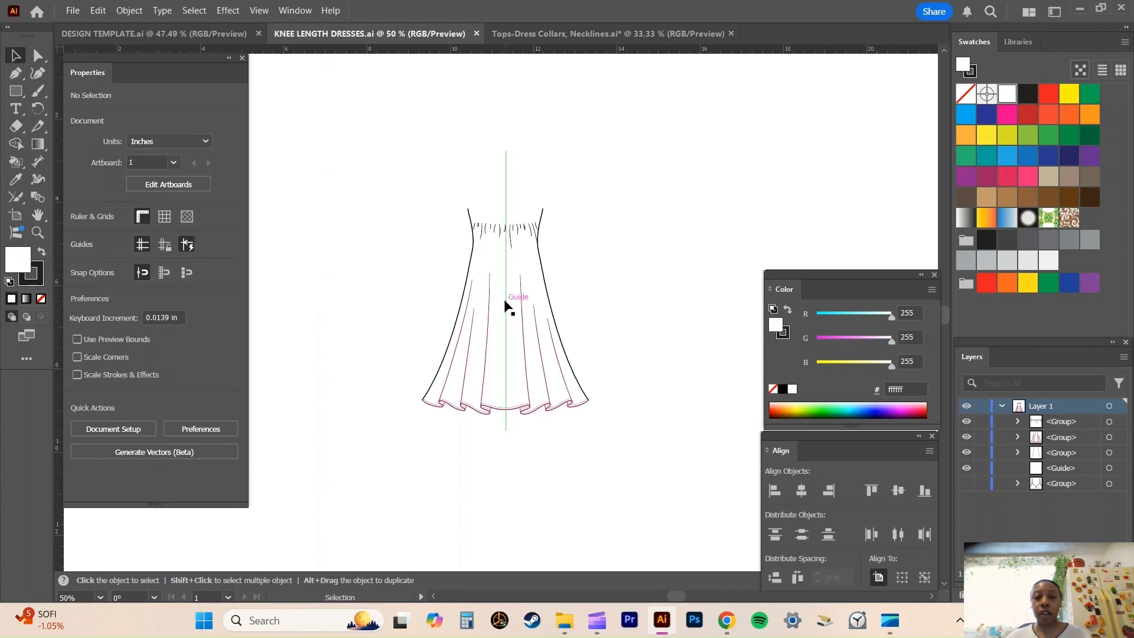
Inspect the dress's side-seam and ruffled hem groups, and show the hidden surplice bodice group.
scroll(505, 306, down, 1)
scroll(505, 302, up, 2)
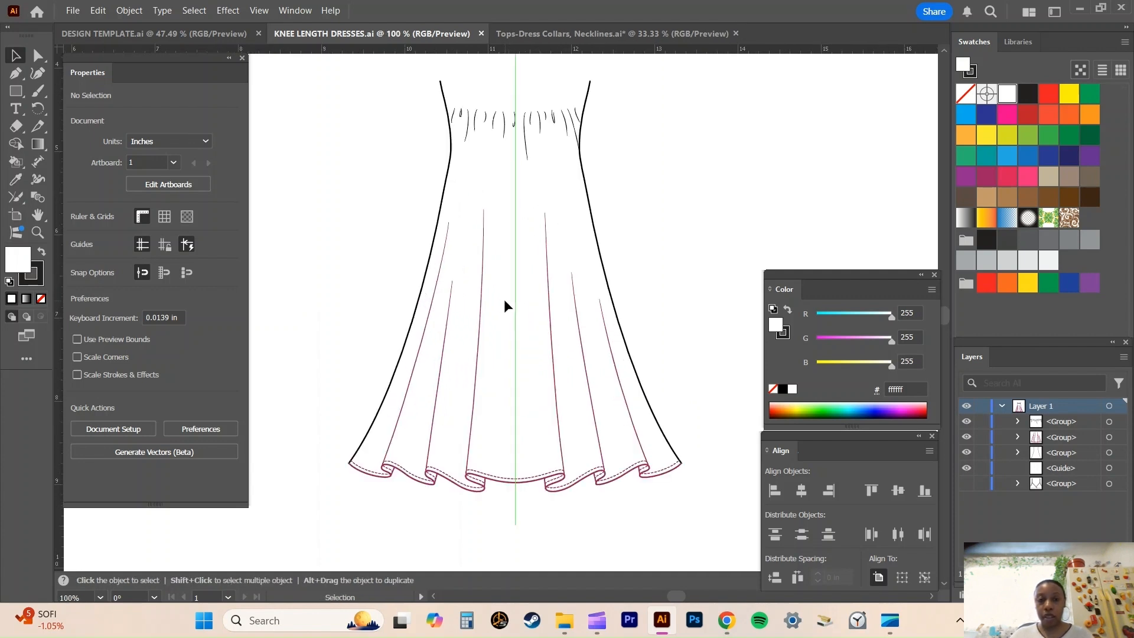
click(443, 190)
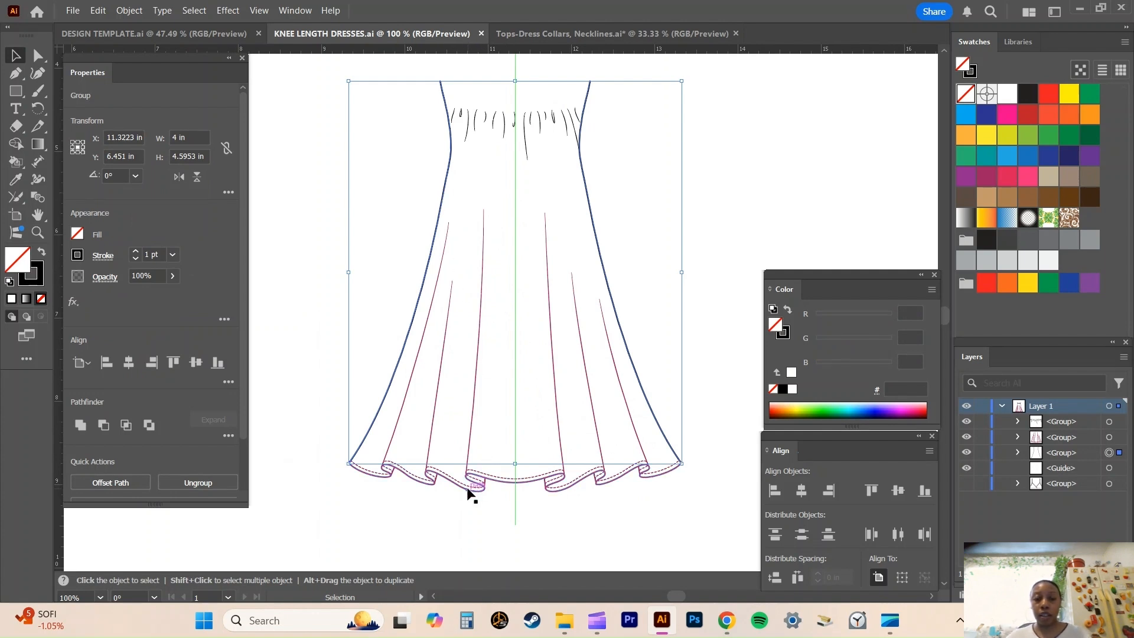
click(473, 422)
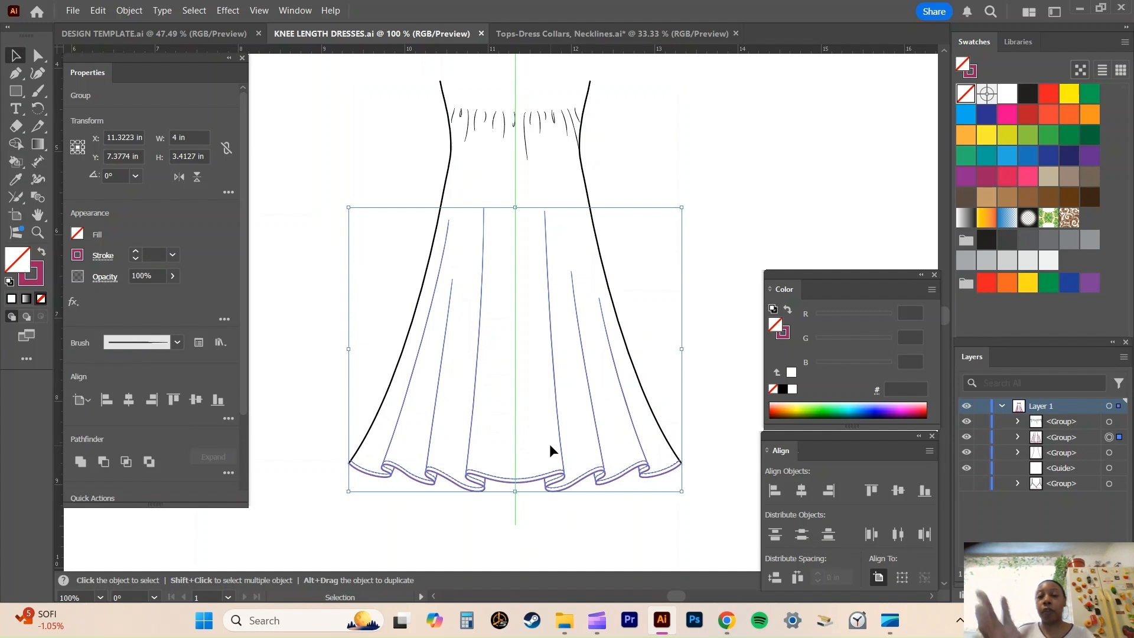
scroll(550, 445, up, 2)
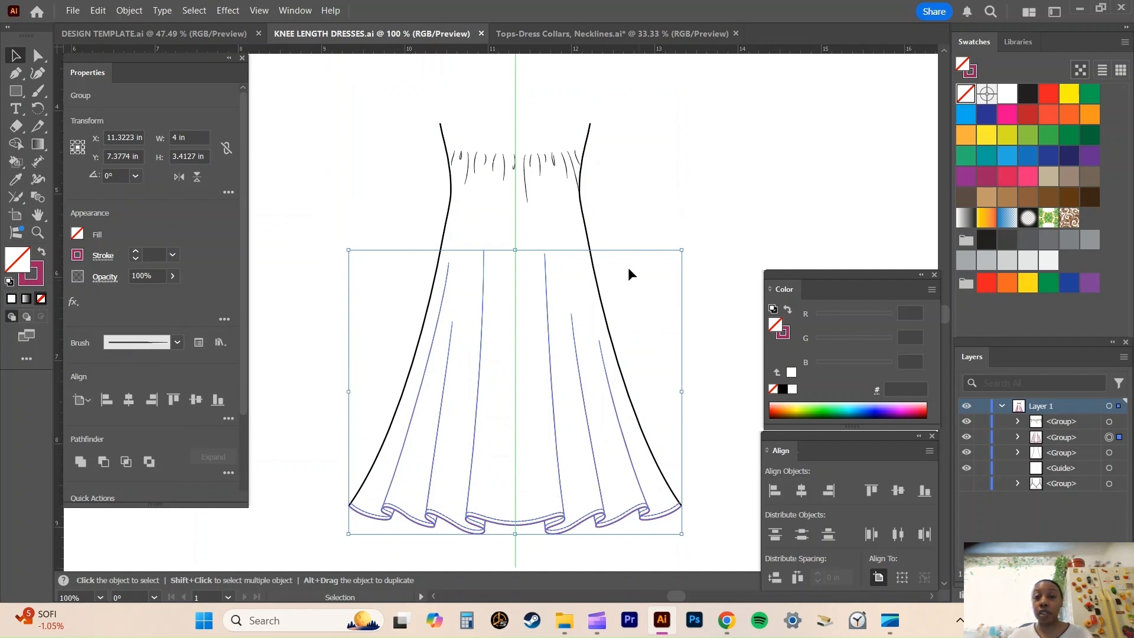
click(724, 172)
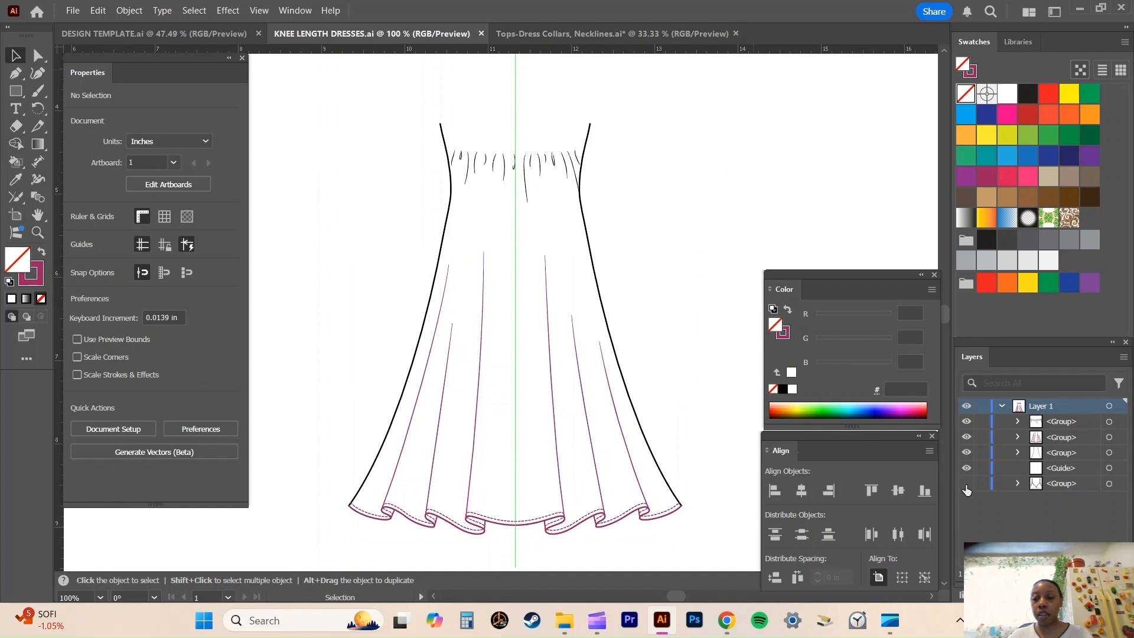
click(966, 483)
scroll(683, 294, up, 1)
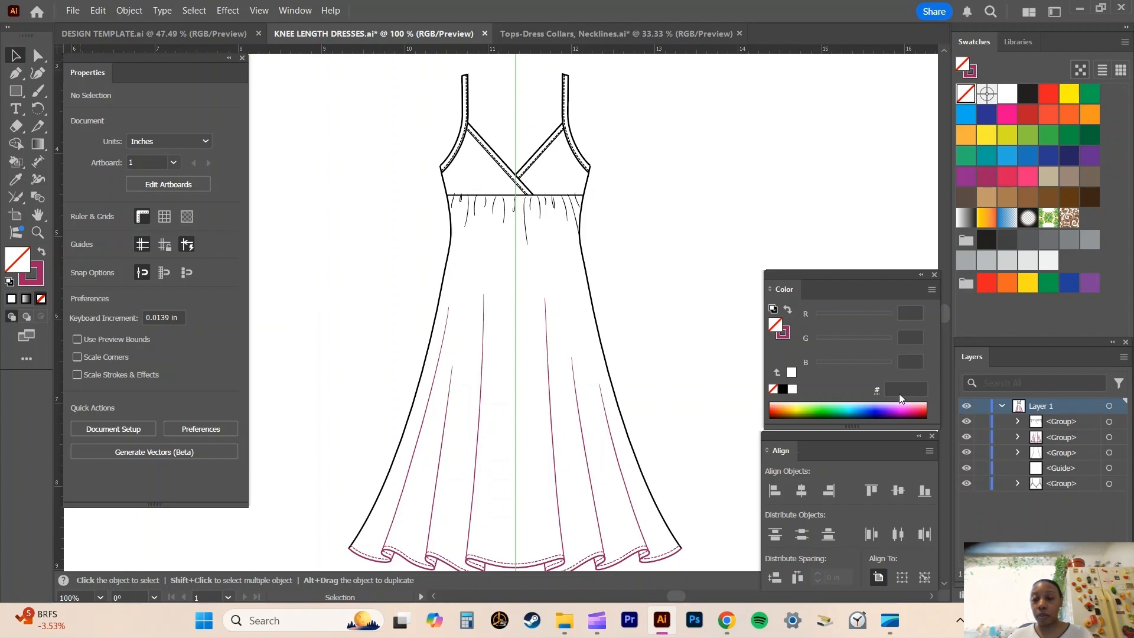
Browse the collar, tank and halter necklines in Tops-Dress Collars, Necklines.ai, and locate the front Bandeau w/ Thin Tieback.
click(611, 37)
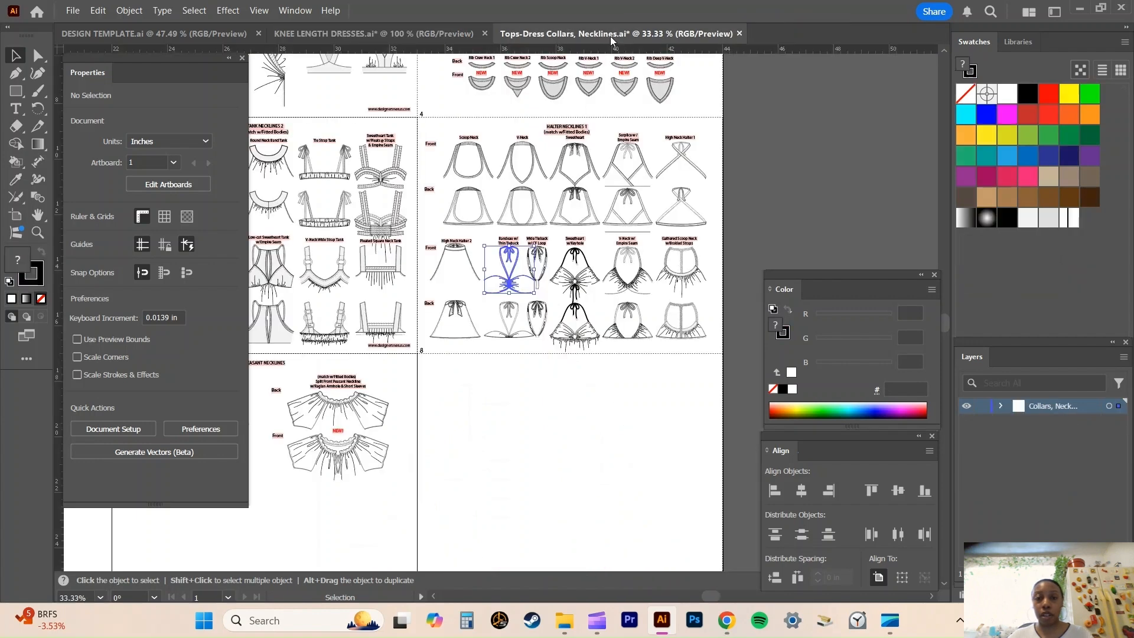
key(ctrl+minus)
key(ctrl+minus)
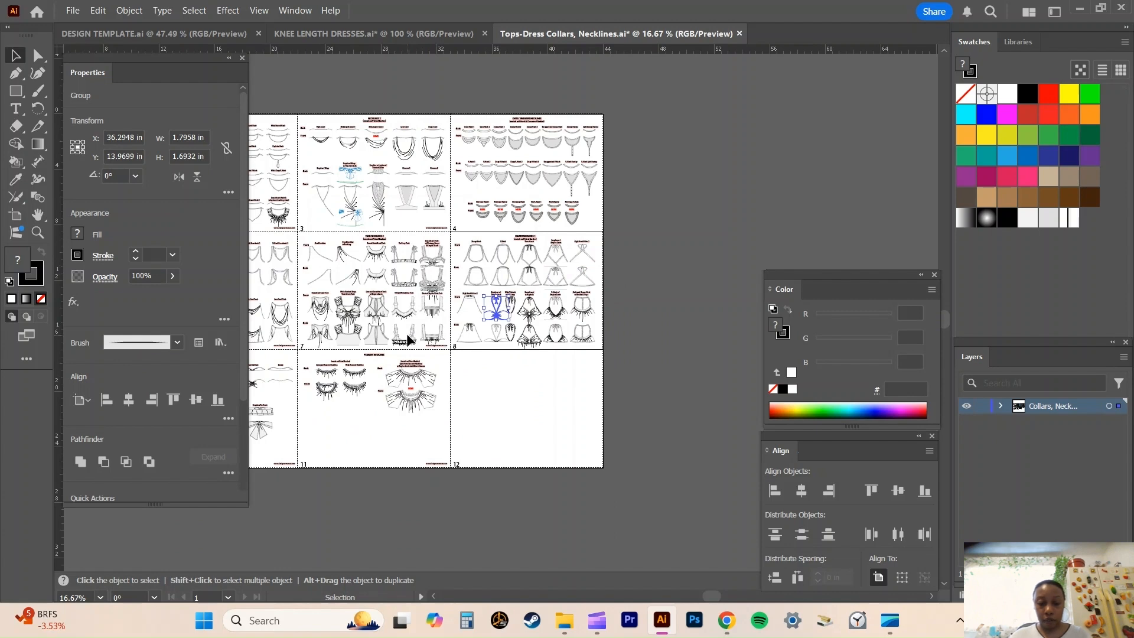
key(h)
drag(361, 300, 639, 292)
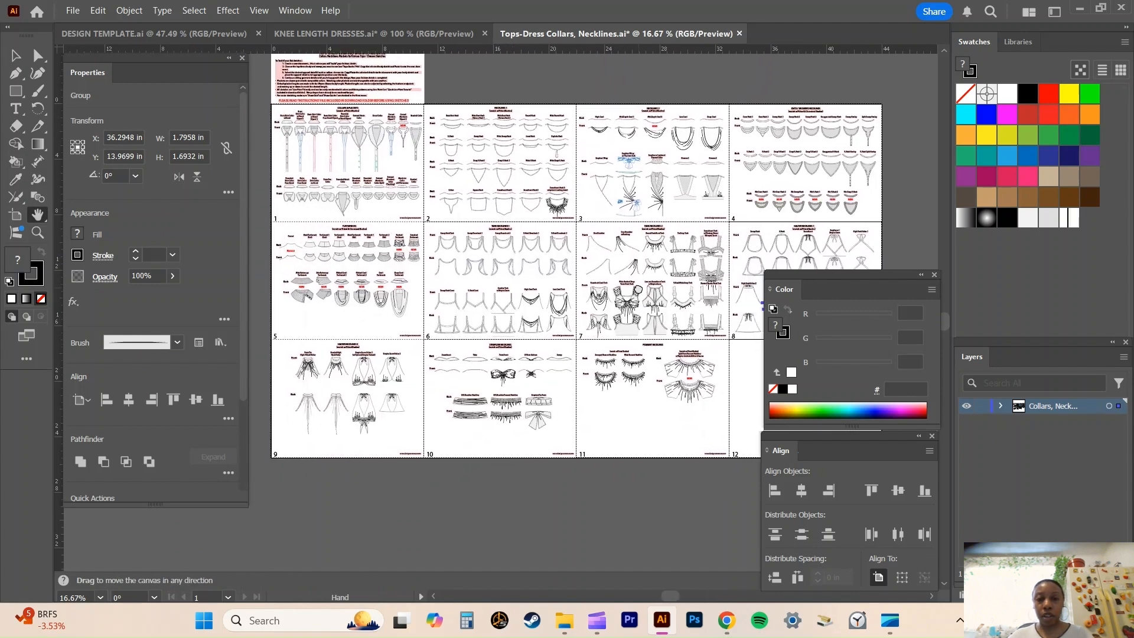
key(v)
key(ctrl+plus)
key(ctrl+plus)
key(ctrl+plus)
key(ctrl+plus)
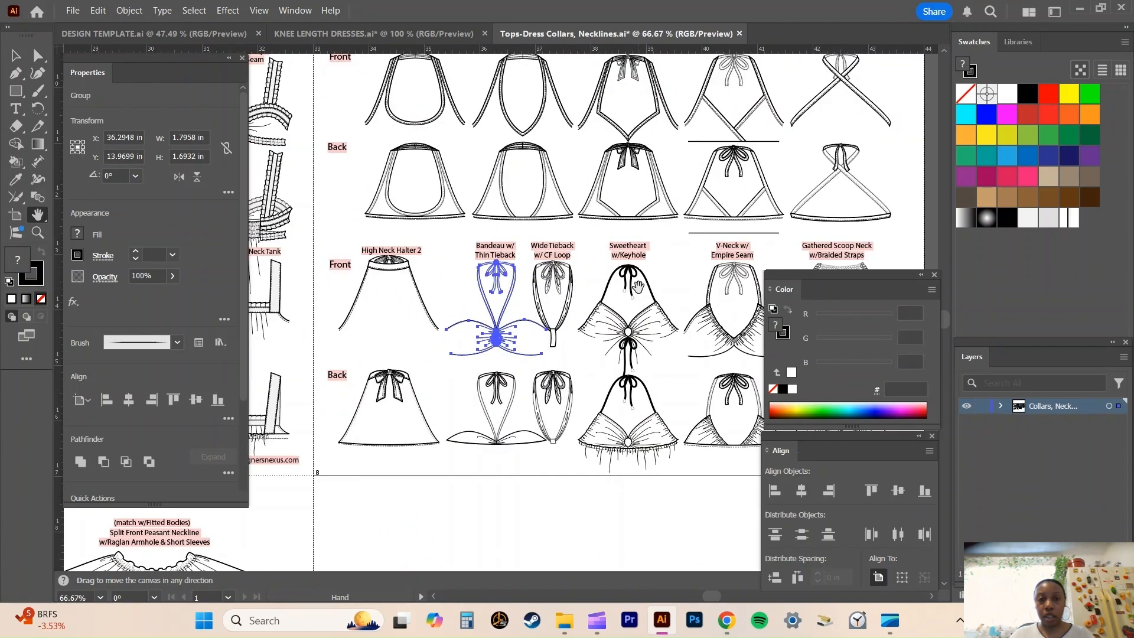
drag(438, 181, 1132, 243)
drag(509, 192, 962, 387)
drag(563, 193, 876, 281)
drag(513, 187, 759, 343)
drag(572, 297, 491, 187)
drag(819, 187, 555, 168)
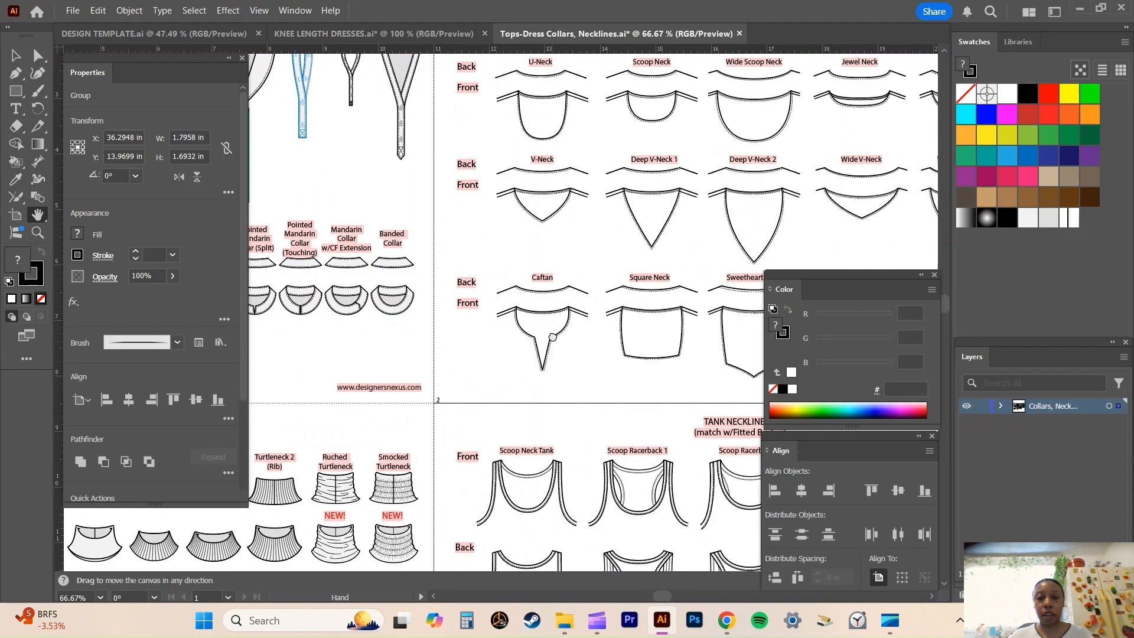
drag(561, 327, 609, 113)
drag(728, 202, 278, 126)
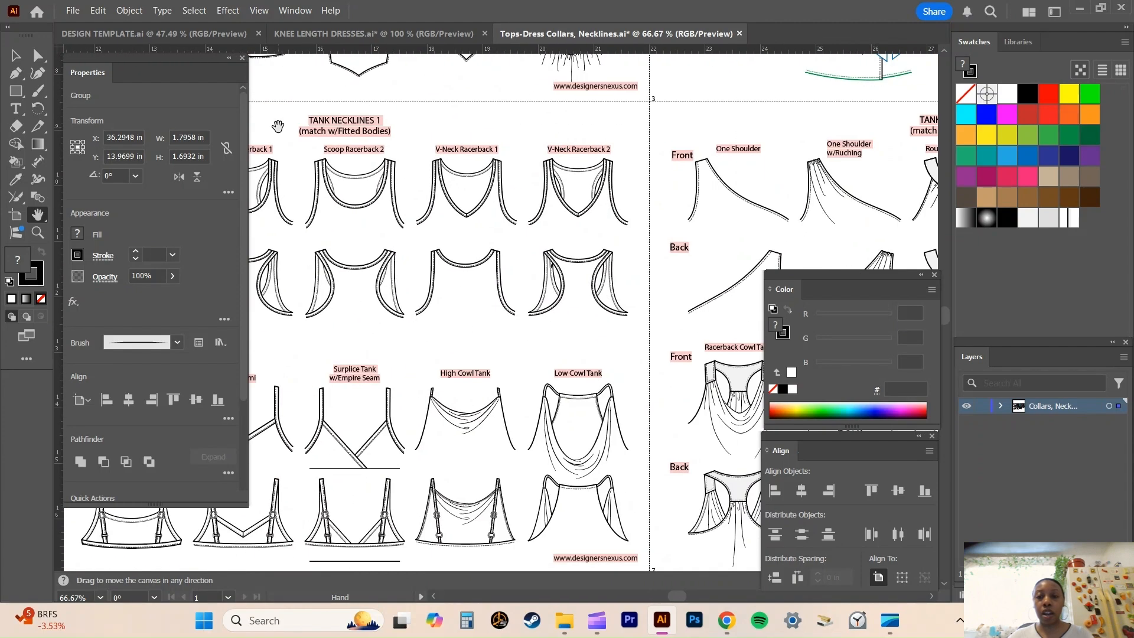
drag(659, 224, 255, 44)
drag(634, 232, 262, 165)
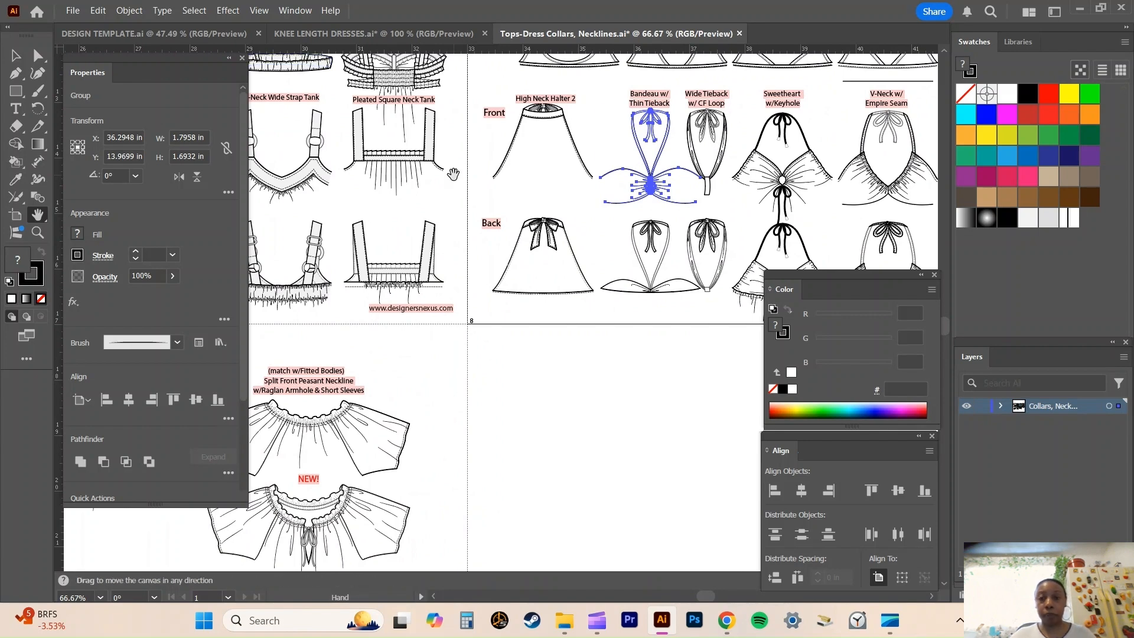
drag(638, 124, 599, 134)
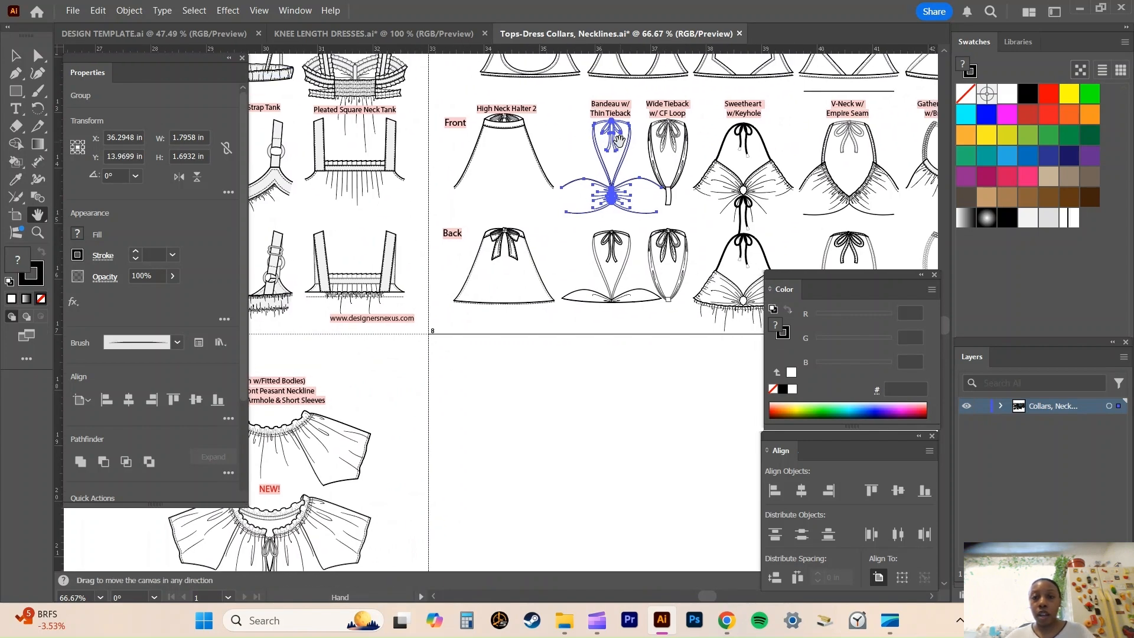
Paste the copied Bandeau w/ Thin Tieback neckline into KNEE LENGTH DRESSES.ai and place it in the empty area beside the bodice.
click(373, 34)
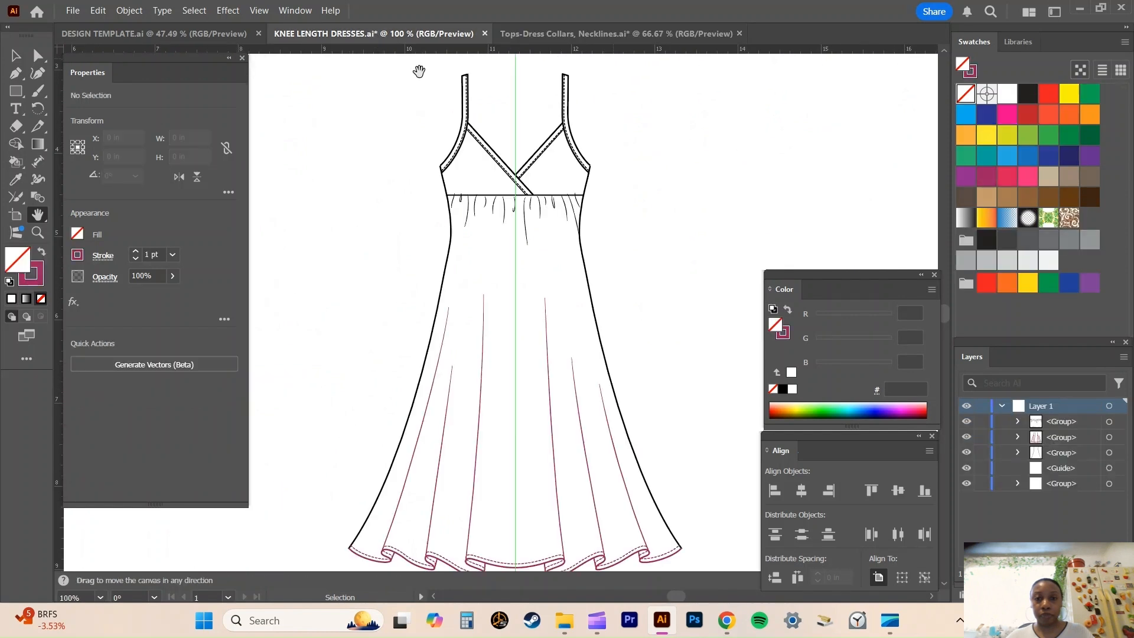
drag(668, 223, 550, 269)
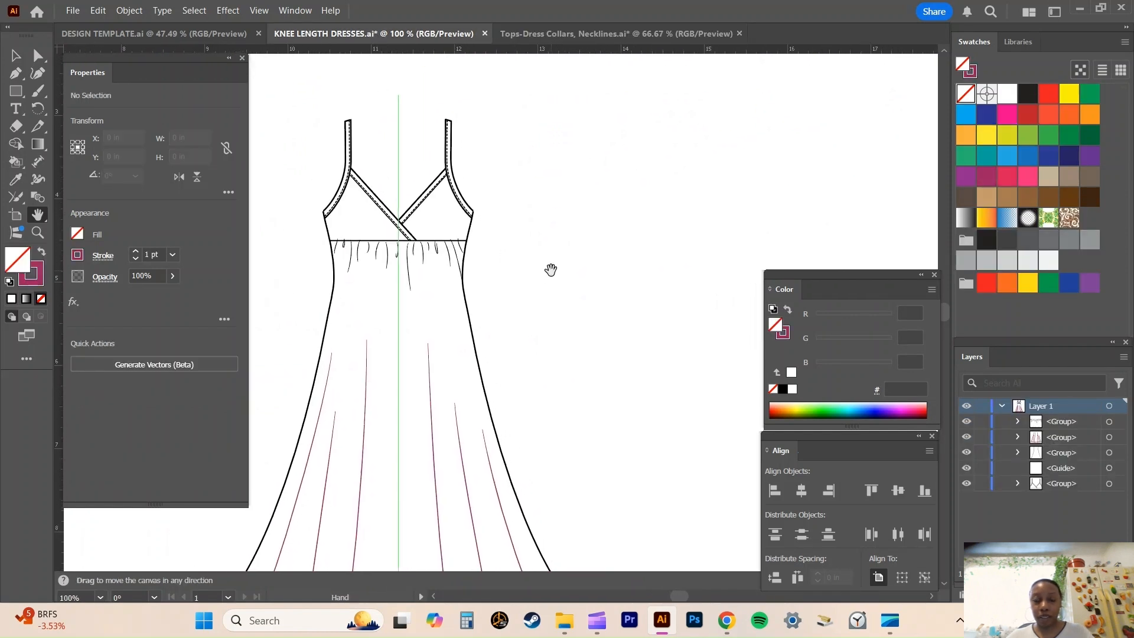
key(ctrl+v)
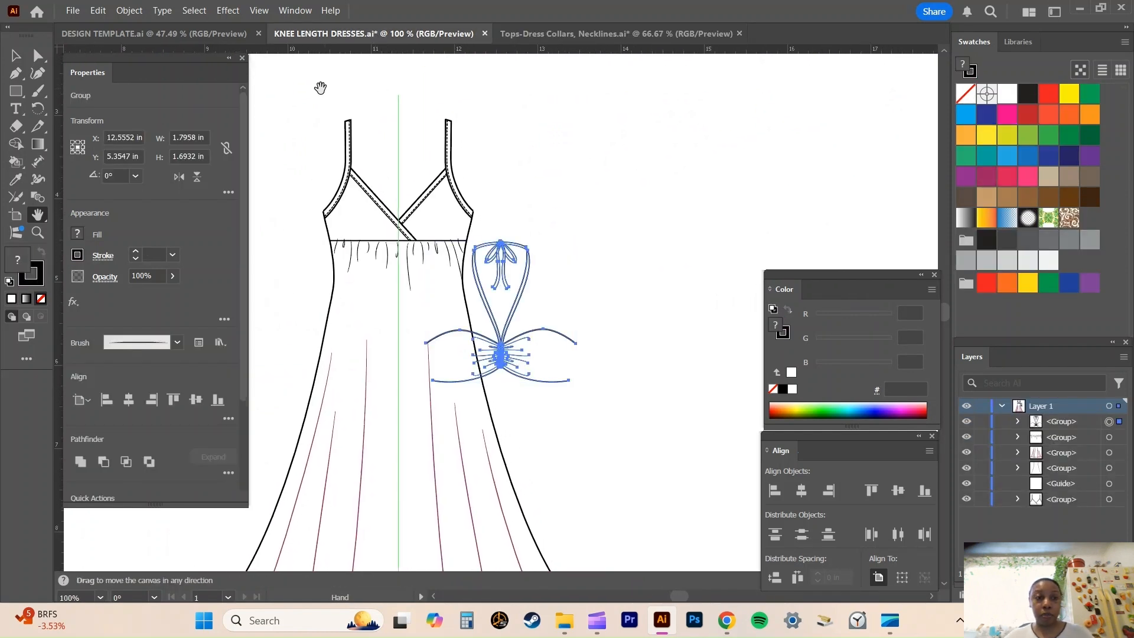
key(v)
drag(502, 343, 598, 215)
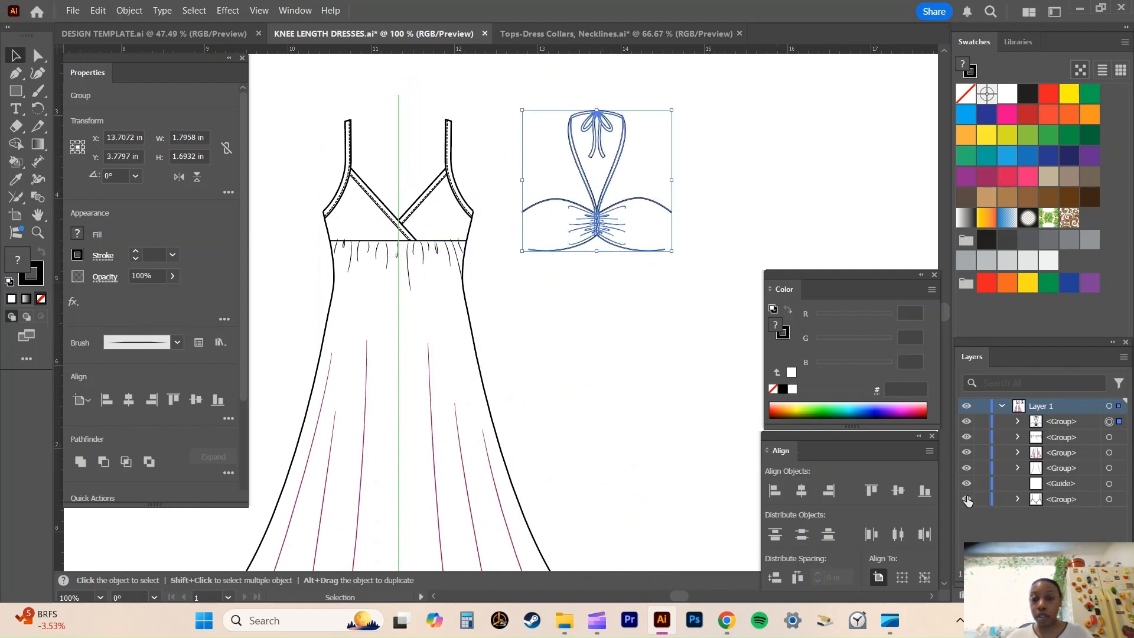
Hide the surplice bodice and fit the tieback bandeau onto the dress, centered on the vertical guide and meeting the side seams.
click(966, 499)
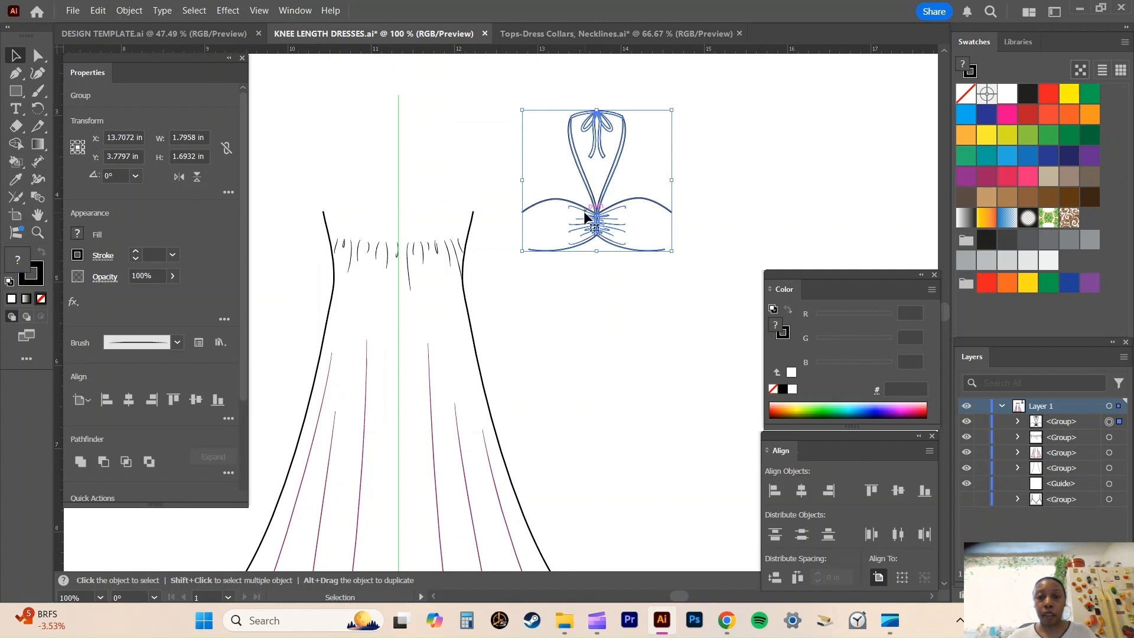
drag(590, 215, 391, 209)
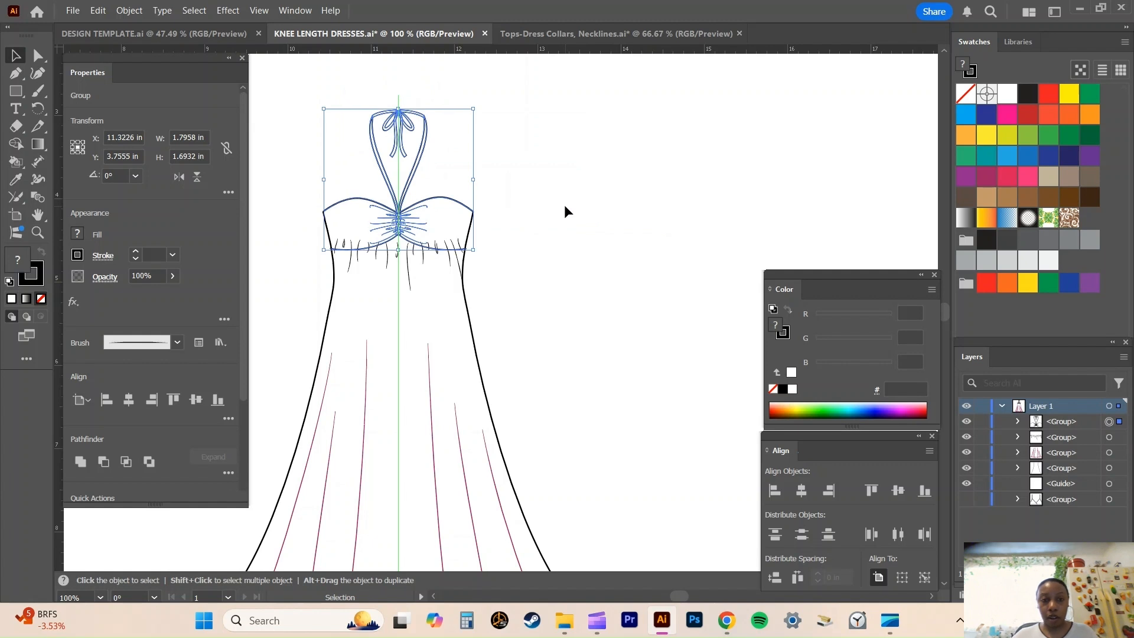
click(565, 206)
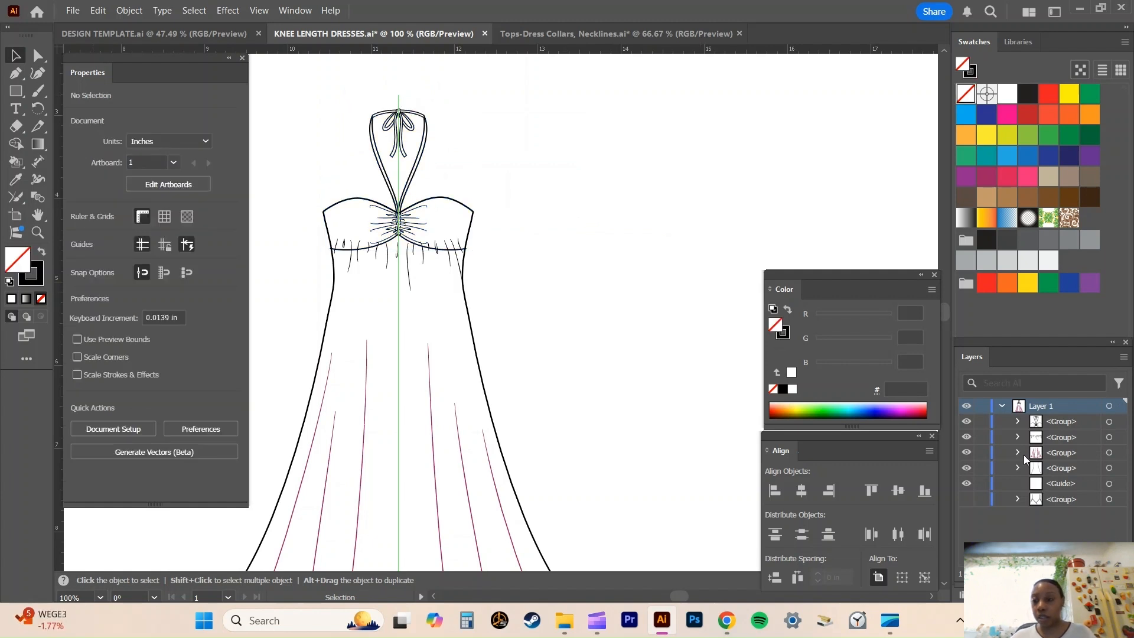
Hide the gathering lines group beneath the bust so the bandeau's lower seam is clean, and check the whole dress.
click(966, 438)
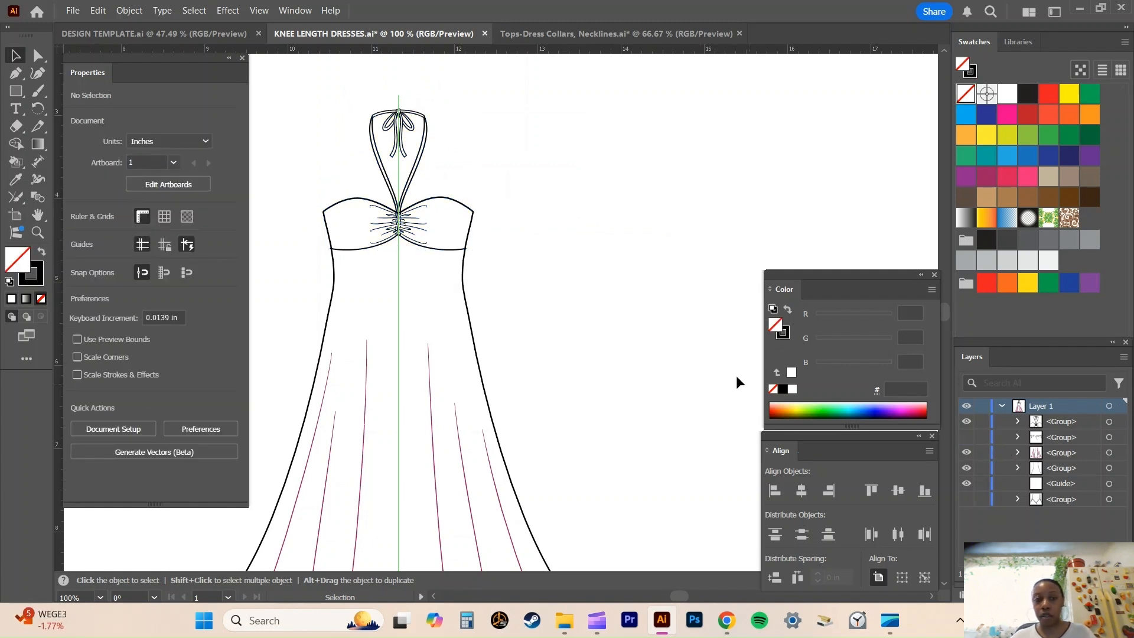
key(ctrl+minus)
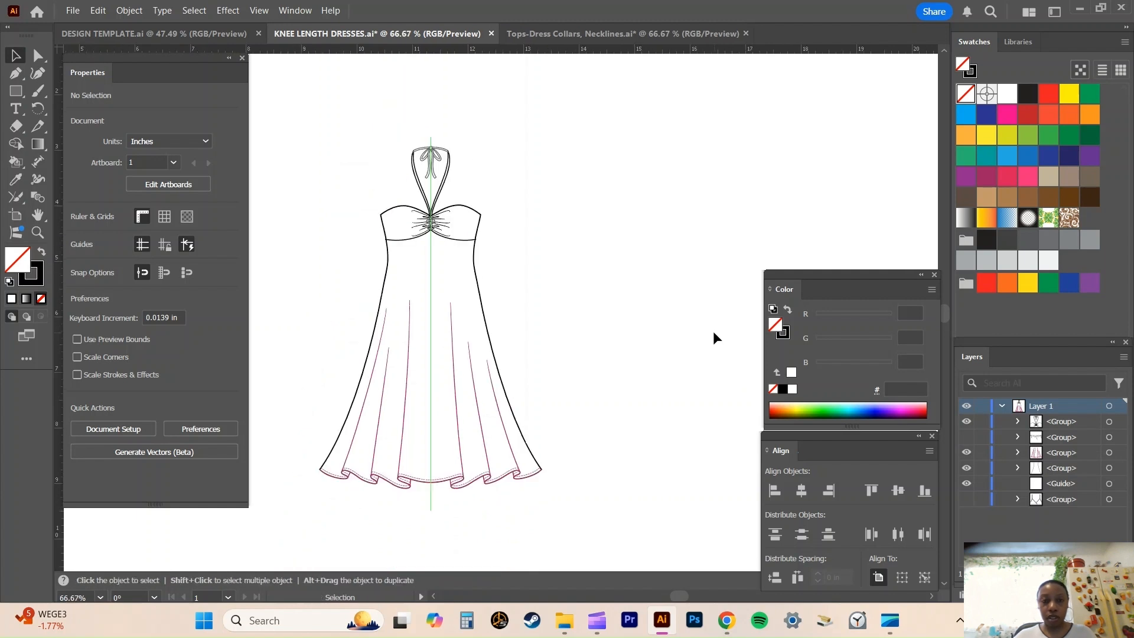
click(433, 595)
scroll(600, 365, down, 1)
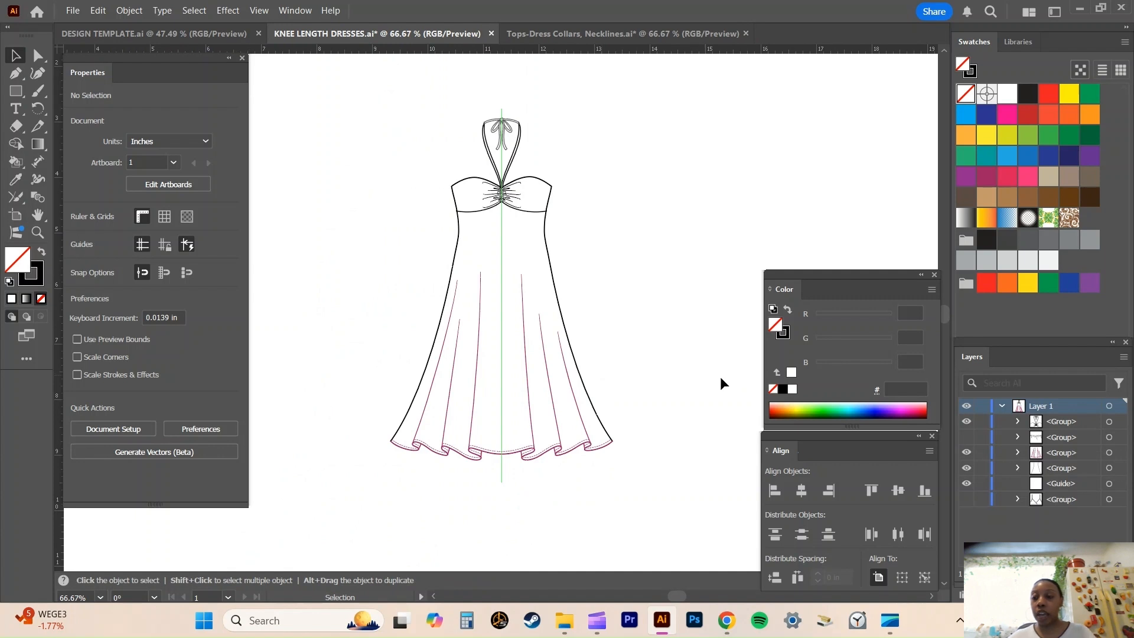
Hide the tieback bandeau group and show the surplice bodice group on the dress.
click(965, 421)
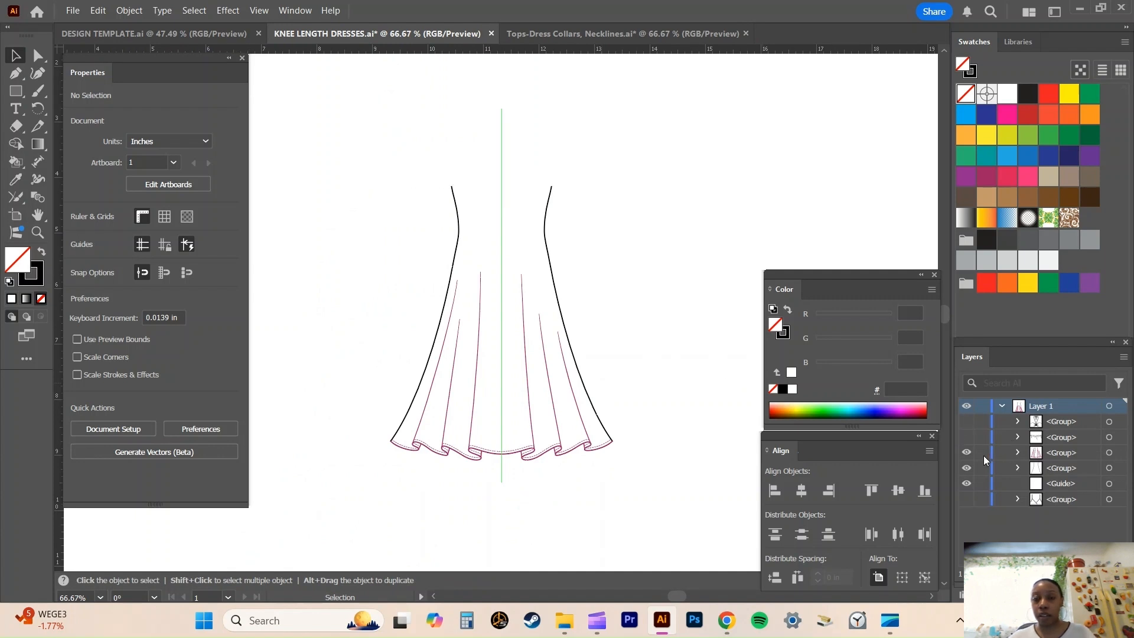
click(967, 500)
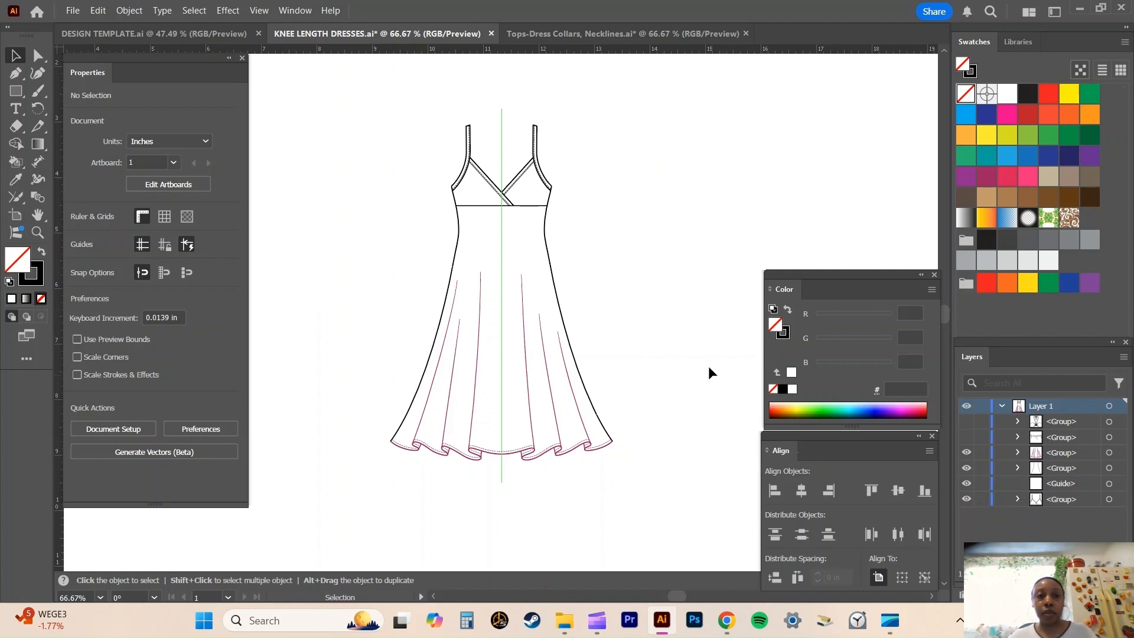
Return to the necklines file and examine the front and back of the Surplice Tank w/Empire Seam among the tank necklines.
click(643, 34)
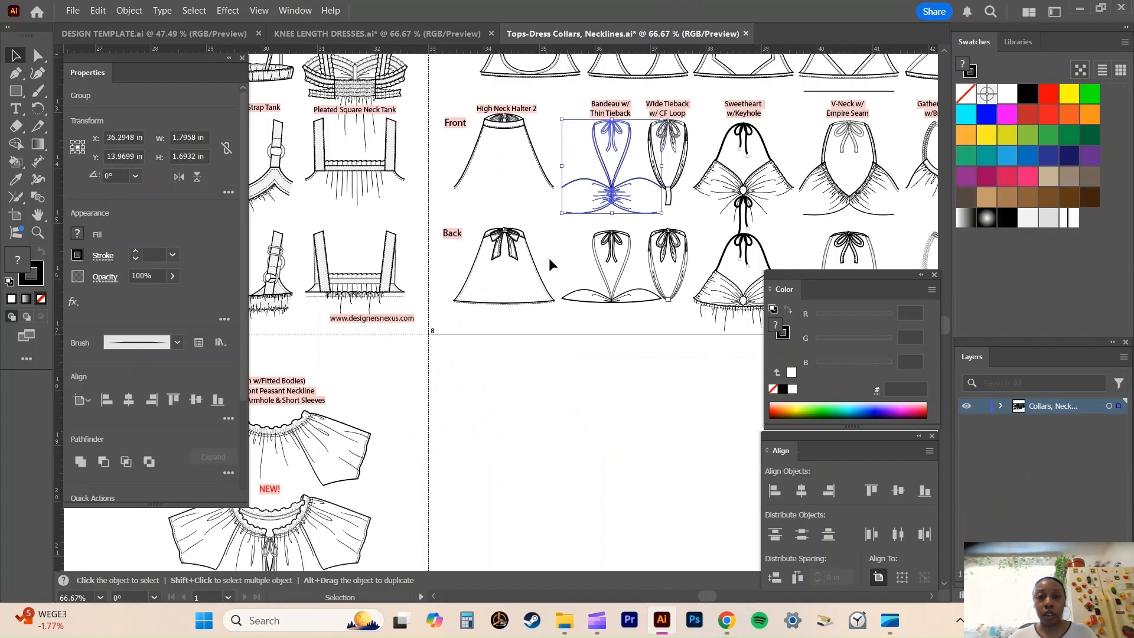
key(h)
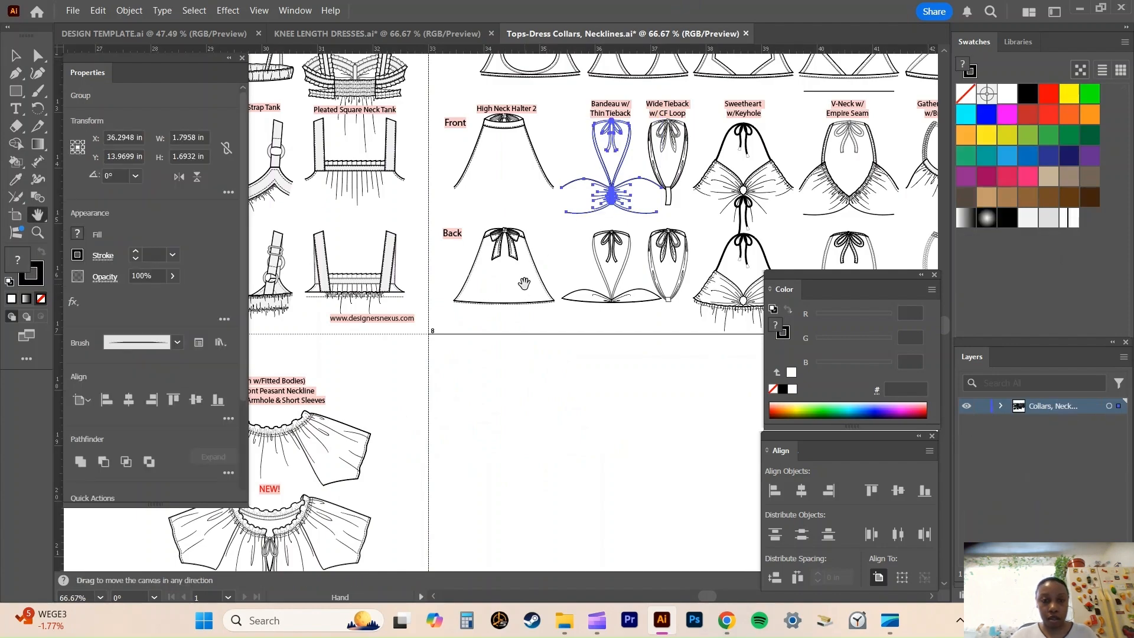
drag(416, 248, 890, 241)
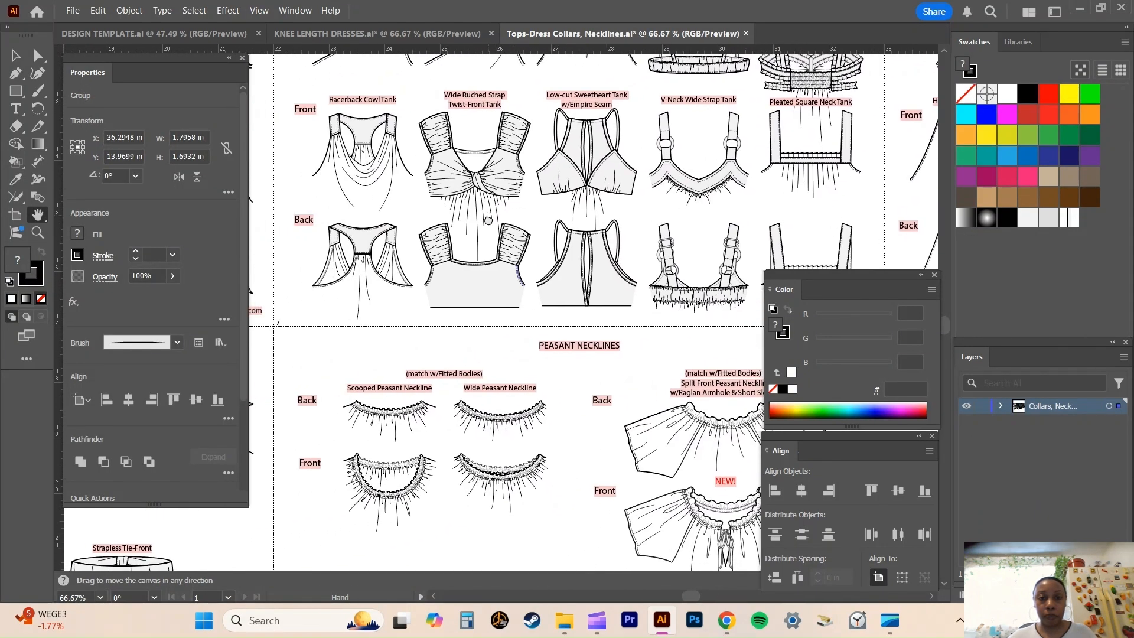
drag(488, 220, 1098, 320)
drag(680, 264, 590, 128)
key(ctrl+equal)
key(ctrl+equal)
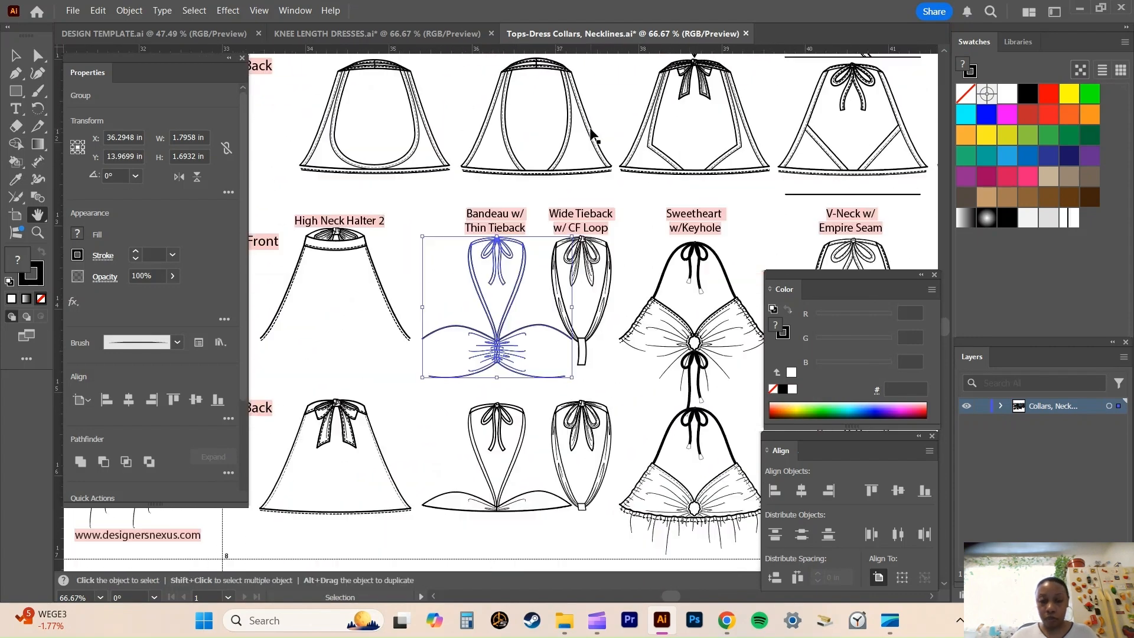
drag(403, 170, 1103, 204)
drag(572, 237, 1076, 139)
drag(439, 154, 1082, 132)
drag(407, 288, 984, 204)
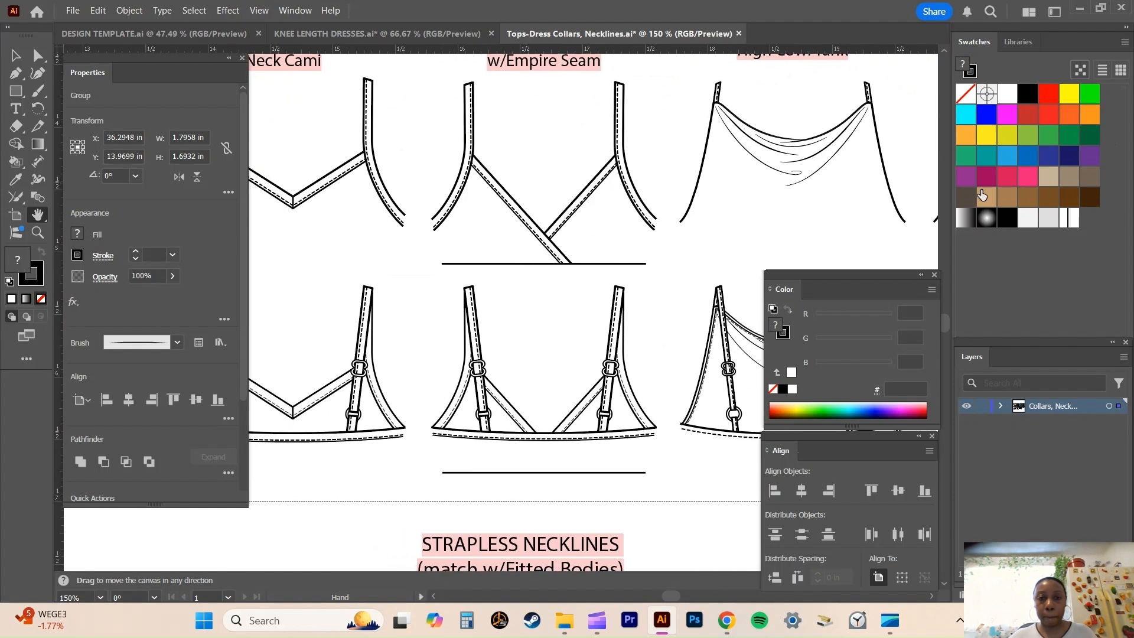
drag(640, 228, 595, 277)
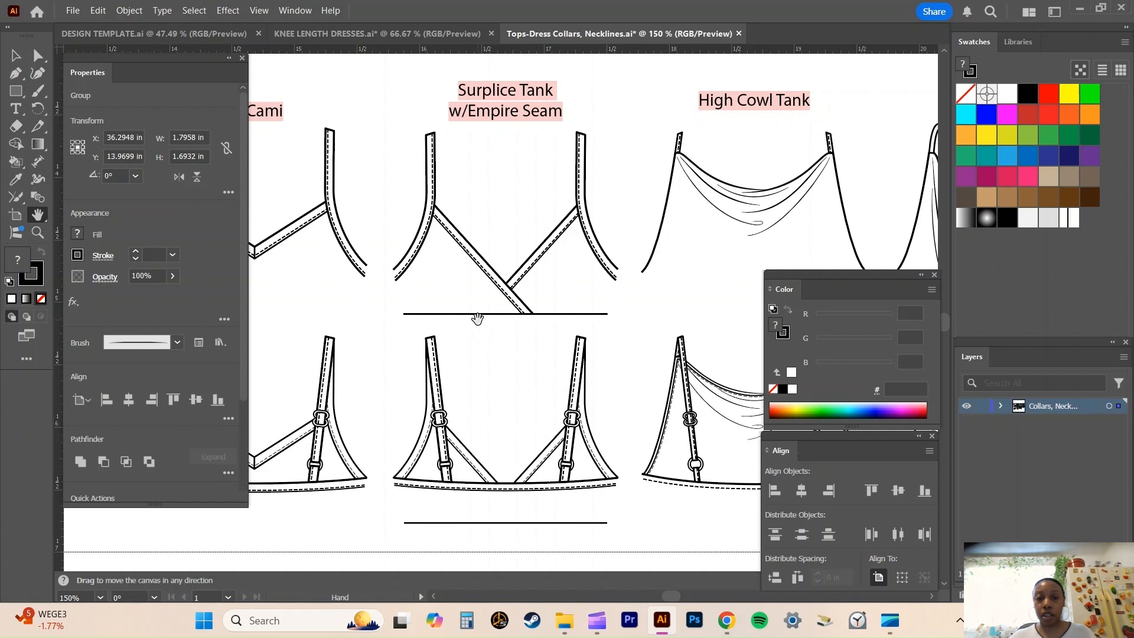
scroll(477, 319, down, 4)
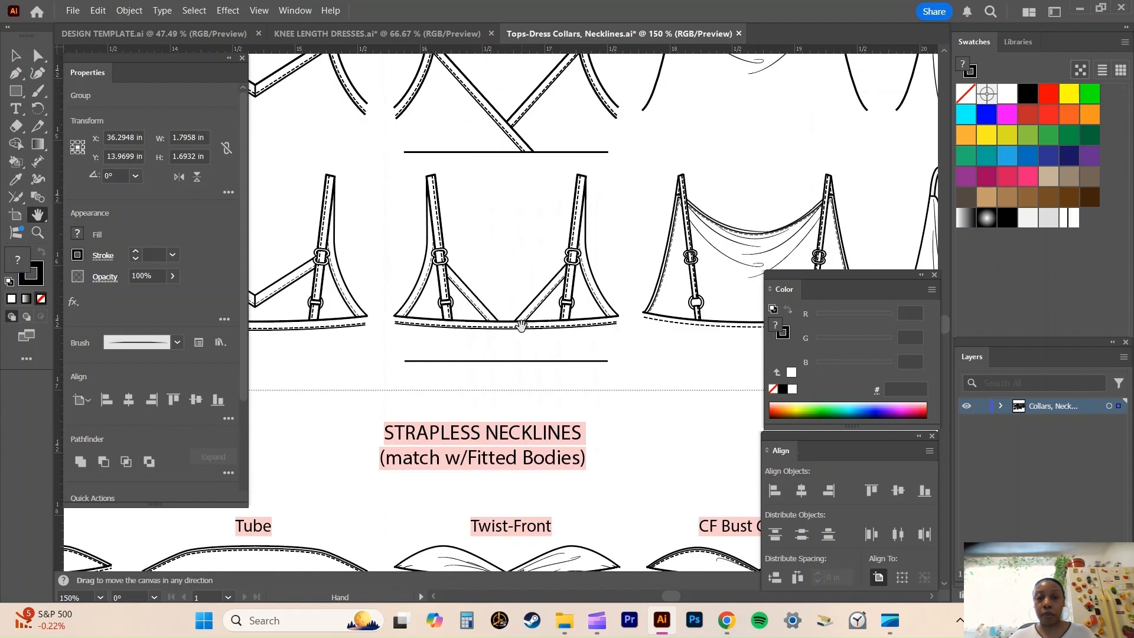
scroll(520, 301, up, 3)
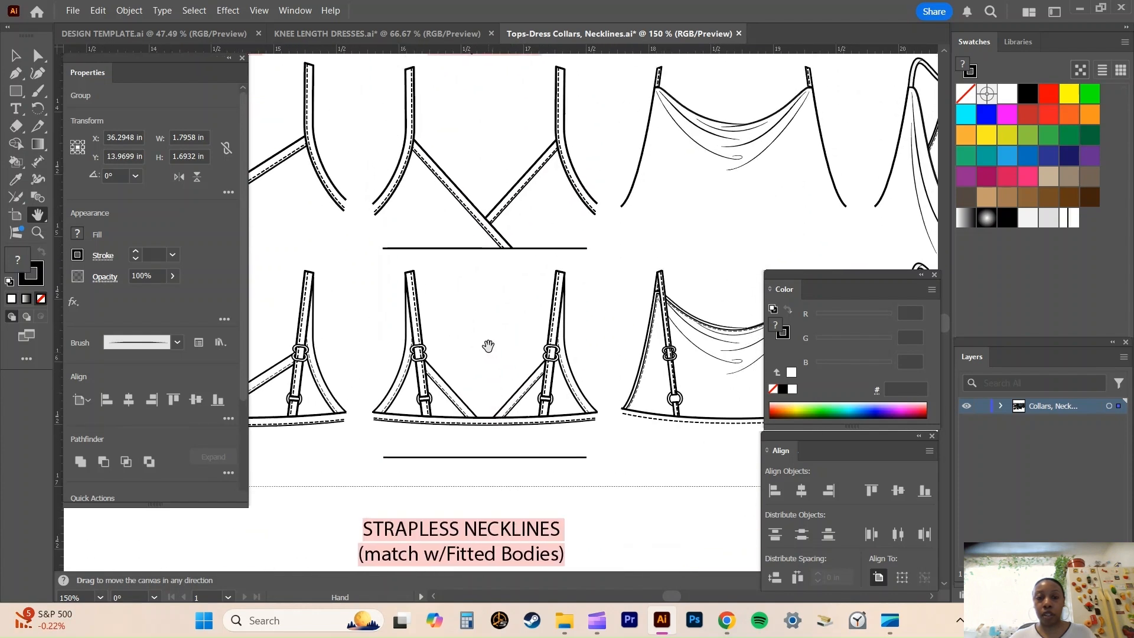
scroll(488, 346, up, 3)
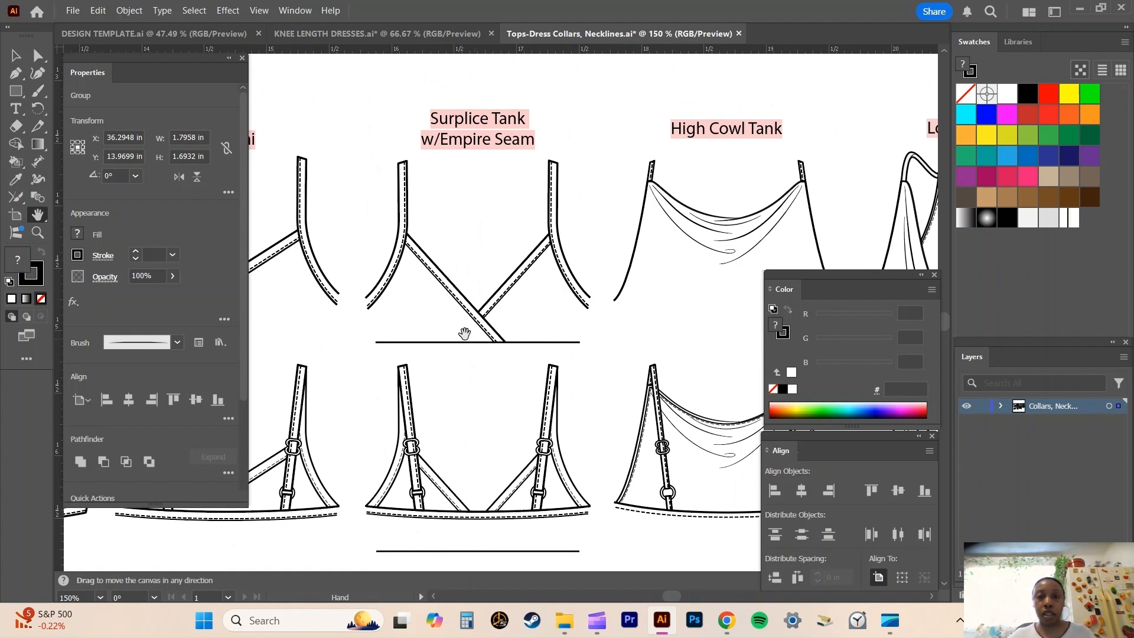
Return to the KNEE LENGTH DRESSES file and examine the dress from its flared hem up to the surplice bodice.
scroll(531, 227, up, 1)
click(395, 36)
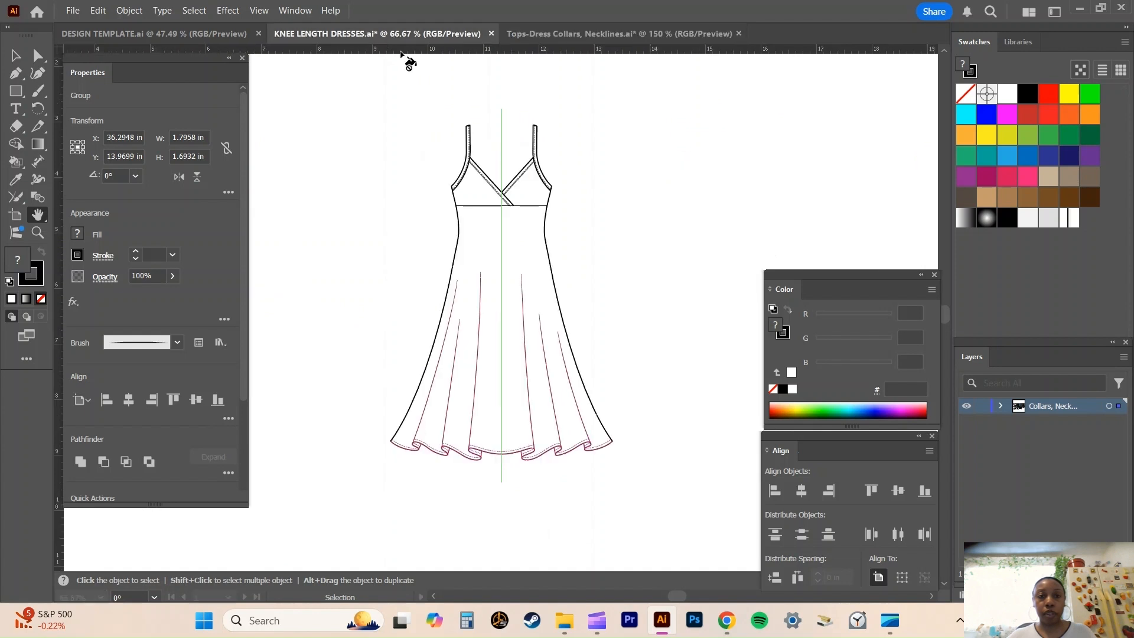
key(ctrl+plus)
key(ctrl+plus)
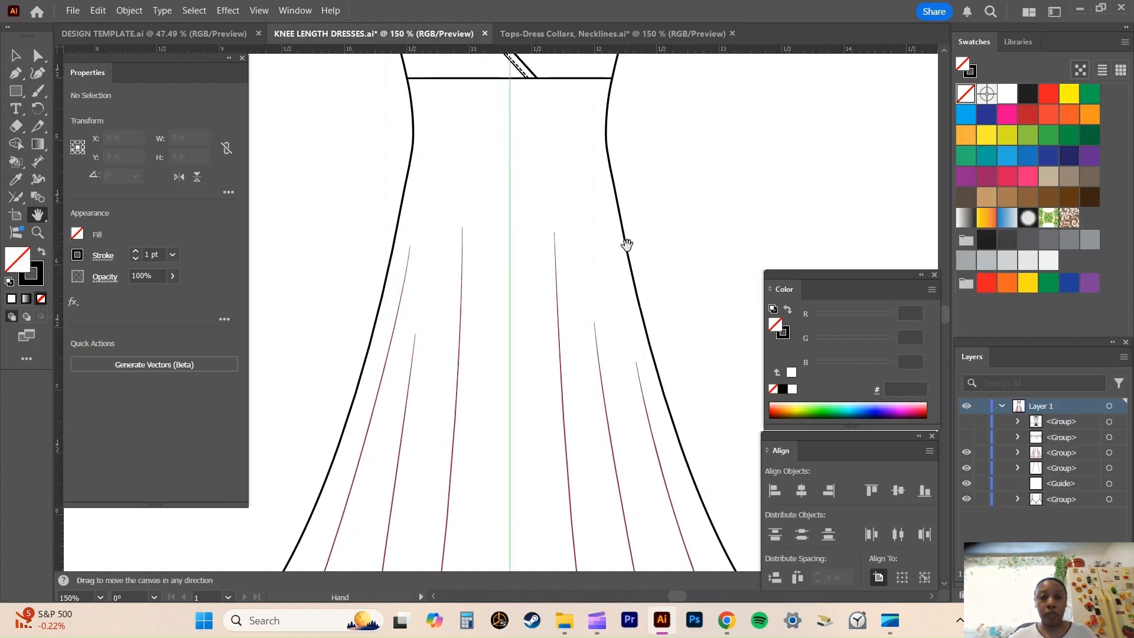
drag(554, 302, 592, 184)
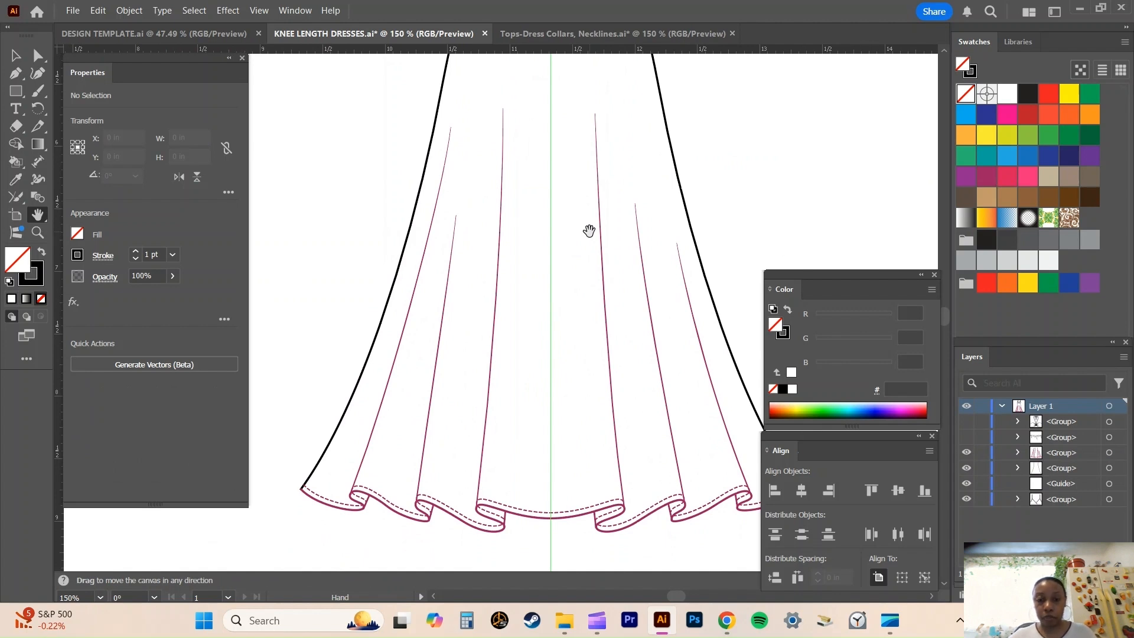
drag(590, 230, 555, 268)
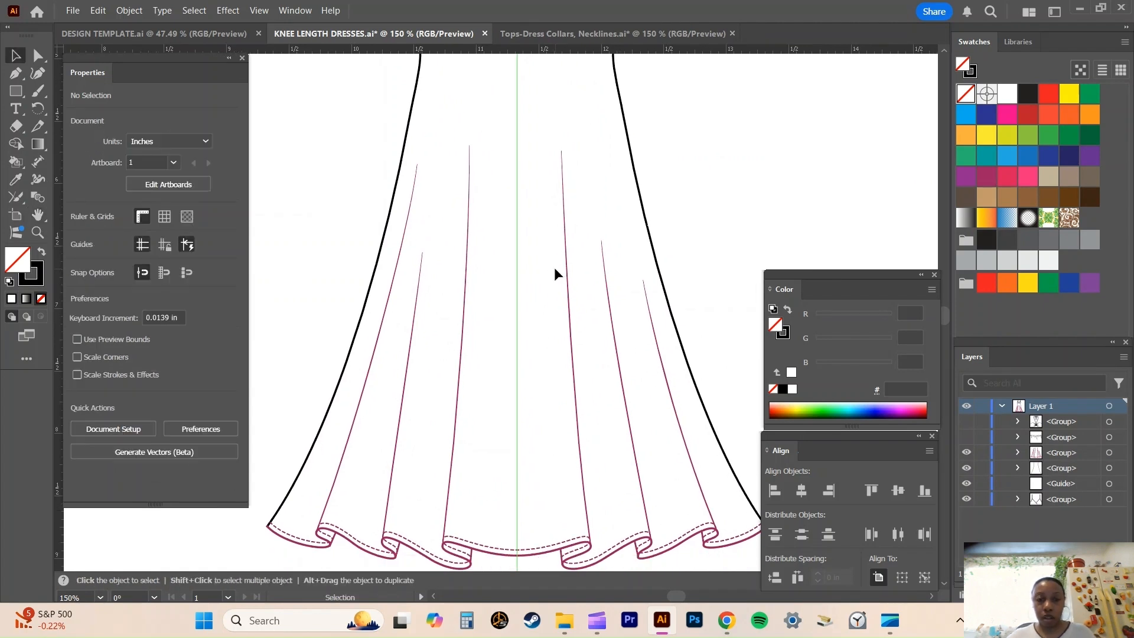
key(ctrl+z)
key(ctrl+z)
scroll(554, 267, up, 5)
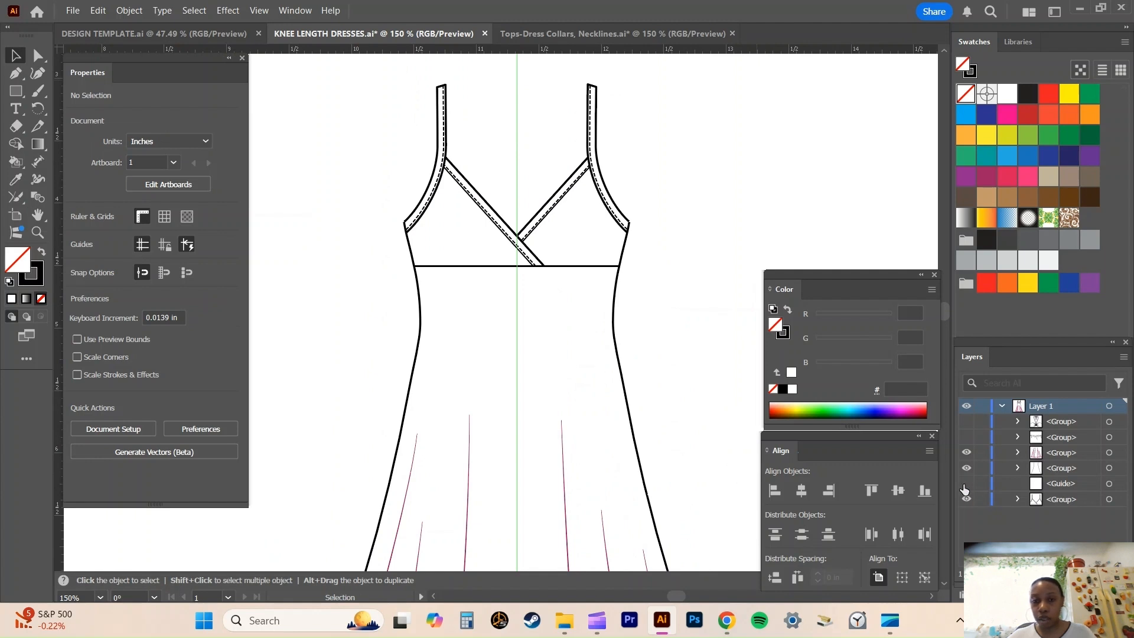
Hide the vertical center guide and delete the hidden tieback bandeau group from the dress.
click(964, 485)
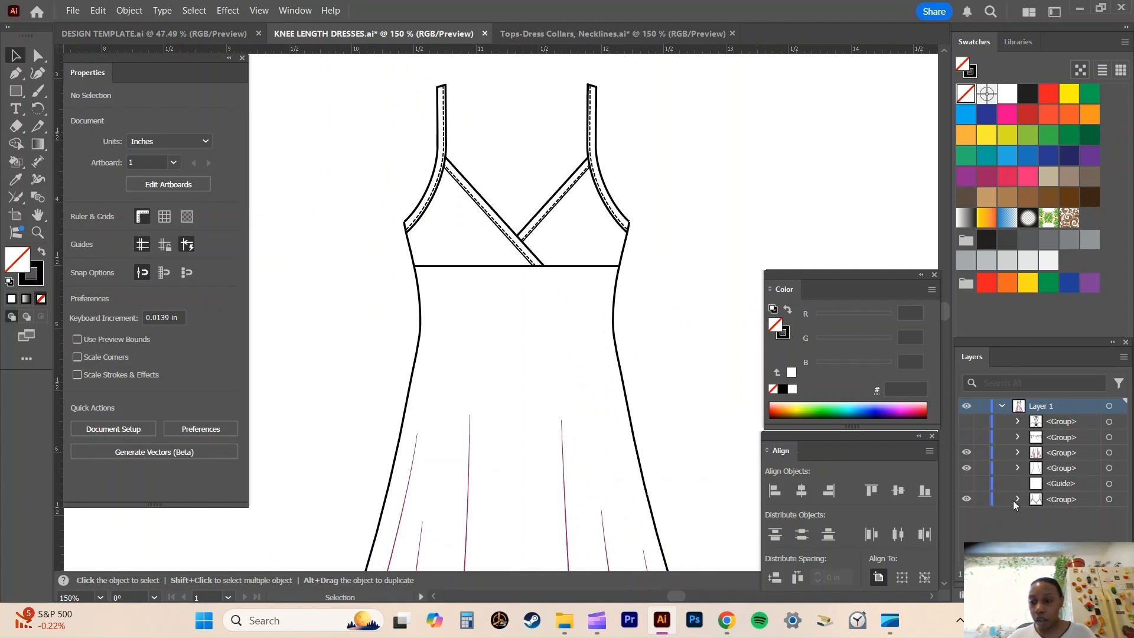
click(966, 422)
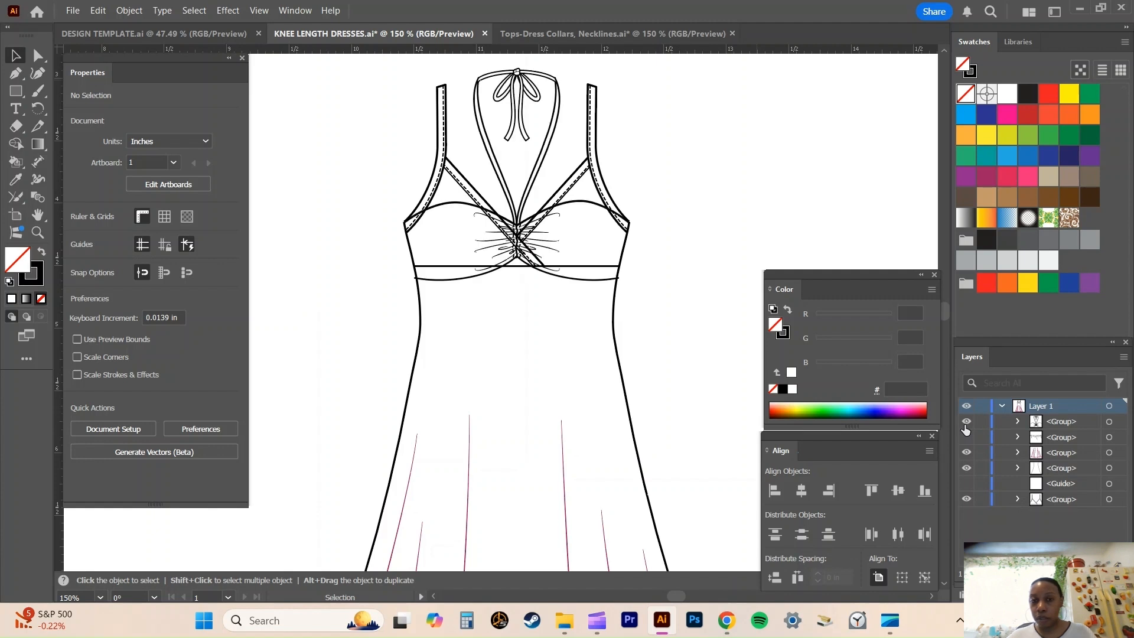
click(1085, 425)
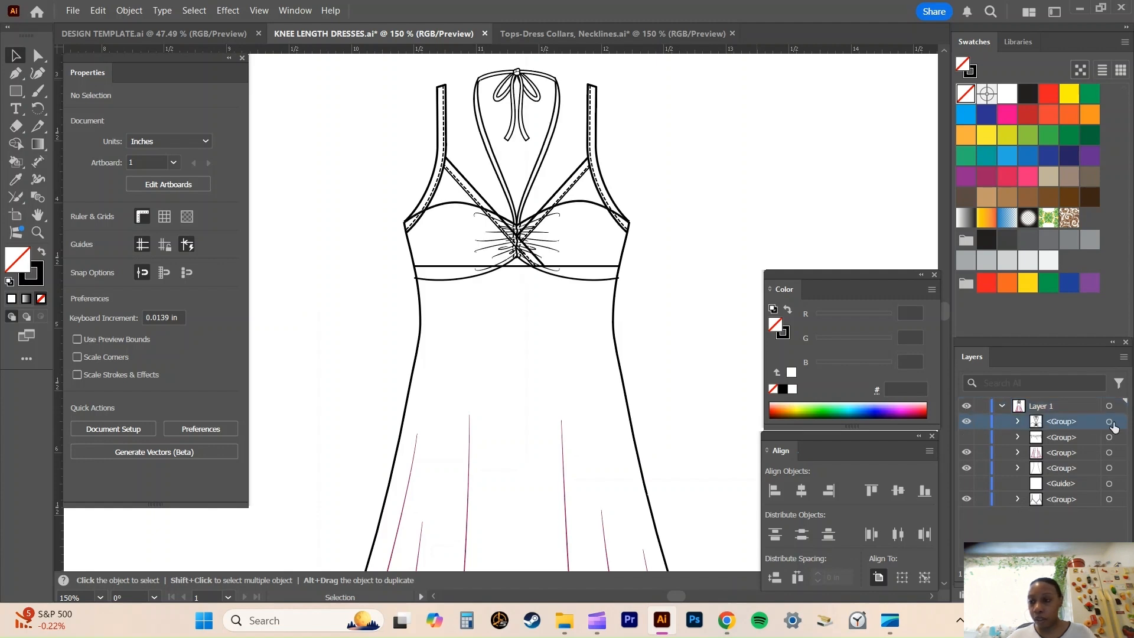
click(1110, 422)
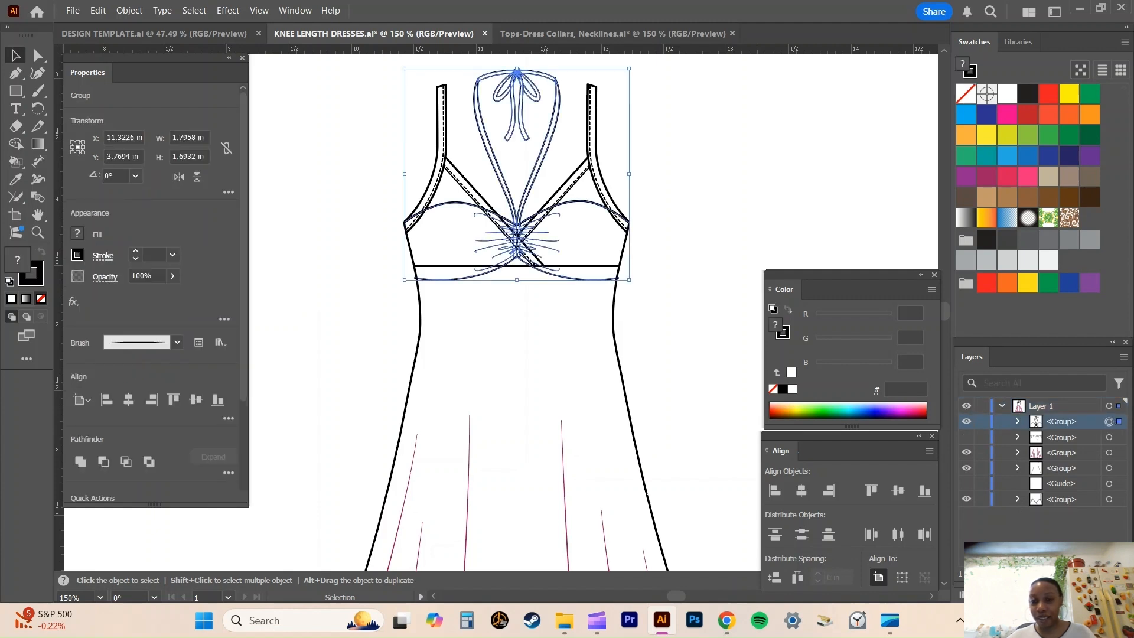
key(Delete)
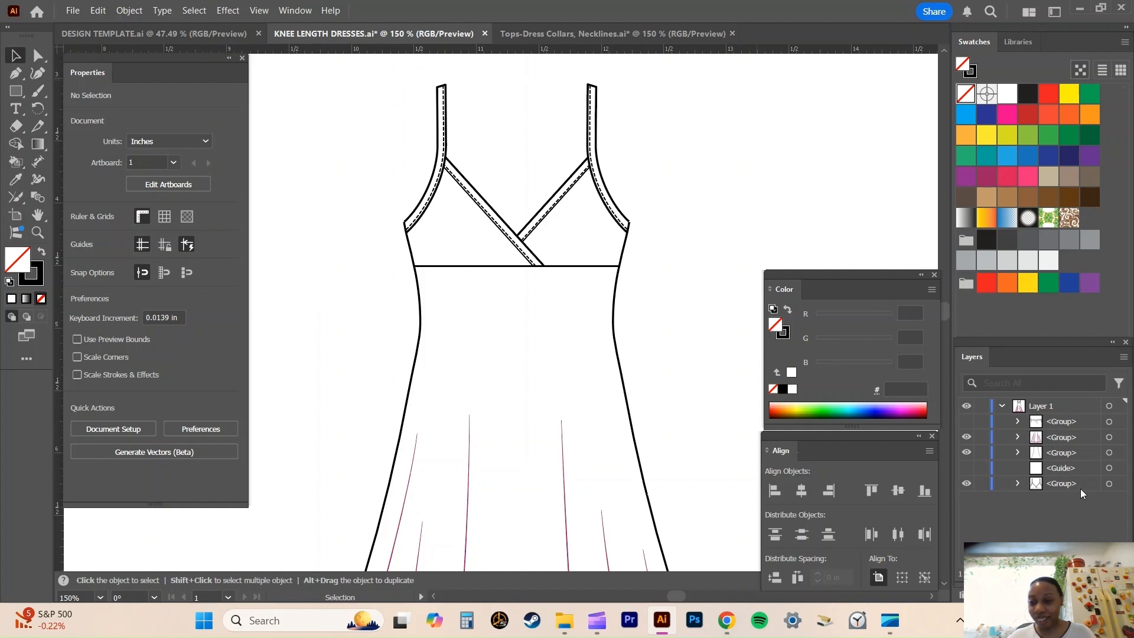
Duplicate the straight empire seam line inside the surplice bodice group, placing the copy about 0.4 in lower at the waist.
click(1017, 483)
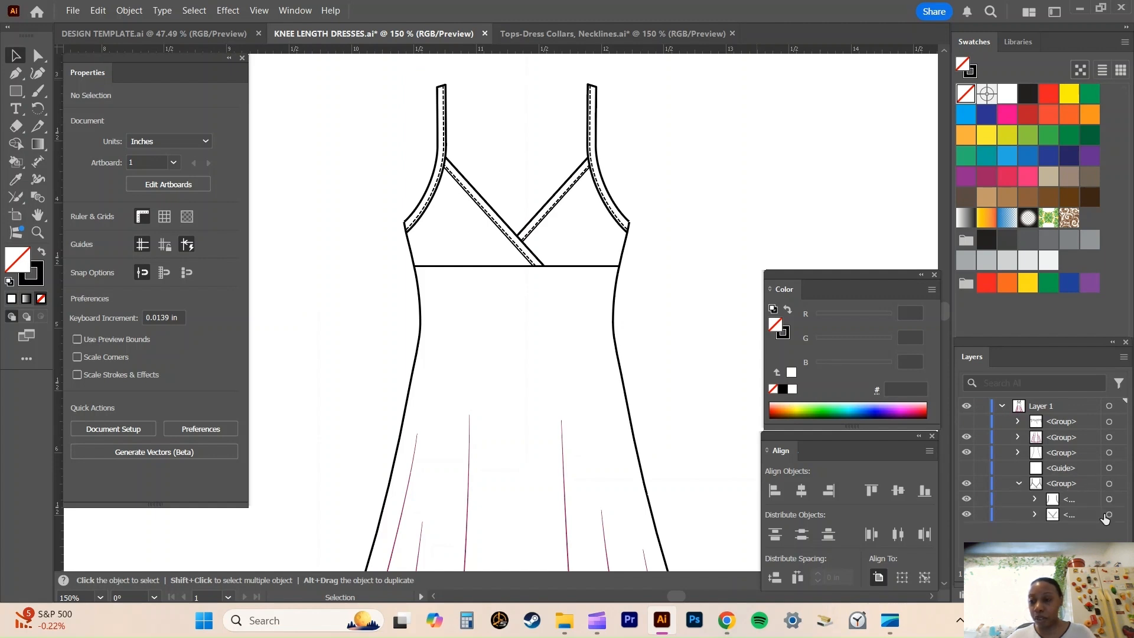
click(1034, 514)
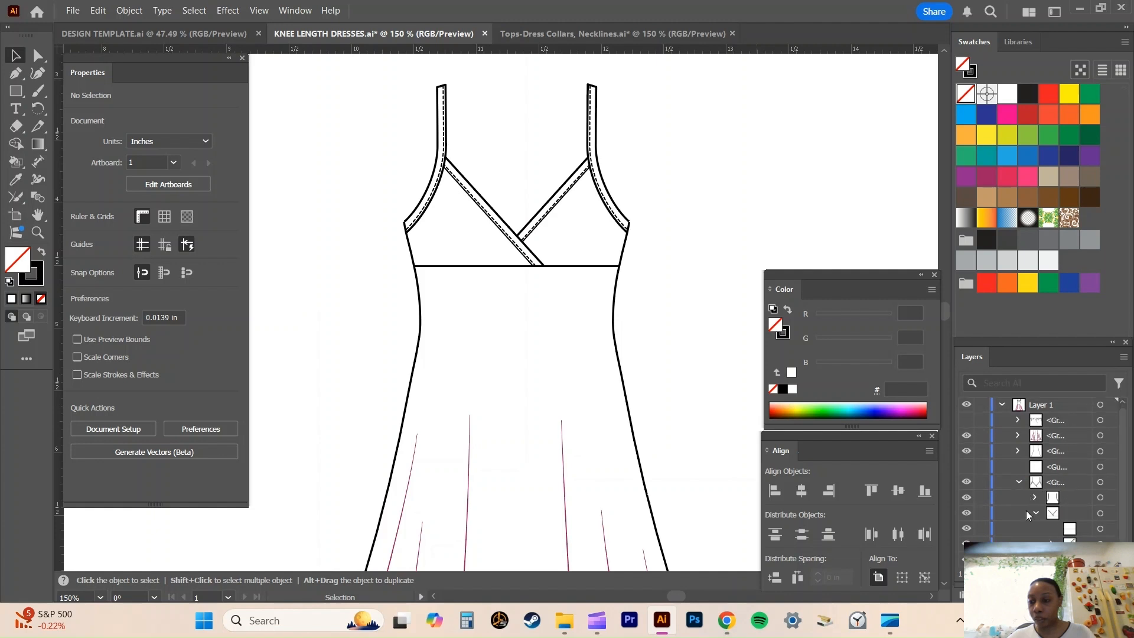
click(1100, 529)
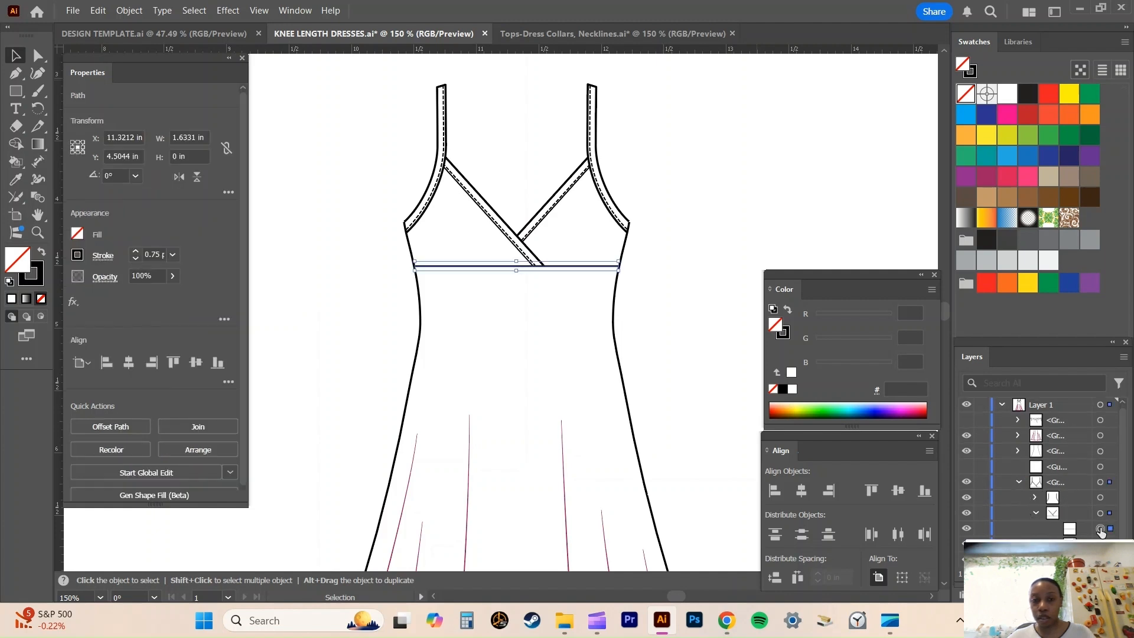
scroll(681, 200, down, 2)
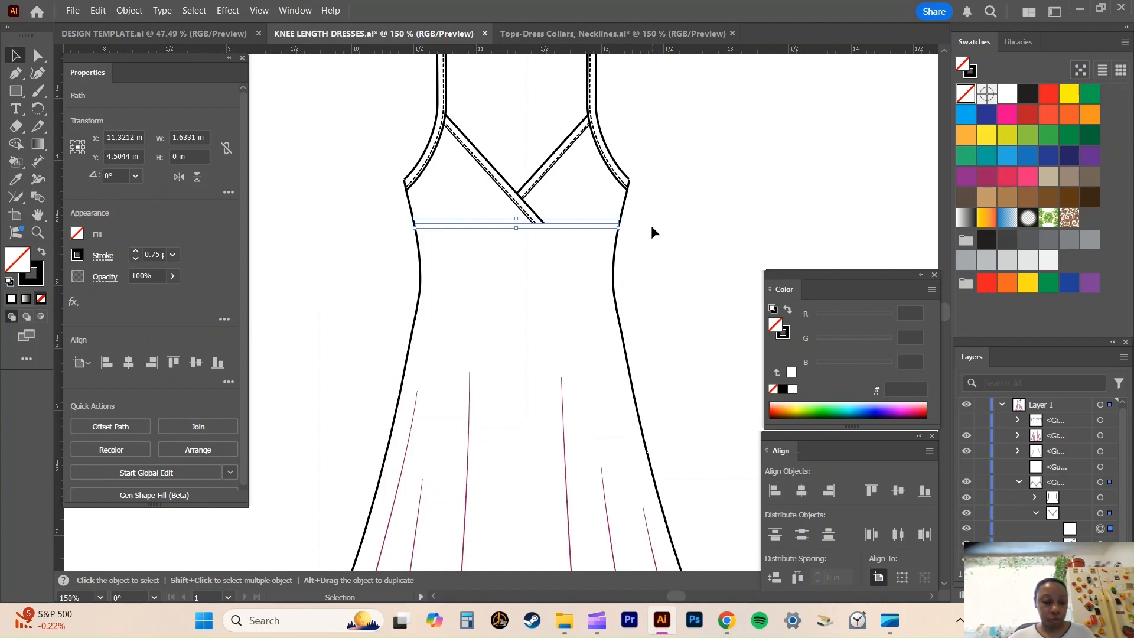
key(ctrl+plus)
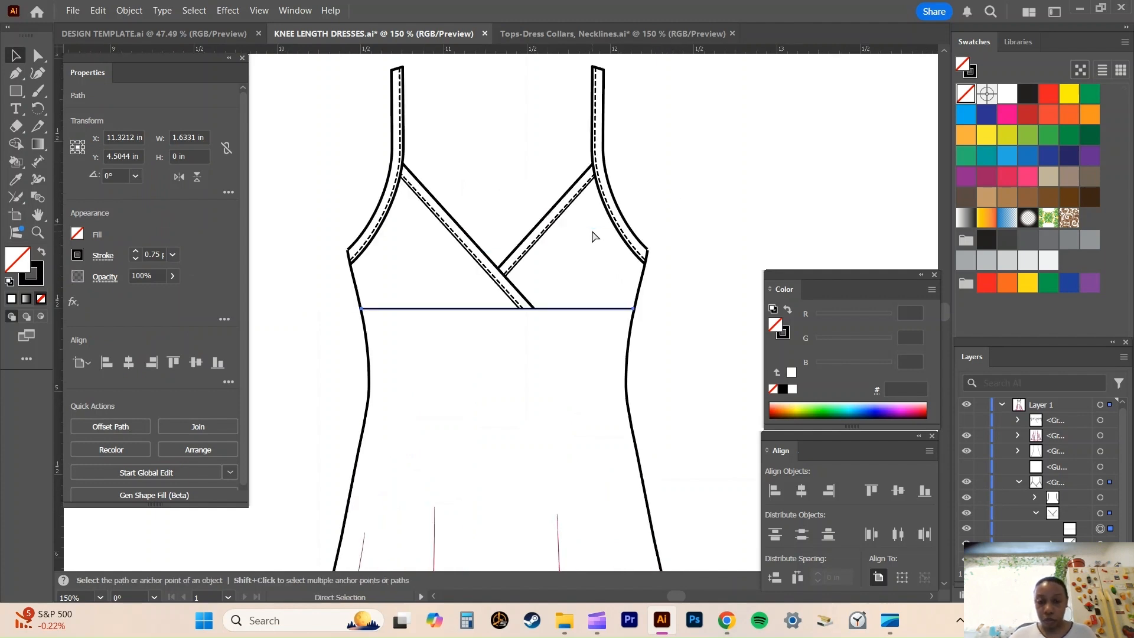
key(ctrl+plus)
scroll(593, 235, down, 4)
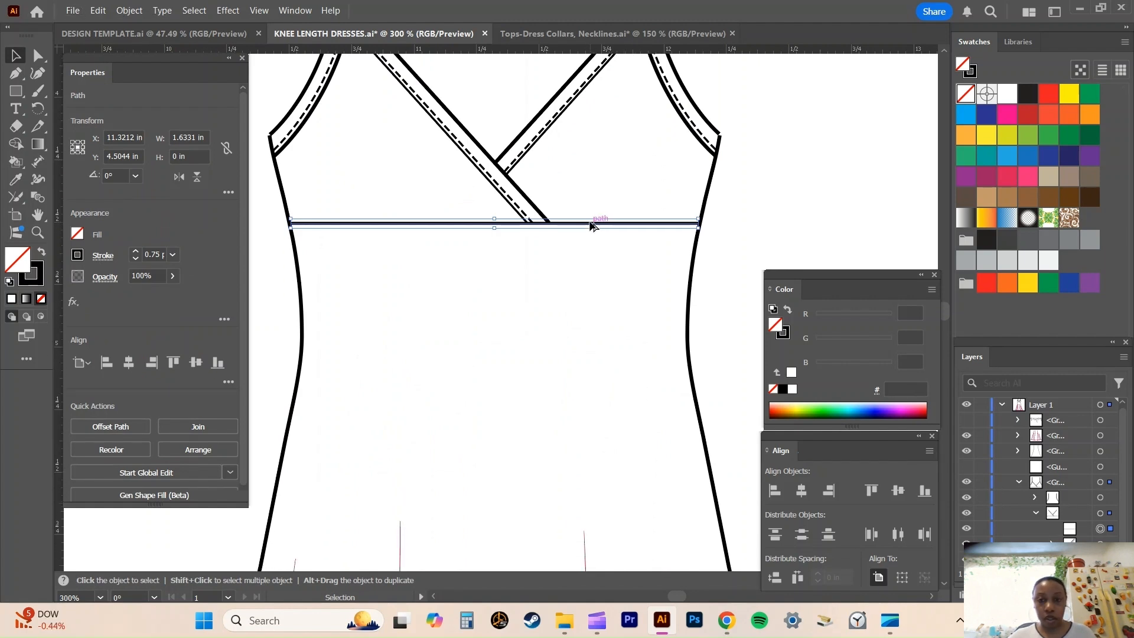
drag(592, 226, 588, 323)
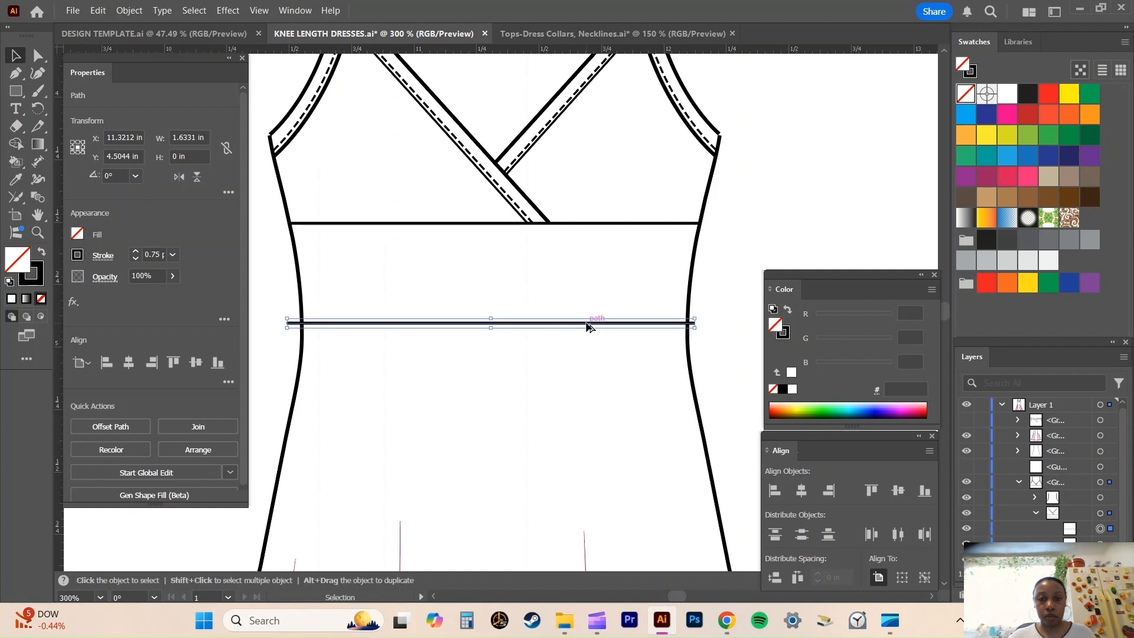
key(ctrl+minus)
click(732, 219)
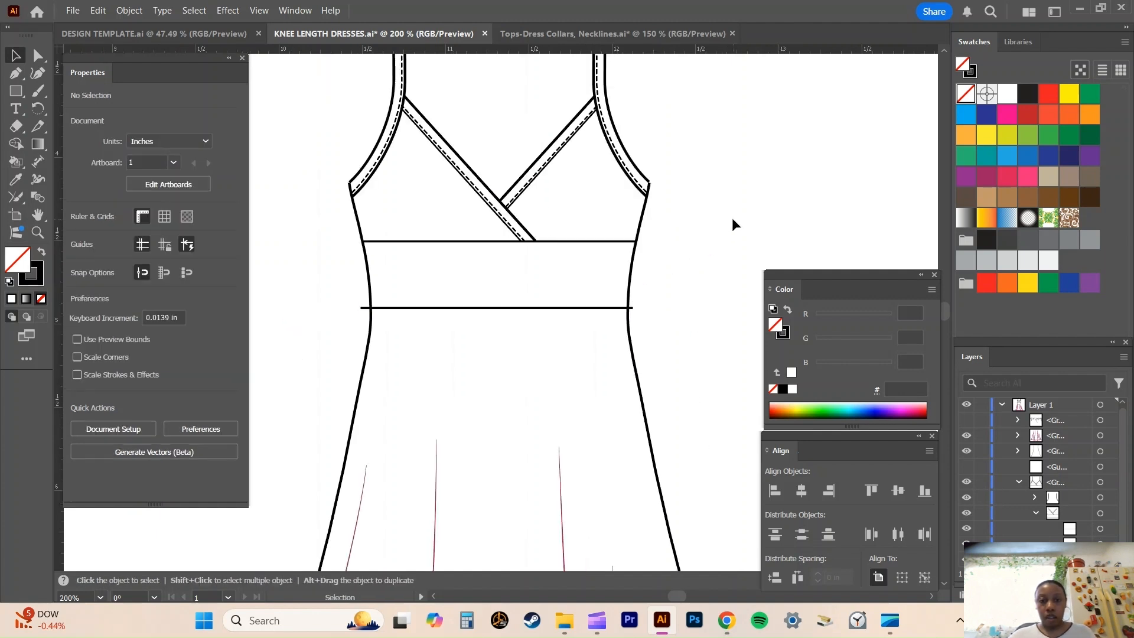
Select only the copied waist seam line and nudge it up to a Y position of 4.8762 in.
scroll(732, 219, up, 3)
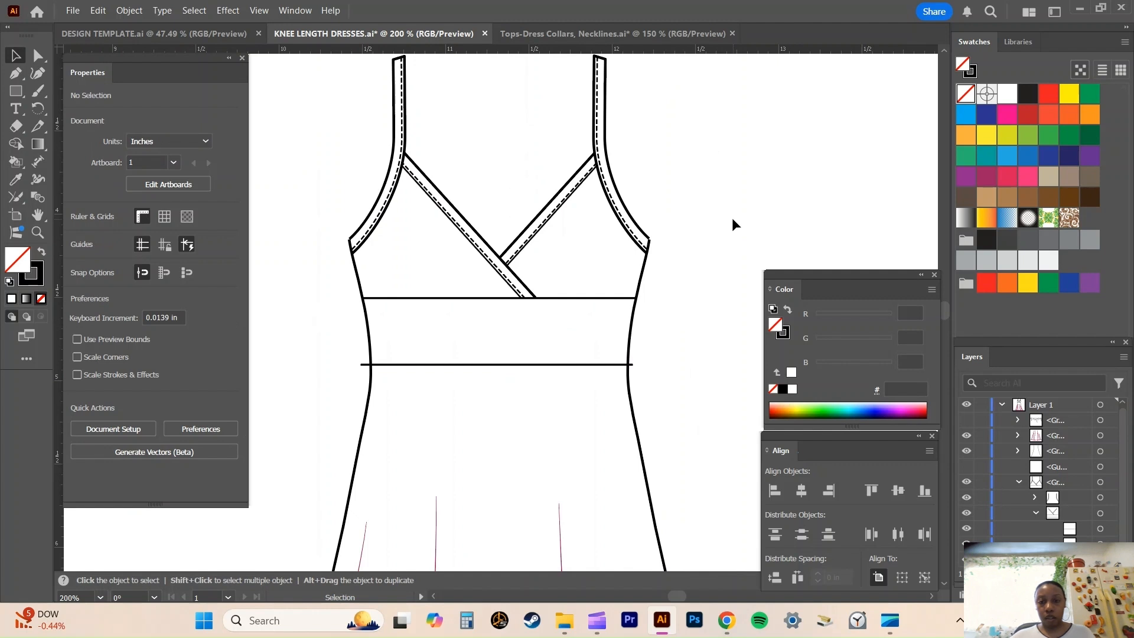
scroll(733, 219, down, 4)
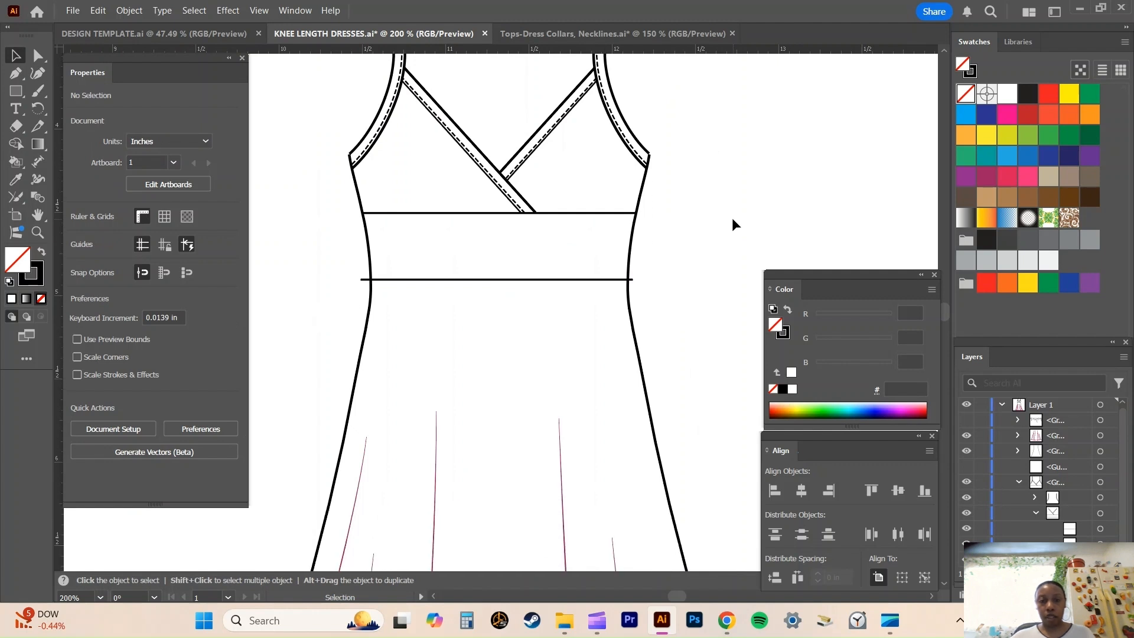
scroll(732, 219, down, 1)
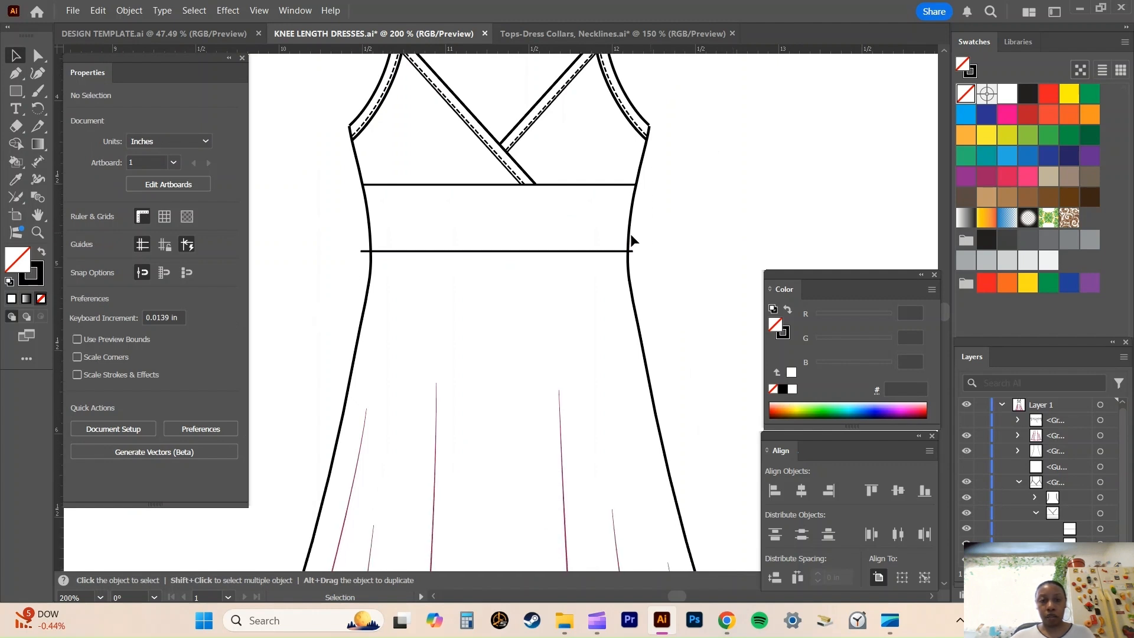
click(553, 251)
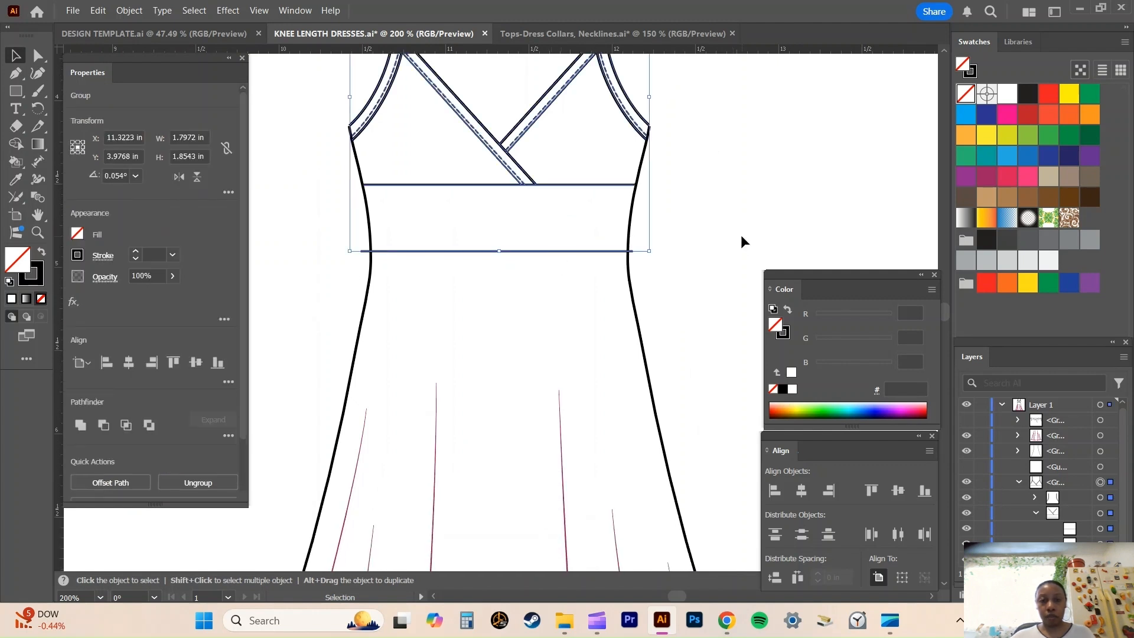
click(35, 55)
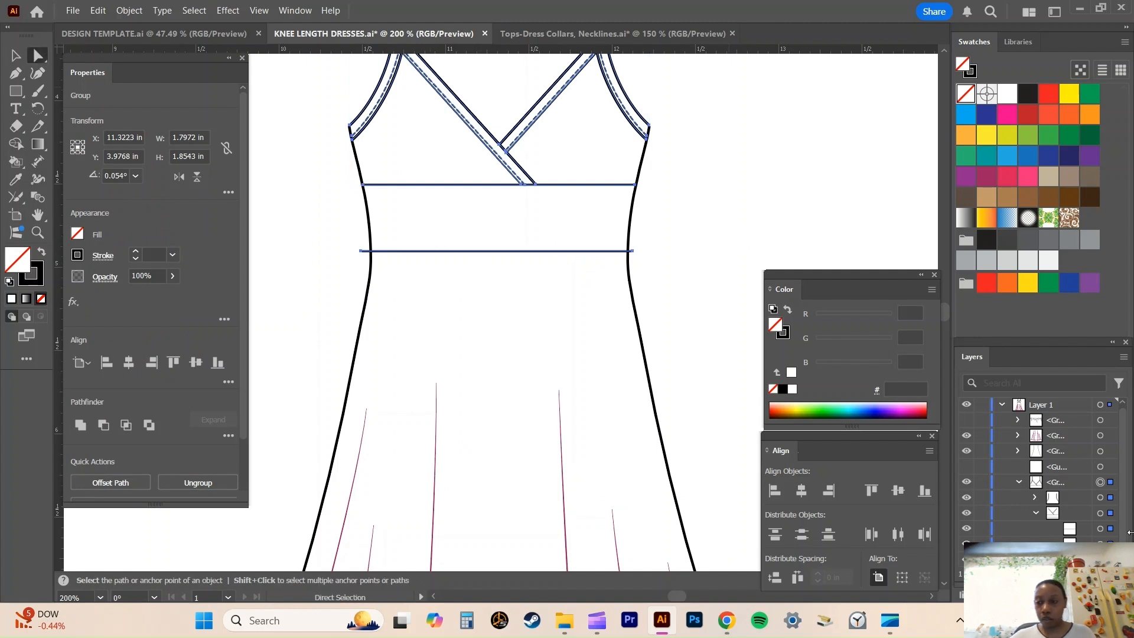
click(1101, 529)
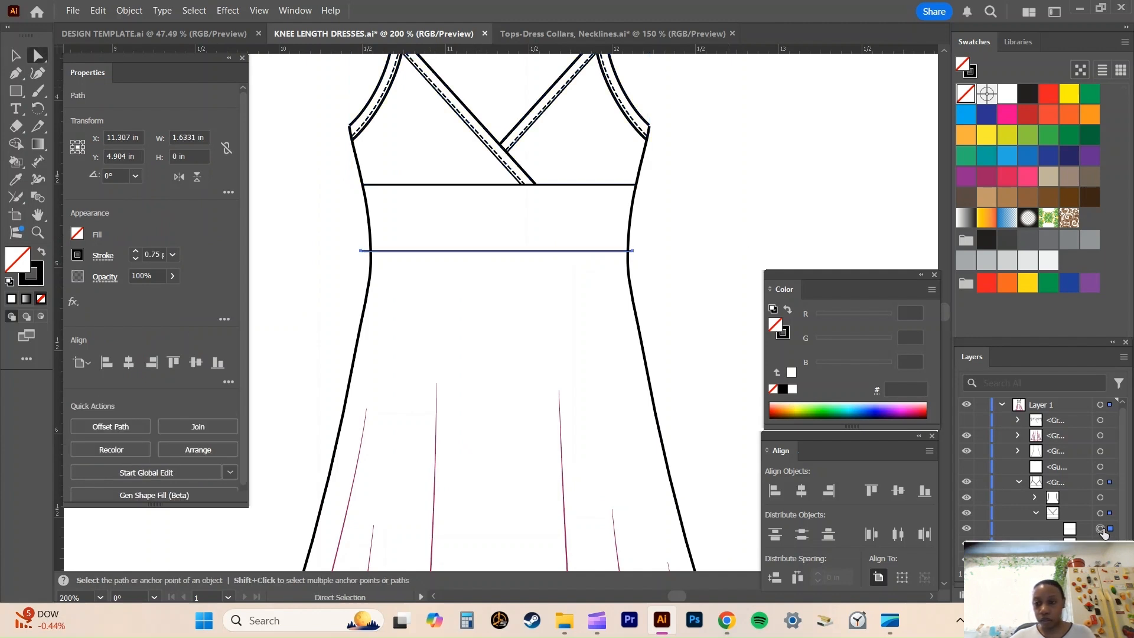
drag(1081, 530, 1102, 595)
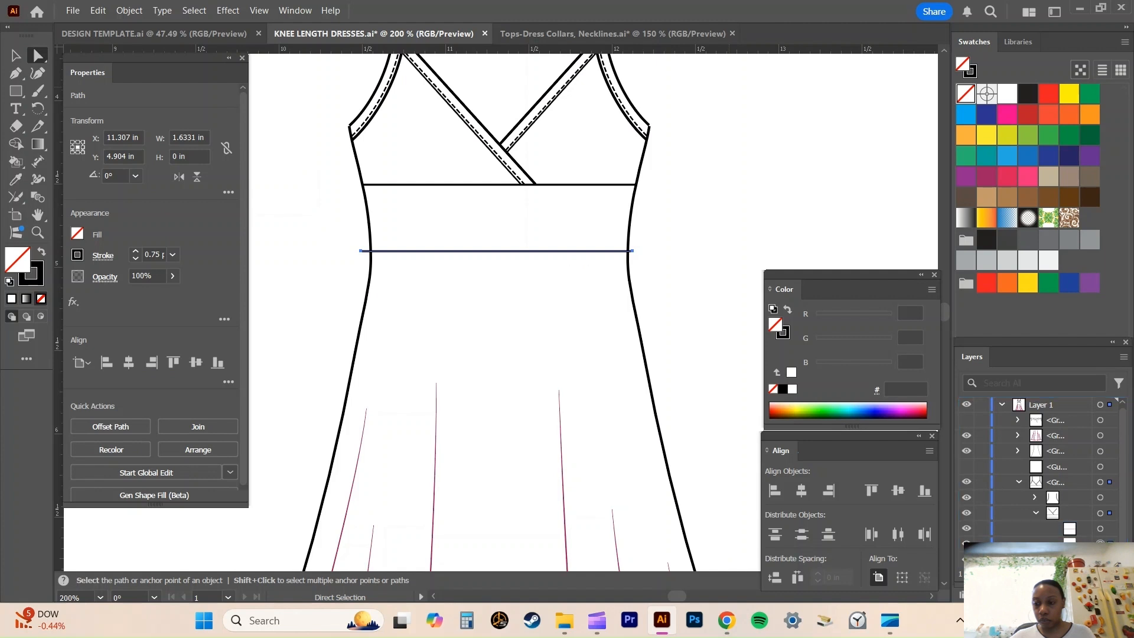
click(1080, 544)
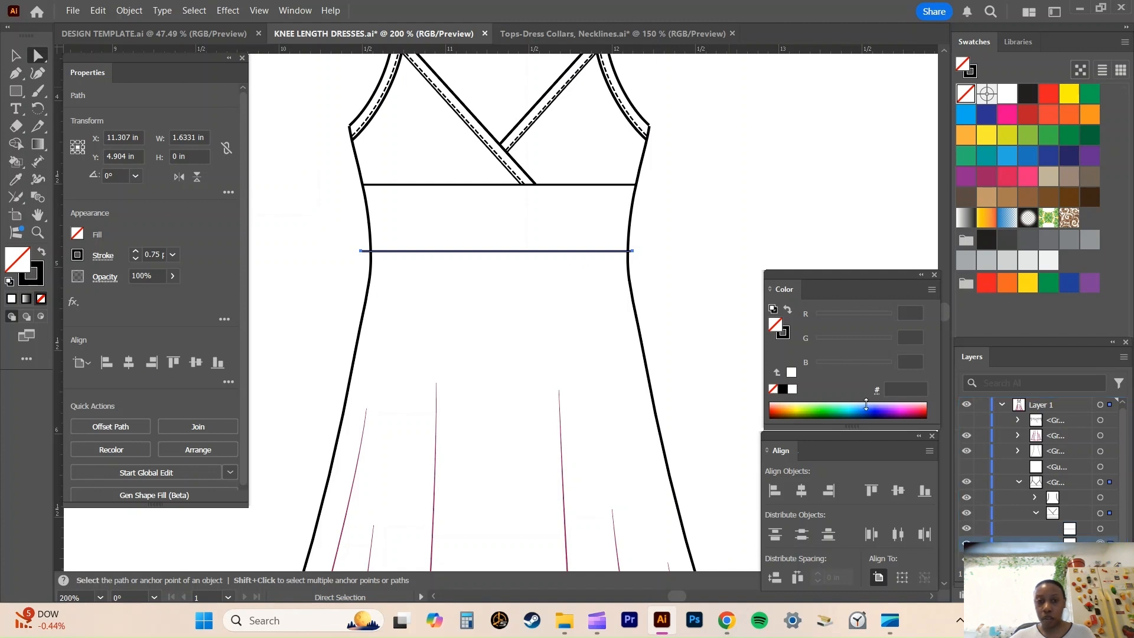
key(Up)
key(Up)
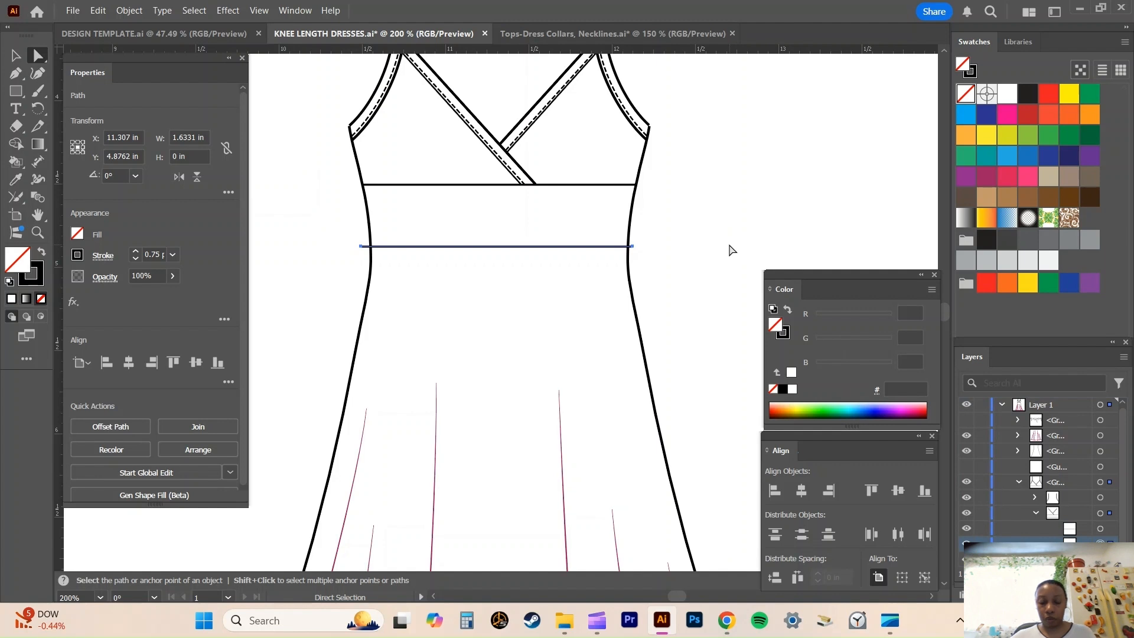
Erase the end of the waist seam line that extends past the left side seam.
key(ctrl+equal)
key(ctrl+equal)
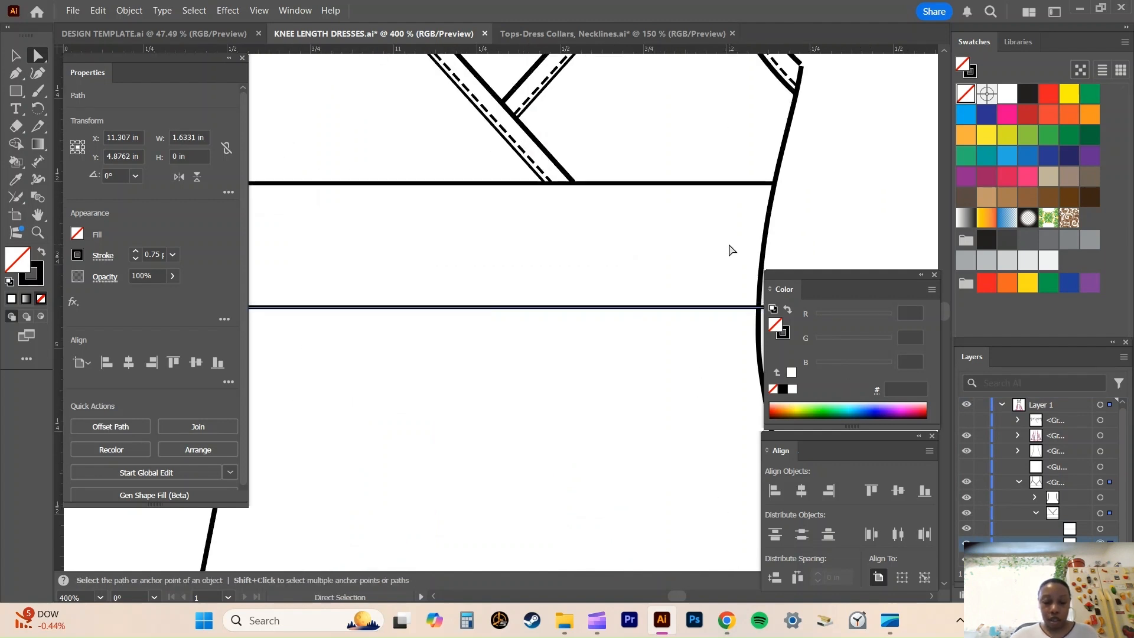
key(space)
drag(476, 246, 628, 238)
key(ctrl+equal)
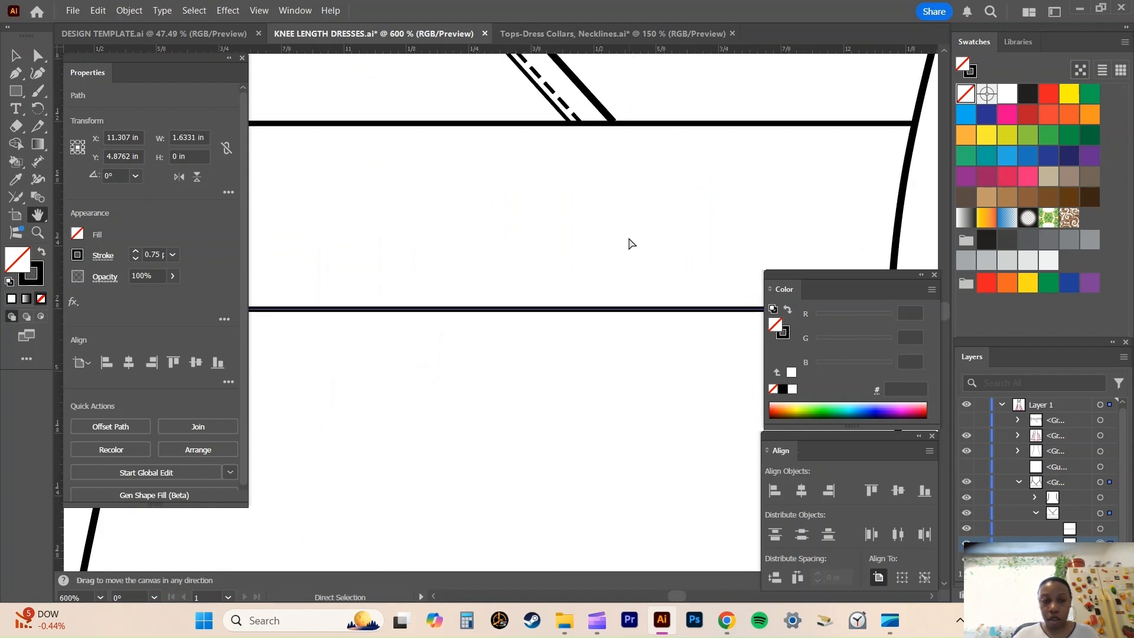
key(ctrl+equal)
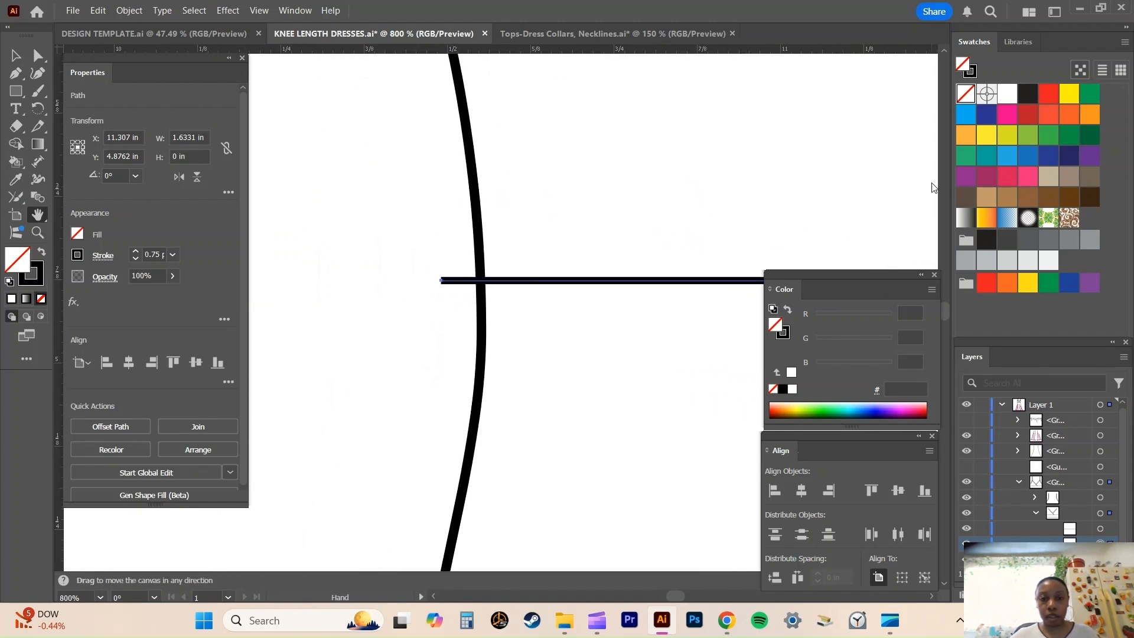
drag(932, 187, 886, 134)
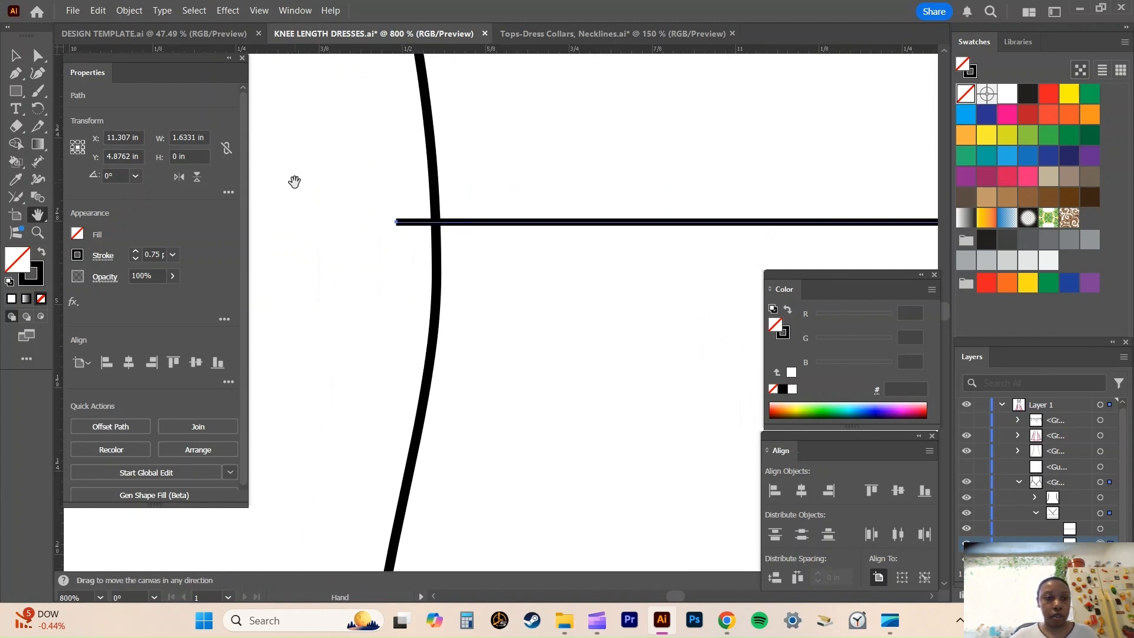
key(shift+e)
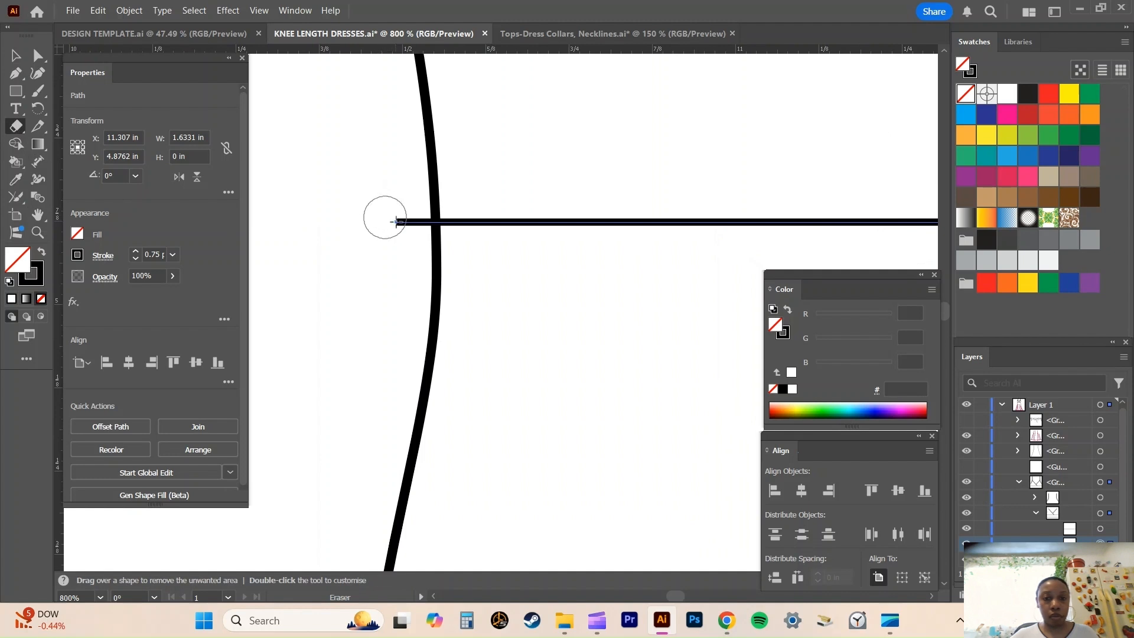
click(407, 223)
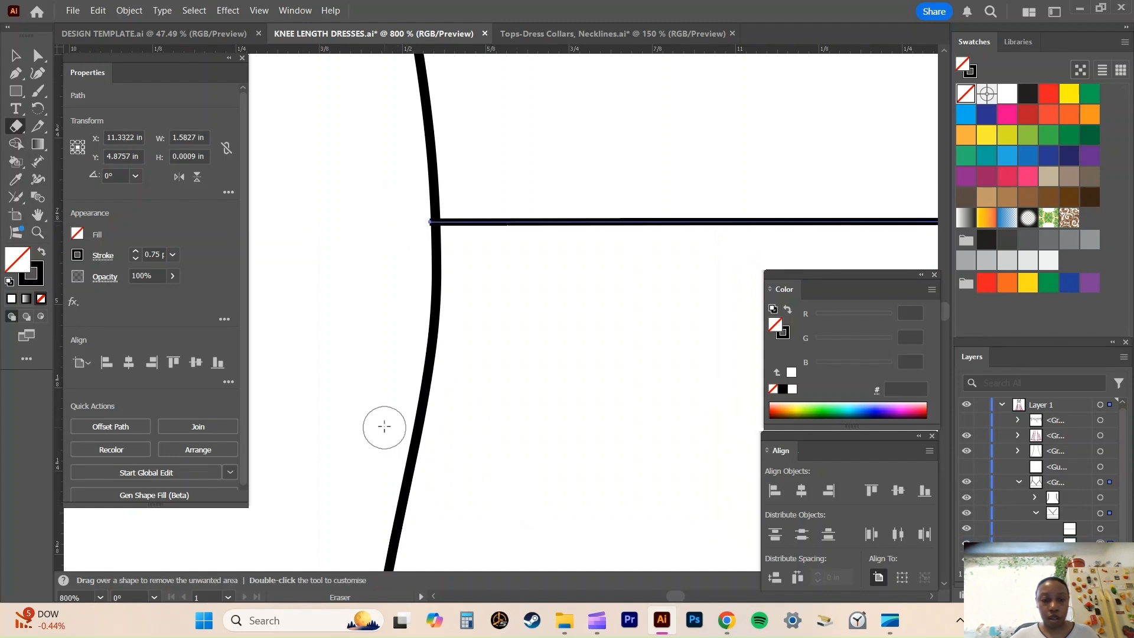
key(v)
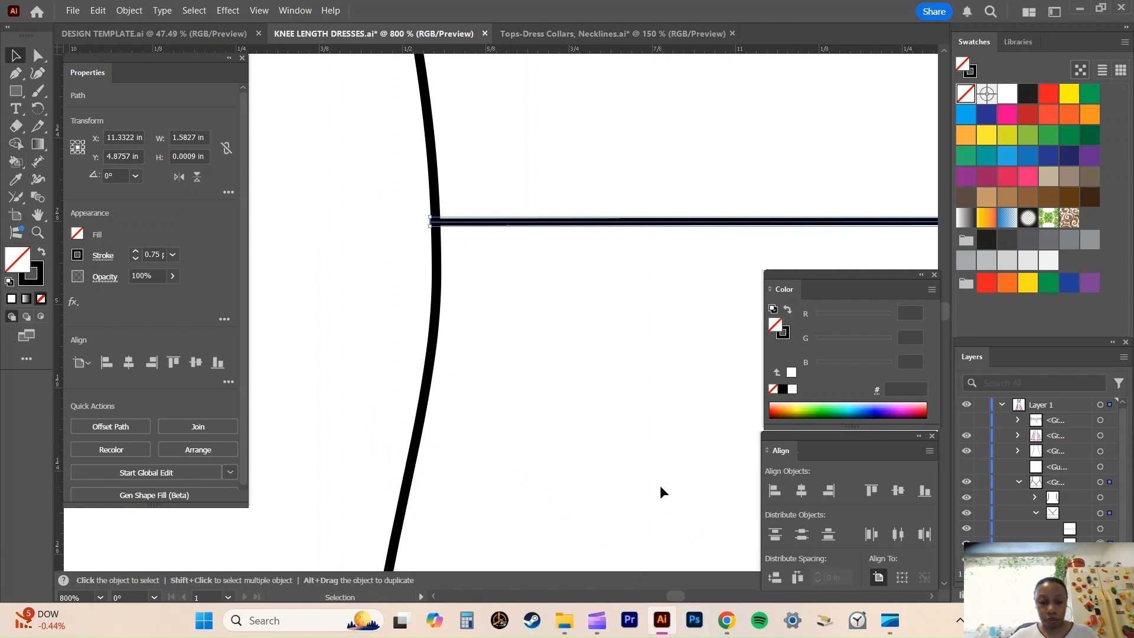
Erase the end of the waist seam line that extends past the right side seam, then deselect the line.
key(space)
drag(647, 339, 235, 238)
drag(719, 179, 317, 215)
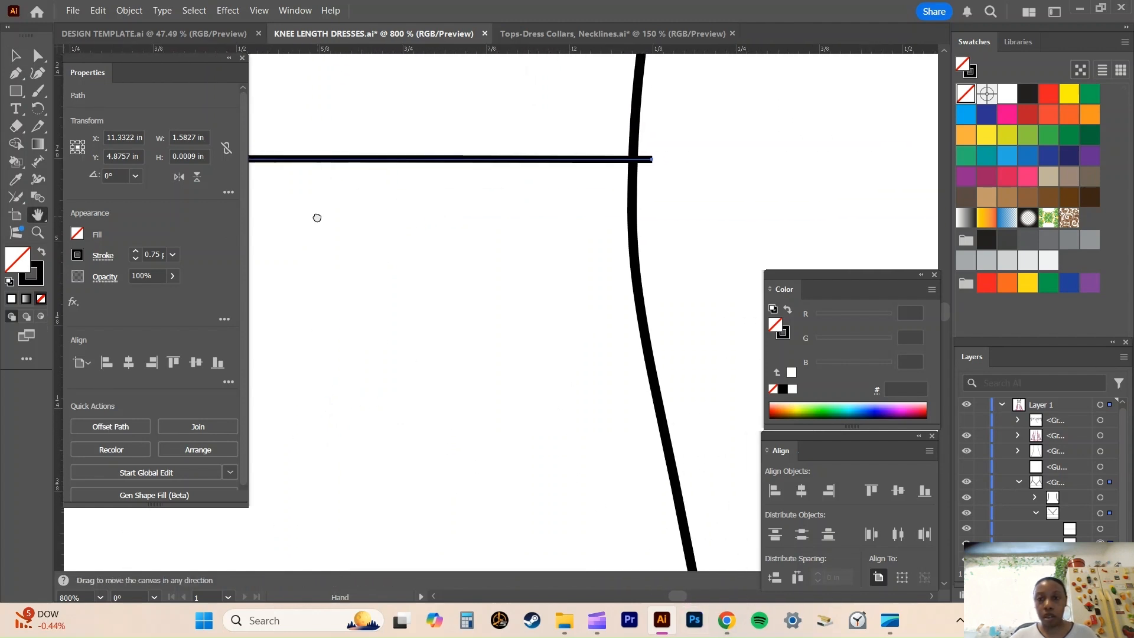
drag(549, 223, 486, 266)
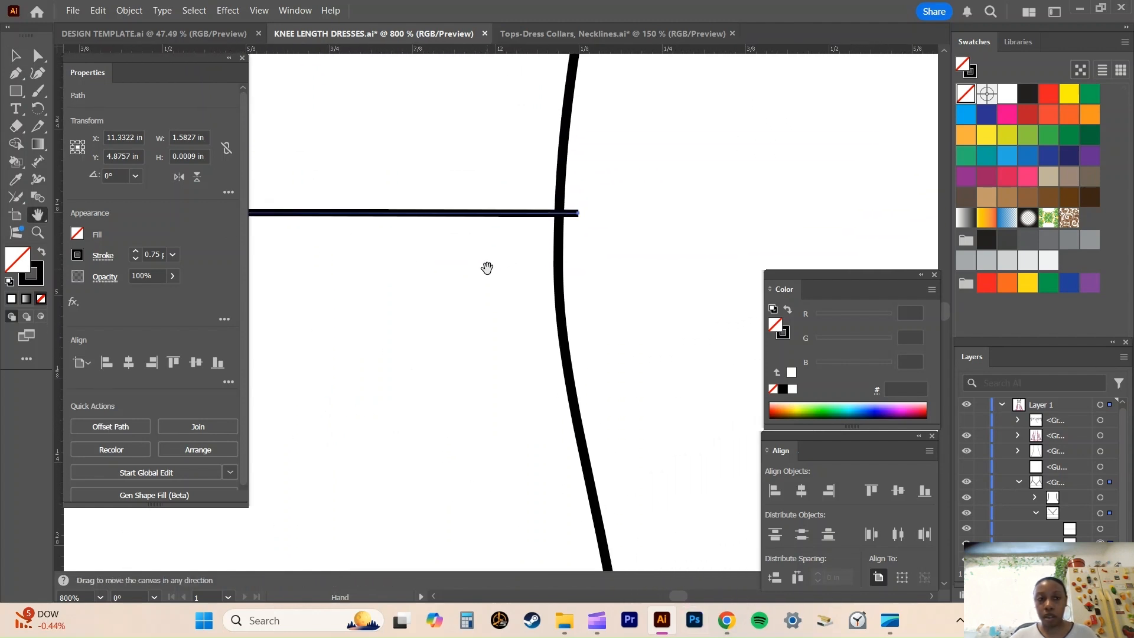
click(16, 126)
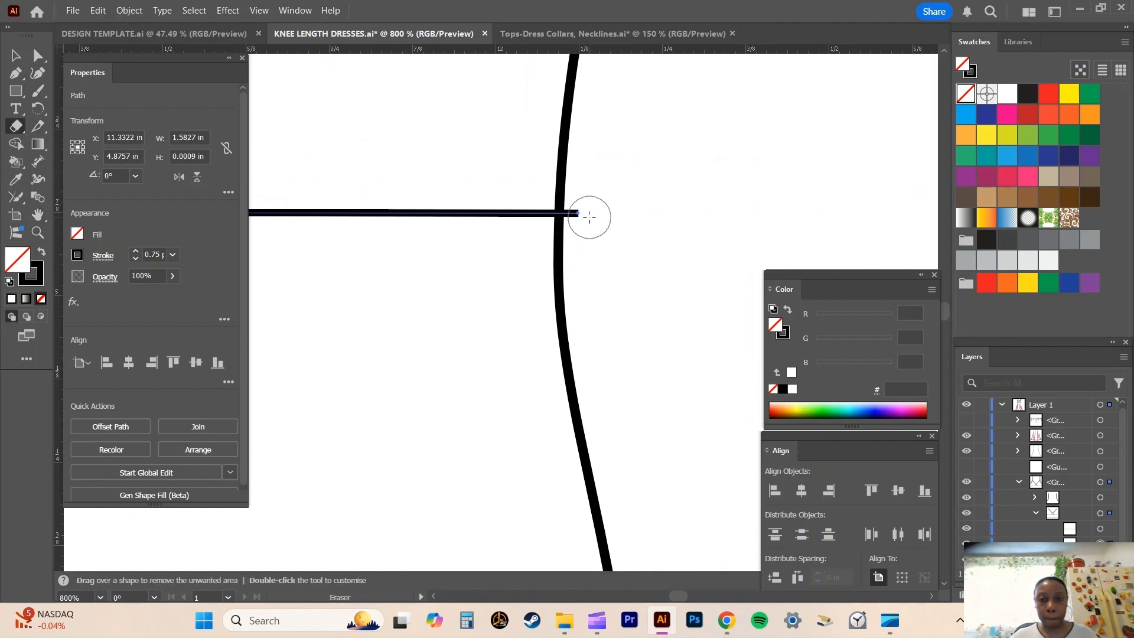
click(585, 215)
key(v)
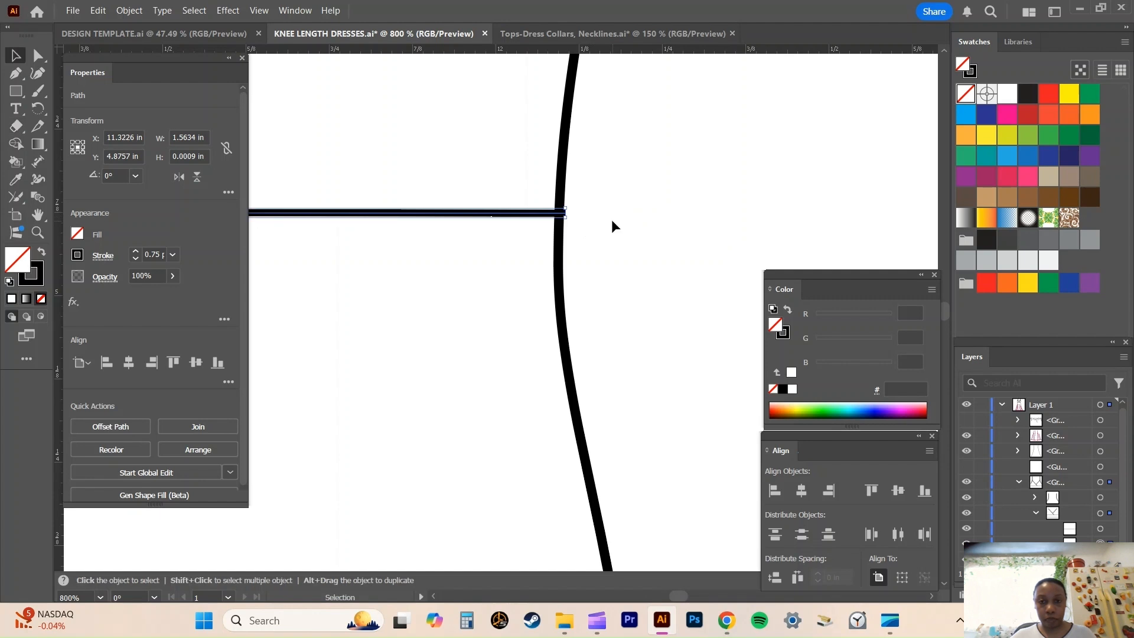
click(611, 218)
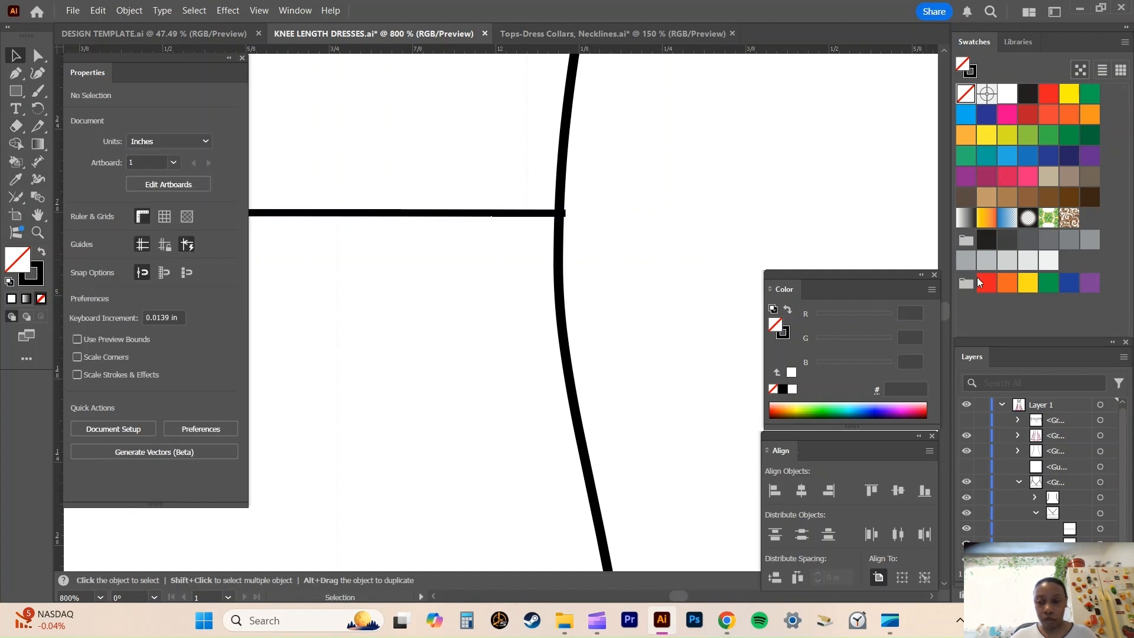
Reselect the waist seam line and erase its remaining overhang so it ends within the right side seam's stroke.
click(1098, 528)
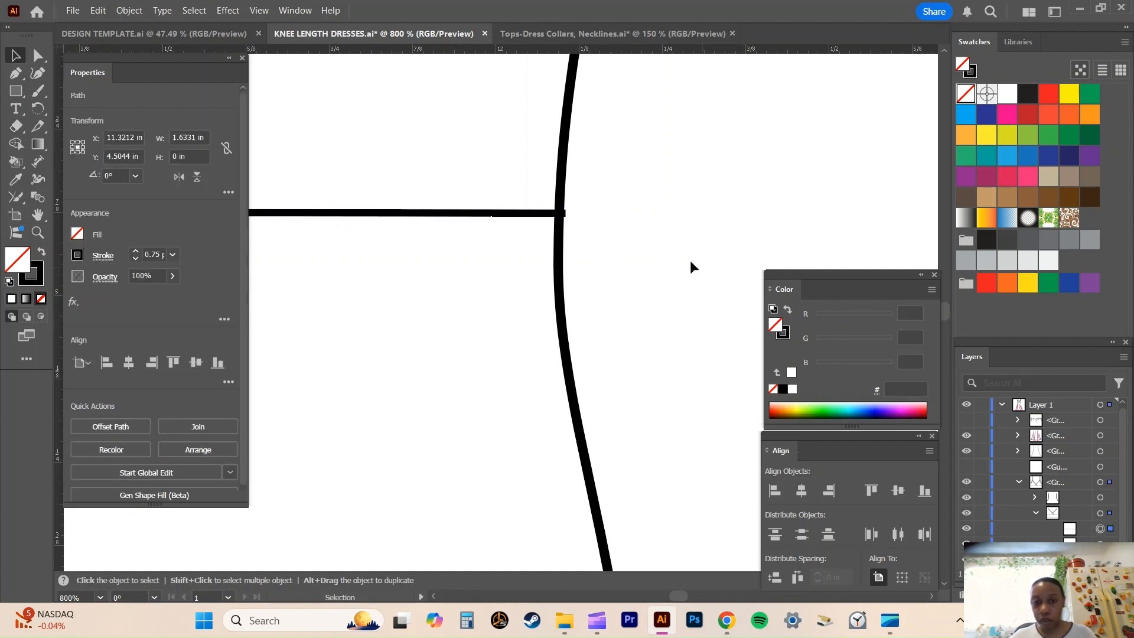
click(1100, 544)
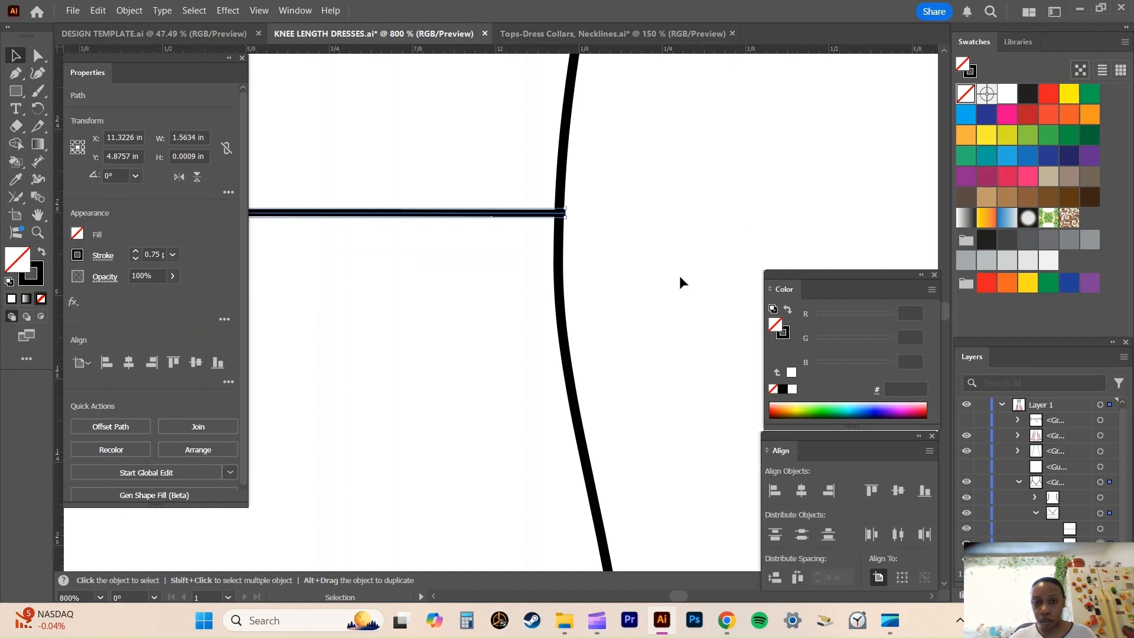
click(16, 125)
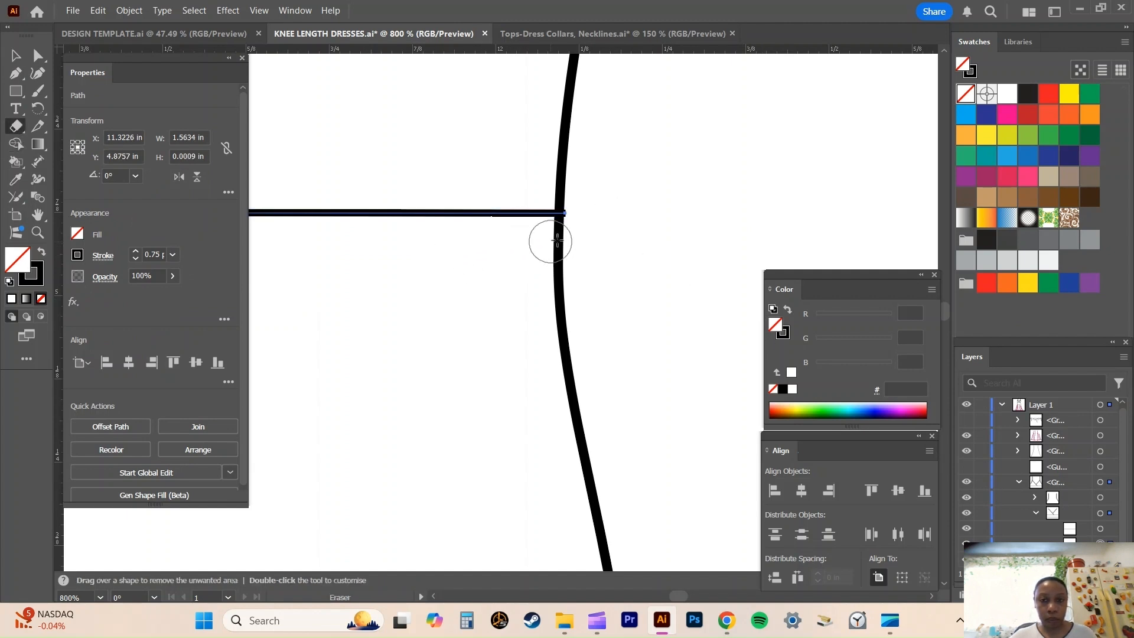
key(ctrl+equal)
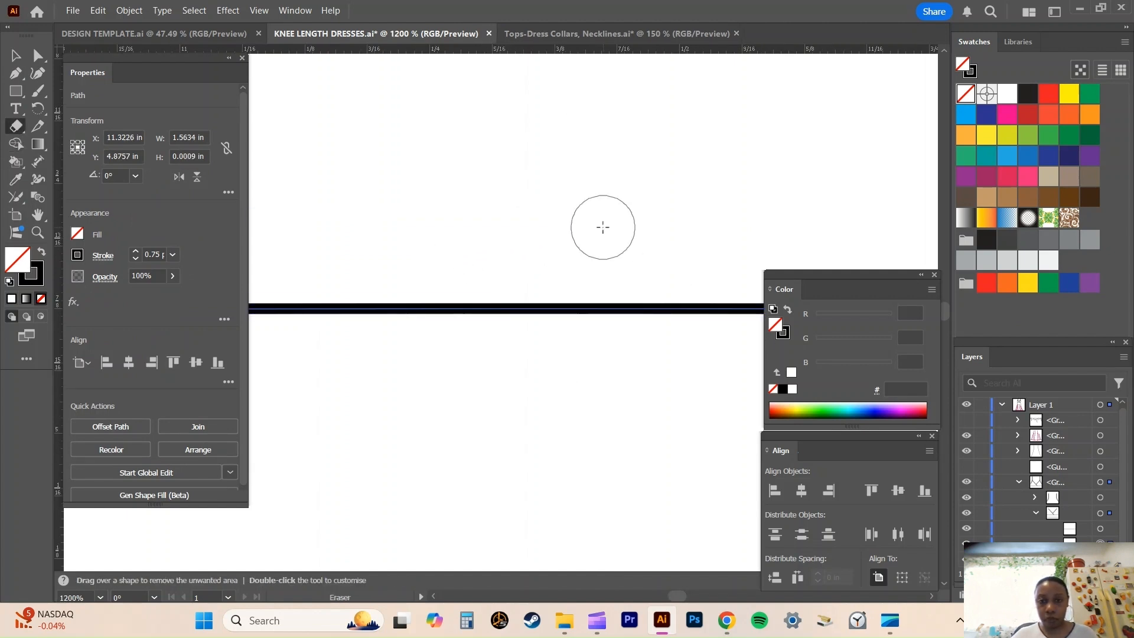
key(space)
drag(602, 227, 317, 183)
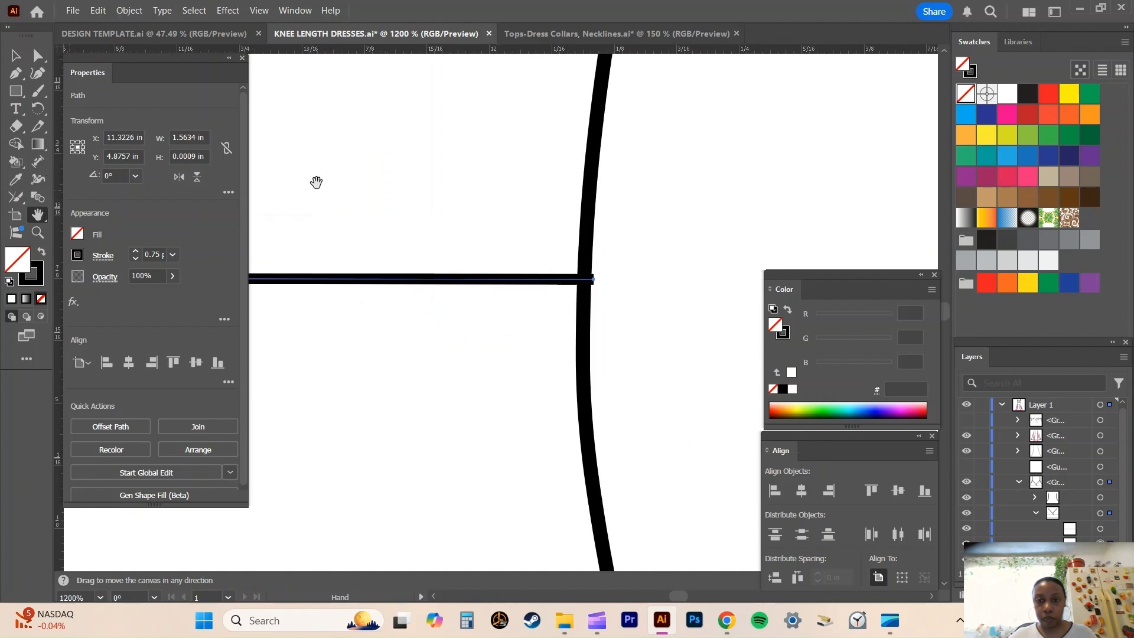
drag(450, 174, 288, 125)
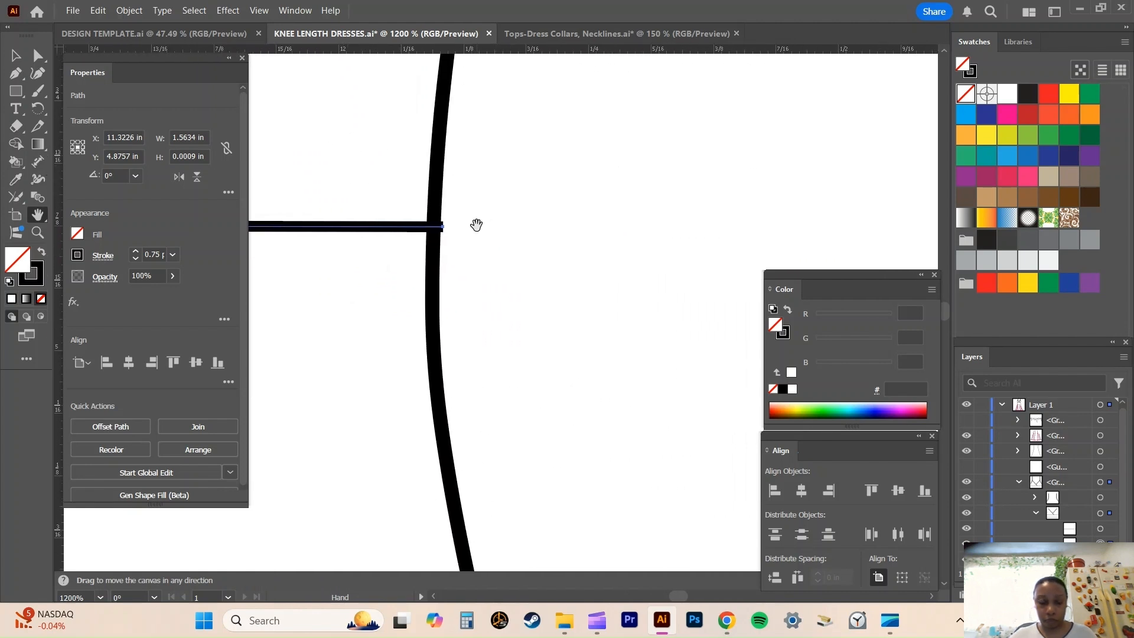
key(ctrl+equal)
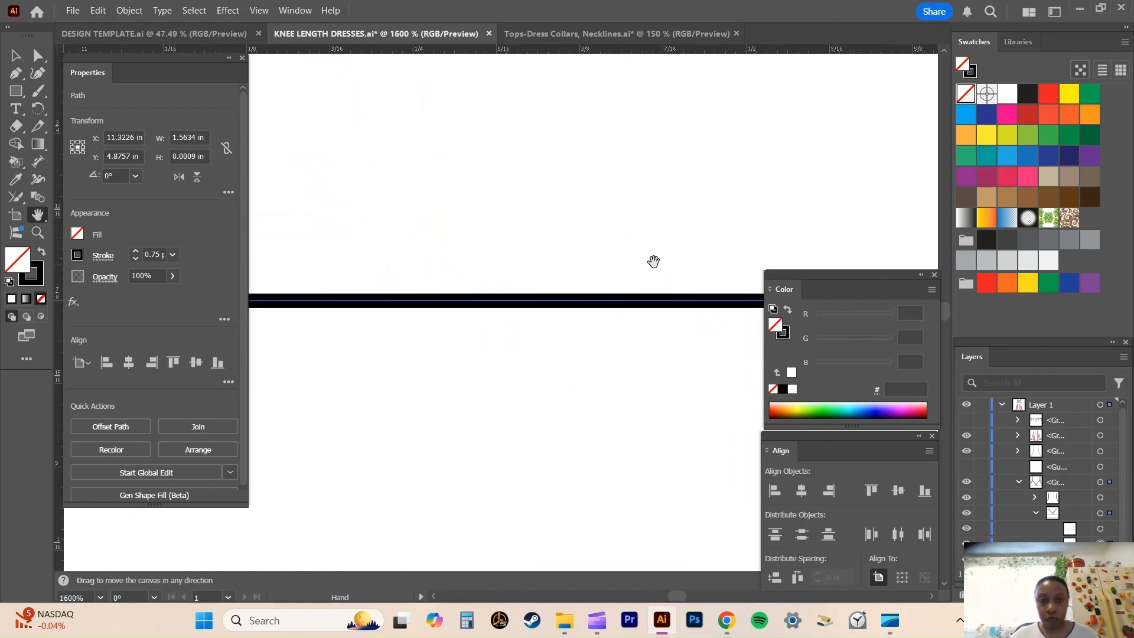
drag(529, 178, 156, 191)
drag(691, 181, 129, 202)
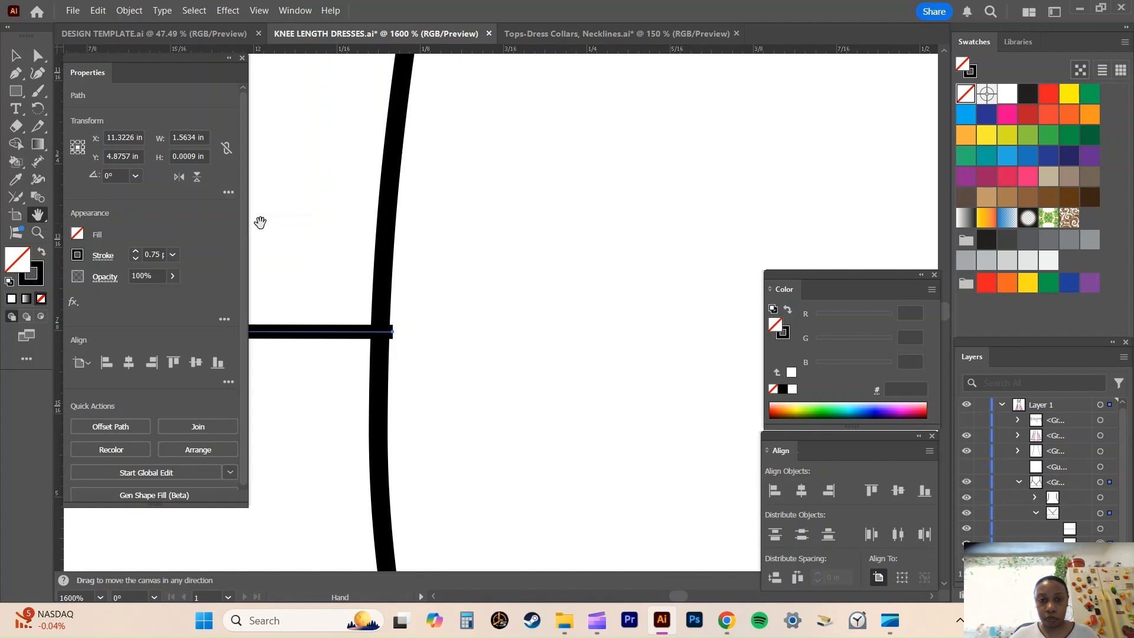
drag(271, 223, 377, 112)
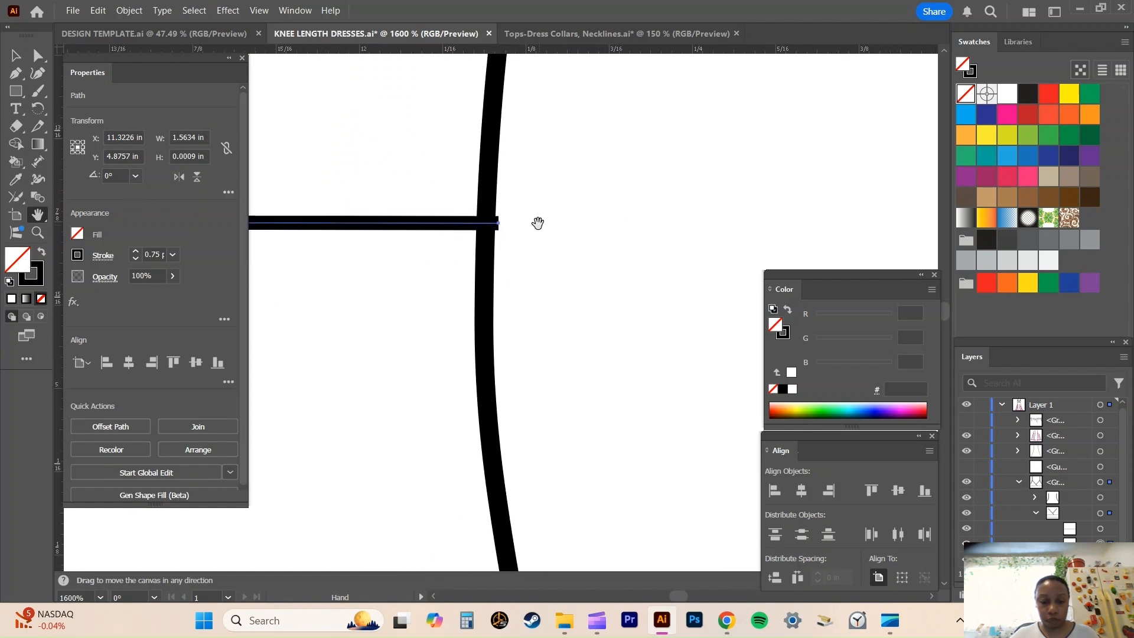
click(16, 126)
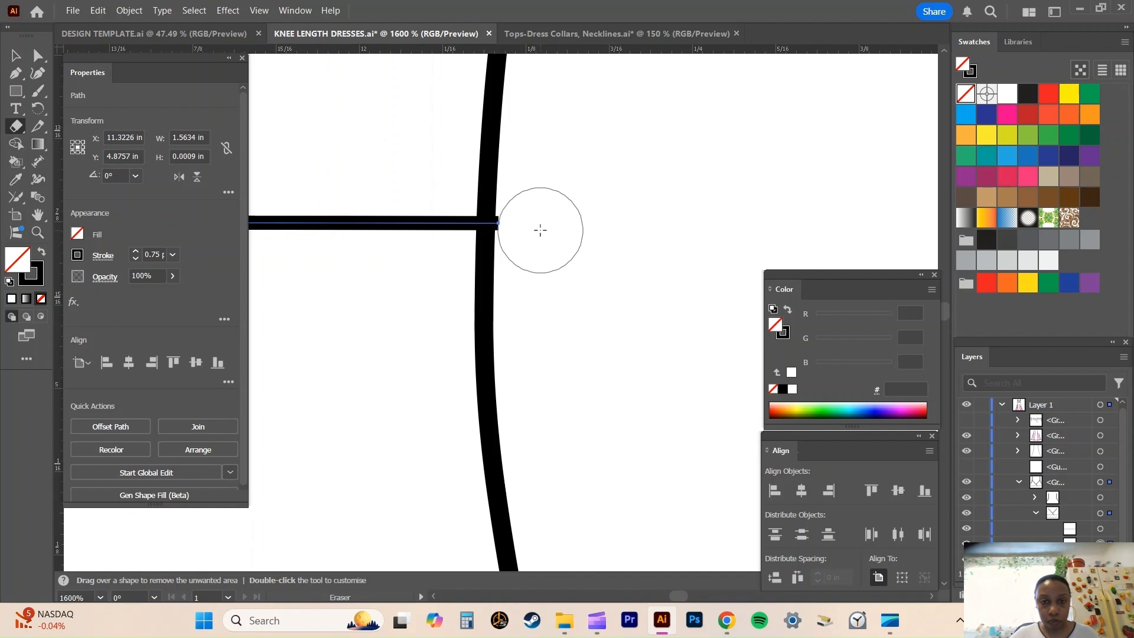
drag(538, 227, 549, 228)
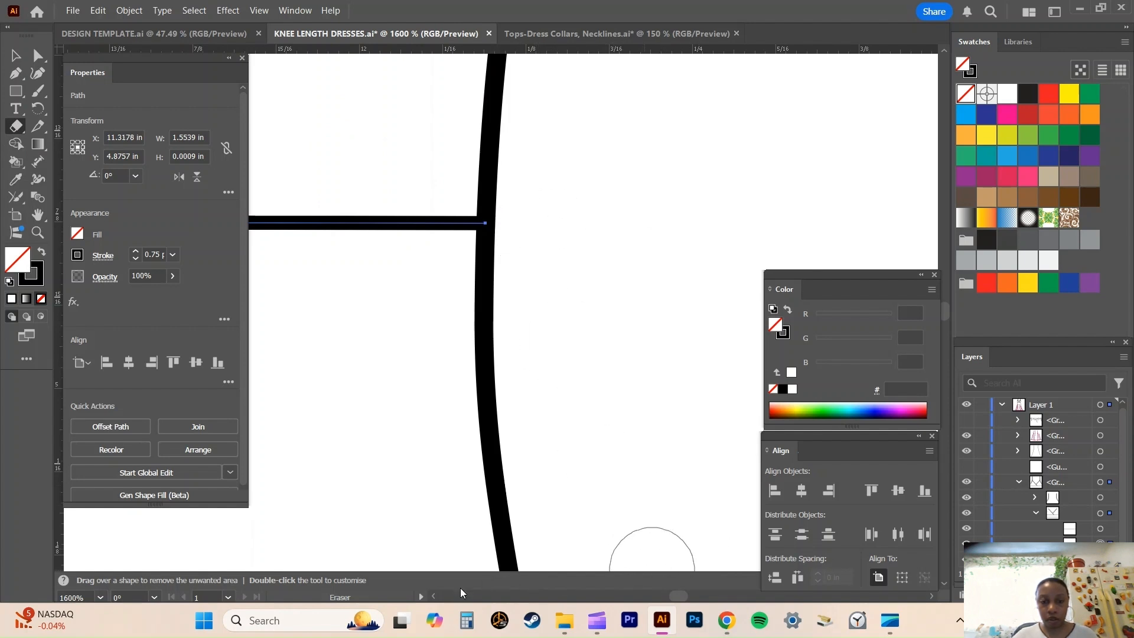
Reduce the eraser size slightly and trim the waist seam line's left end so it stops within the left side seam's stroke.
key(h)
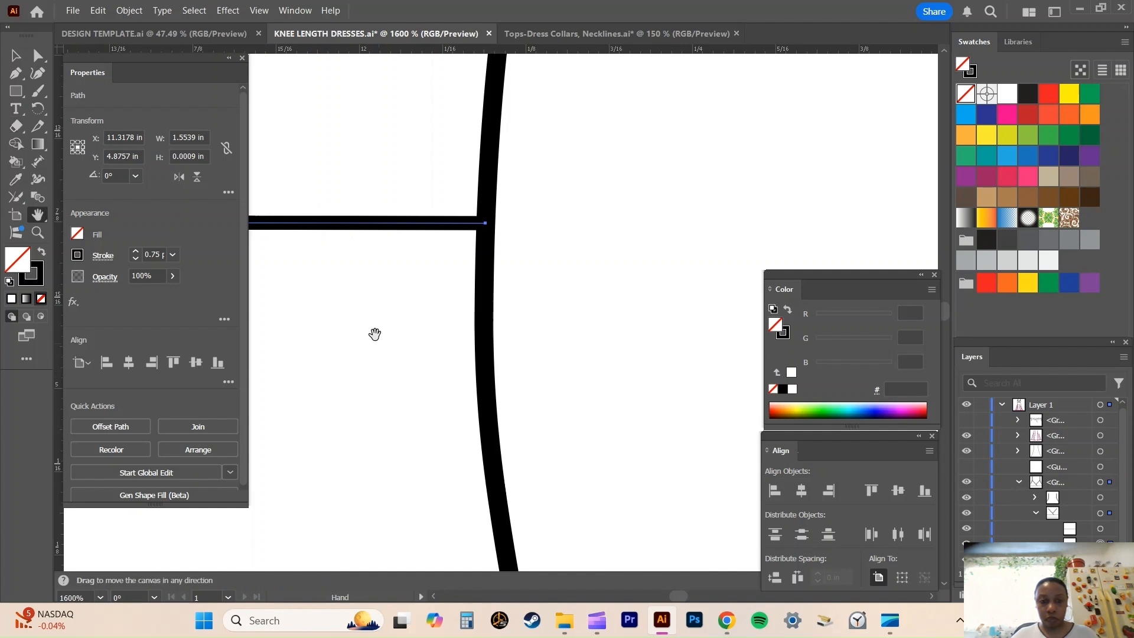
drag(374, 331, 925, 289)
drag(452, 244, 886, 252)
drag(339, 221, 709, 216)
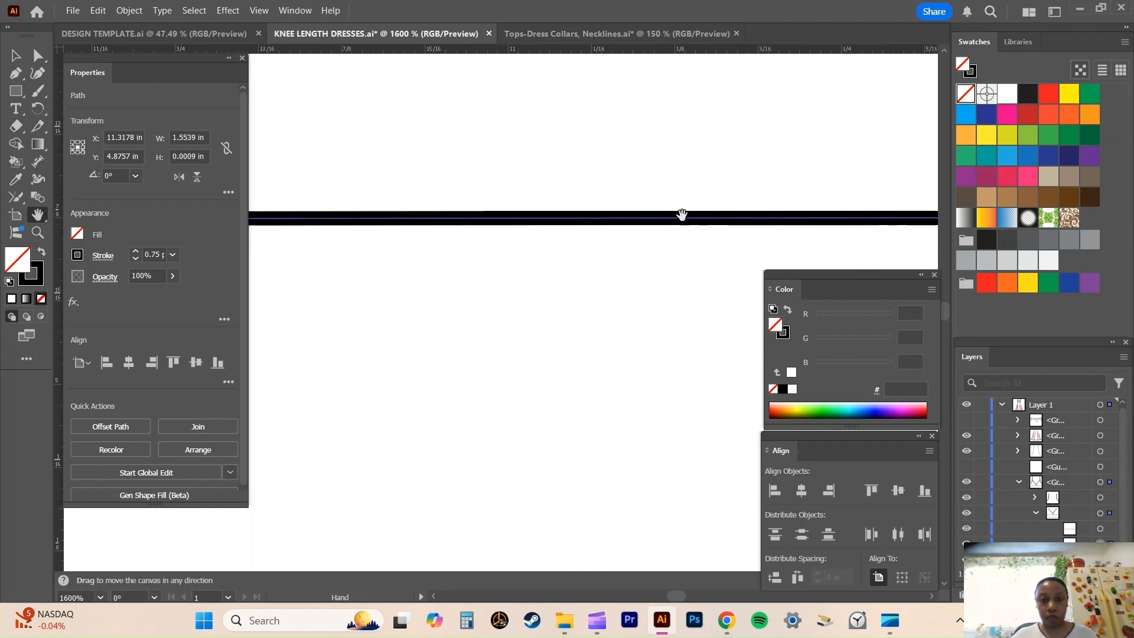
drag(263, 228, 800, 234)
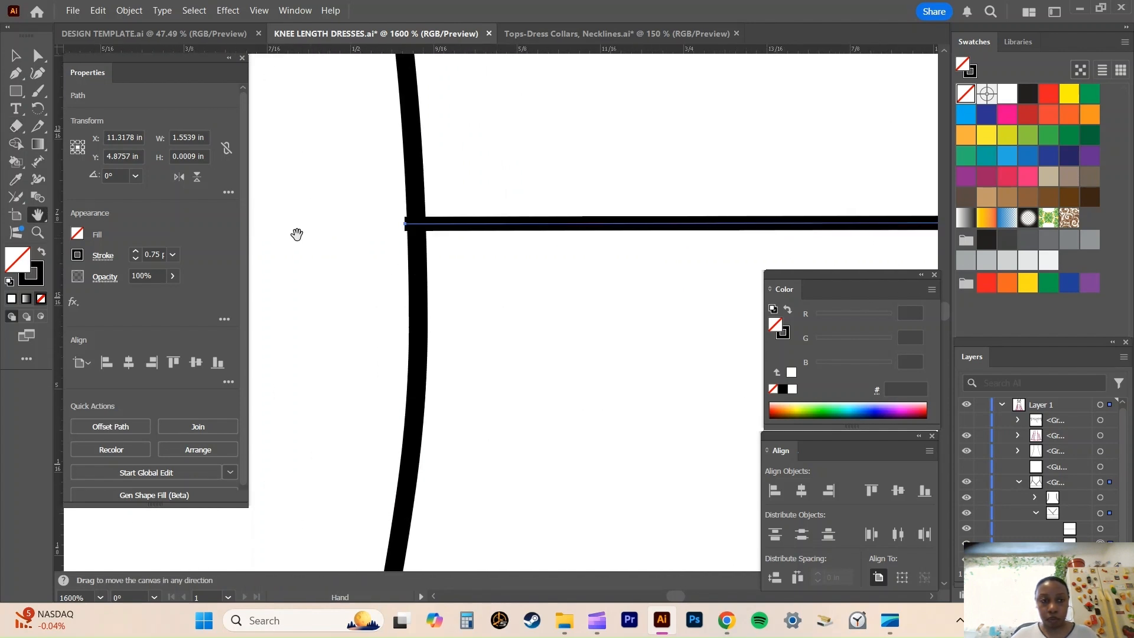
click(19, 132)
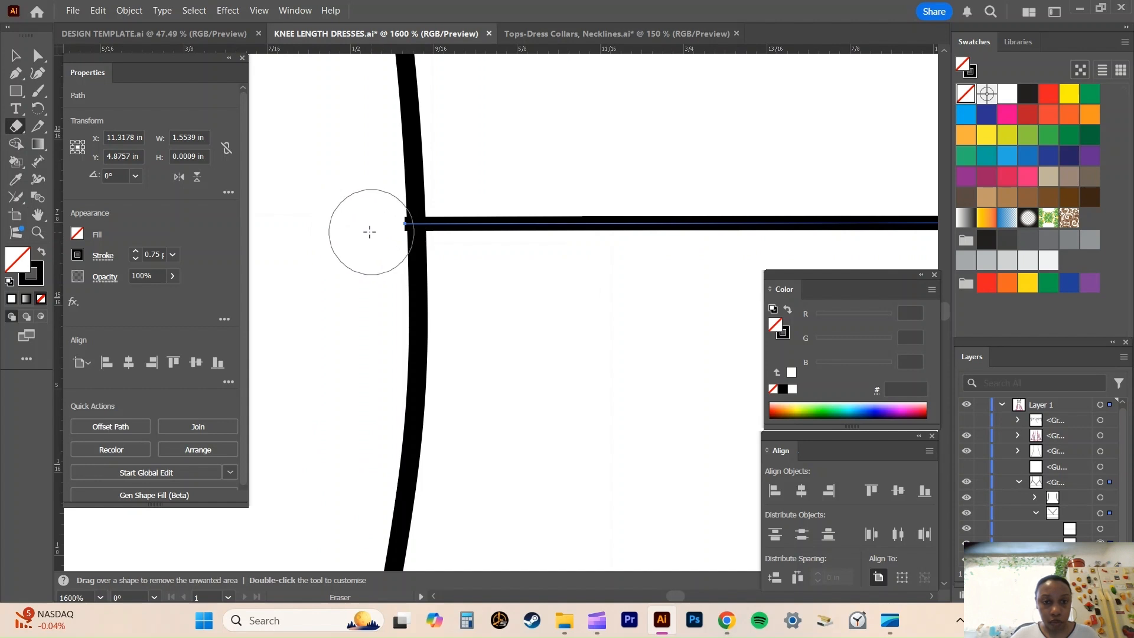
key(bracketleft)
key(bracketleft)
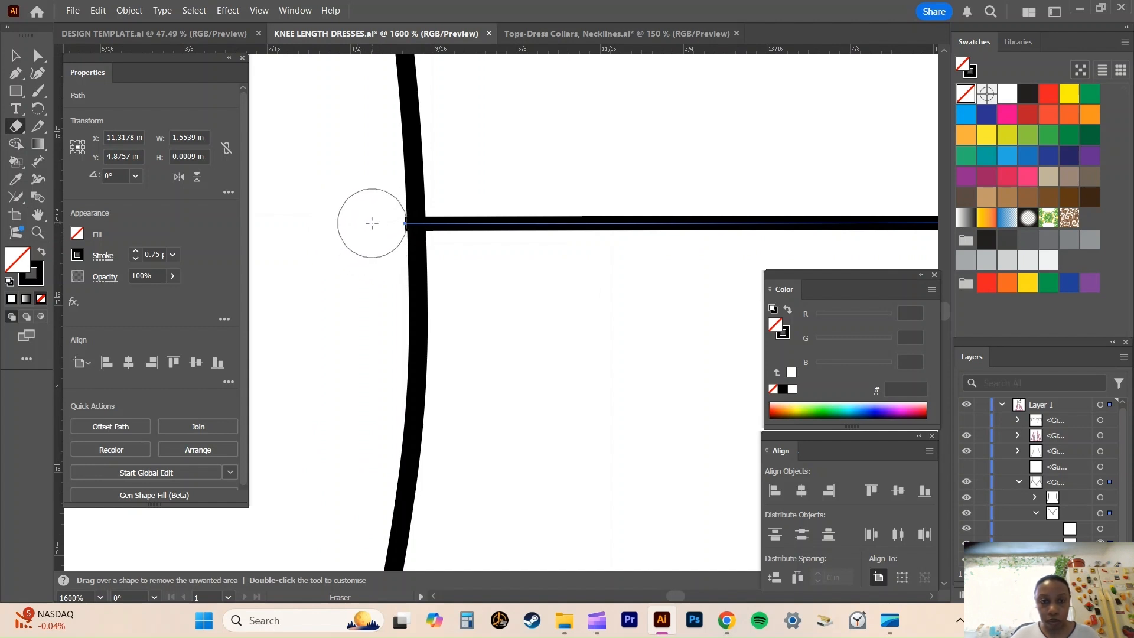
drag(372, 223, 383, 223)
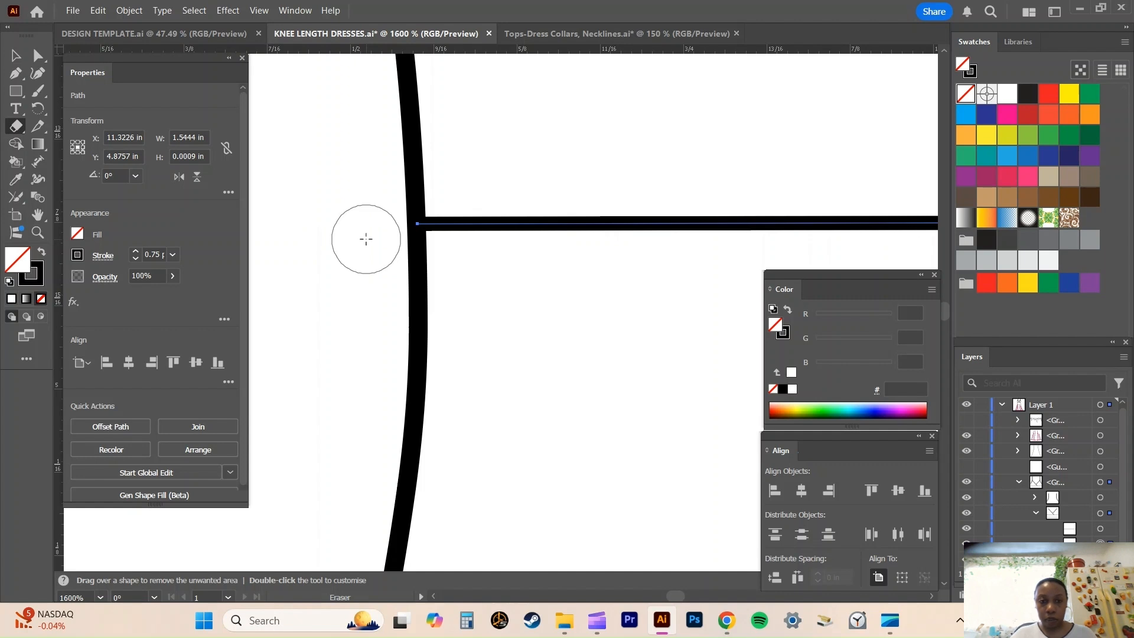
key(v)
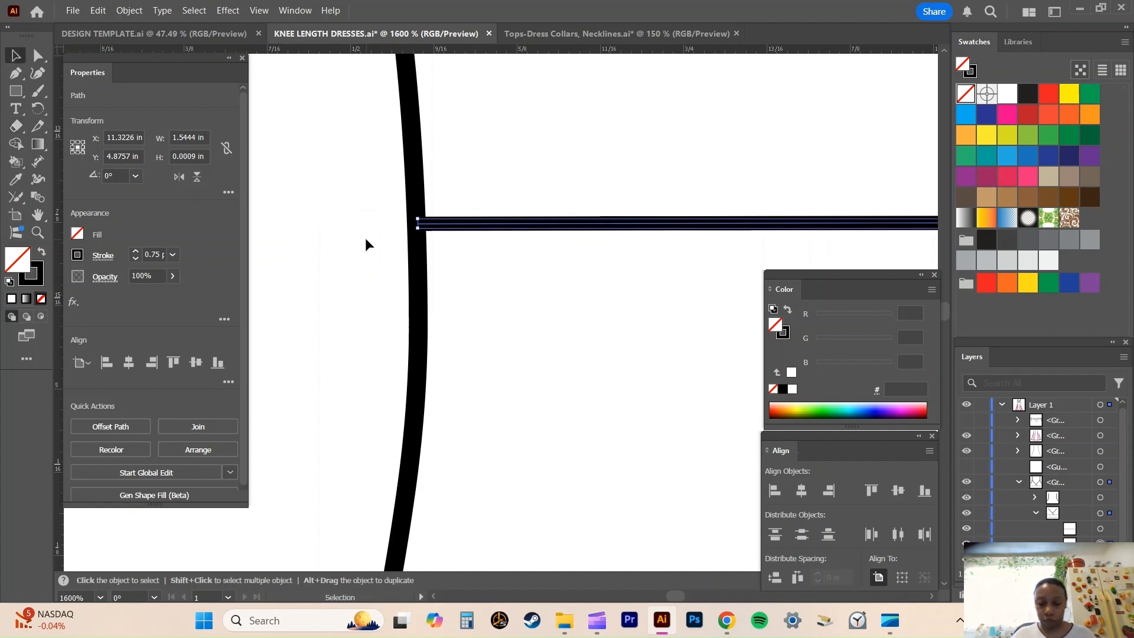
Deselect the waist seam line and examine the whole surplice bodice with its empire and waist seams.
key(a)
key(ctrl+minus)
key(ctrl+minus)
key(ctrl+minus)
key(ctrl+minus)
key(ctrl+minus)
key(ctrl+minus)
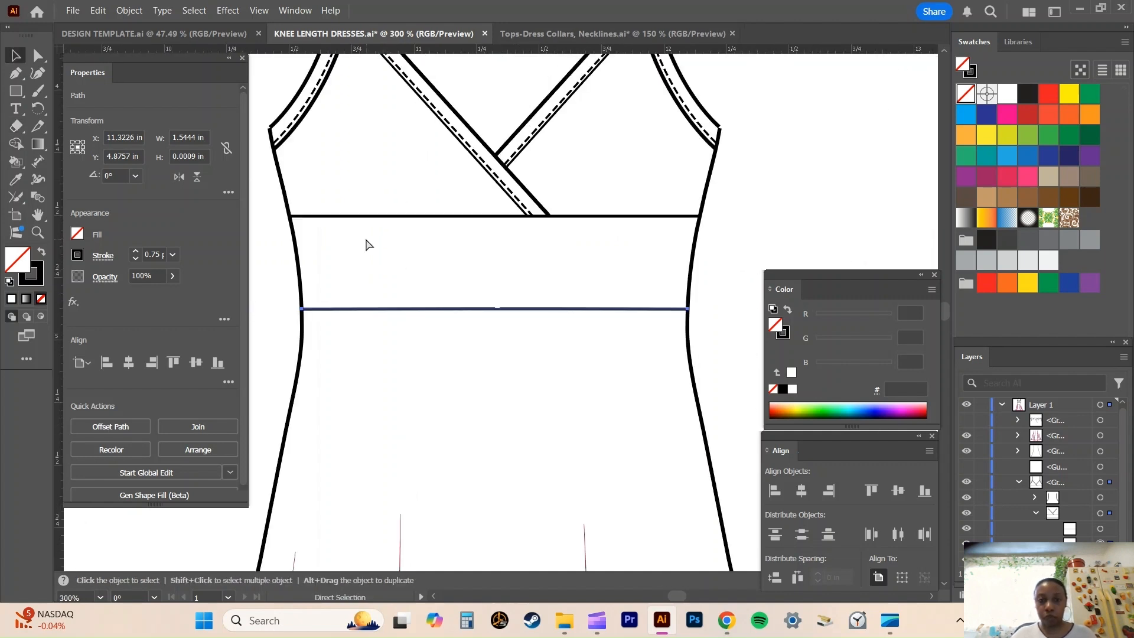
key(v)
click(743, 219)
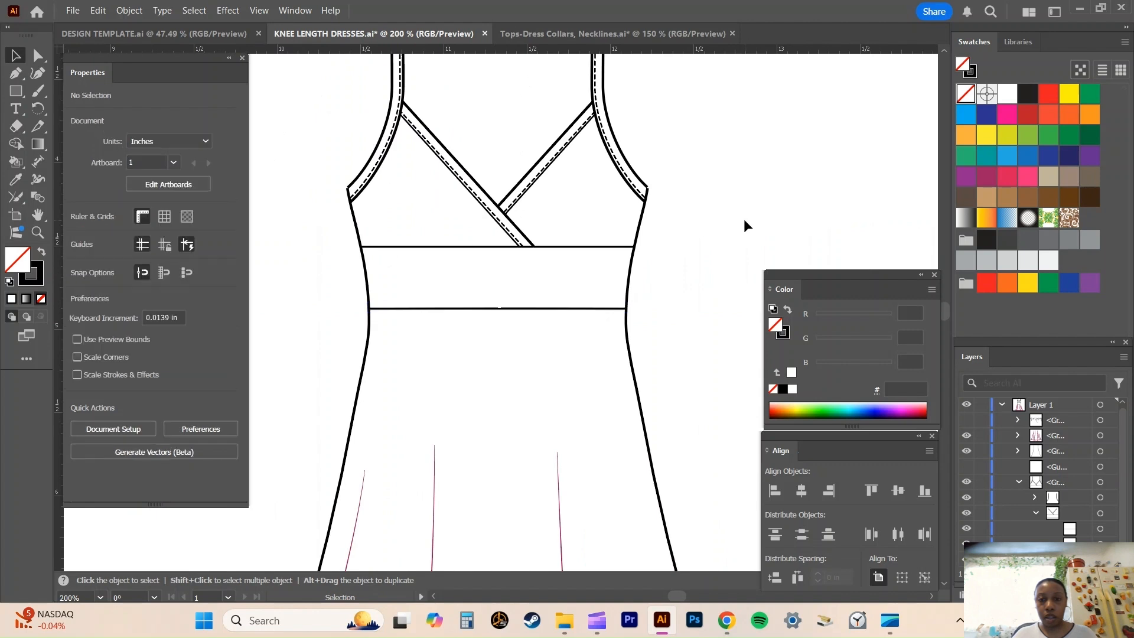
scroll(744, 220, up, 3)
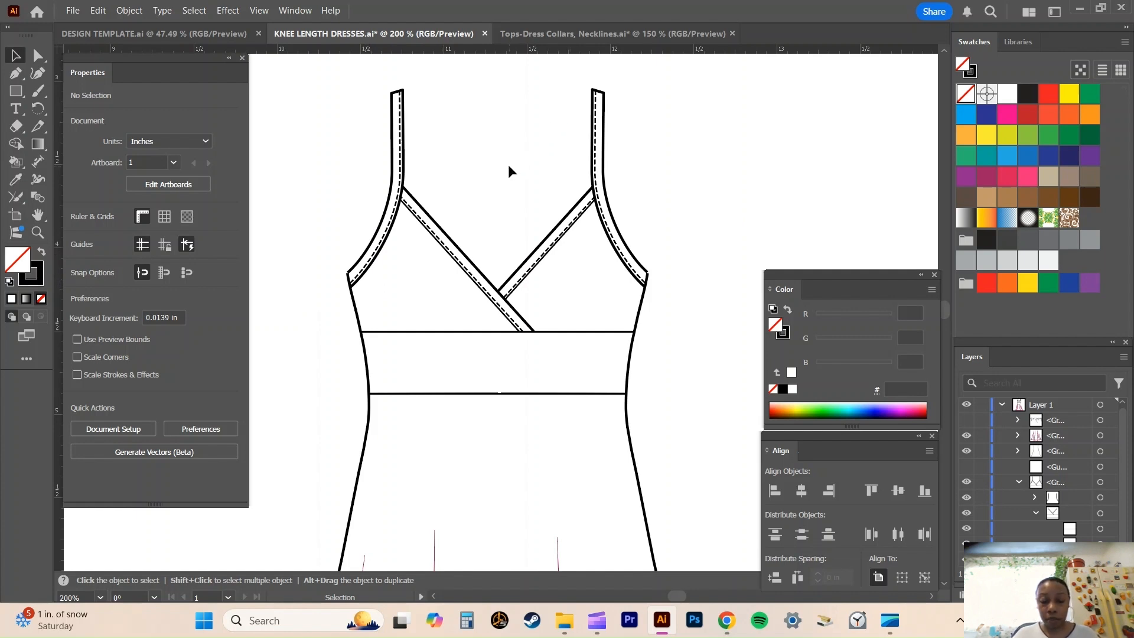
Select the armhole edge and side seam paths at the left underarm and connect their open ends with the Join tool.
key(h)
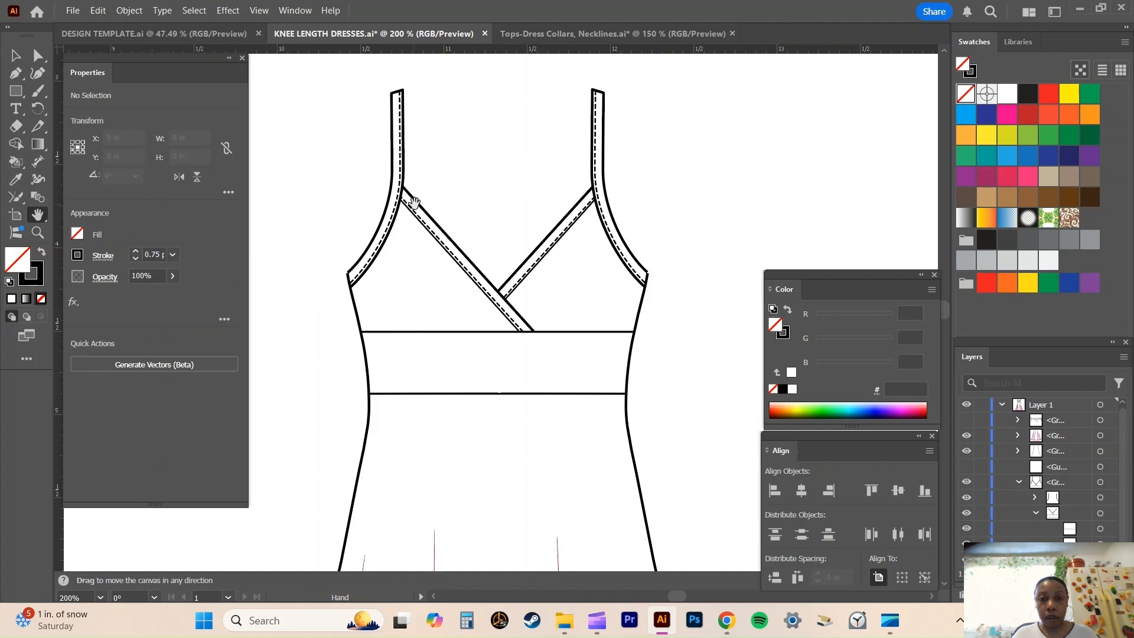
drag(407, 211, 547, 161)
key(ctrl+plus)
key(ctrl+plus)
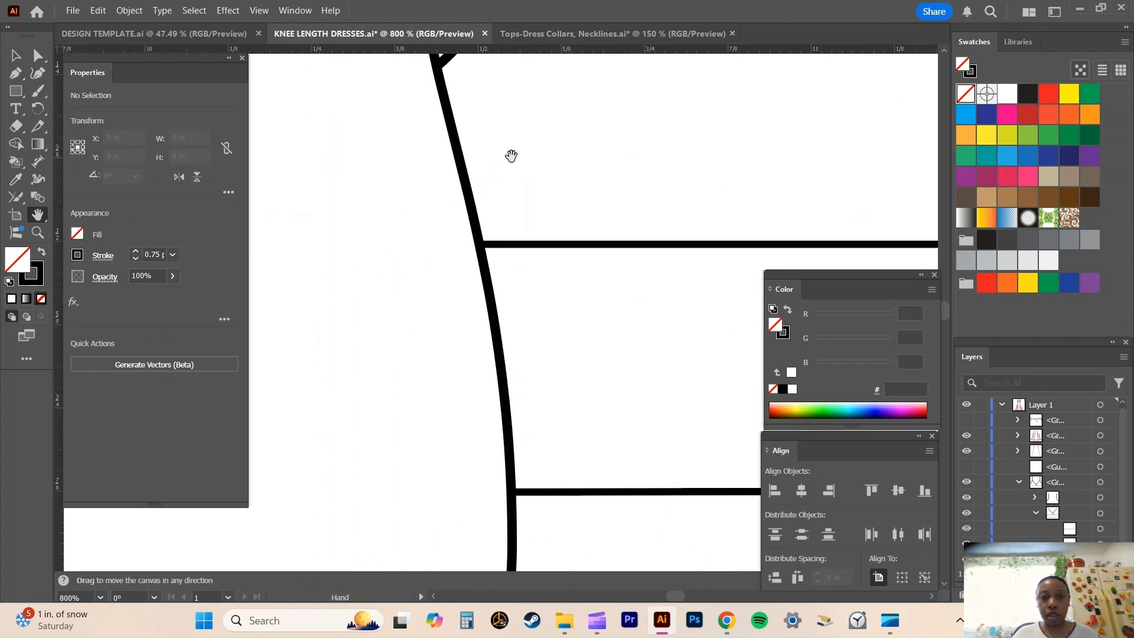
drag(511, 155, 460, 308)
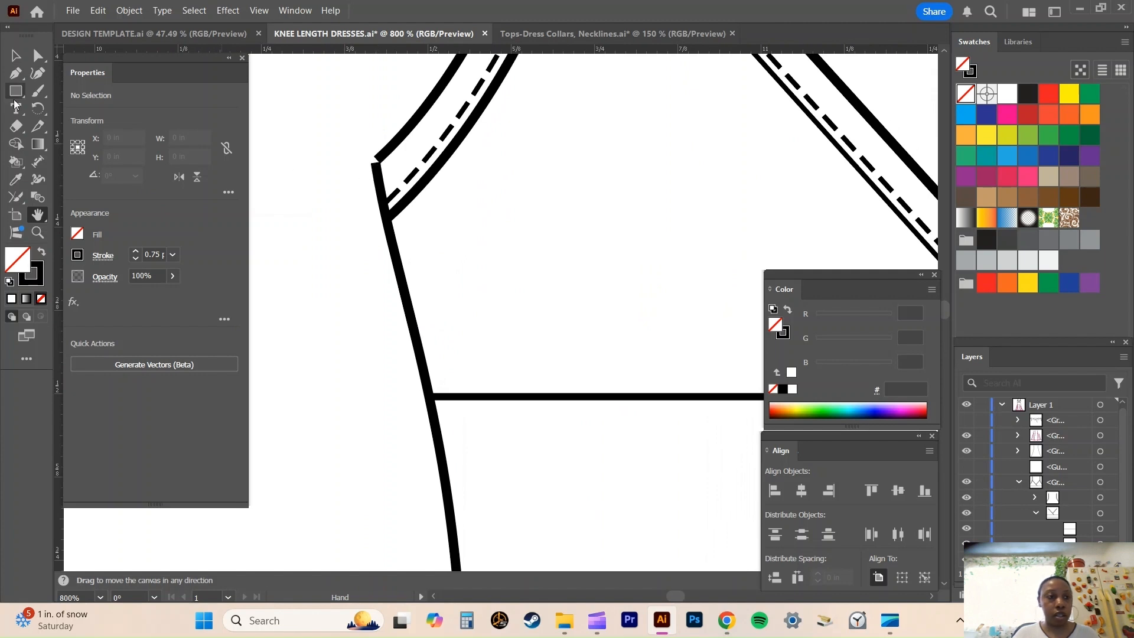
click(38, 56)
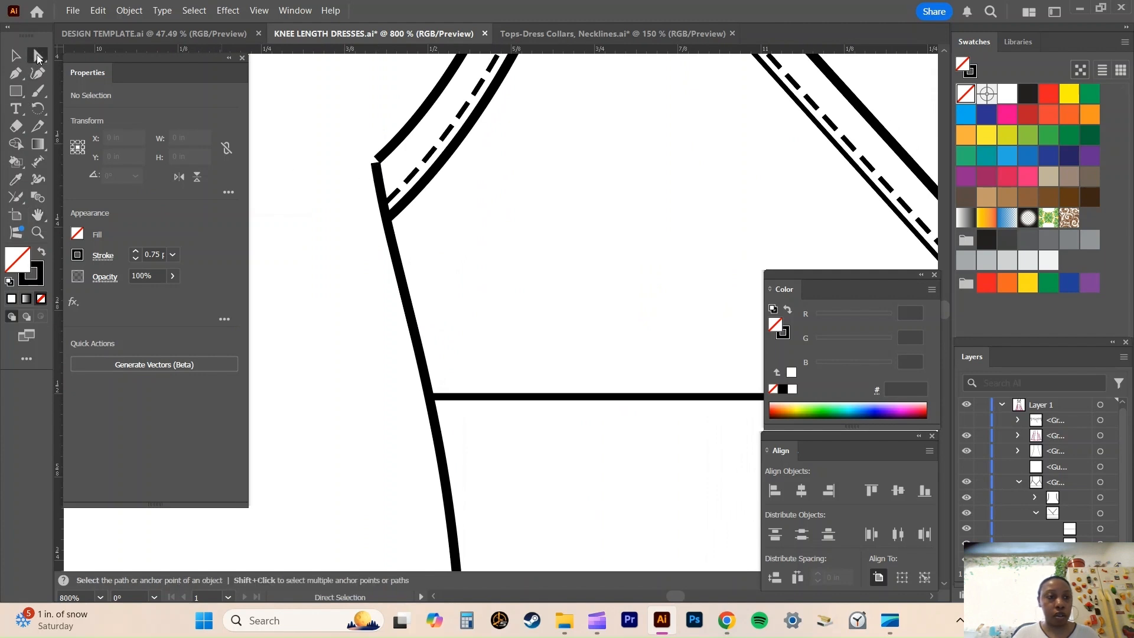
click(397, 140)
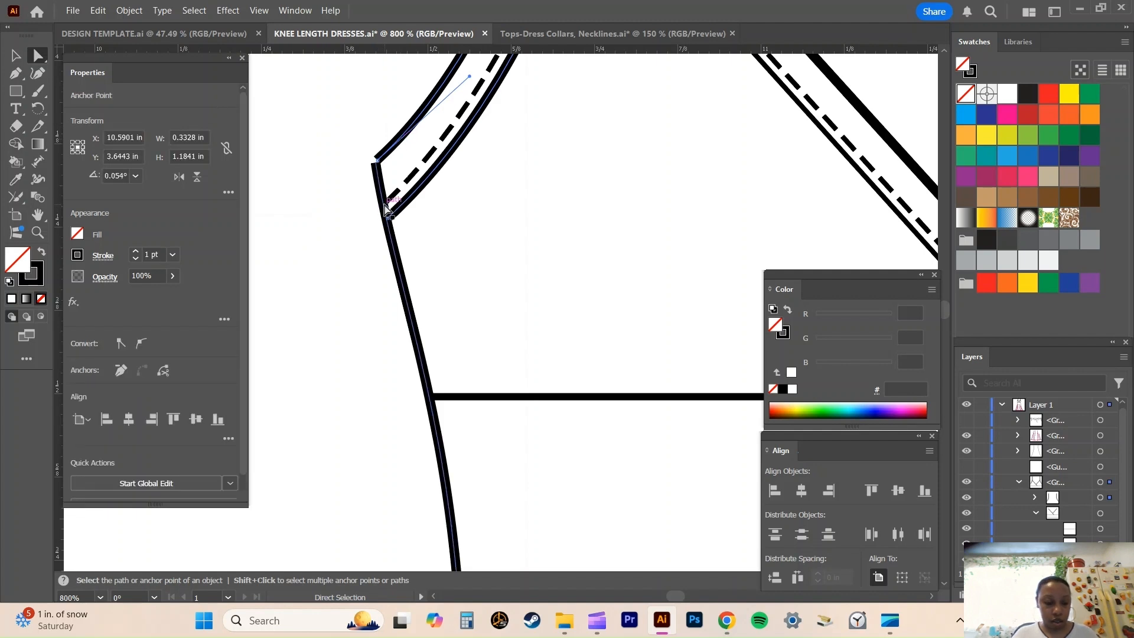
shift+click(385, 210)
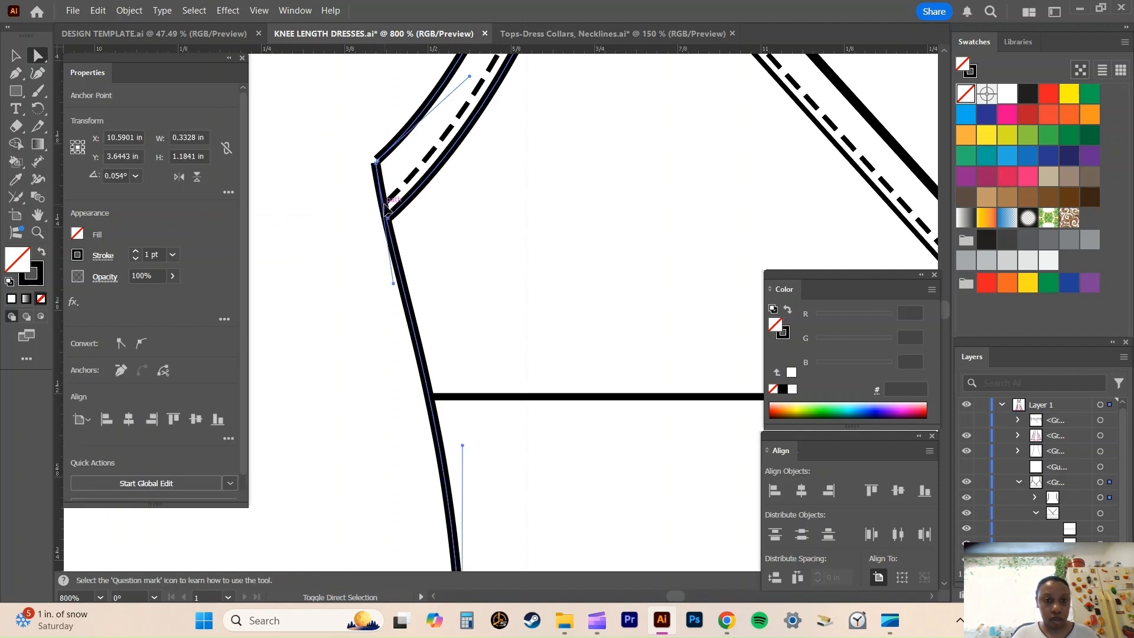
click(16, 198)
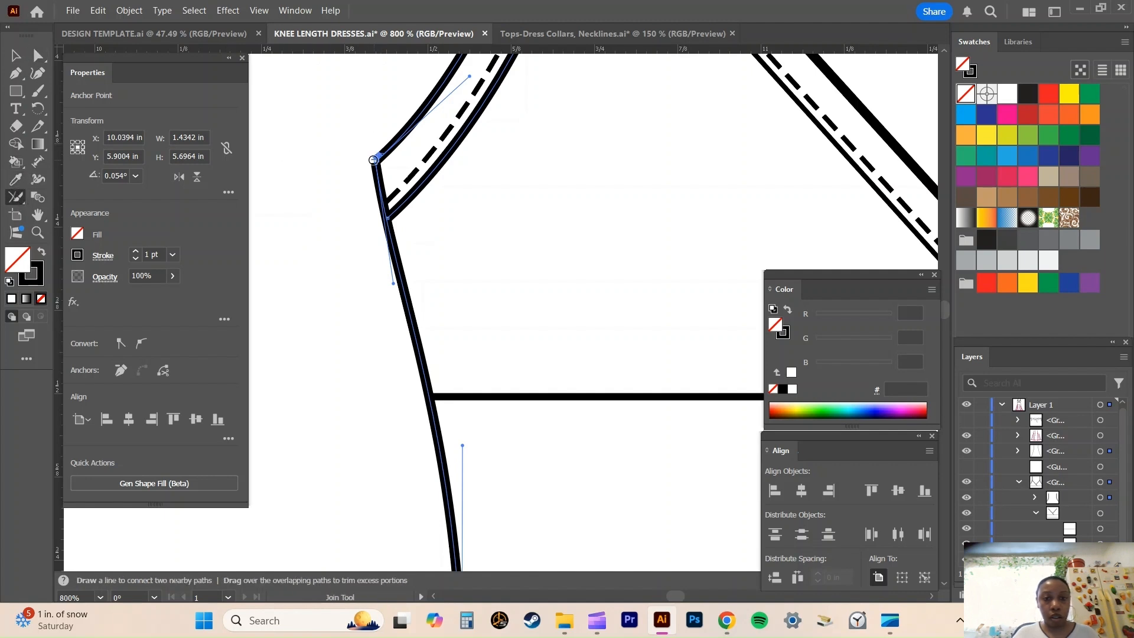
drag(375, 162, 378, 166)
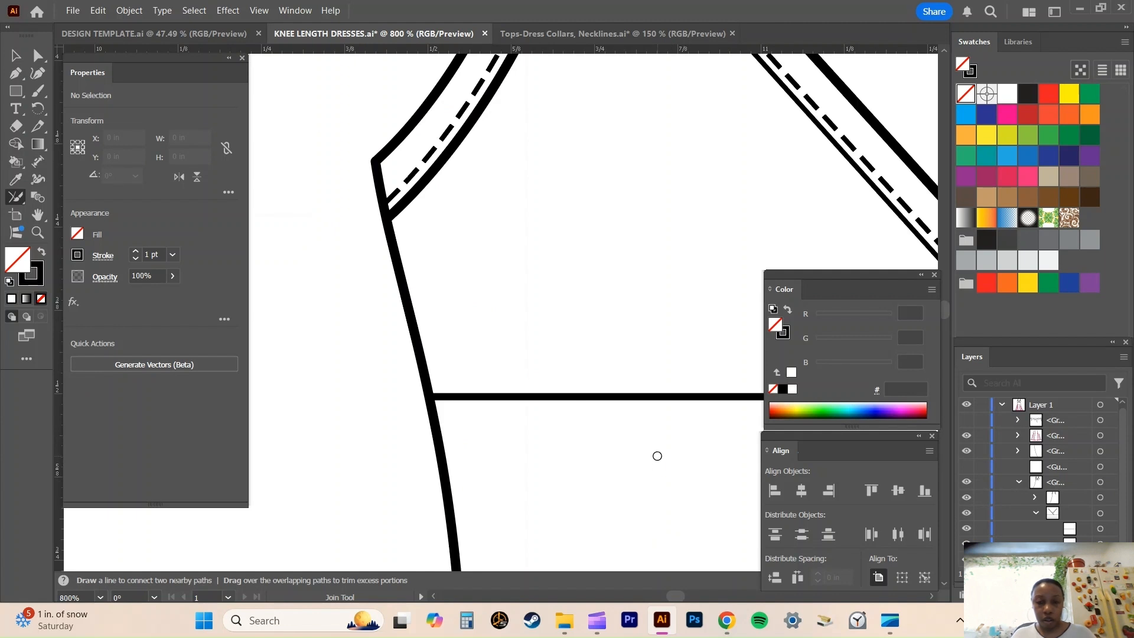
Select the armhole edge and side seam paths at the right underarm and connect their open ends with the Join tool.
key(space)
drag(807, 183, 289, 261)
drag(756, 187, 343, 195)
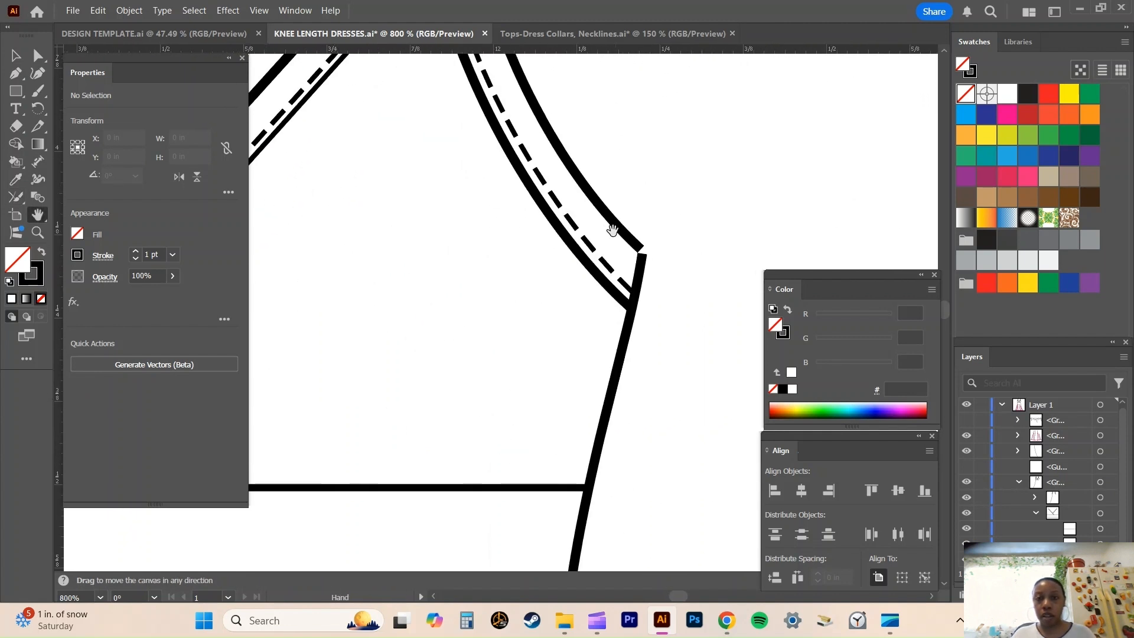
drag(613, 230, 524, 202)
click(37, 56)
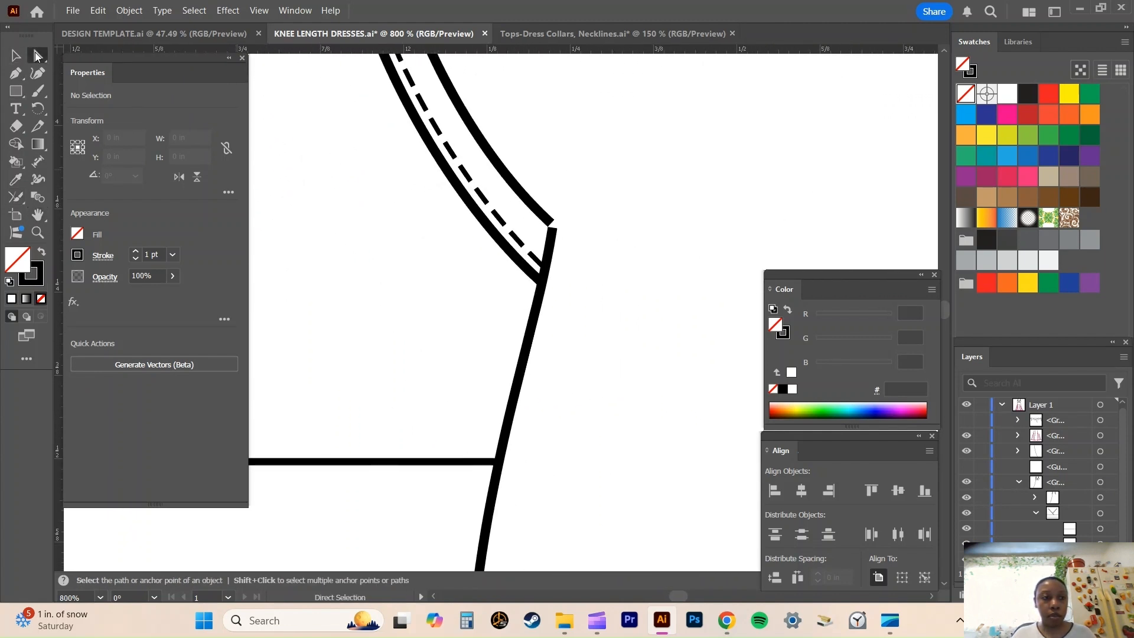
click(511, 183)
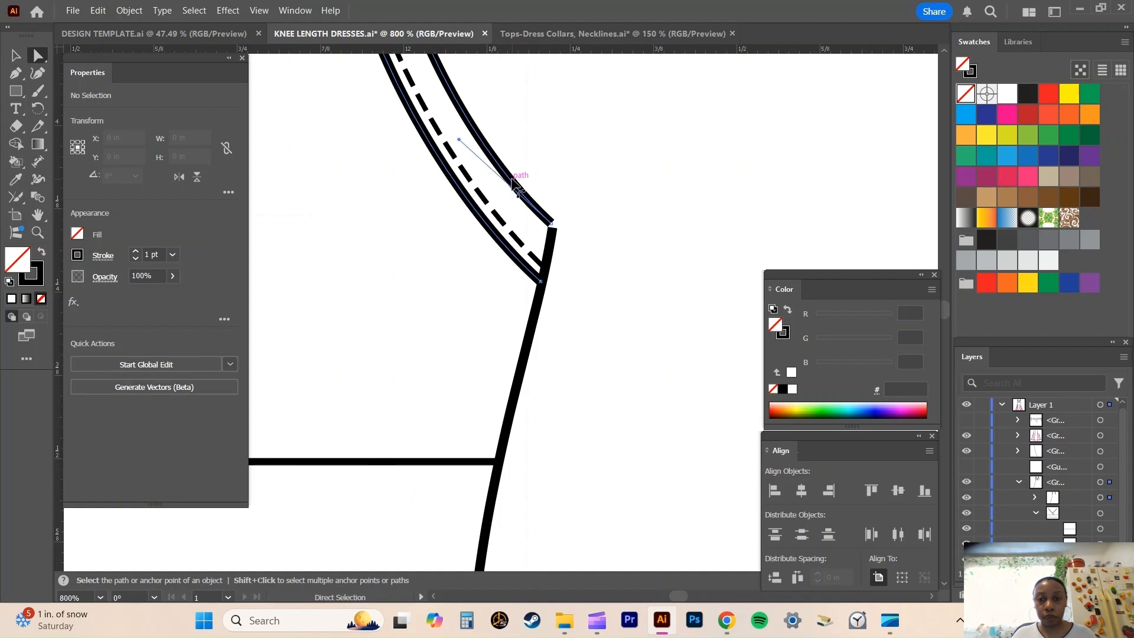
shift+click(546, 263)
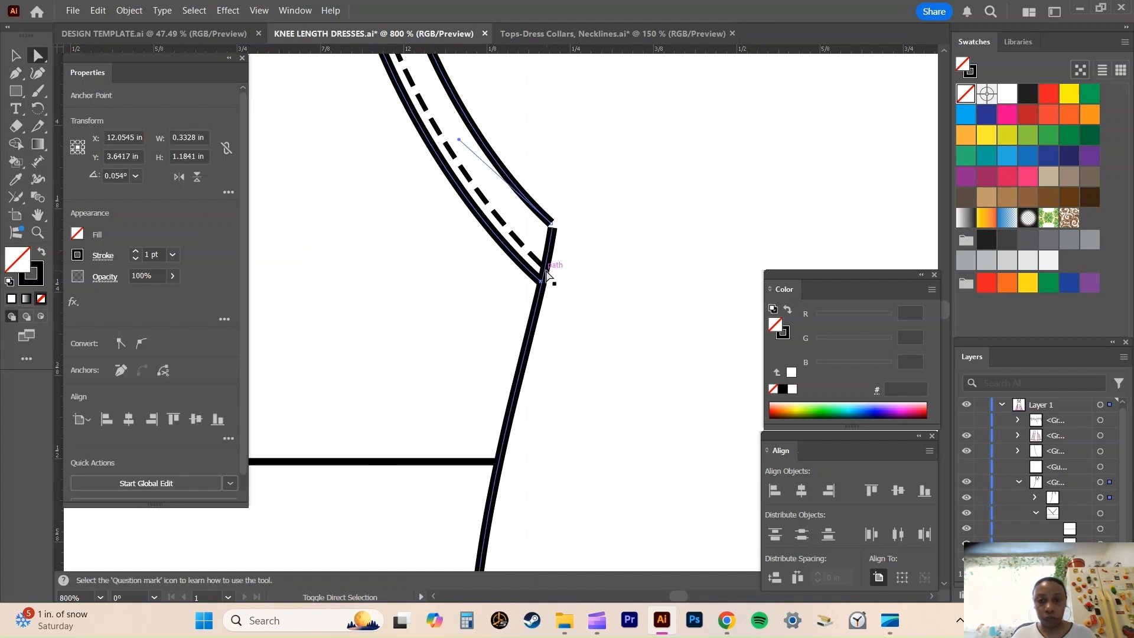
click(20, 202)
drag(546, 218, 554, 230)
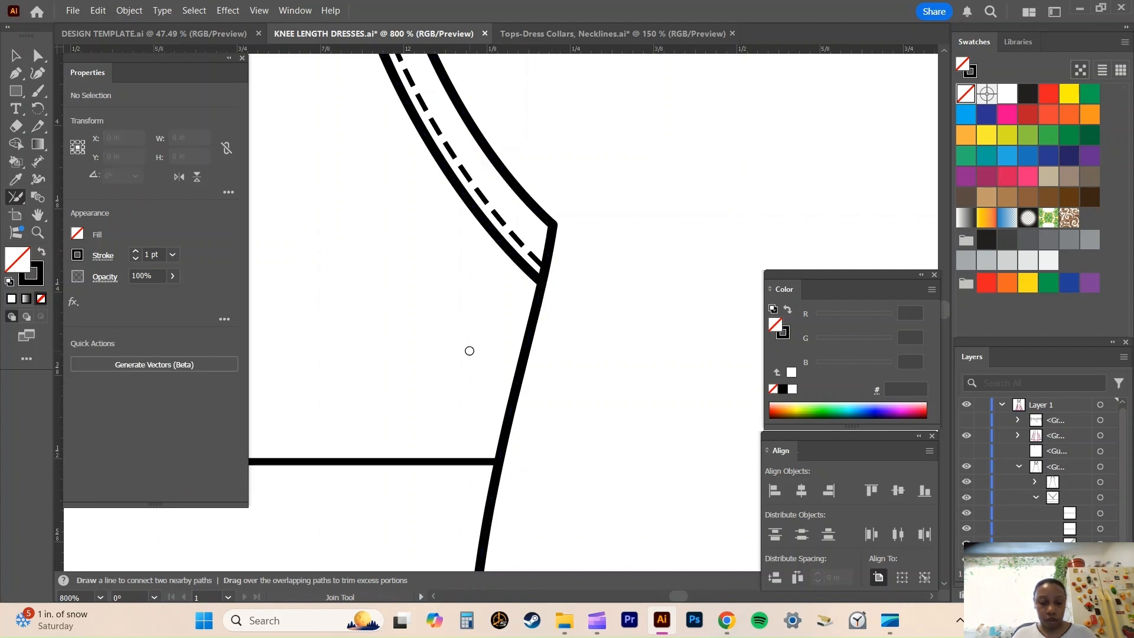
Select the magenta skirt group with the hem, topstitching and fold lines, and set its stroke colour to black (000000).
key(space)
drag(424, 459, 837, 7)
drag(659, 317, 868, 5)
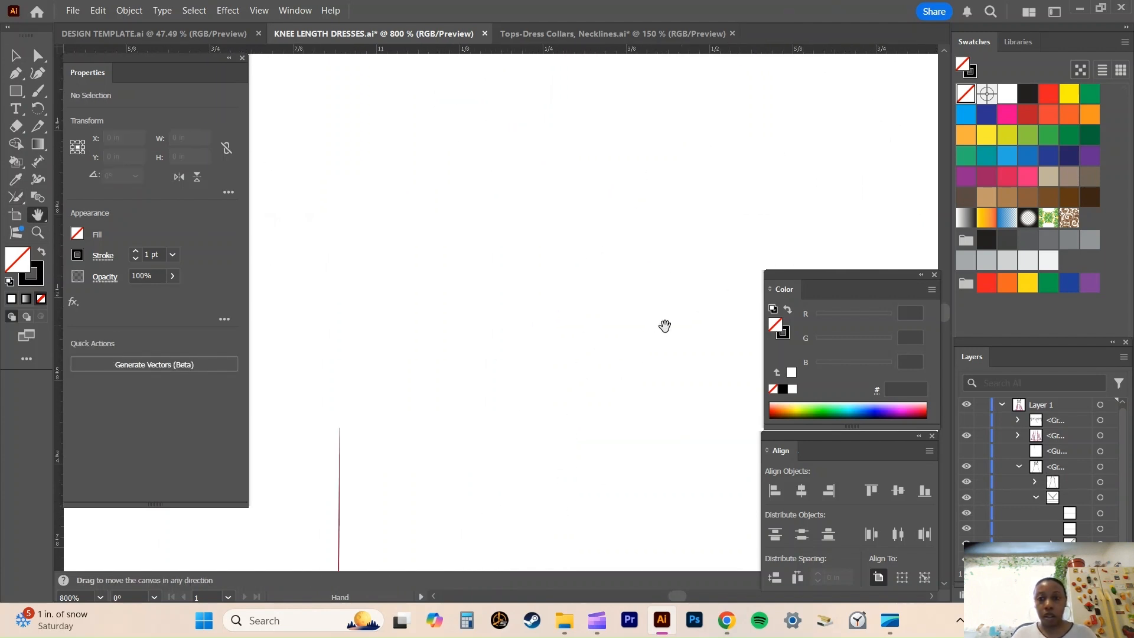
drag(583, 356, 874, 5)
drag(595, 450, 850, 6)
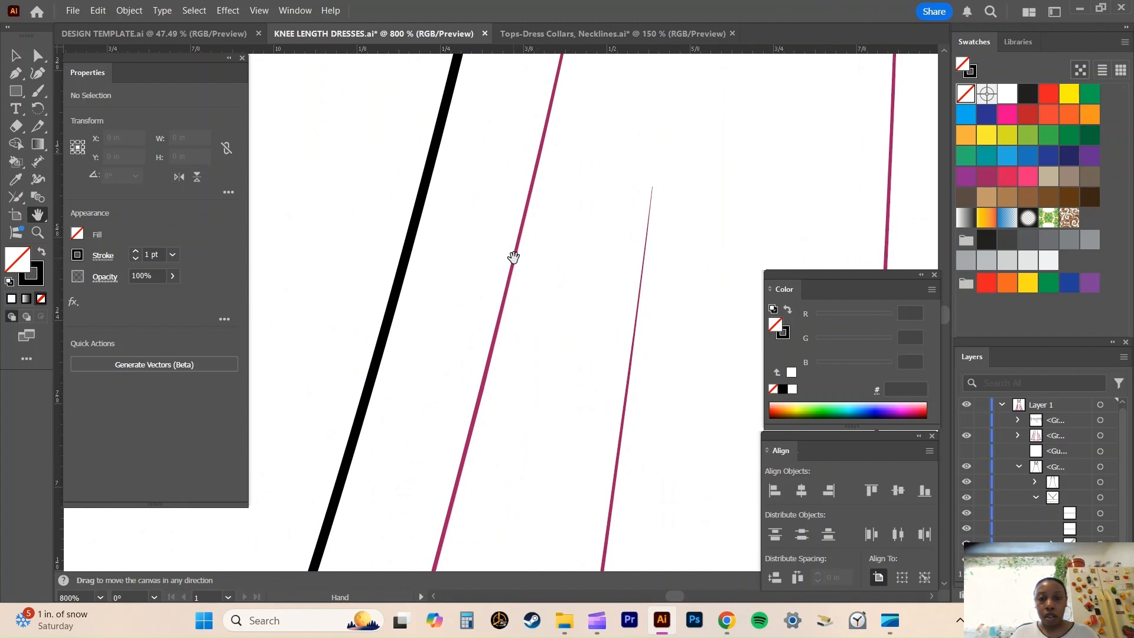
drag(564, 302, 643, 5)
drag(557, 434, 690, 5)
drag(490, 340, 685, 6)
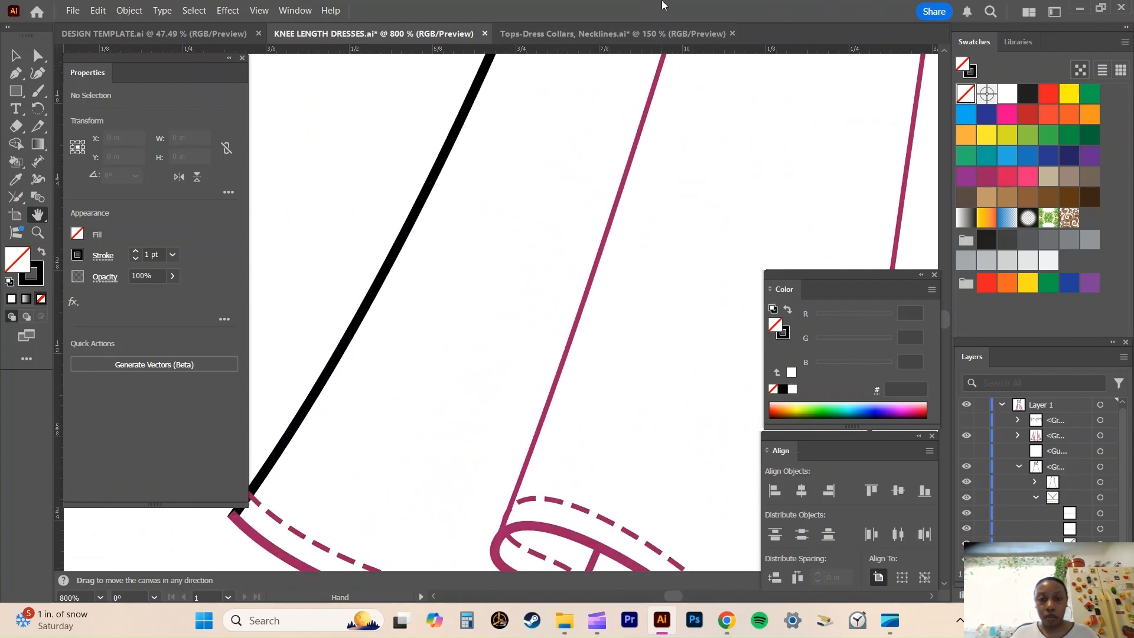
drag(377, 352, 469, 142)
click(38, 56)
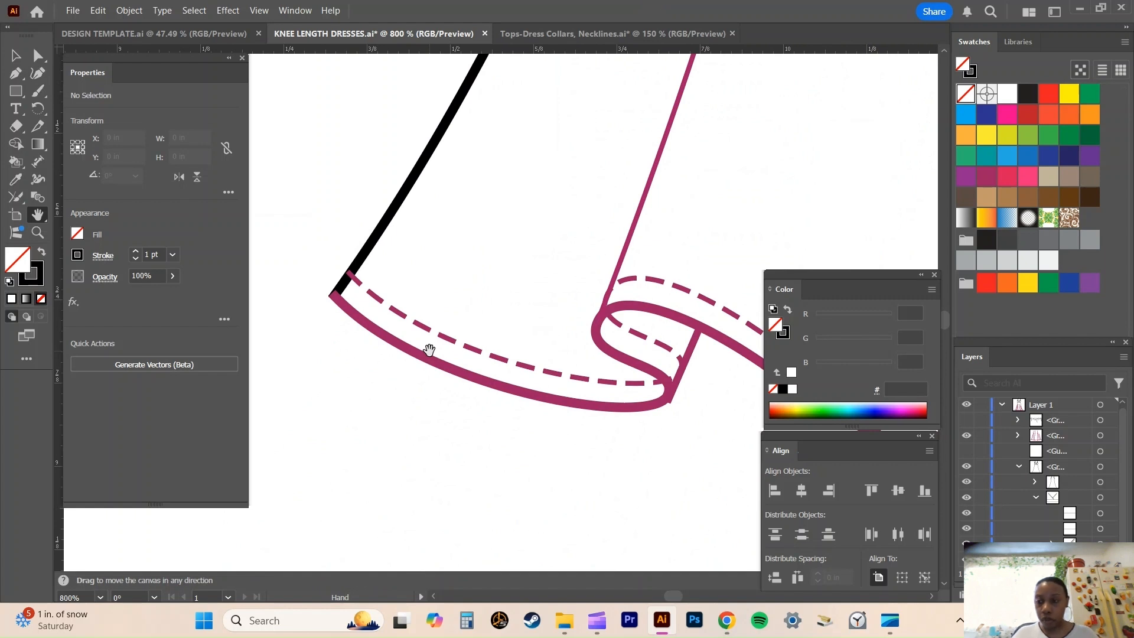
click(1100, 435)
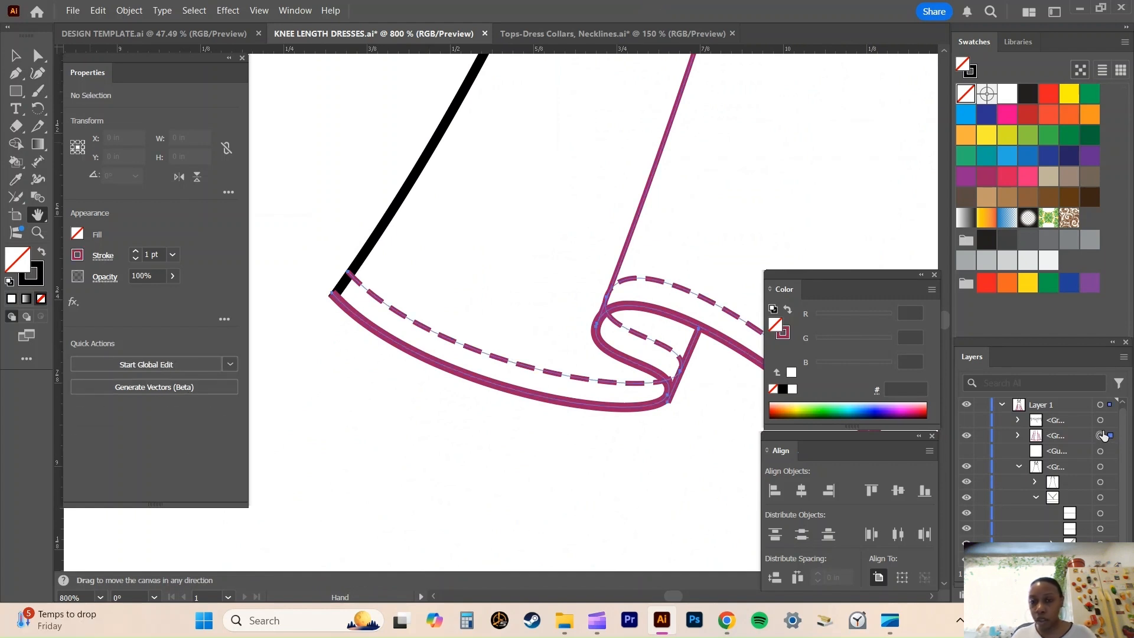
key(x)
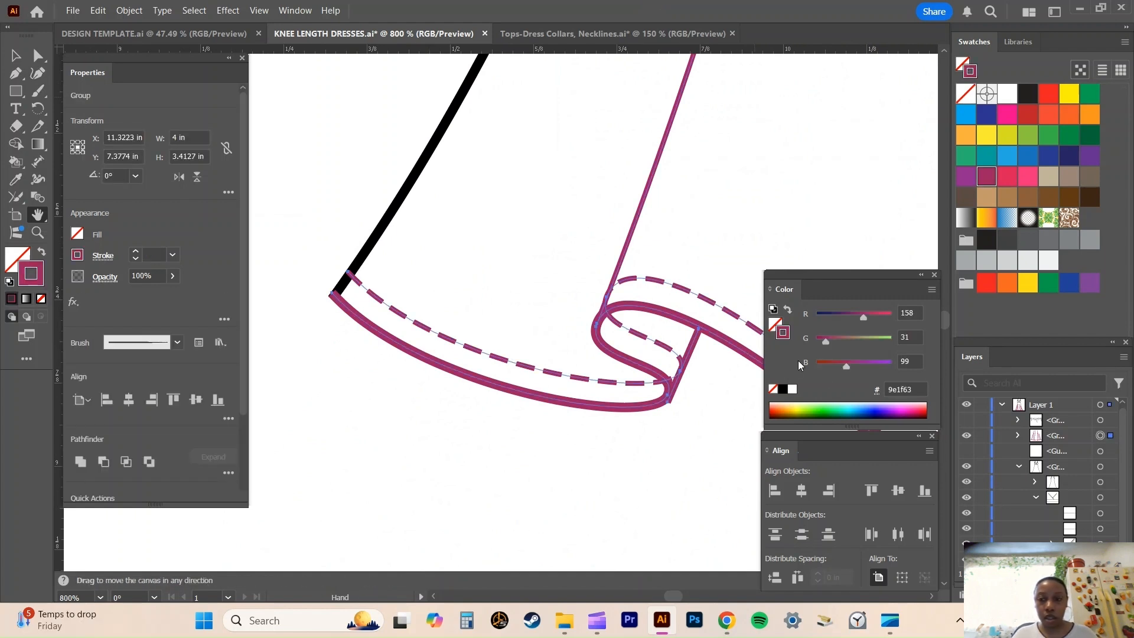
click(782, 389)
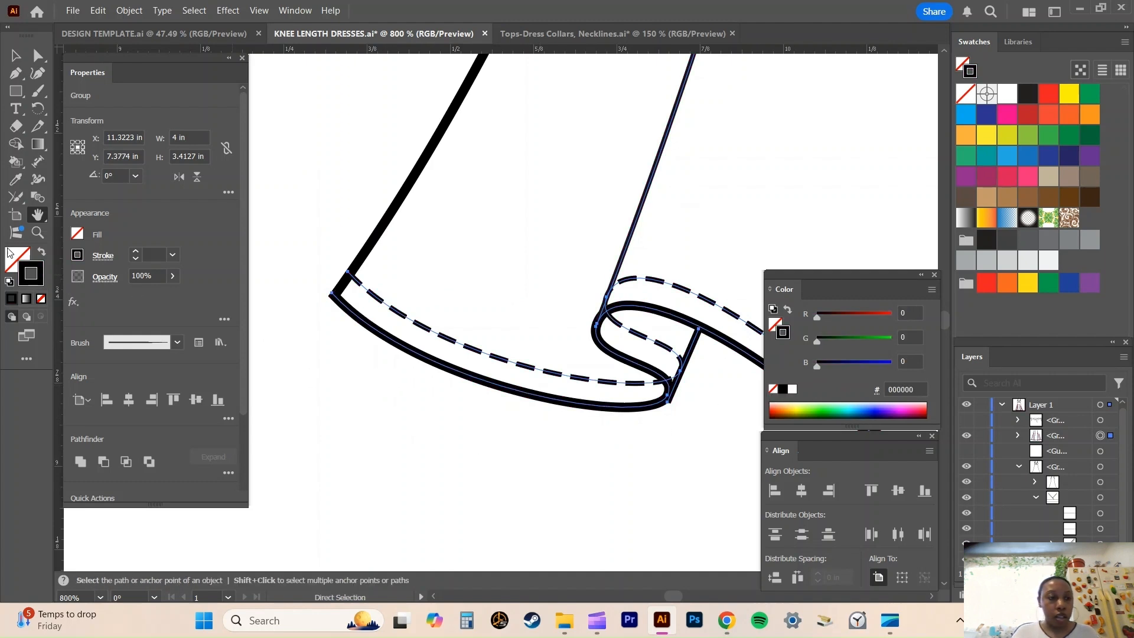
Select the left side seam and the hem edge path and connect them at the left hem corner with the Join tool.
click(39, 56)
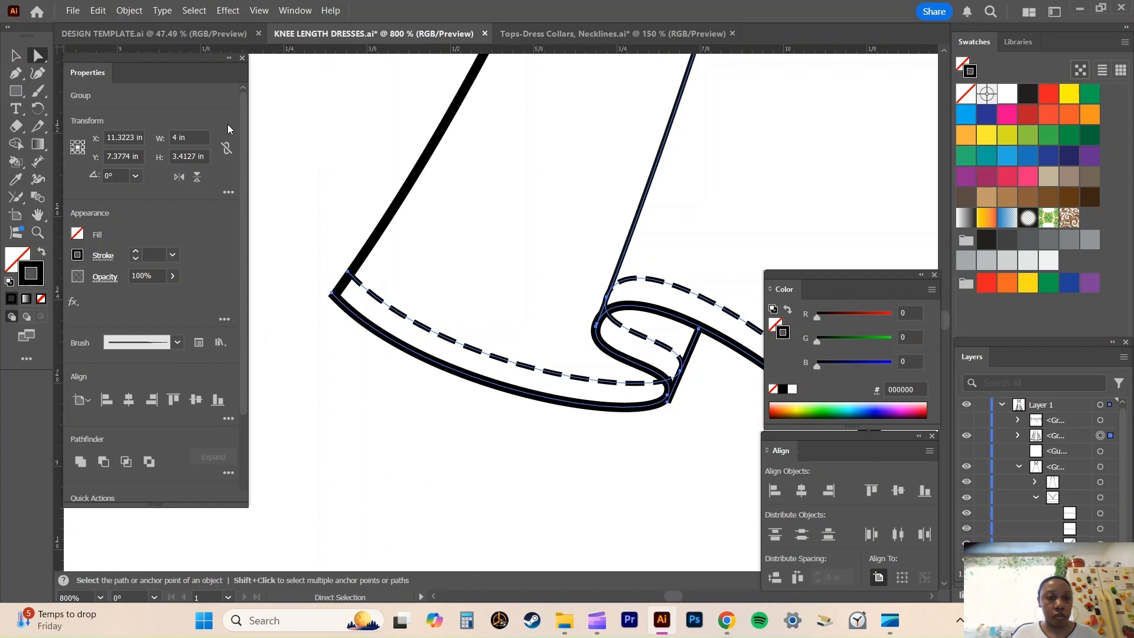
click(387, 219)
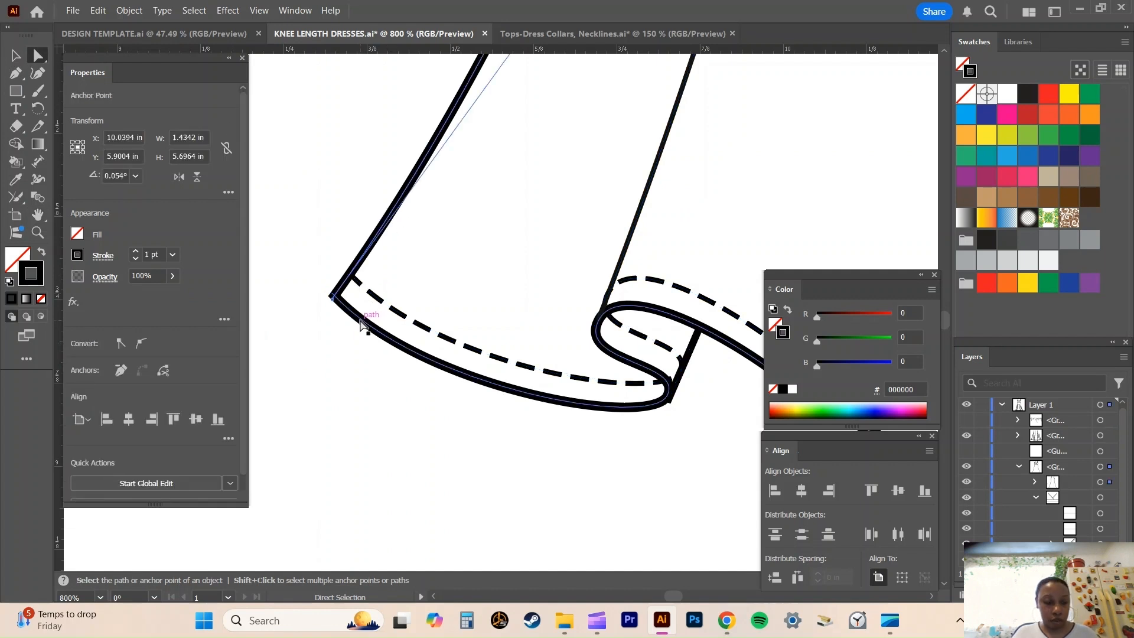
click(362, 324)
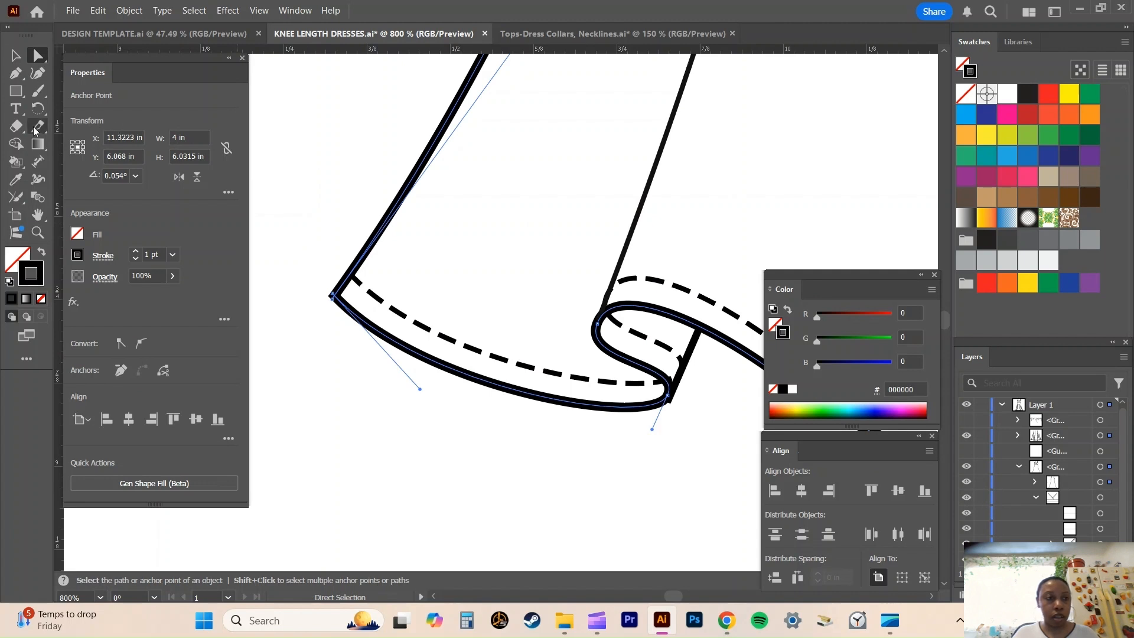
click(15, 202)
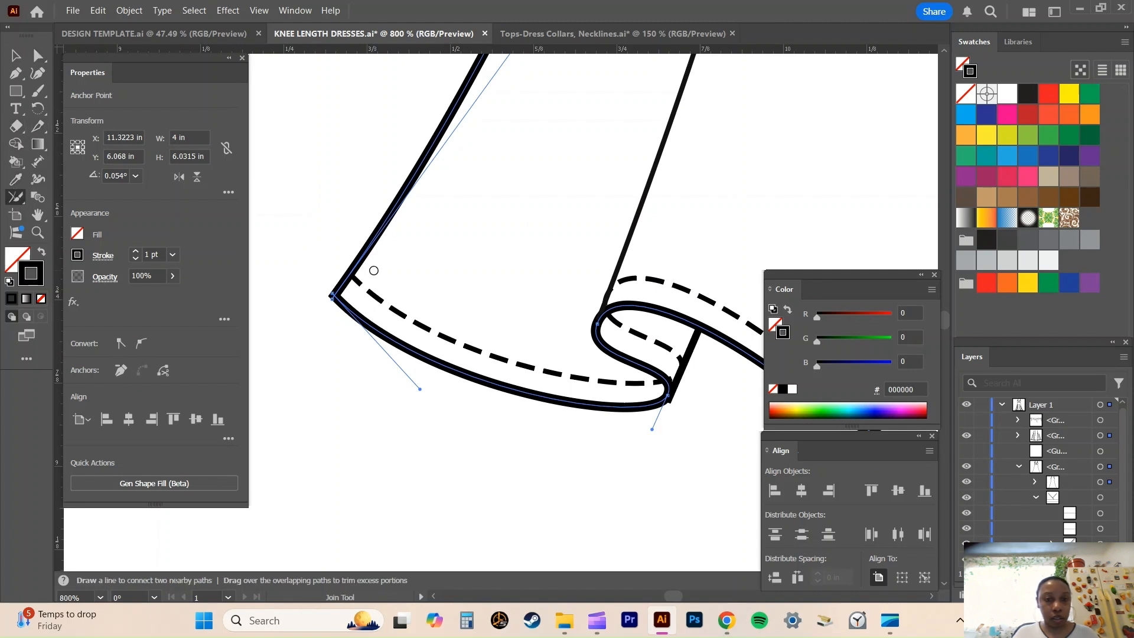
drag(336, 289, 334, 304)
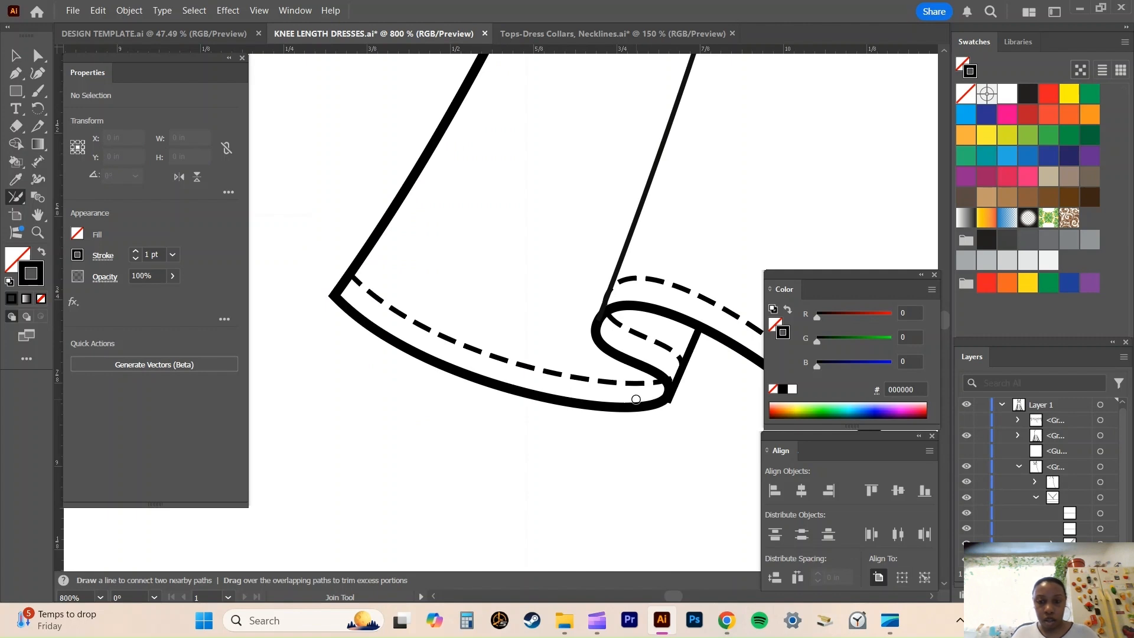
Select the right side seam and the hem edge path and connect them at the right hem corner with the Join tool.
key(space)
drag(760, 218, 269, 184)
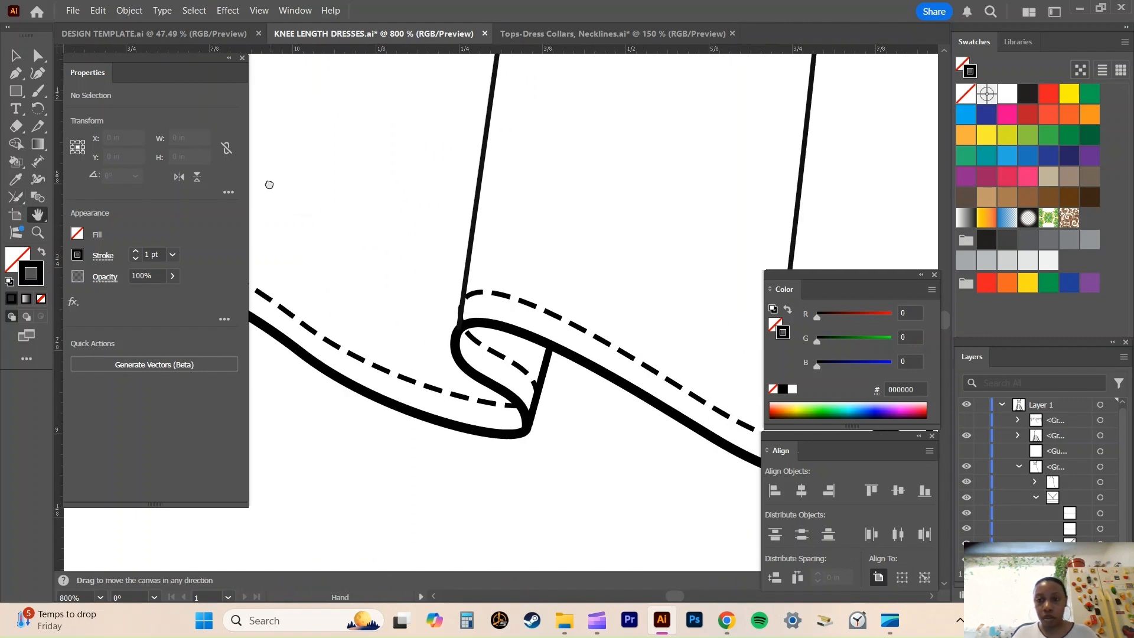
drag(746, 188, 405, 208)
drag(769, 220, 428, 217)
drag(860, 218, 384, 203)
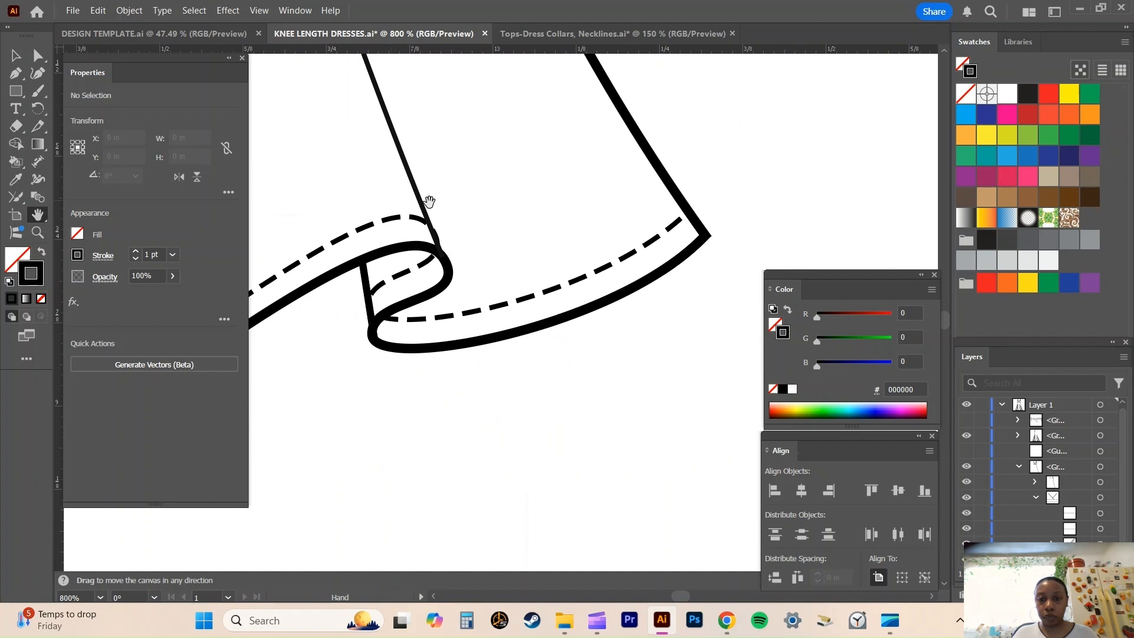
click(37, 55)
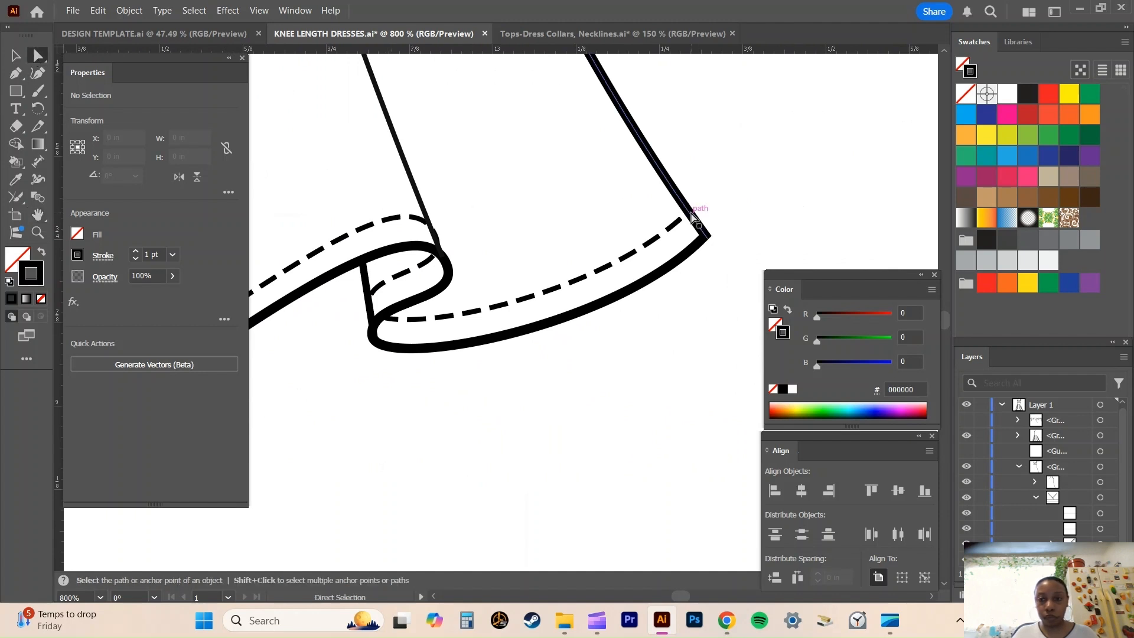
click(702, 232)
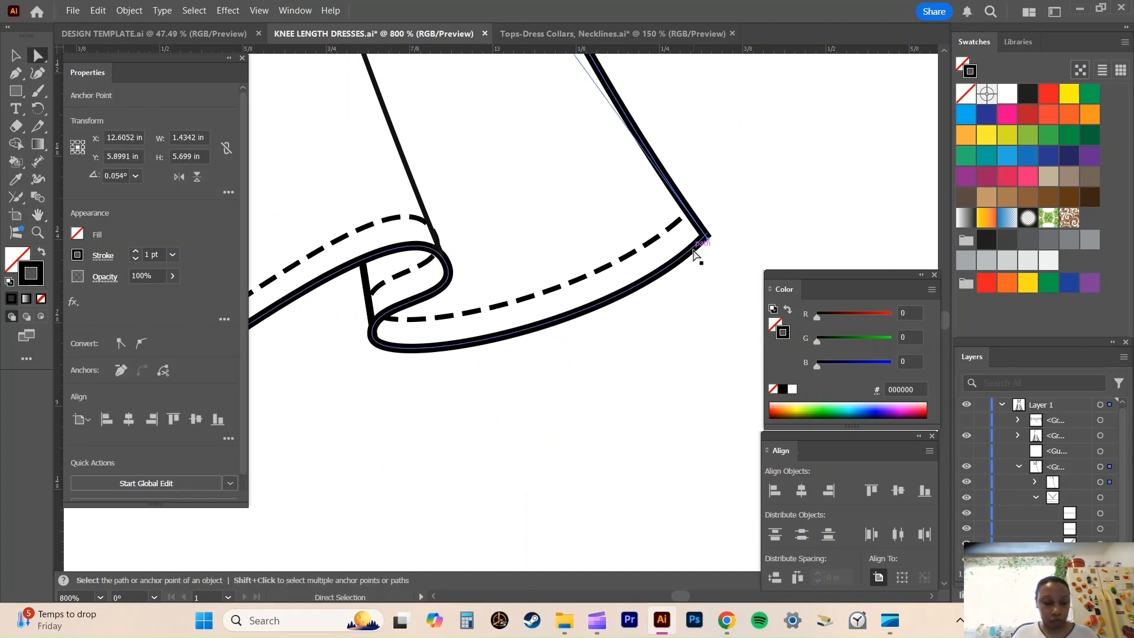
click(694, 254)
click(16, 196)
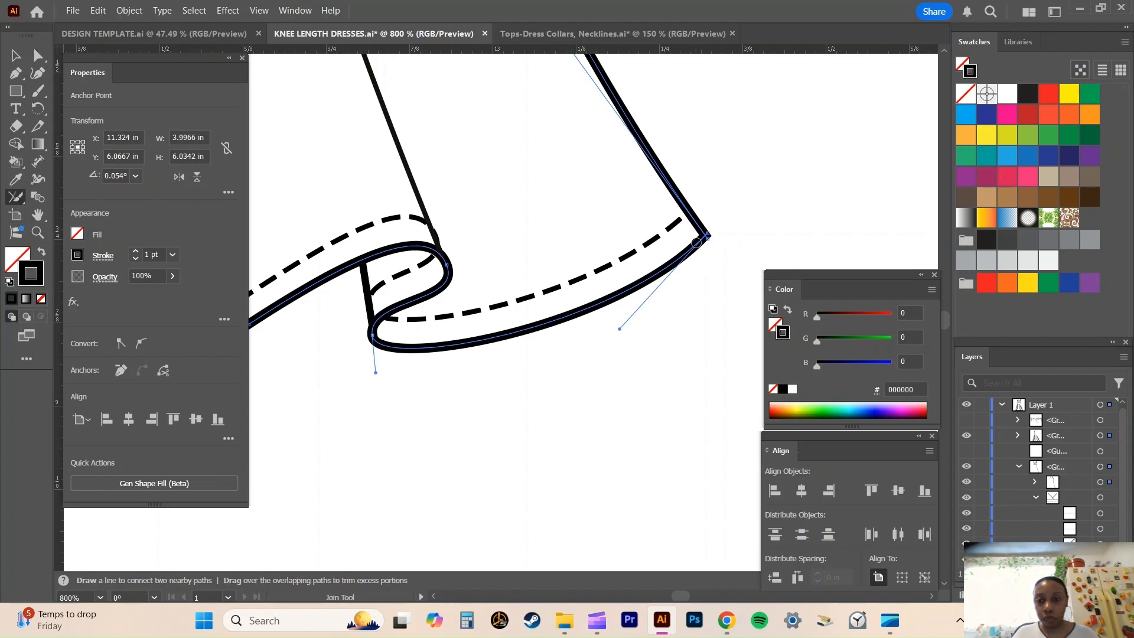
drag(706, 241, 711, 233)
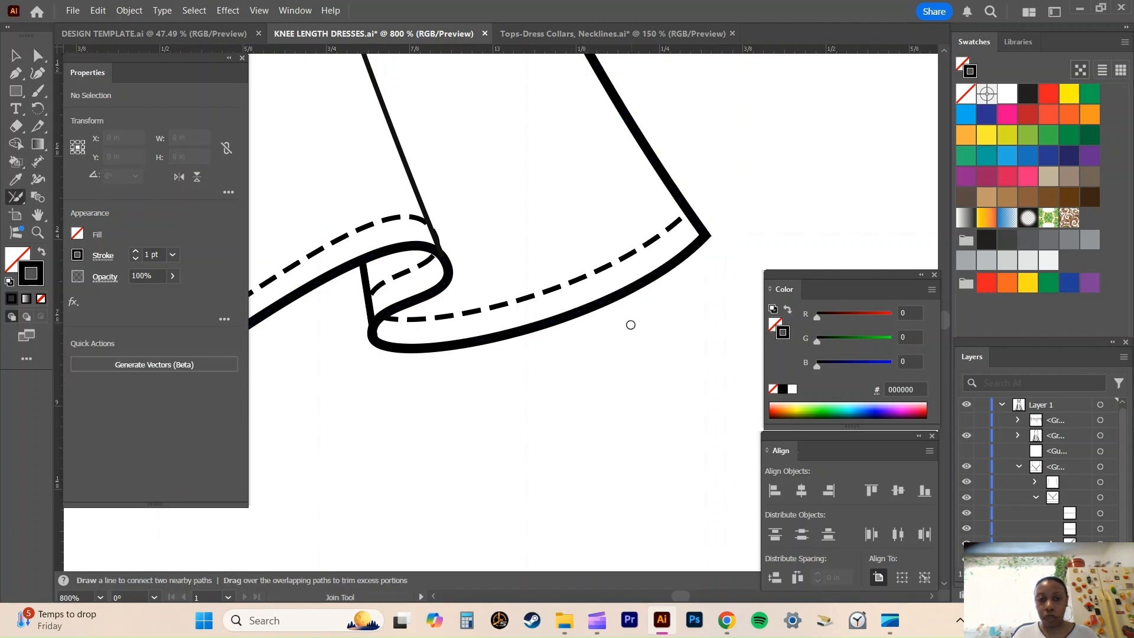
Examine the dress from the joined hem corner and skirt folds up to the surplice bodice and waist seam.
key(space)
drag(400, 147, 624, 388)
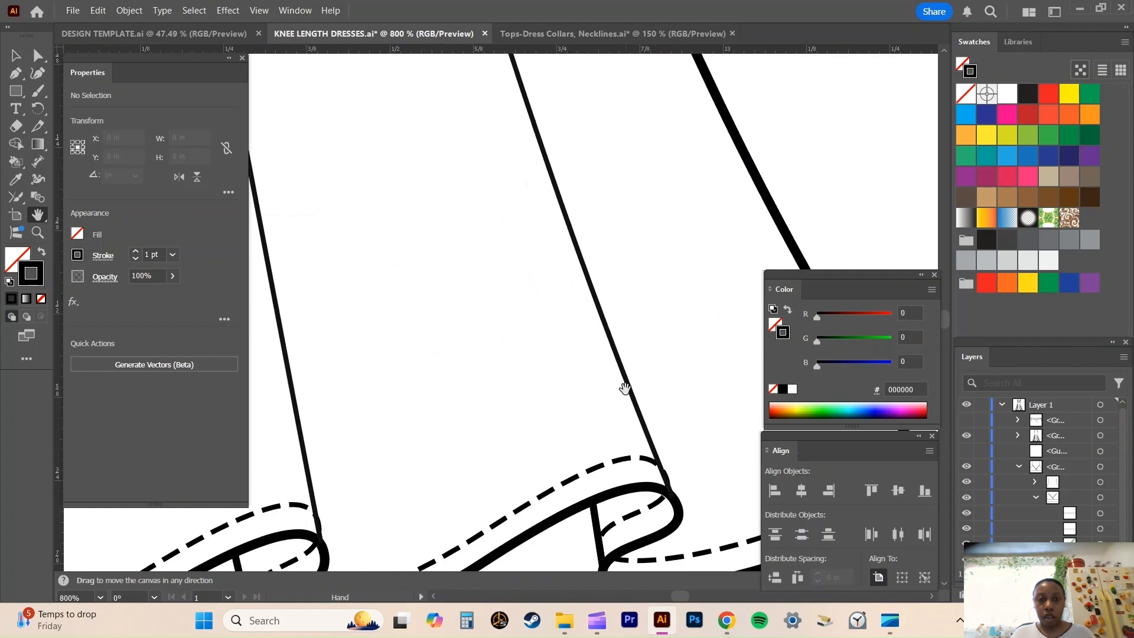
key(ctrl+minus)
key(ctrl+minus)
key(ctrl+minus)
key(ctrl+minus)
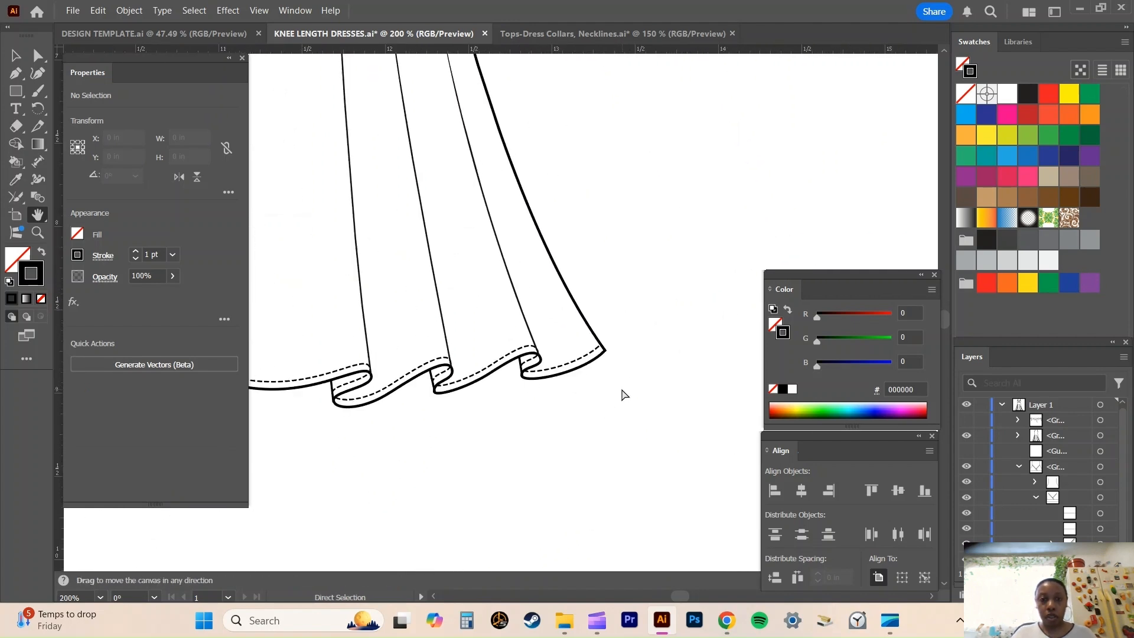
key(space)
drag(337, 190, 645, 346)
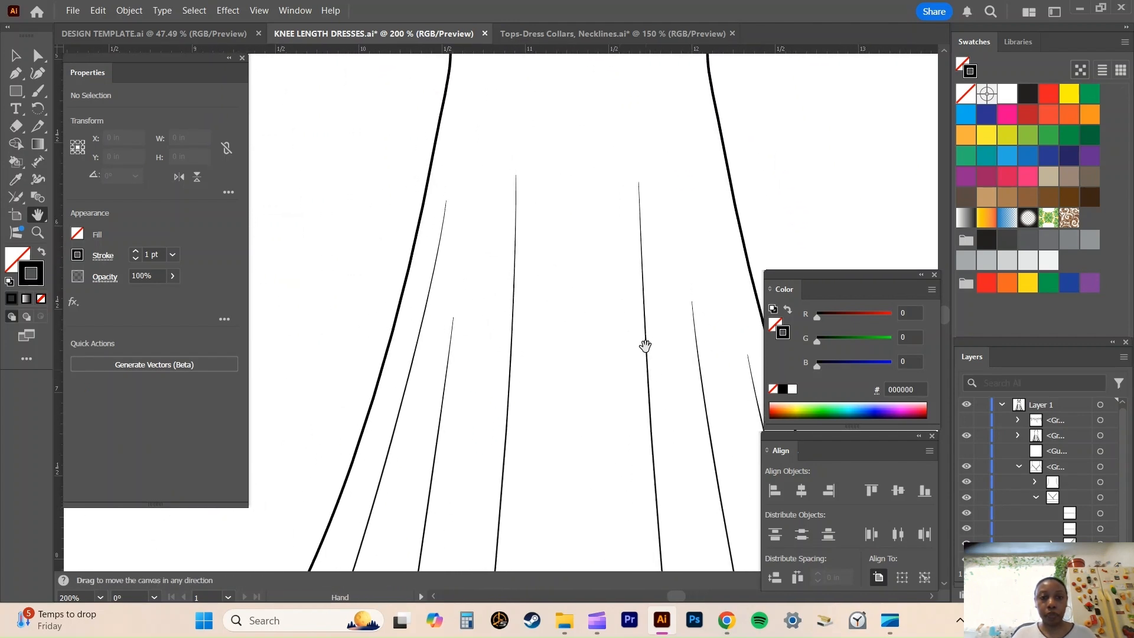
scroll(591, 374, up, 5)
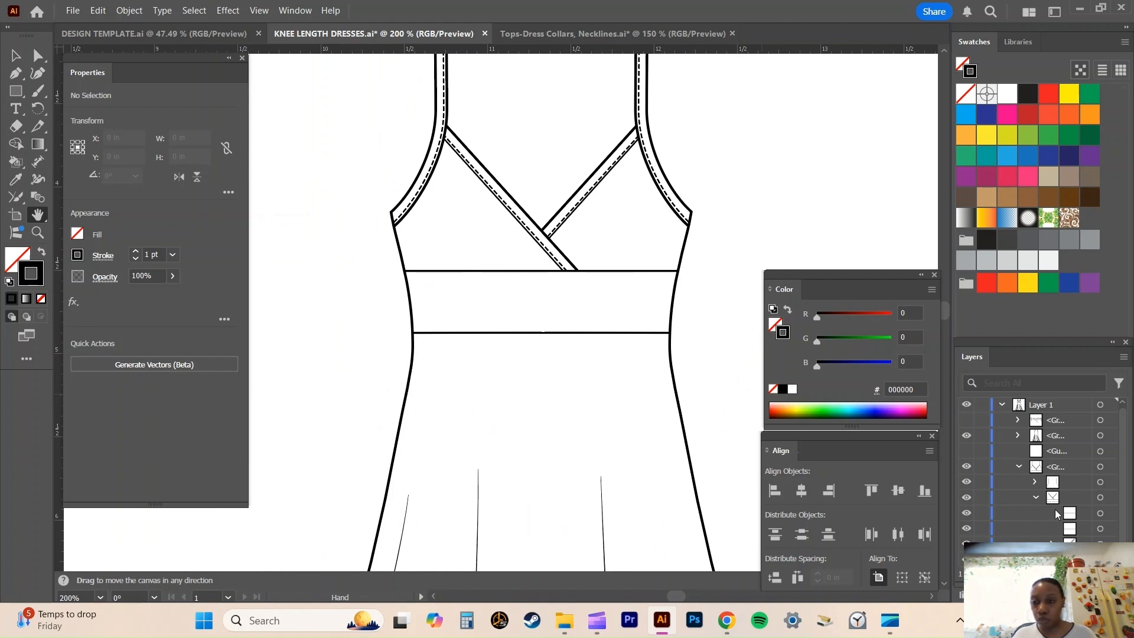
Collapse the expanded bodice group and its subgroup, and move the group to the top of Layer 1's stacking order.
click(1037, 498)
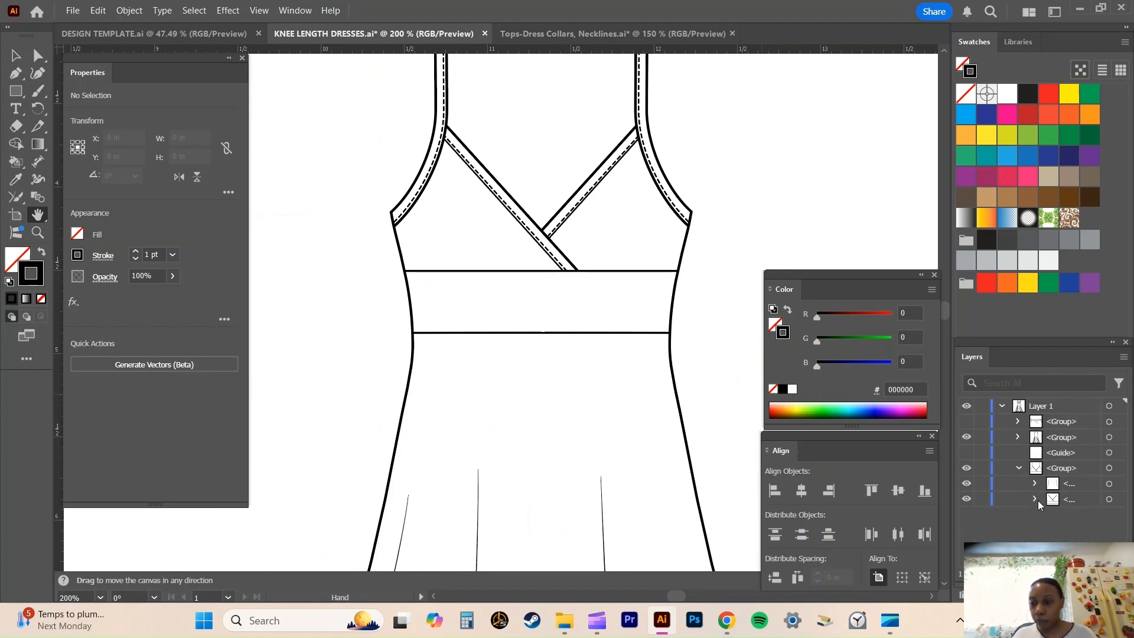
click(1018, 468)
drag(1052, 466, 1051, 416)
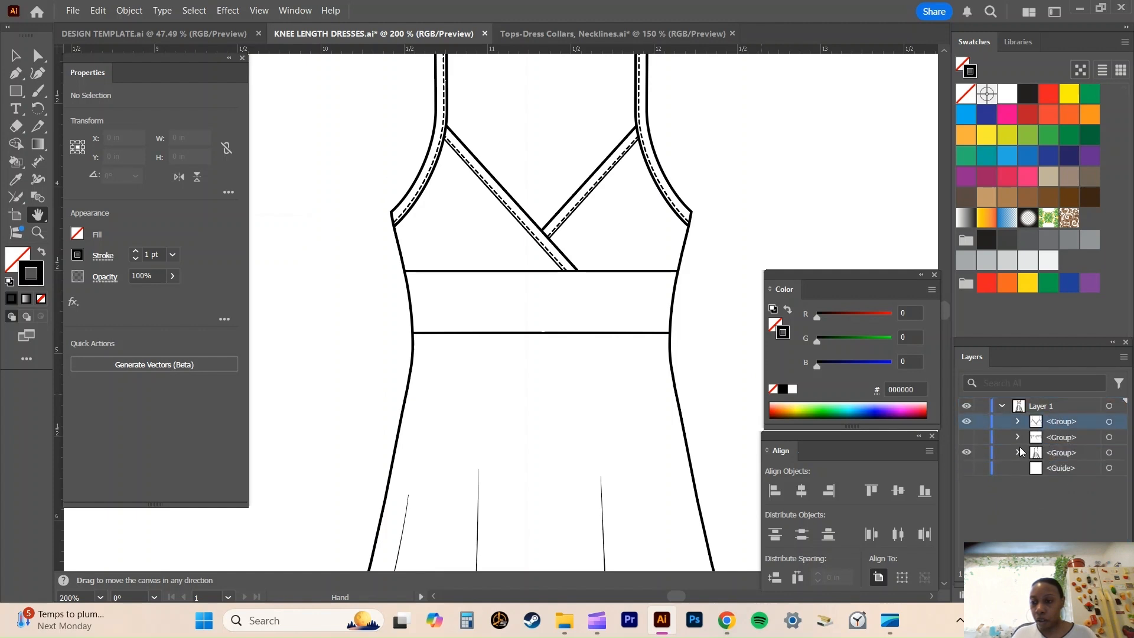
Show the hidden gathers group and nudge it down to the waist seam, with its upper ends slightly overlapping the seam at about Y 5.17 in.
click(966, 437)
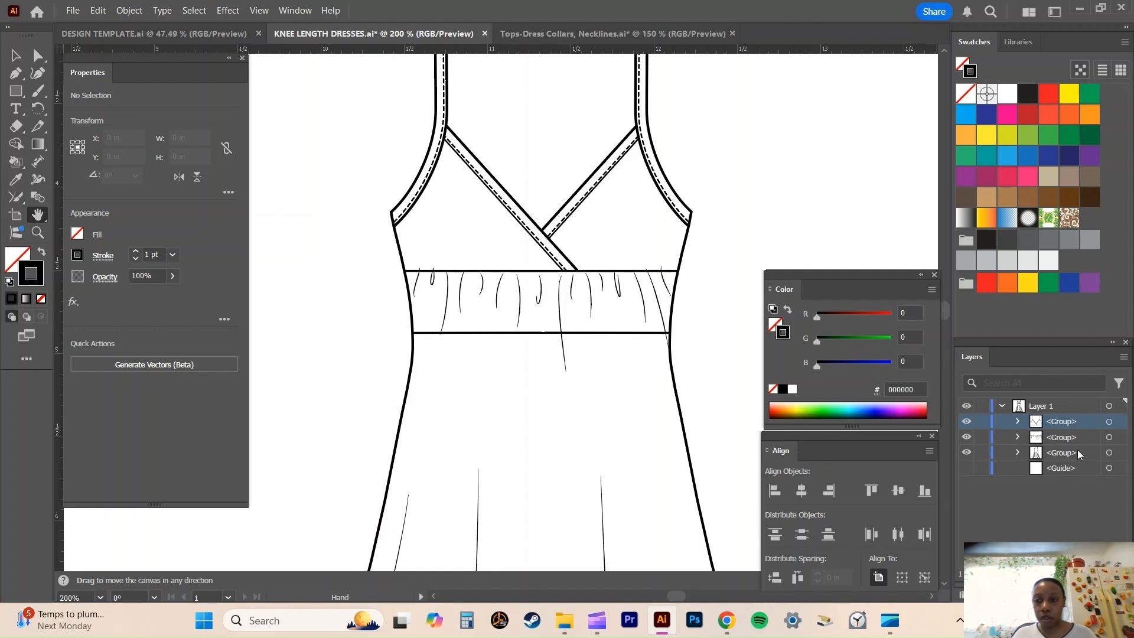
click(1109, 437)
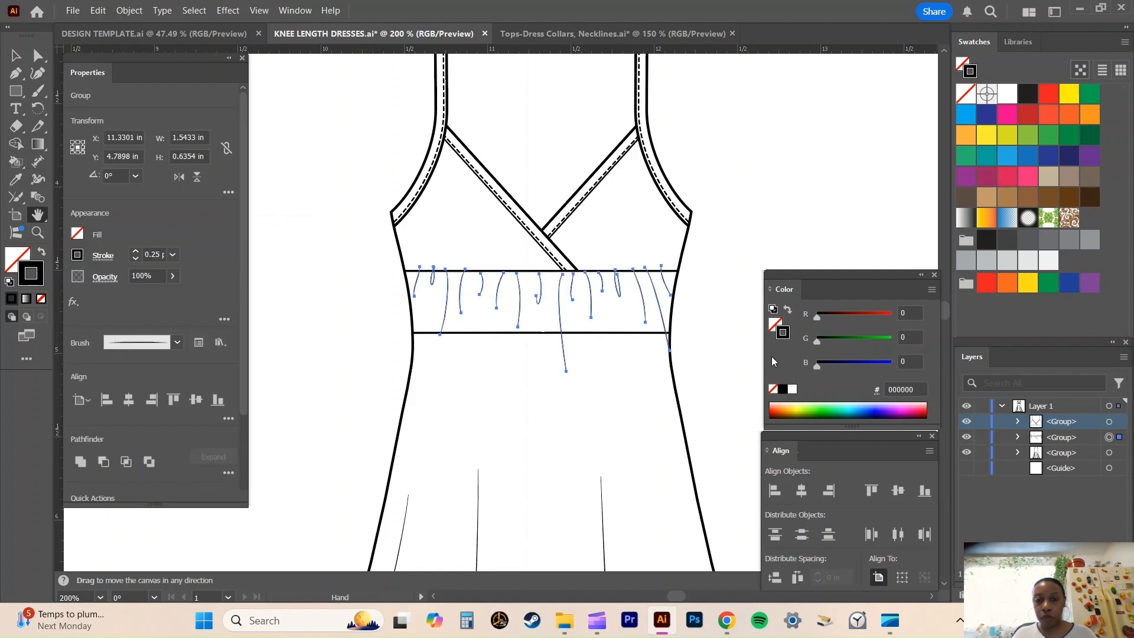
key(v)
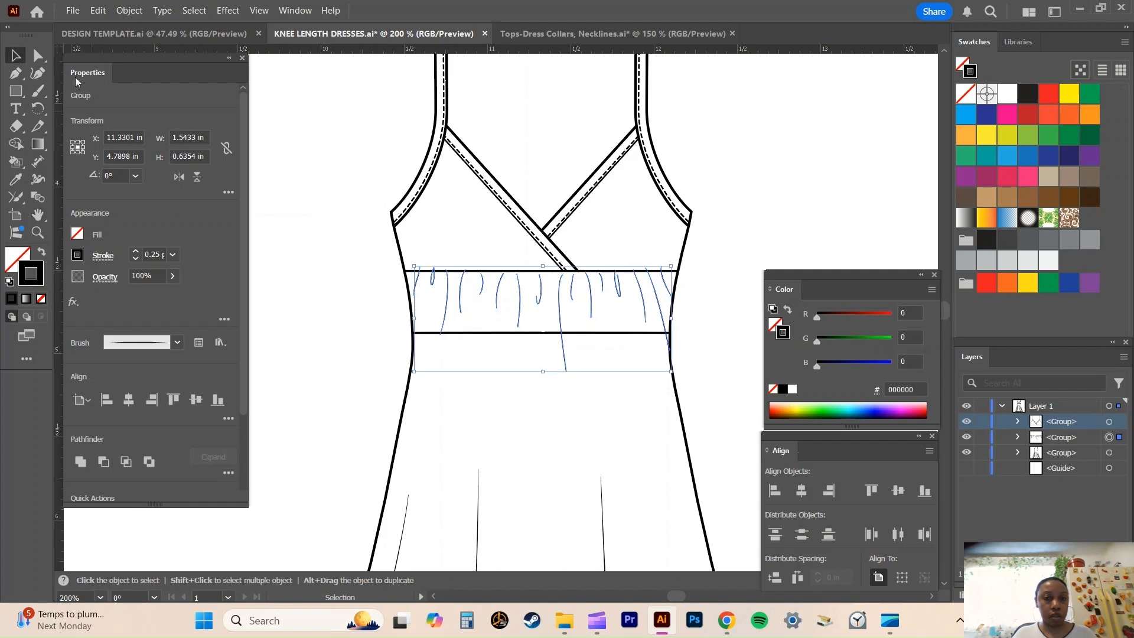
key(Down)
key(Down)
key(Down)
key(Down)
key(Down)
key(Down)
key(Down)
key(Down)
key(Down)
key(Down)
key(Down)
key(Down)
key(Down)
key(Down)
key(Down)
key(Down)
key(Down)
key(Down)
key(Down)
key(Down)
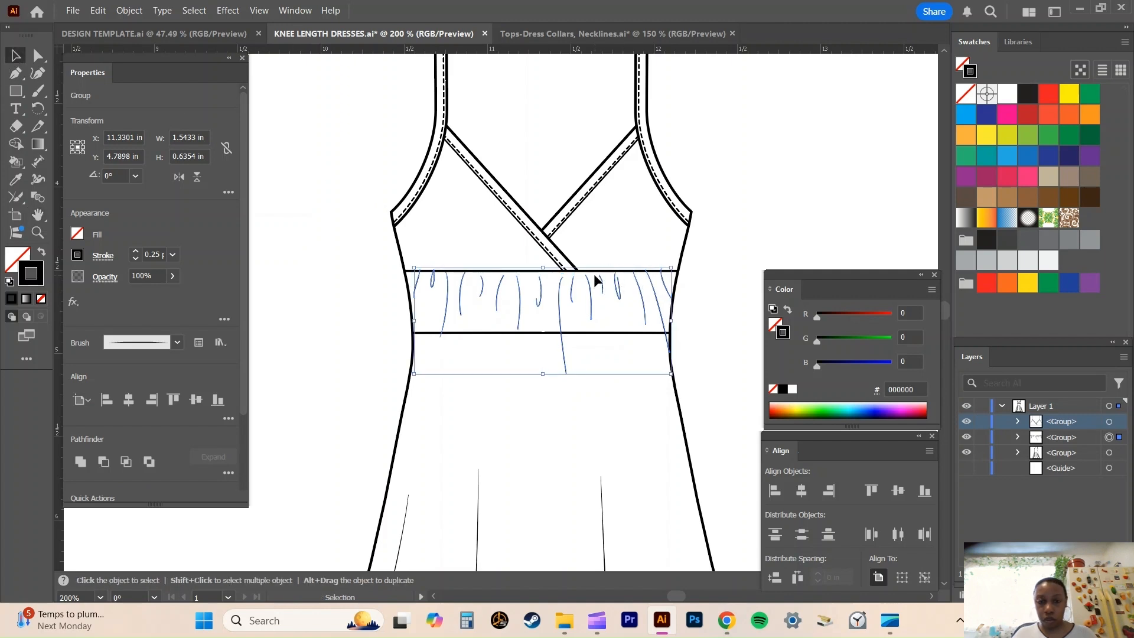
key(Down)
key(Down)
key(Down)
key(Down)
key(Down)
key(Down)
key(Down)
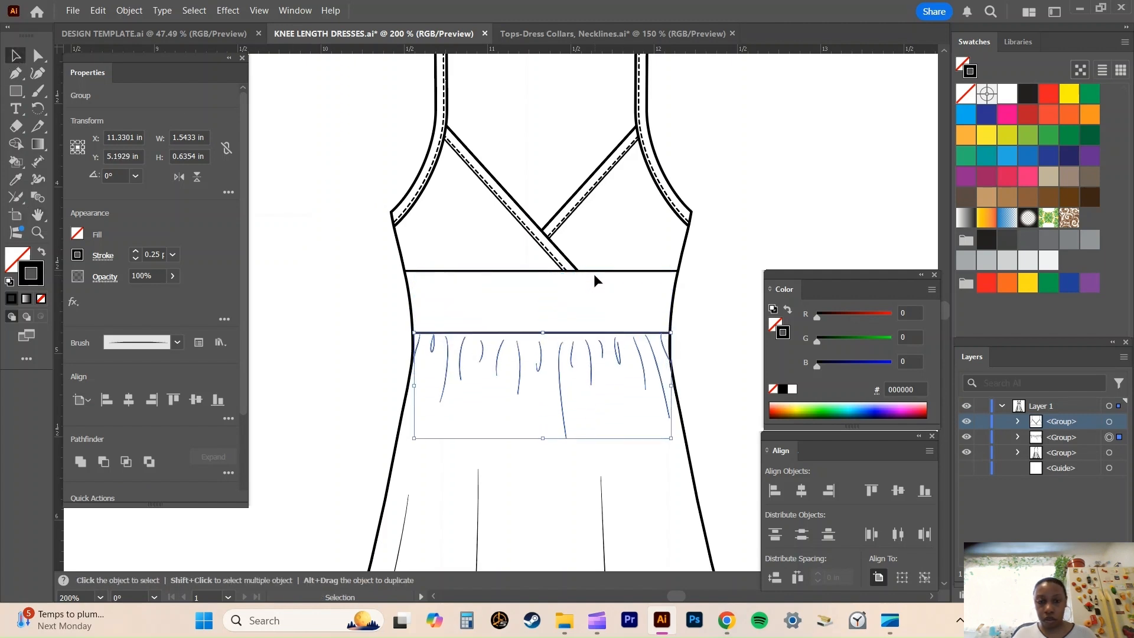
key(Up)
key(Up)
key(Up)
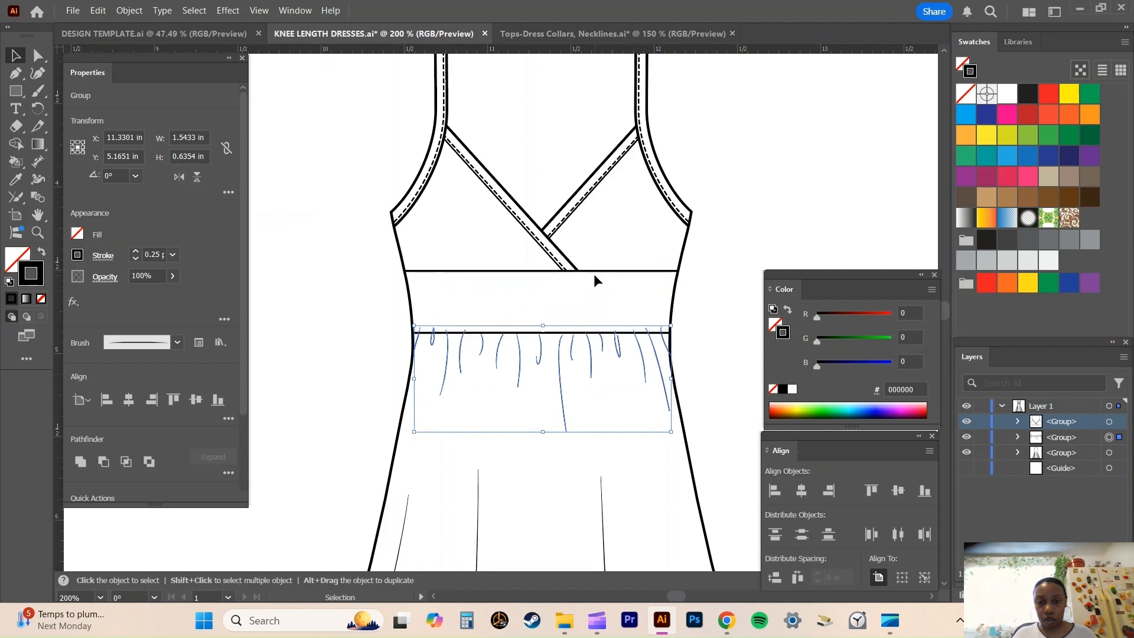
Recolour the dashed topstitching along both armholes and both surplice neckline bands to dark grey #414042.
click(756, 220)
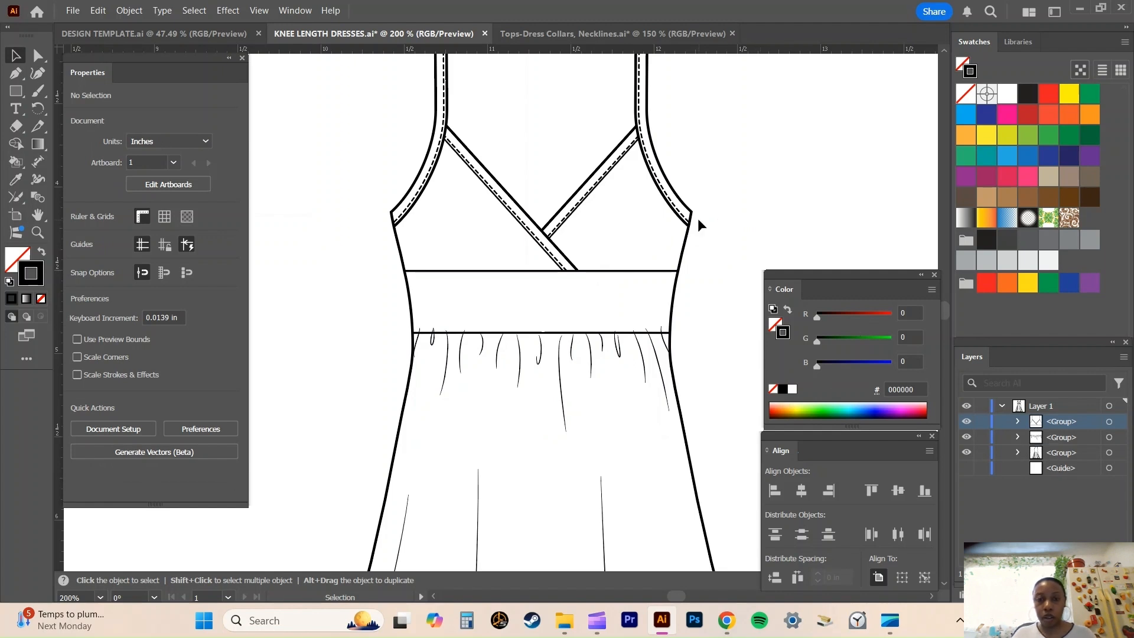
scroll(697, 224, up, 2)
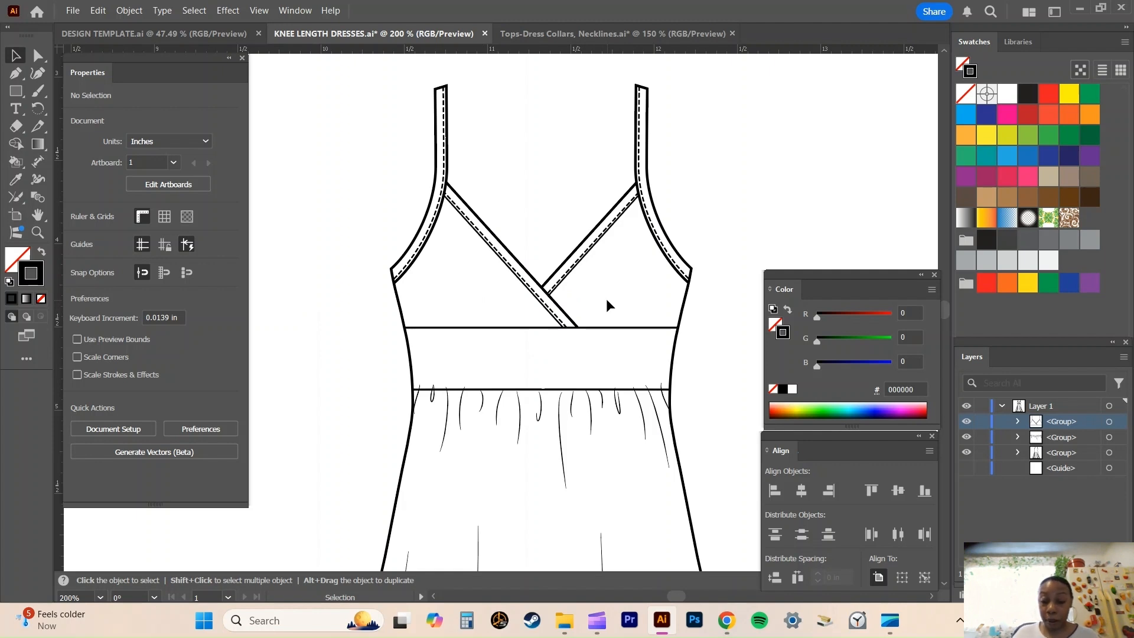
key(ctrl+plus)
key(ctrl+plus)
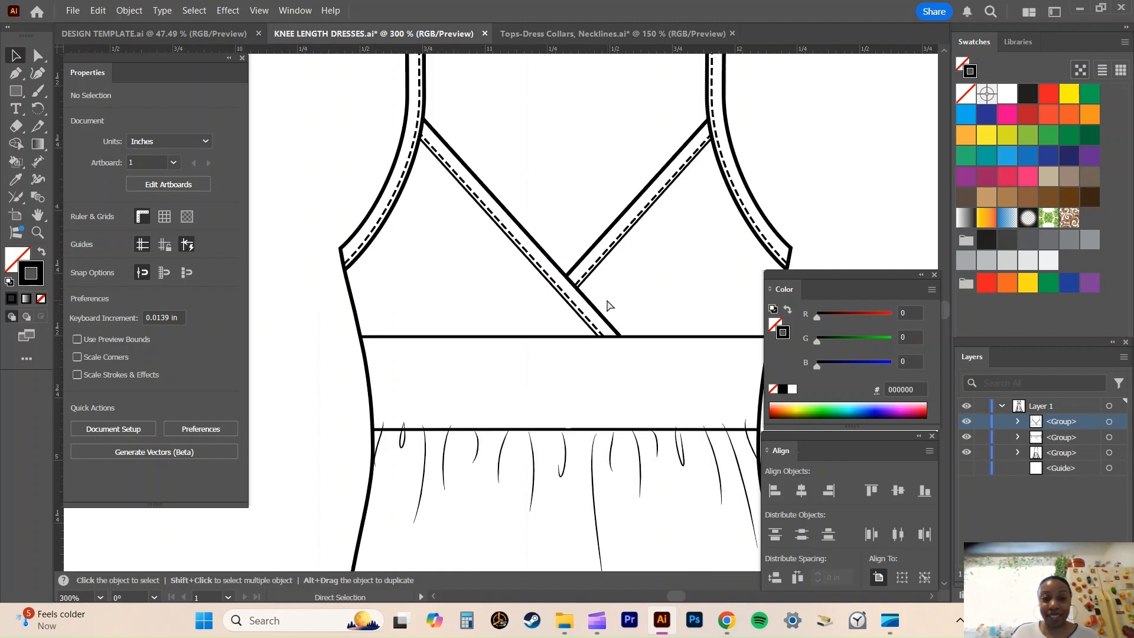
scroll(608, 305, up, 1)
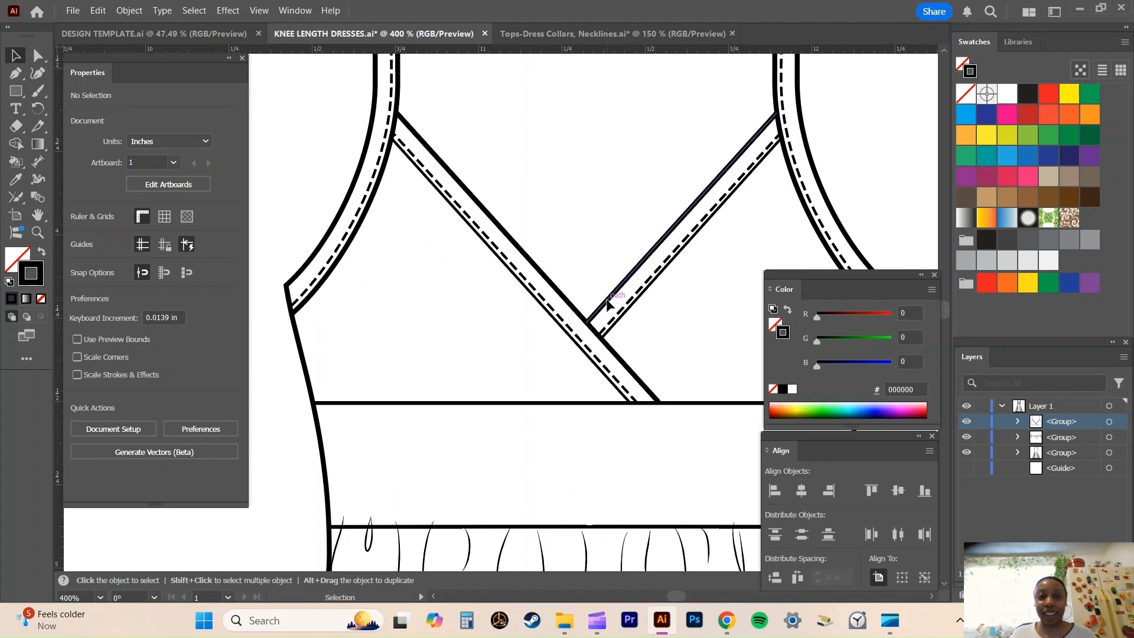
click(36, 56)
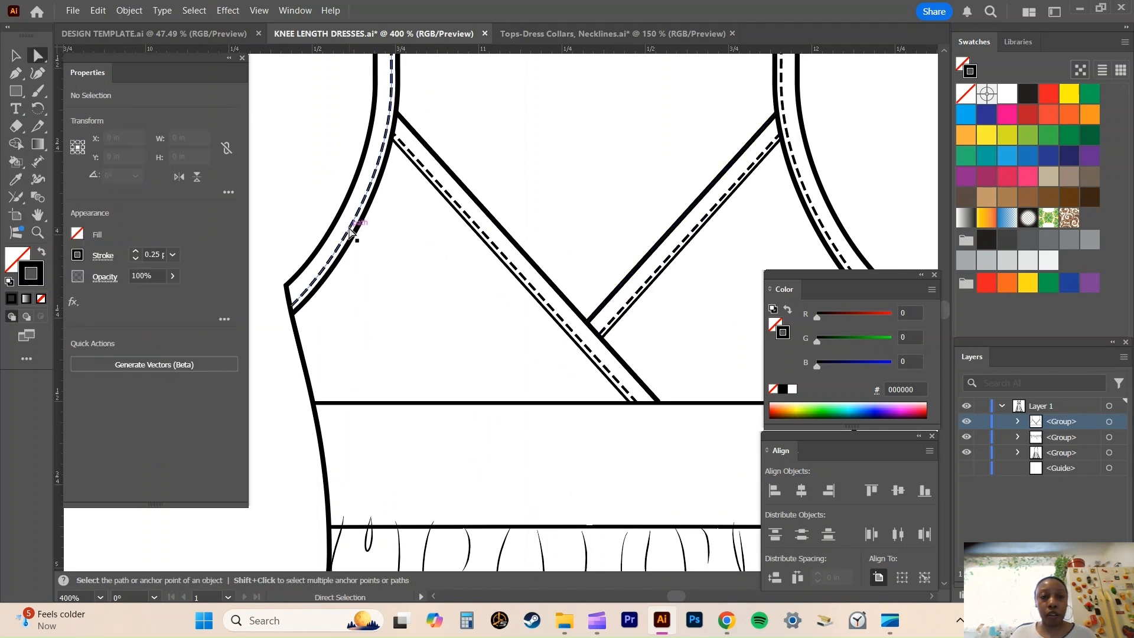
click(351, 229)
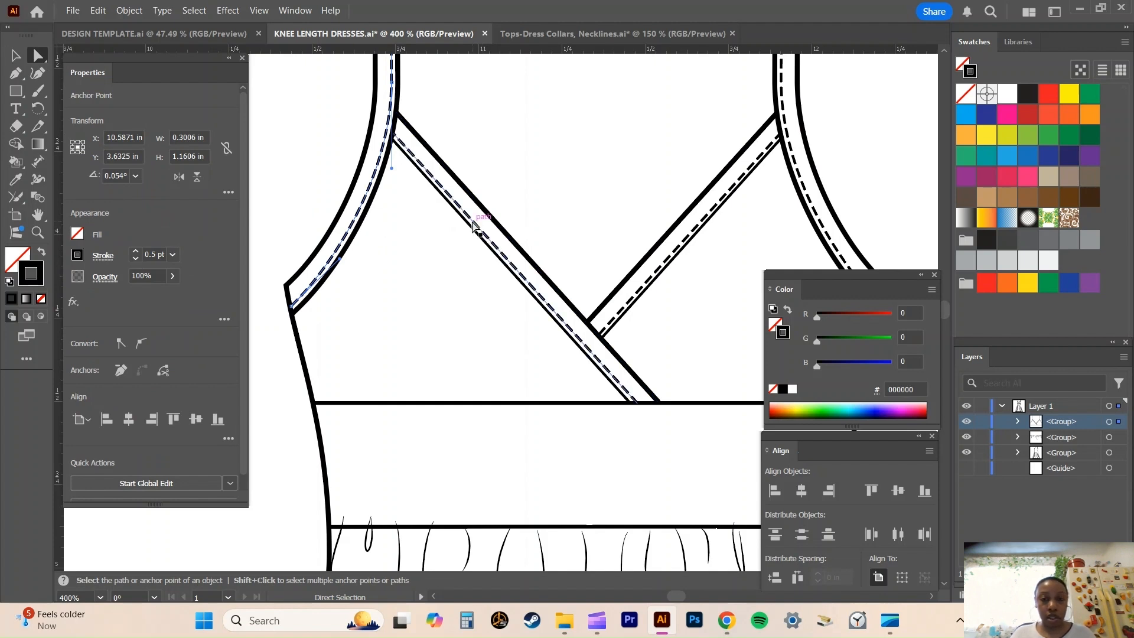
shift+click(473, 226)
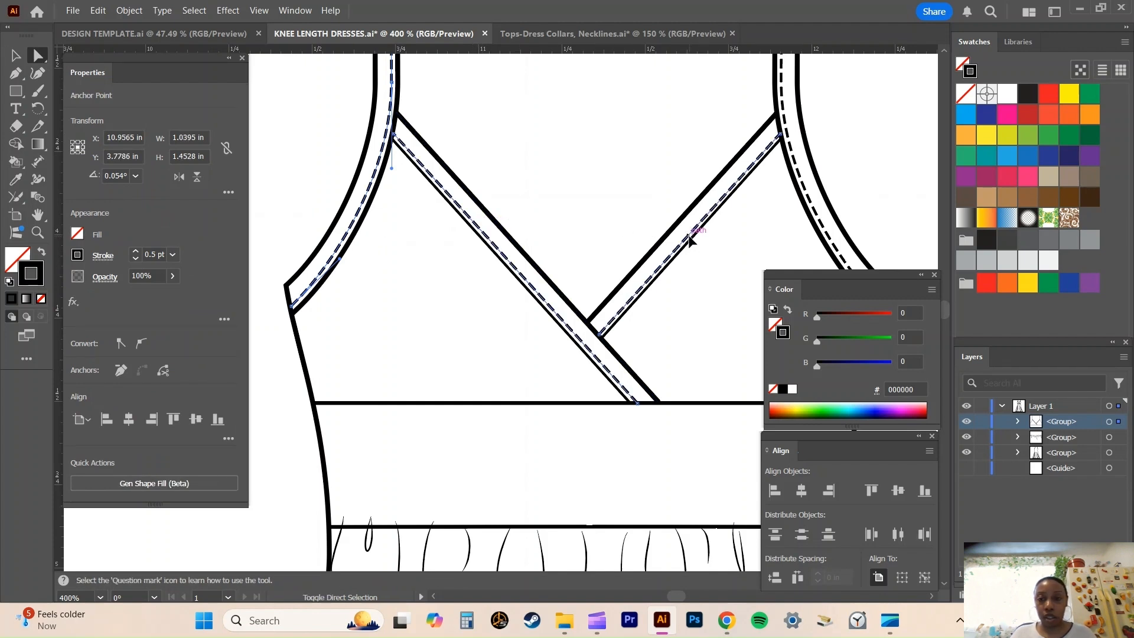
shift+click(812, 208)
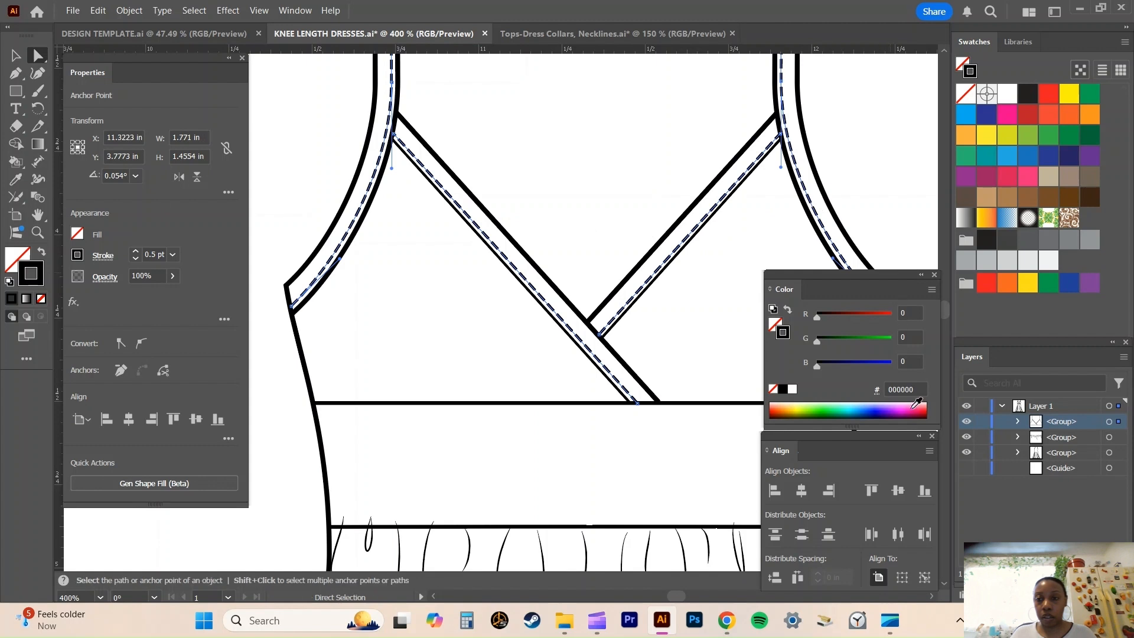
drag(914, 390, 888, 388)
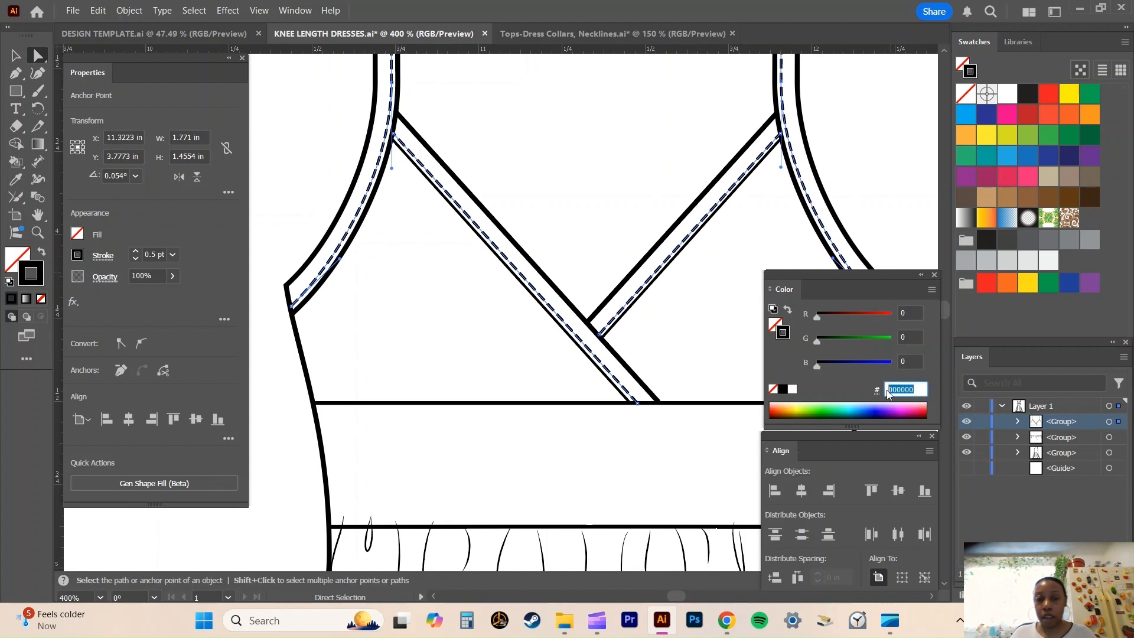
text(414042)
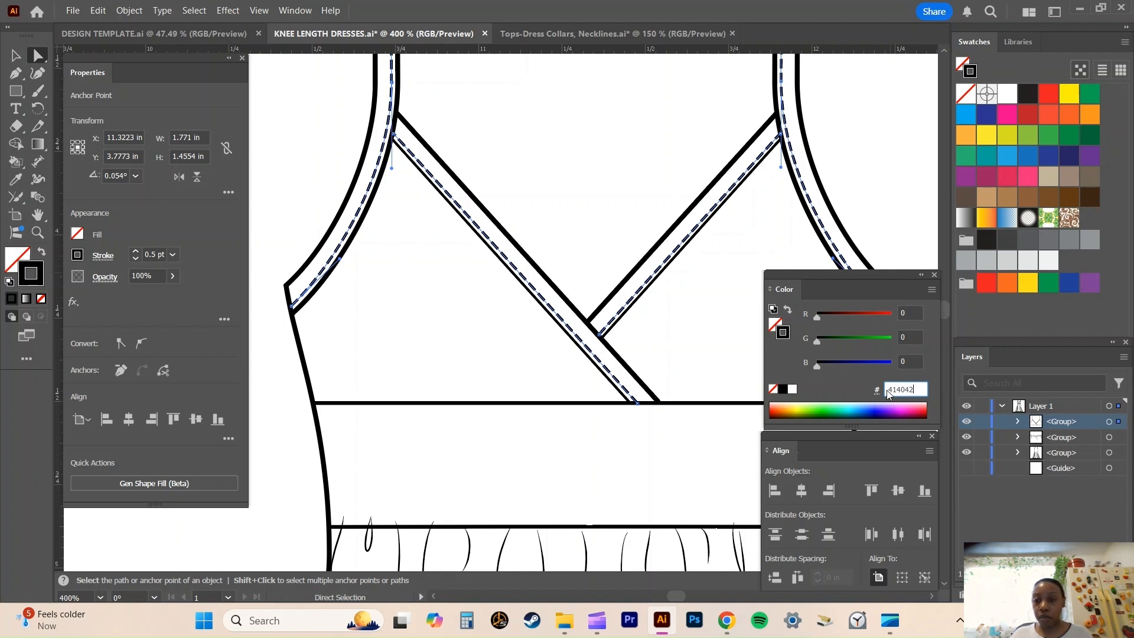
key(Return)
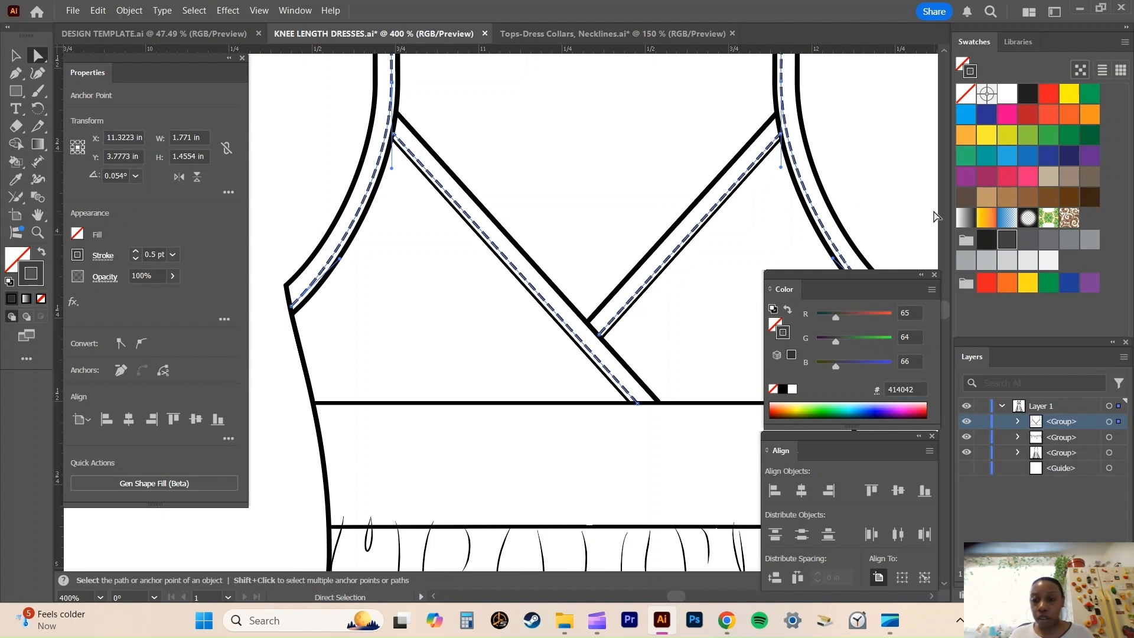
click(875, 217)
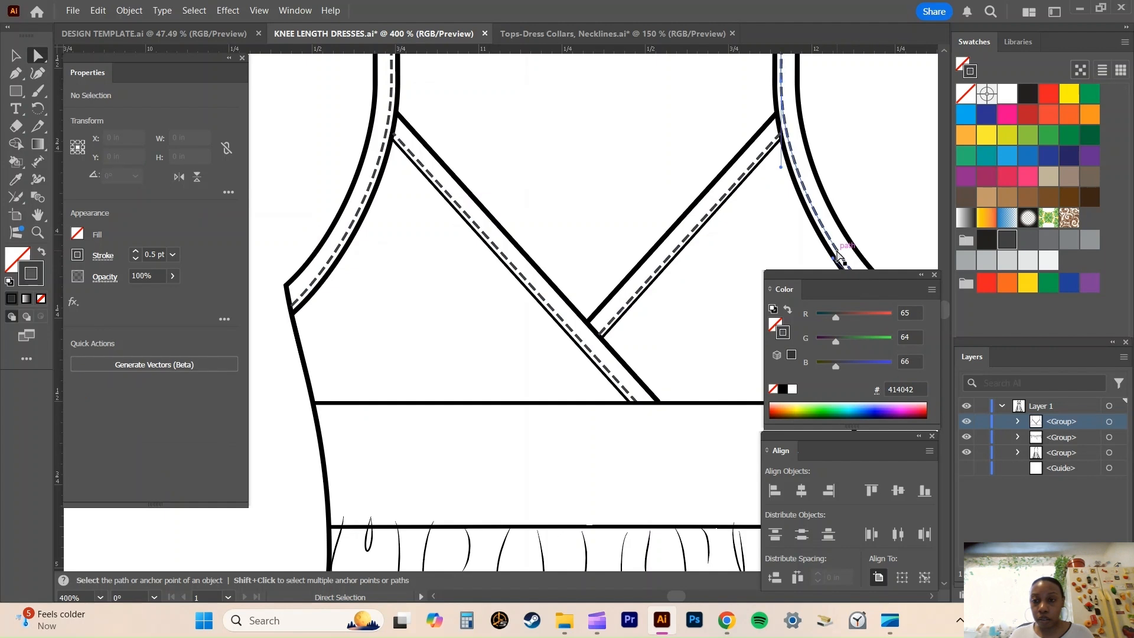
click(844, 262)
click(888, 214)
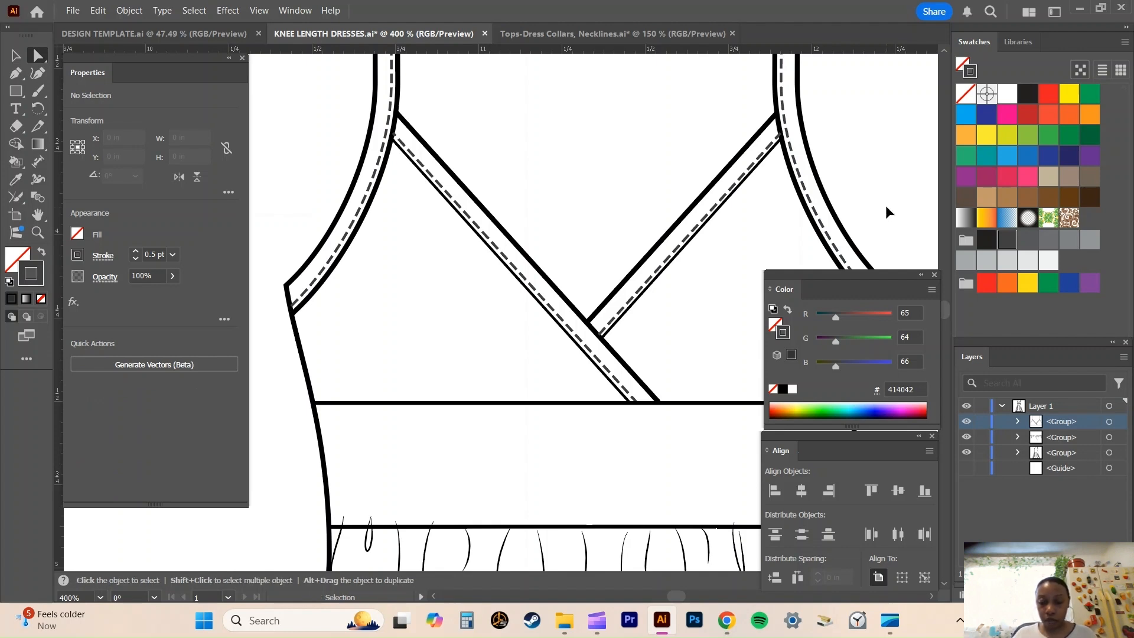
Show the hidden centre guide in Layer 1 and save the knee-length dress file.
key(ctrl+minus)
key(ctrl+minus)
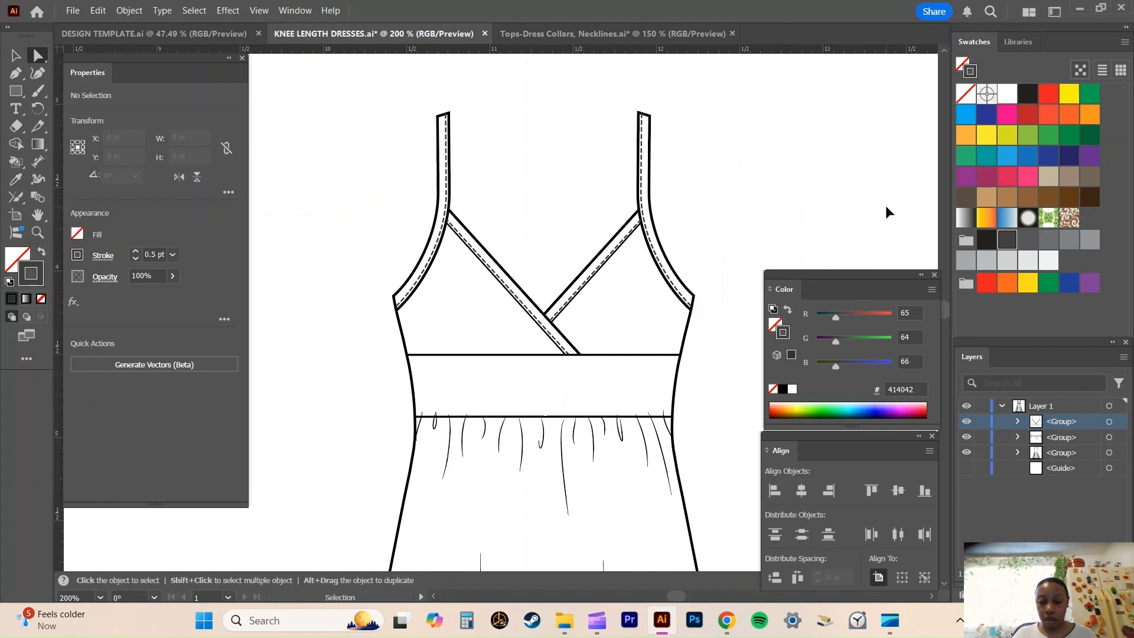
key(ctrl+minus)
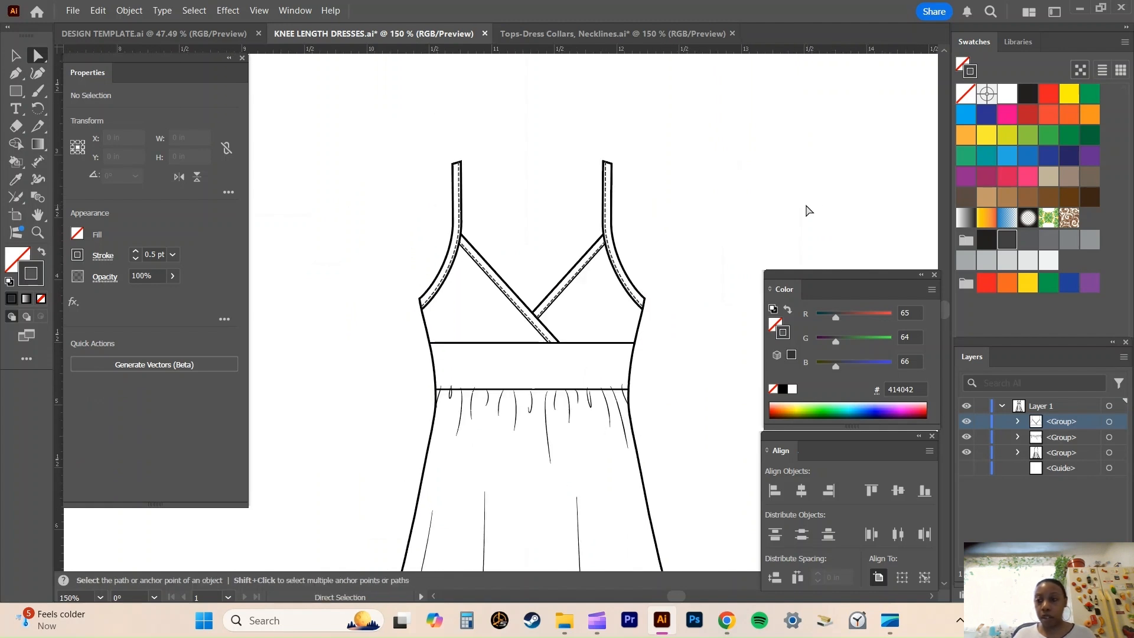
scroll(782, 219, down, 2)
scroll(782, 219, down, 2)
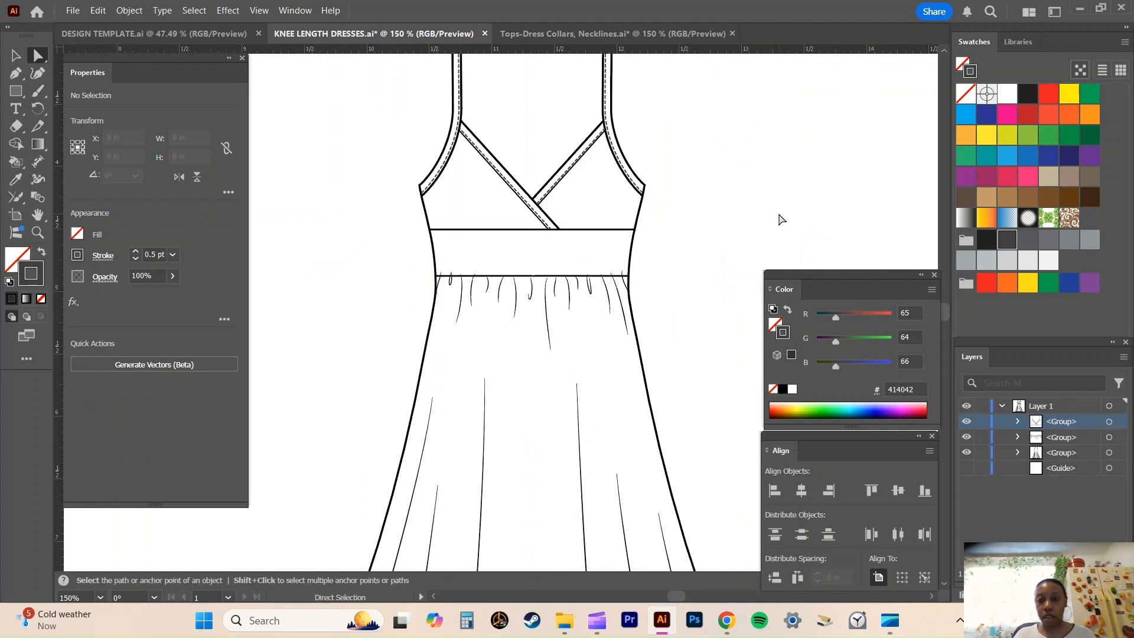
click(1000, 406)
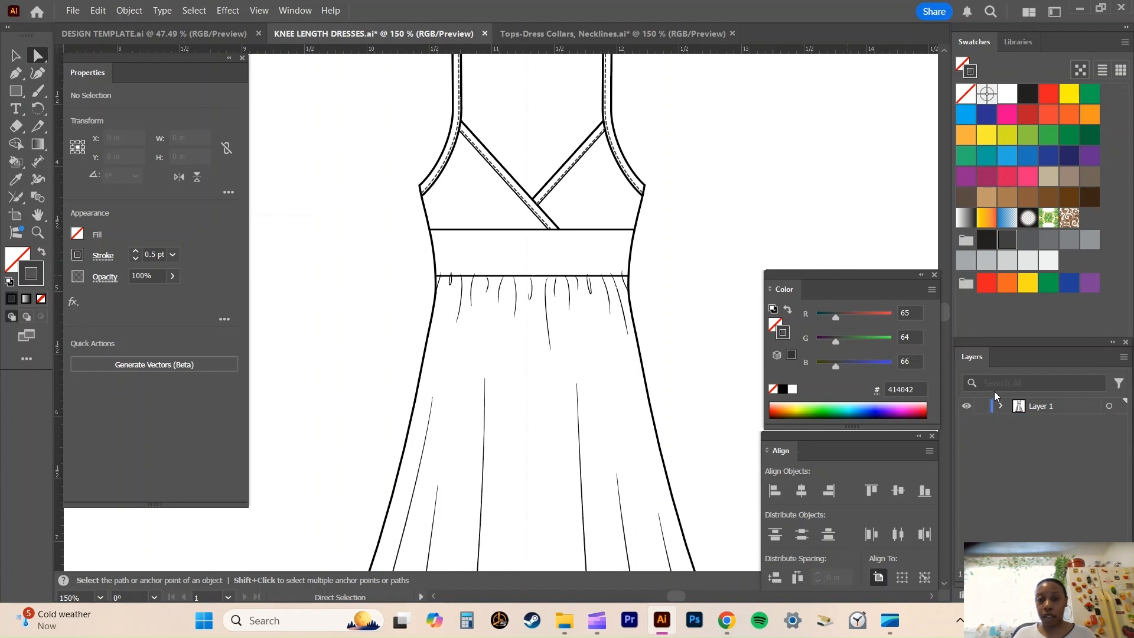
click(1001, 406)
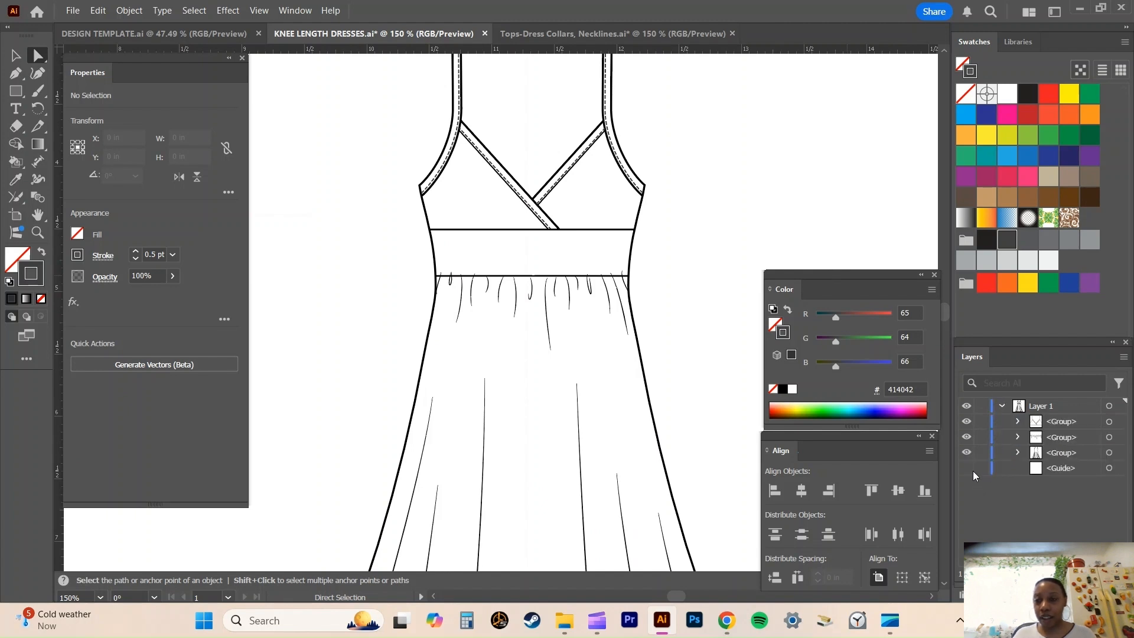
click(971, 470)
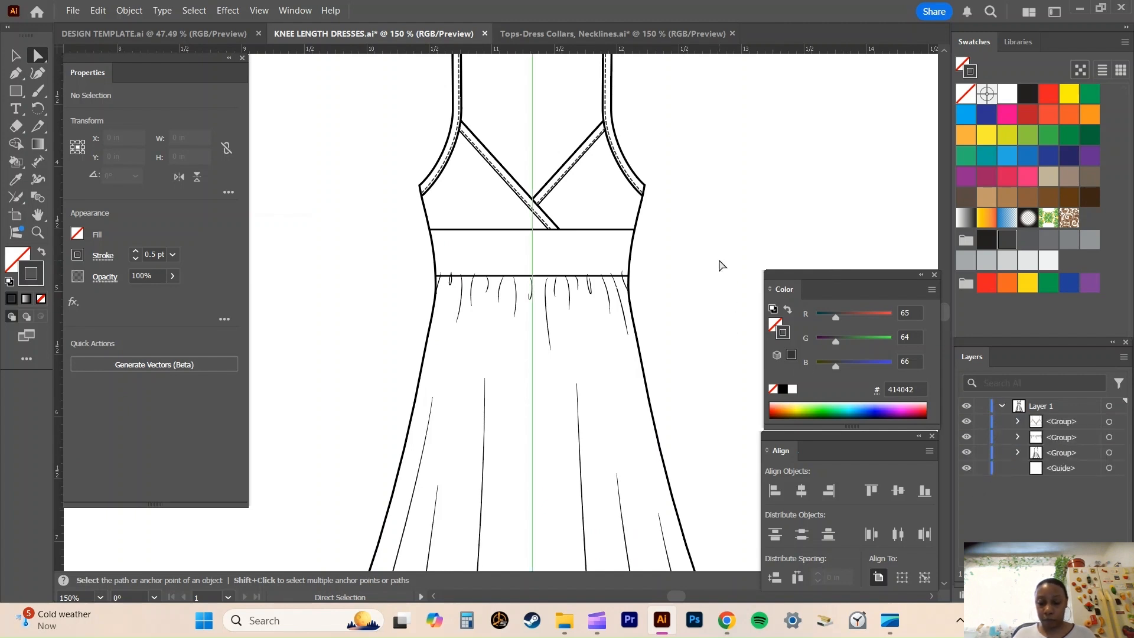
key(ctrl+minus)
key(ctrl+minus)
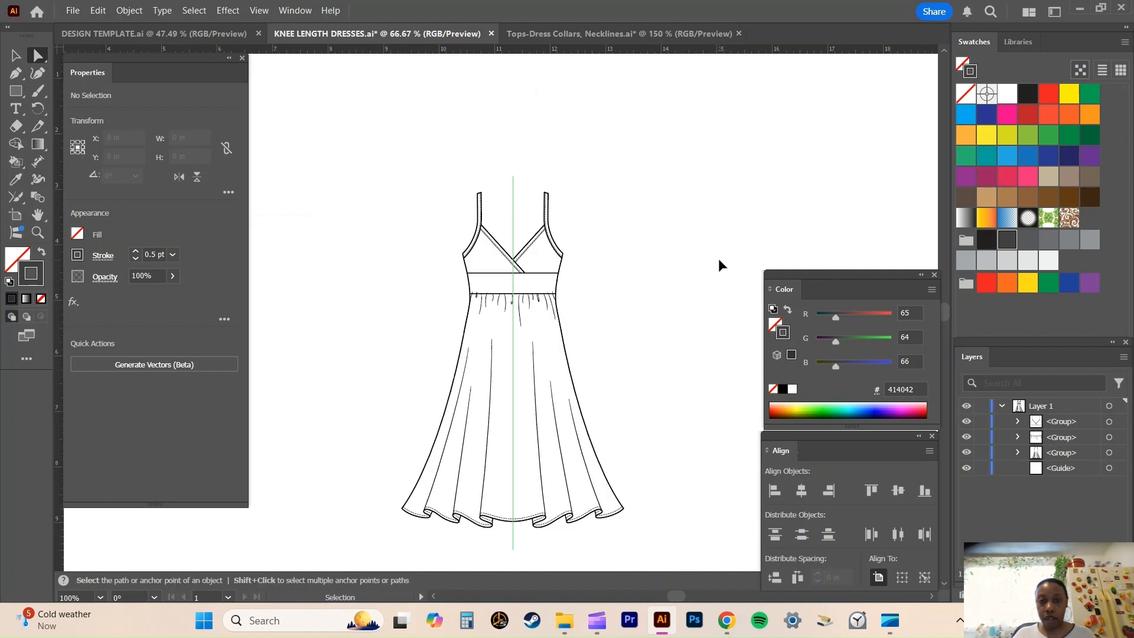
scroll(721, 265, down, 1)
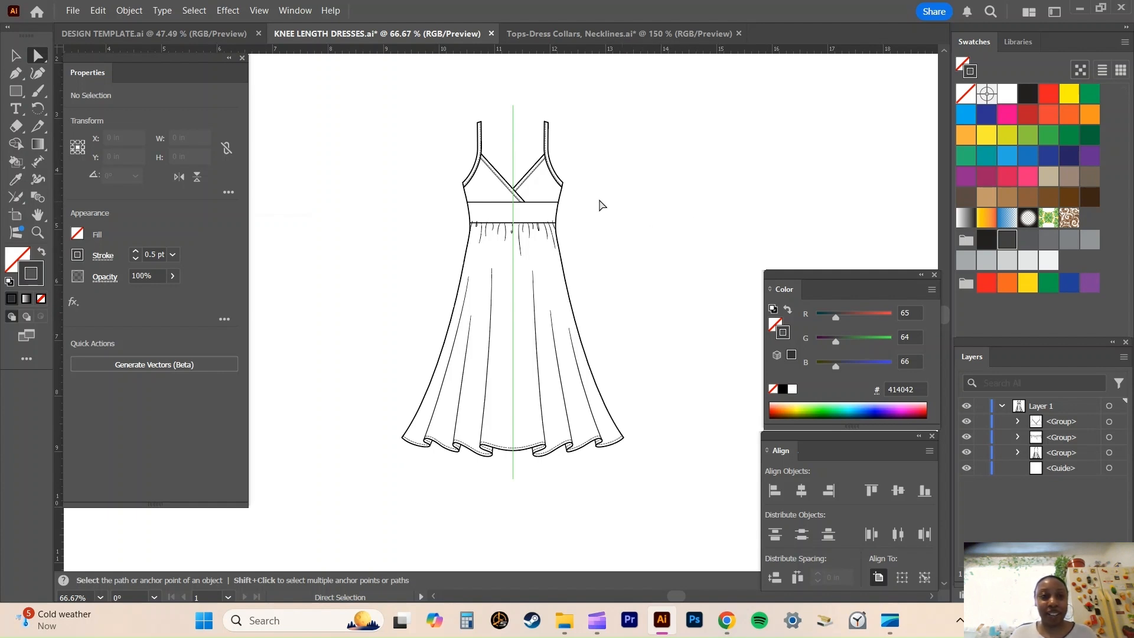
click(73, 11)
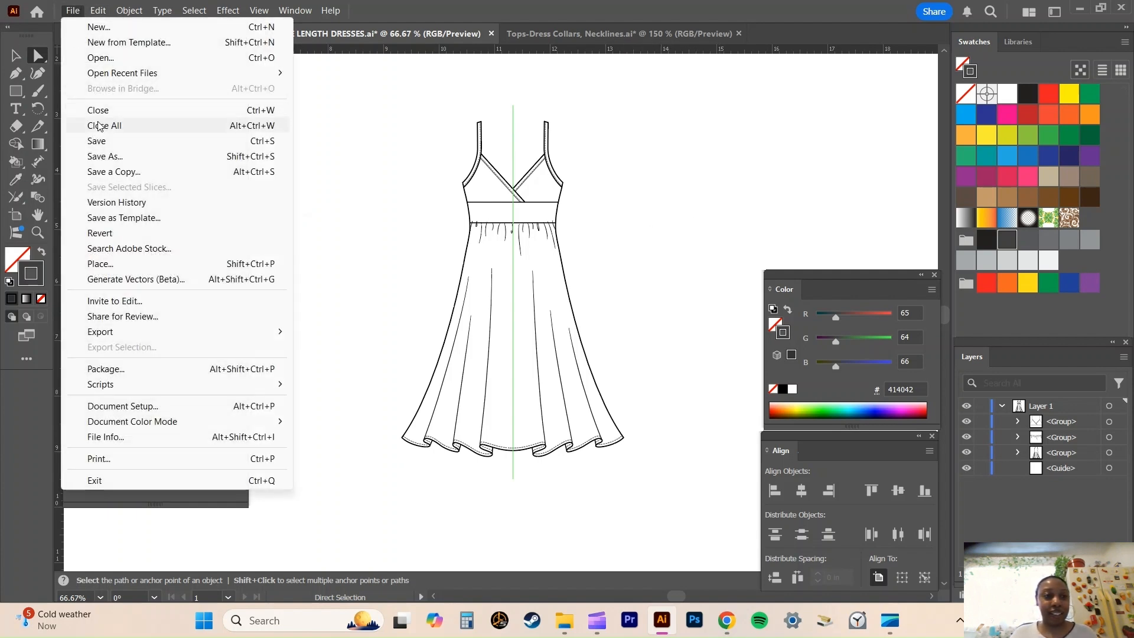
click(98, 144)
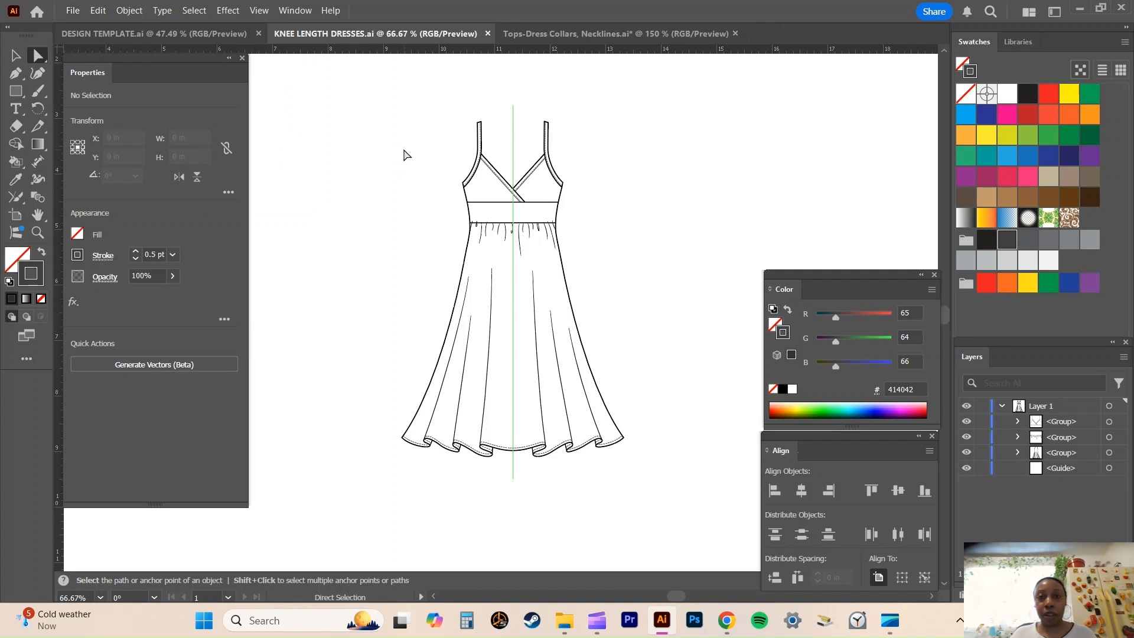
Select the whole dress with its centre guide and check the DESIGN TEMPLATE.ai document.
drag(411, 90, 676, 521)
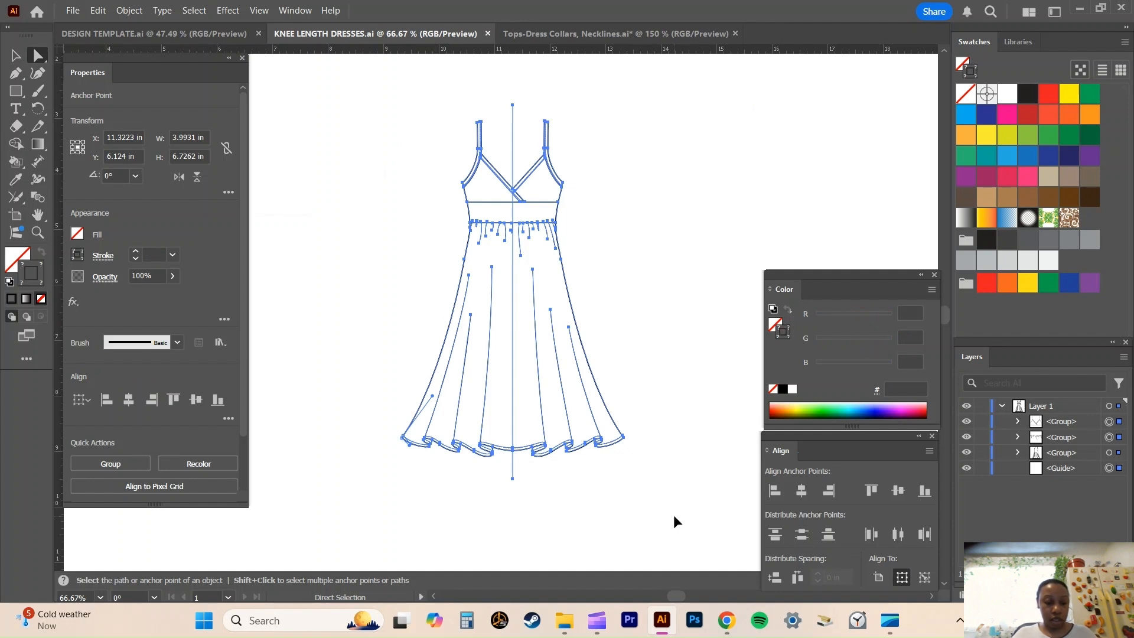
click(133, 35)
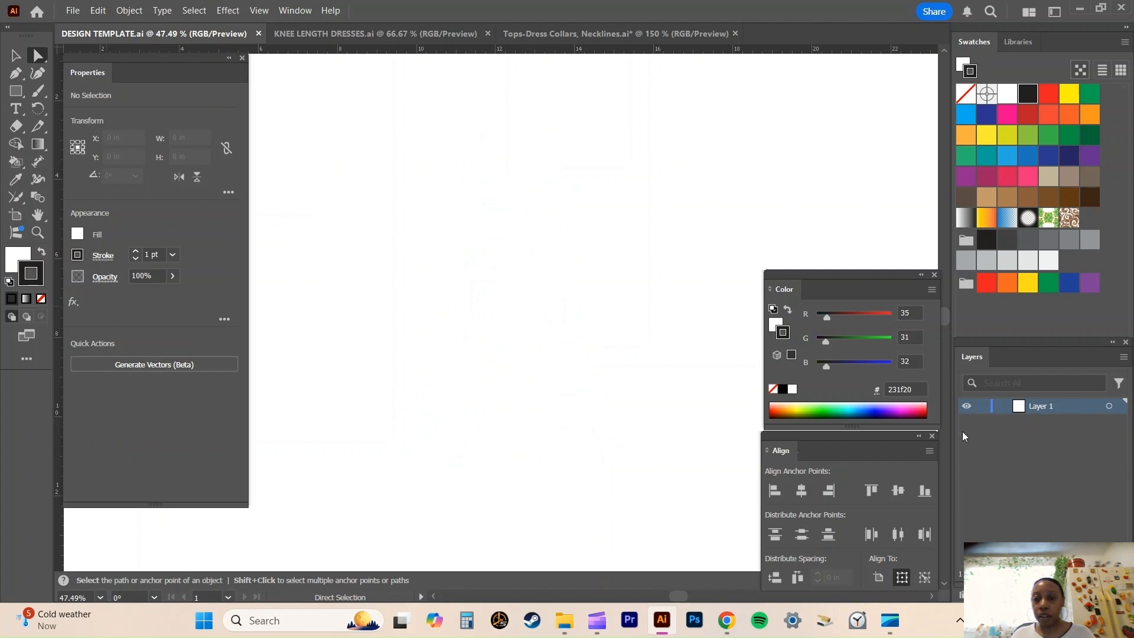
click(376, 34)
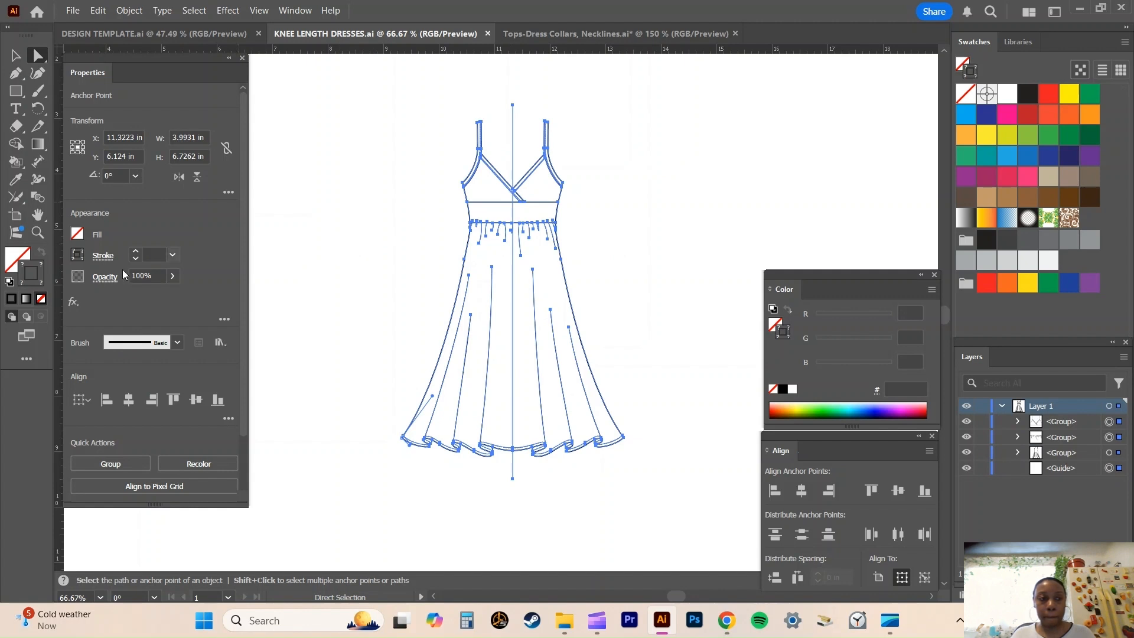
Inspect the fill and stroke settings of the dress outline, the underbust seam and the right neckline edge.
click(278, 252)
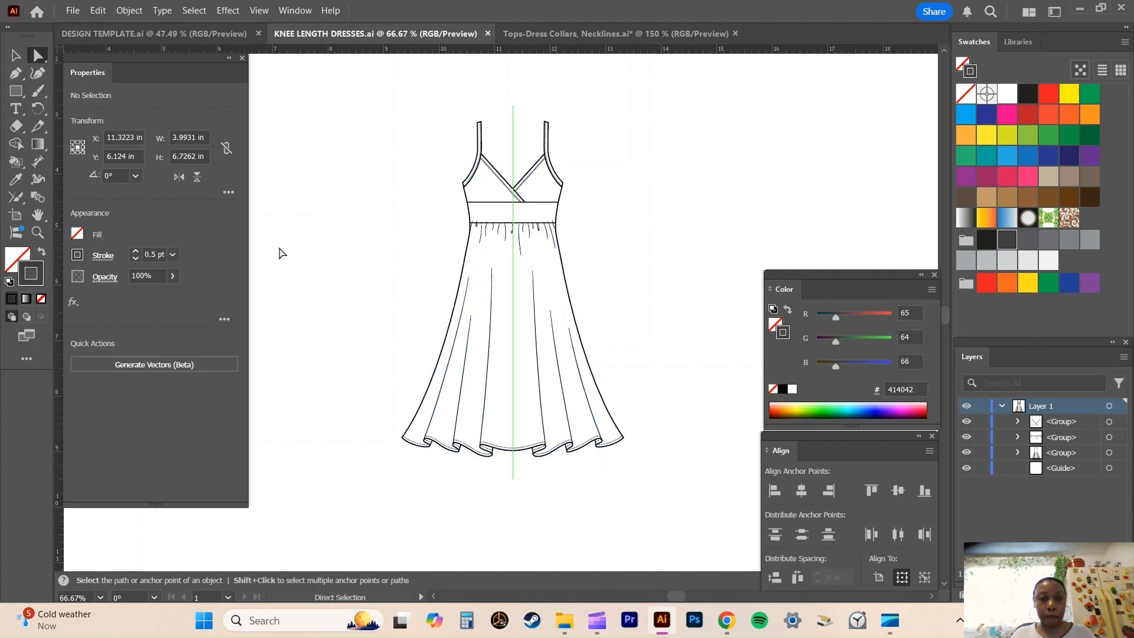
click(464, 264)
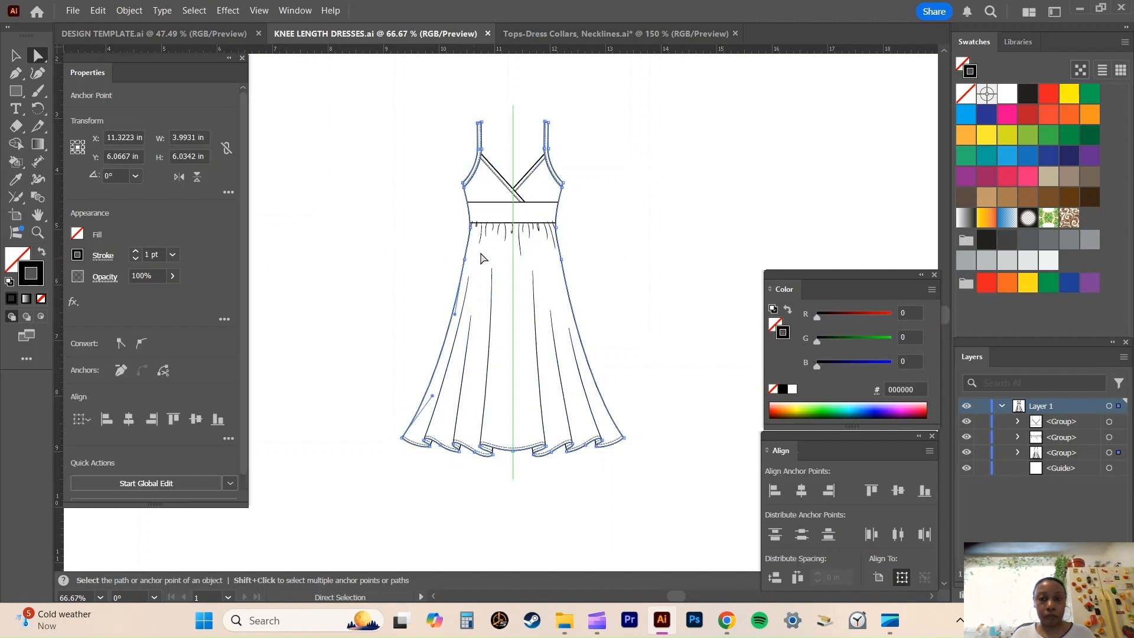
click(497, 203)
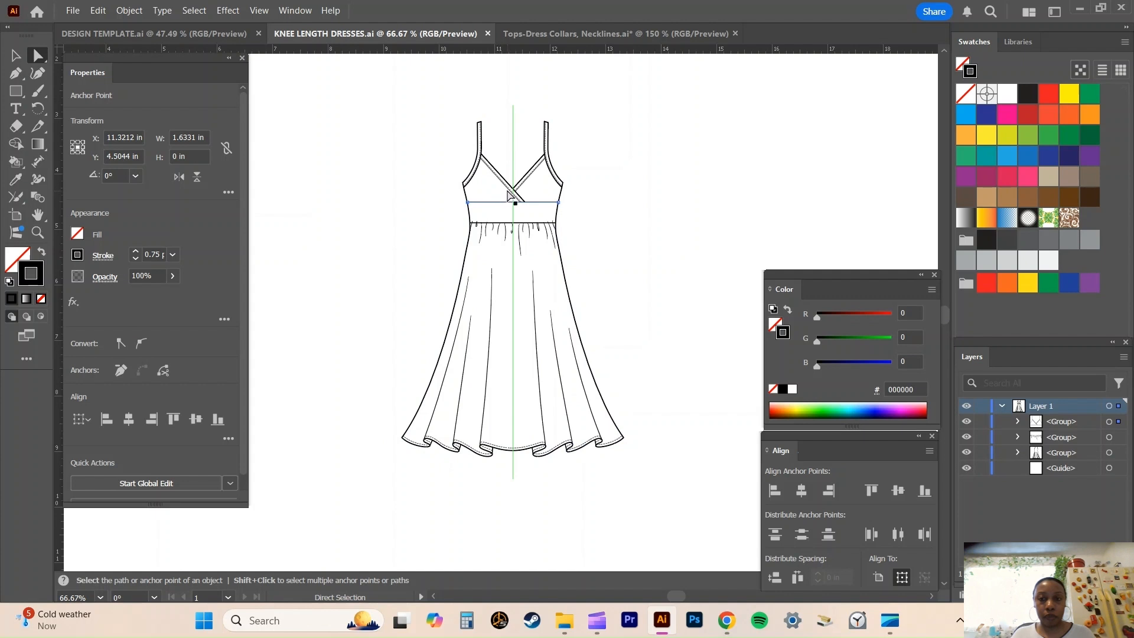
click(523, 184)
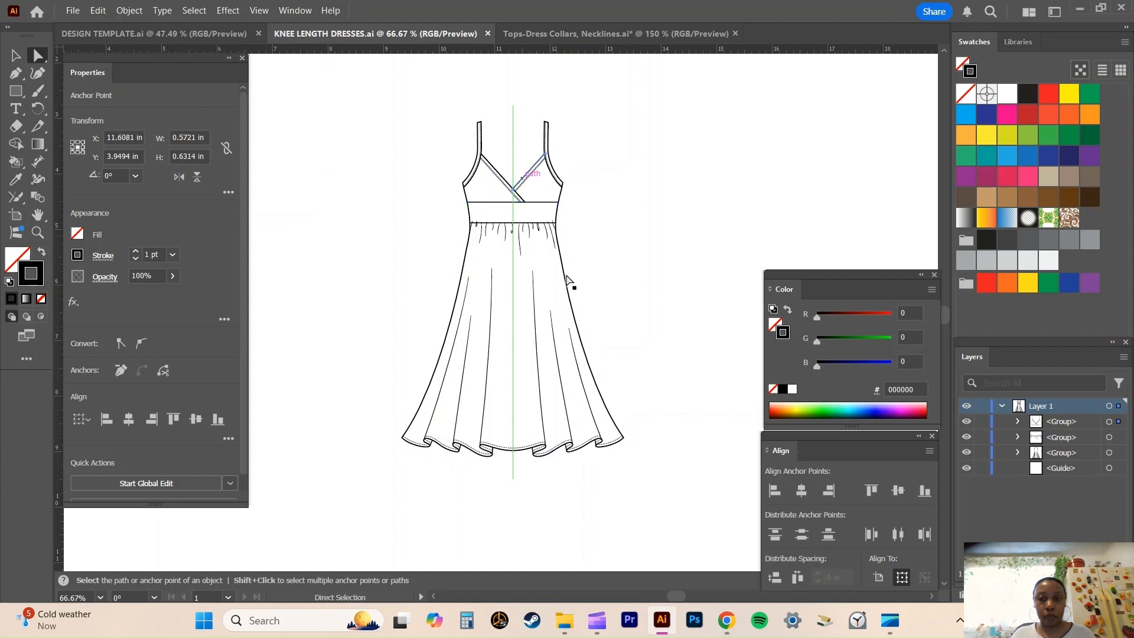
In DESIGN TEMPLATE.ai, add two new layers and arrange them as Layer 2 and Layer 3 beneath Layer 1, with Layer 1 targeted.
click(225, 35)
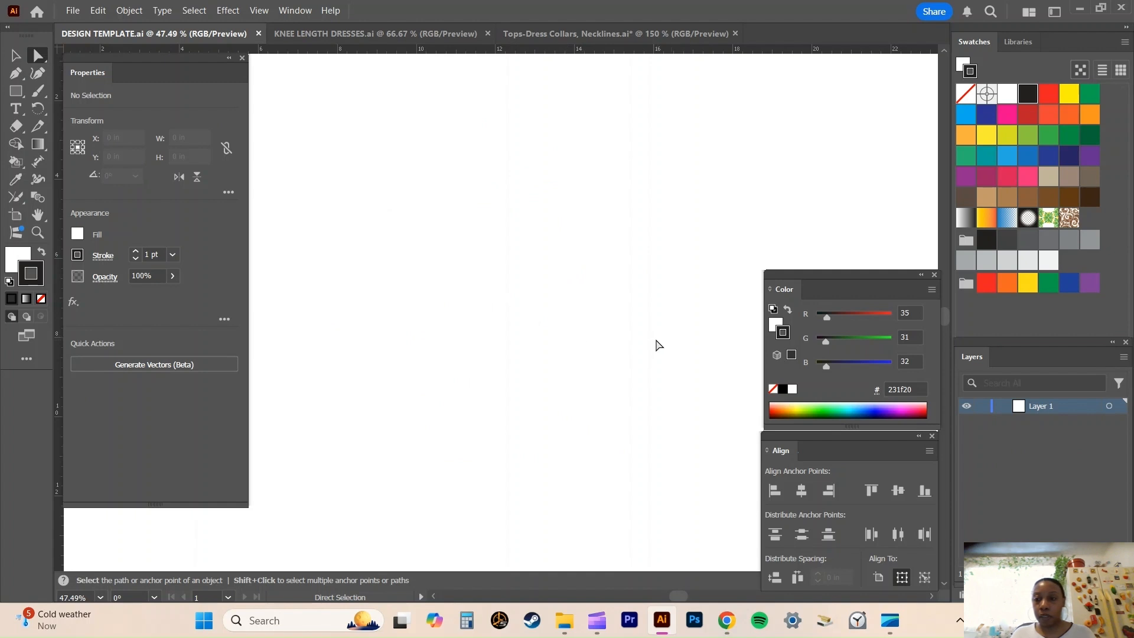
click(14, 255)
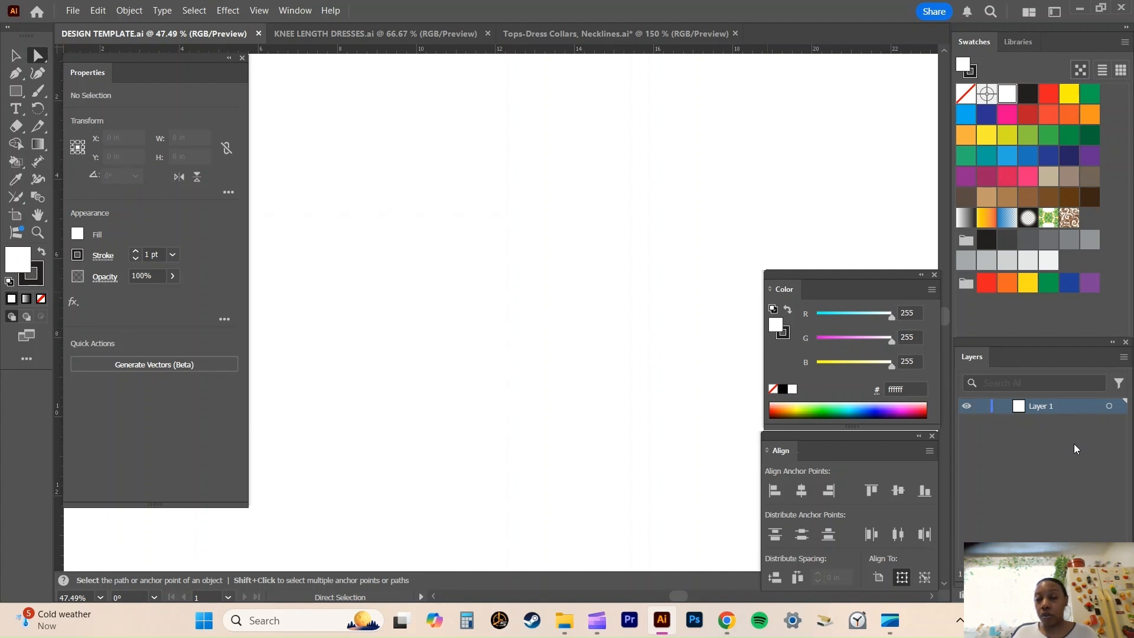
click(1102, 574)
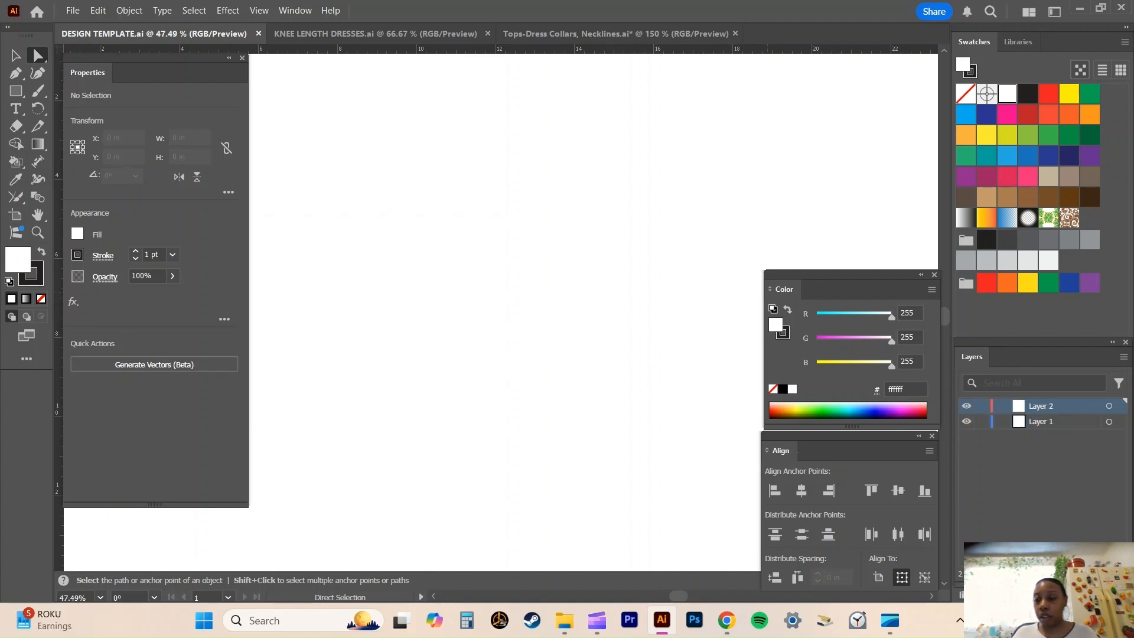
click(1102, 574)
drag(1058, 420, 1071, 453)
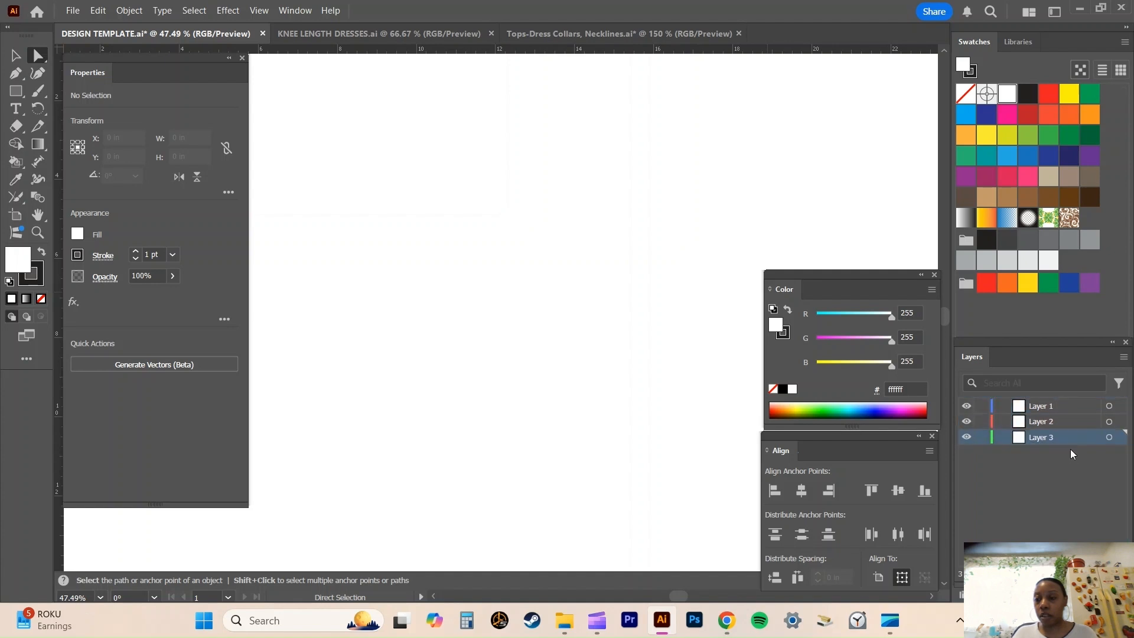
click(1107, 406)
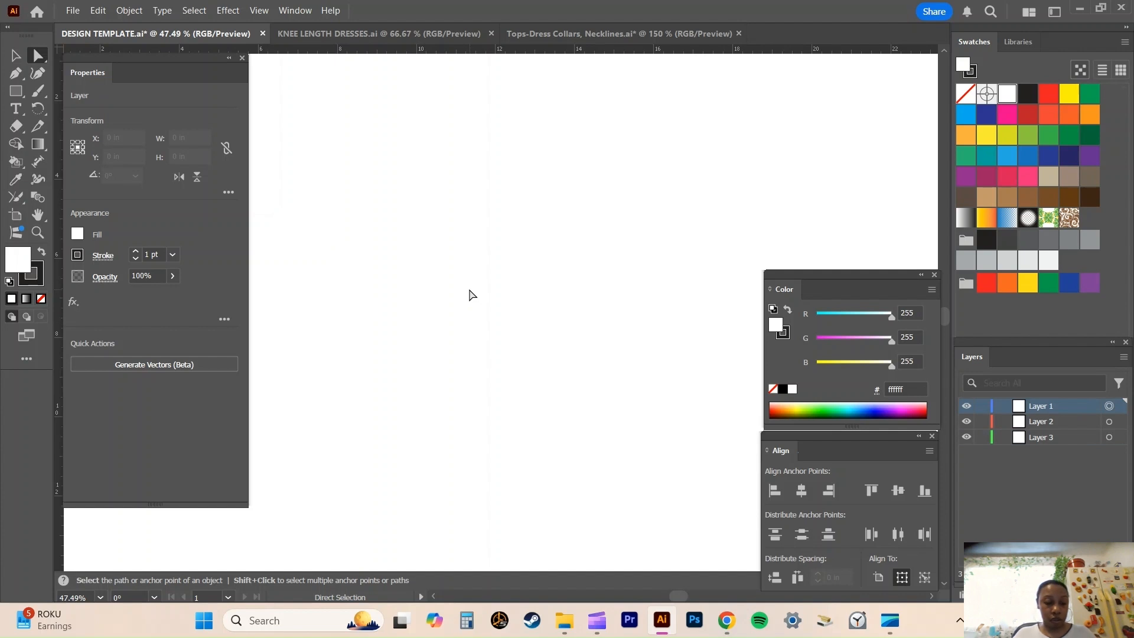
Paste the copied dress into Layer 1, Layer 2 and Layer 3 in turn, hiding each layer once it holds its copy.
key(ctrl+v)
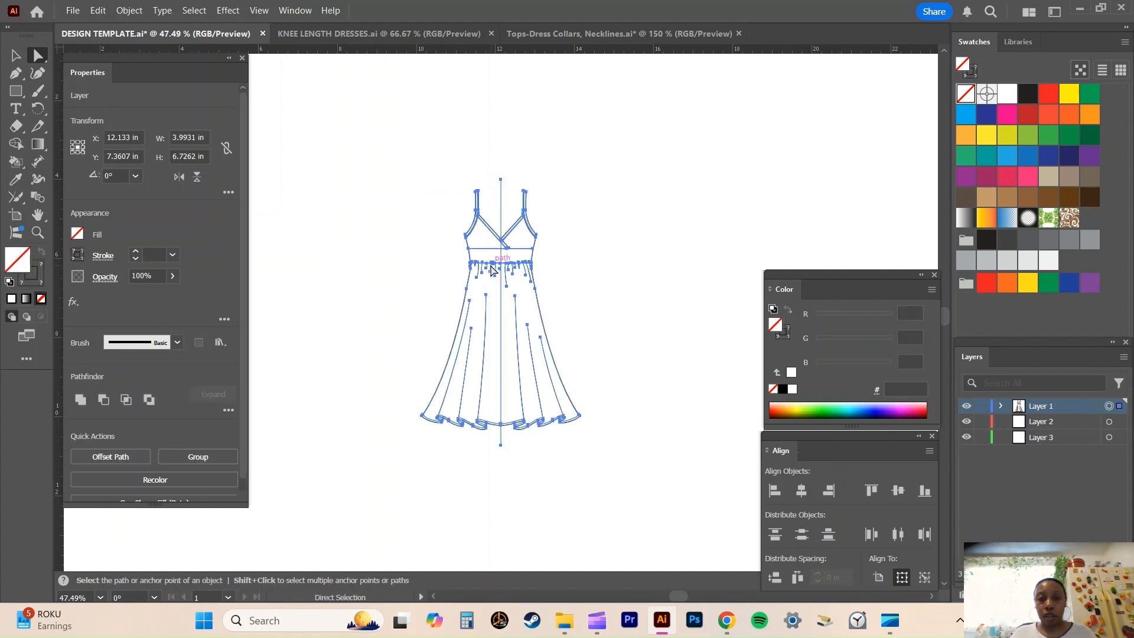
click(967, 406)
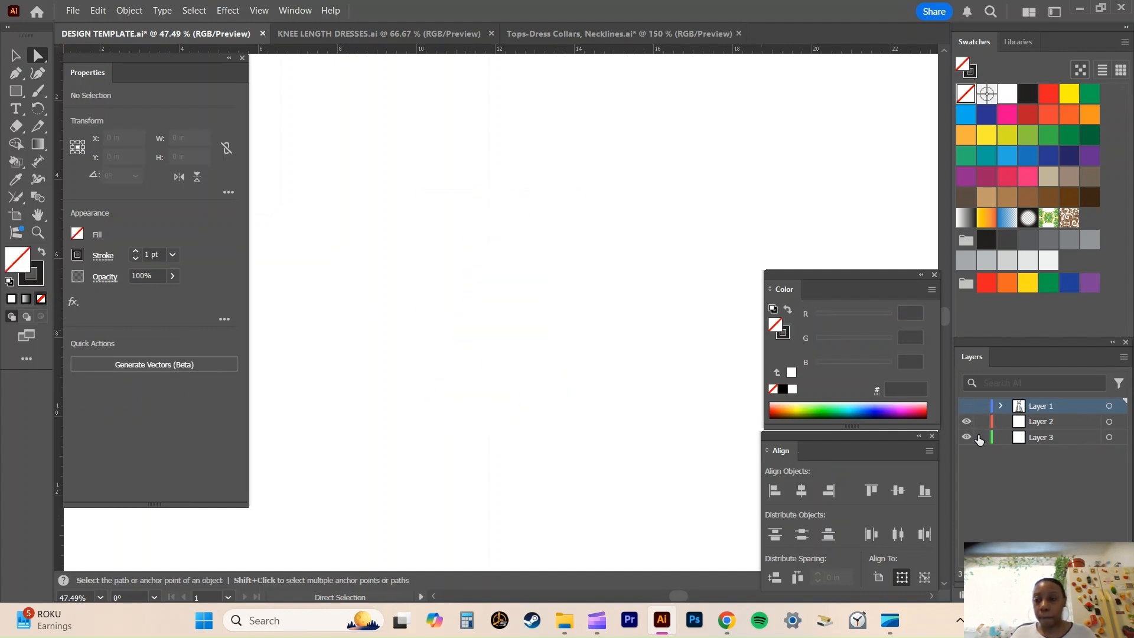
click(1087, 421)
key(ctrl+v)
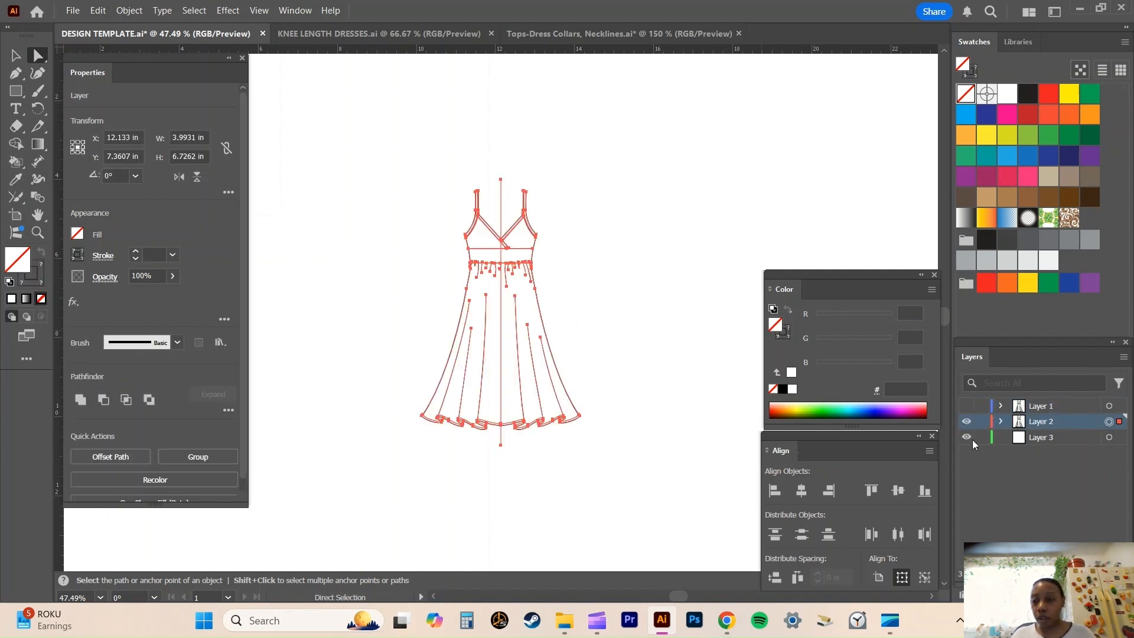
click(967, 421)
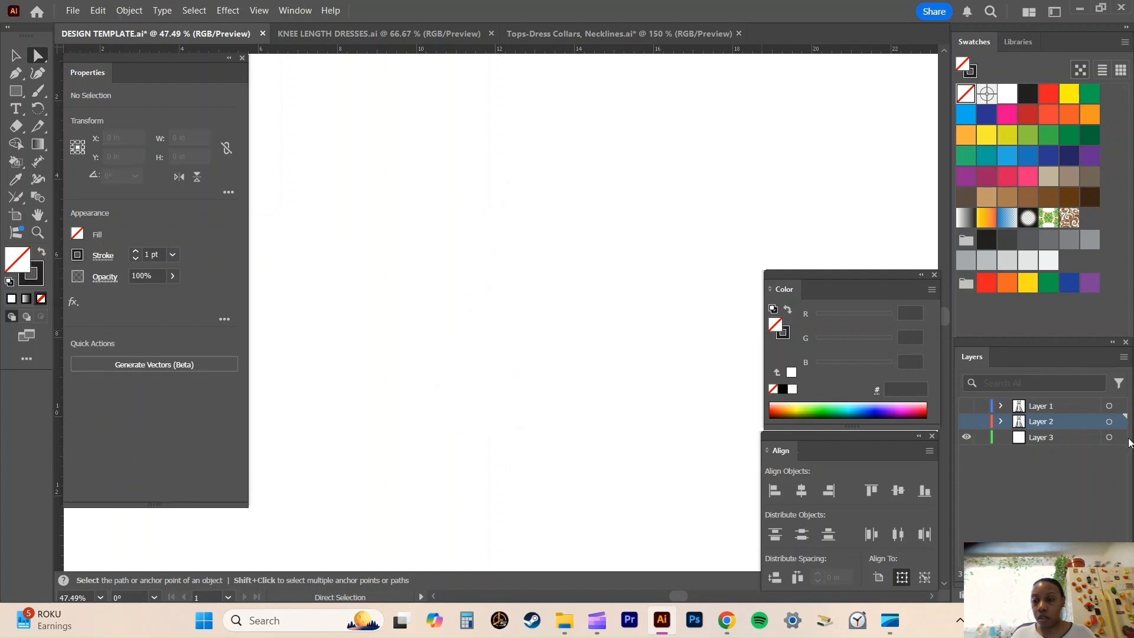
click(1082, 441)
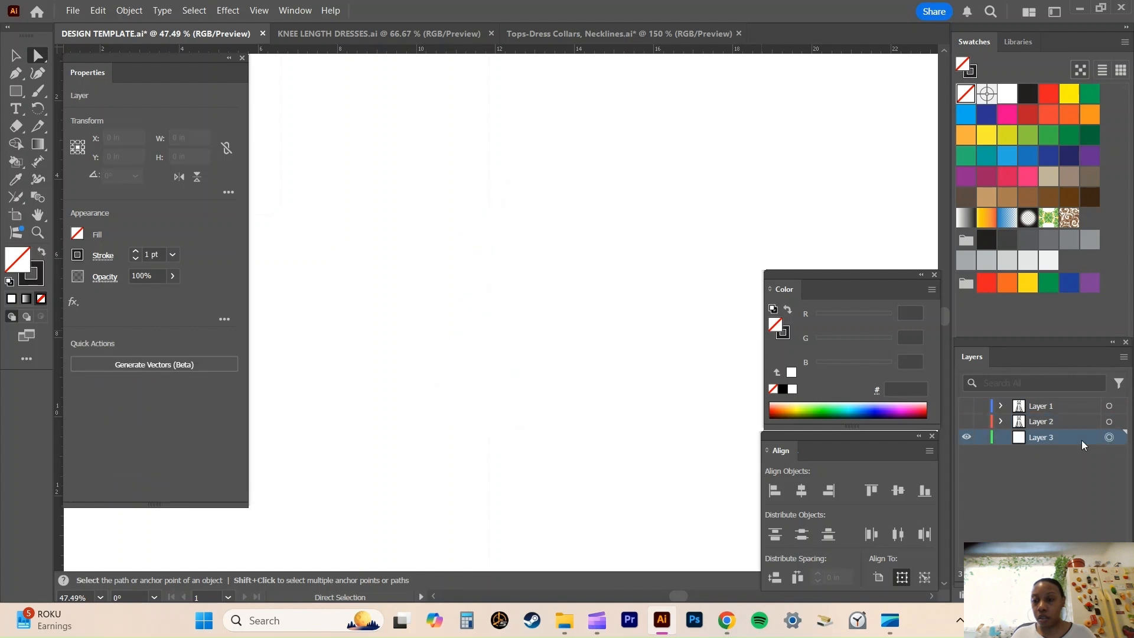
key(ctrl+v)
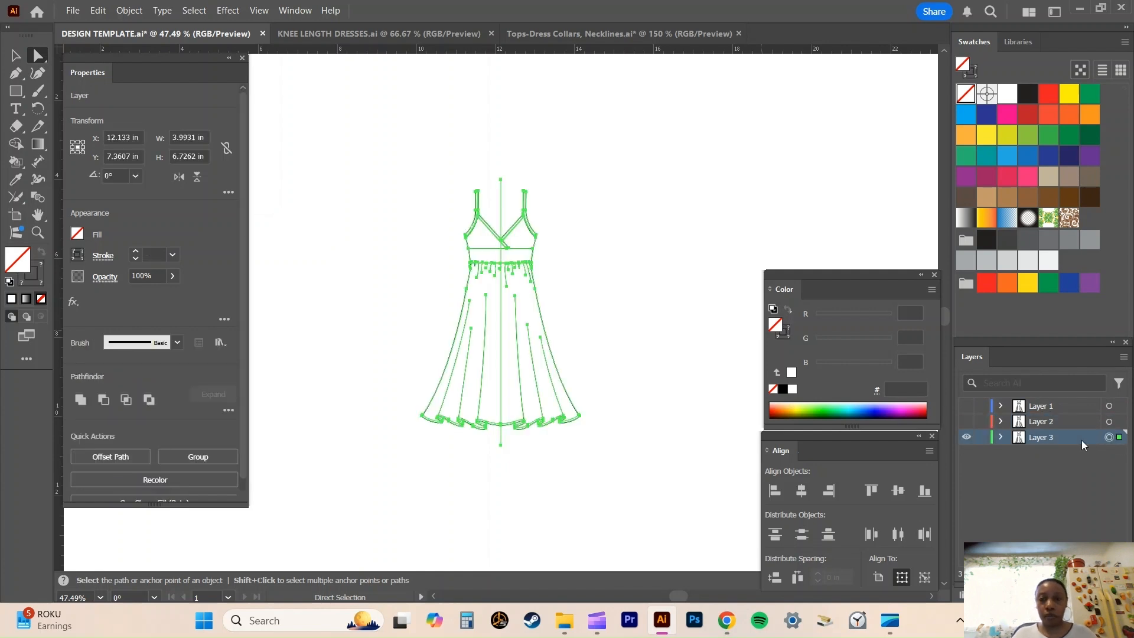
click(967, 437)
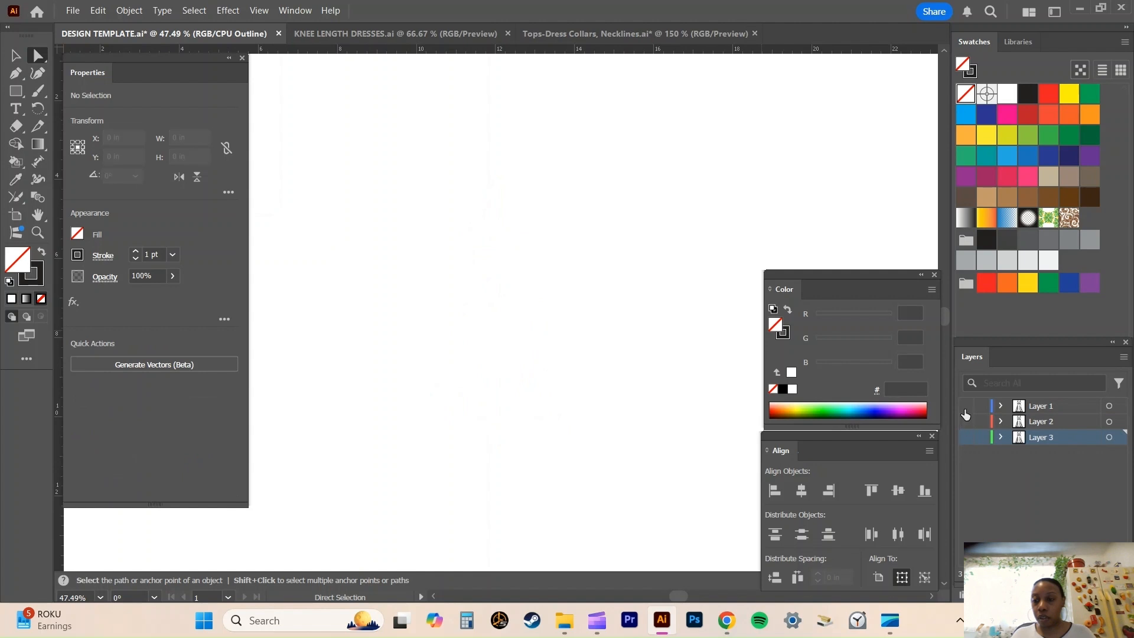
Show Layer 1 again, make it the active layer and hide its centre guide.
click(966, 406)
click(1109, 406)
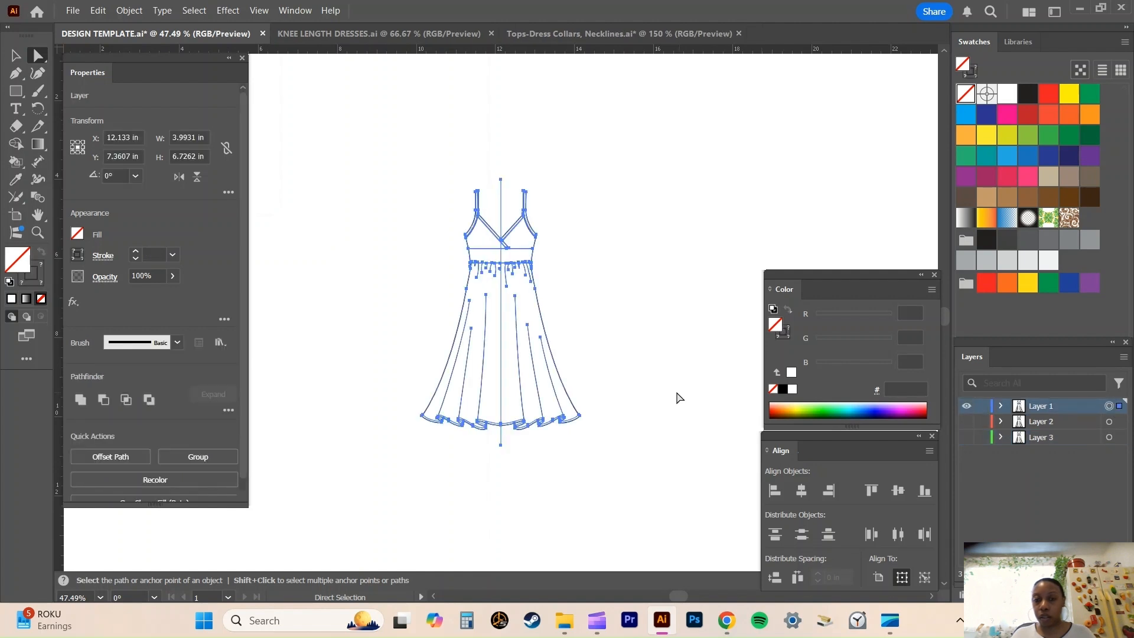
click(633, 365)
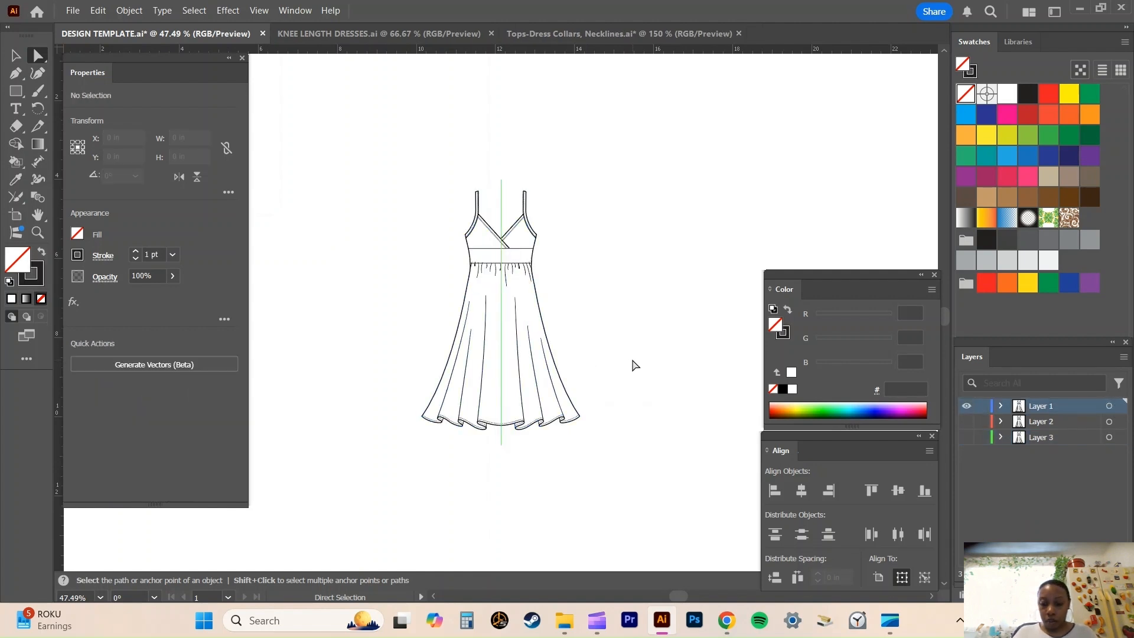
key(ctrl+1)
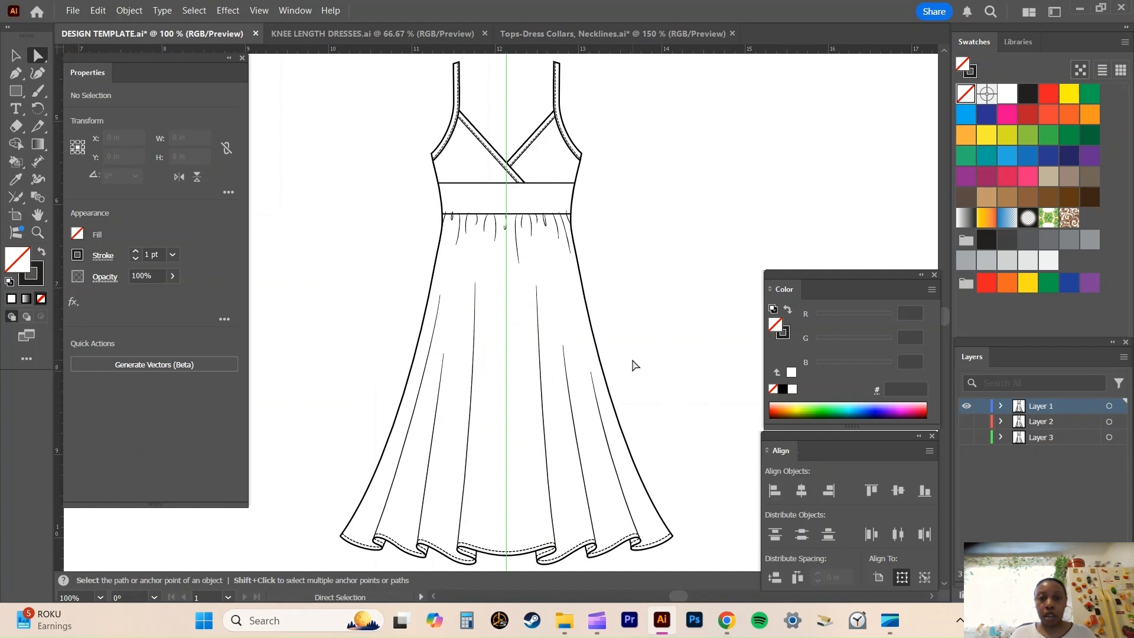
scroll(640, 350, up, 2)
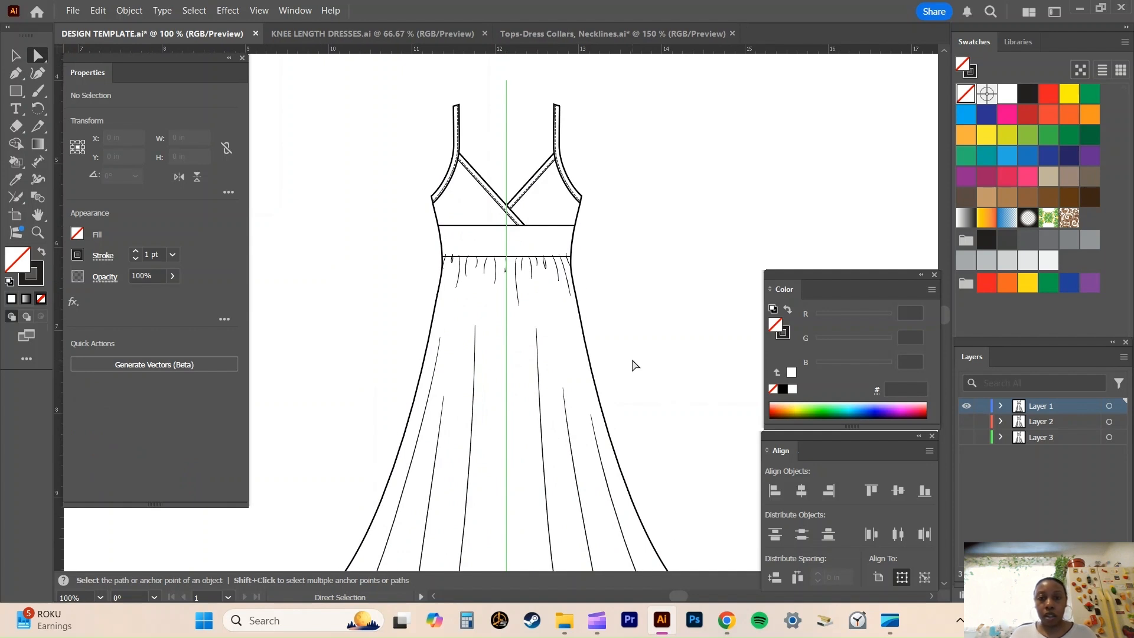
click(1000, 406)
scroll(1051, 455, down, 3)
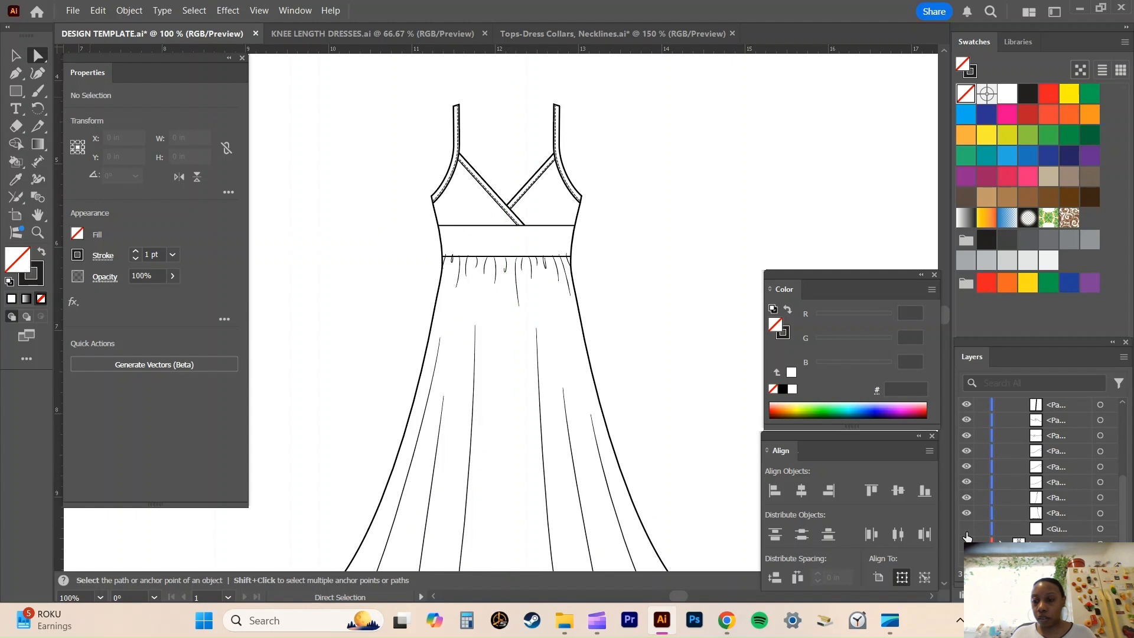
scroll(987, 493, up, 3)
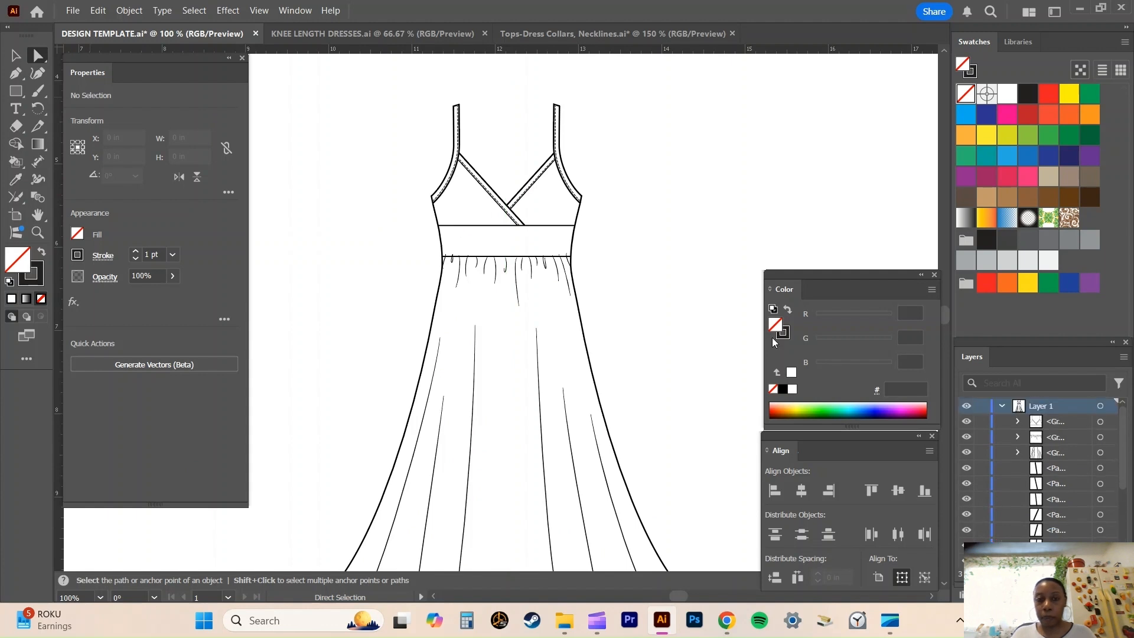
scroll(646, 288, up, 1)
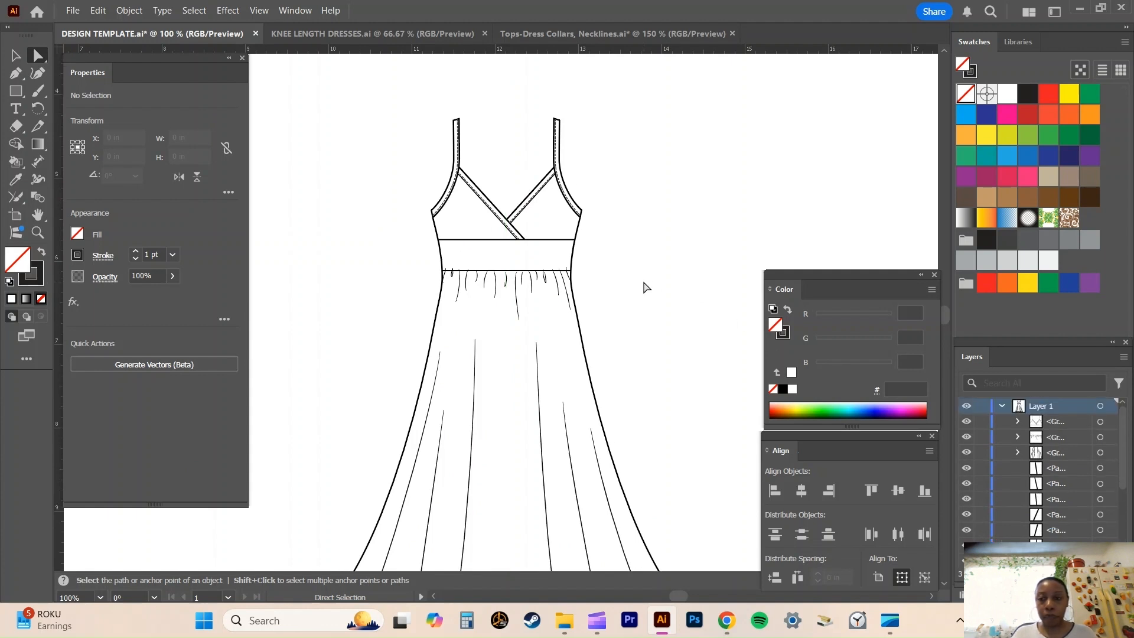
click(1002, 406)
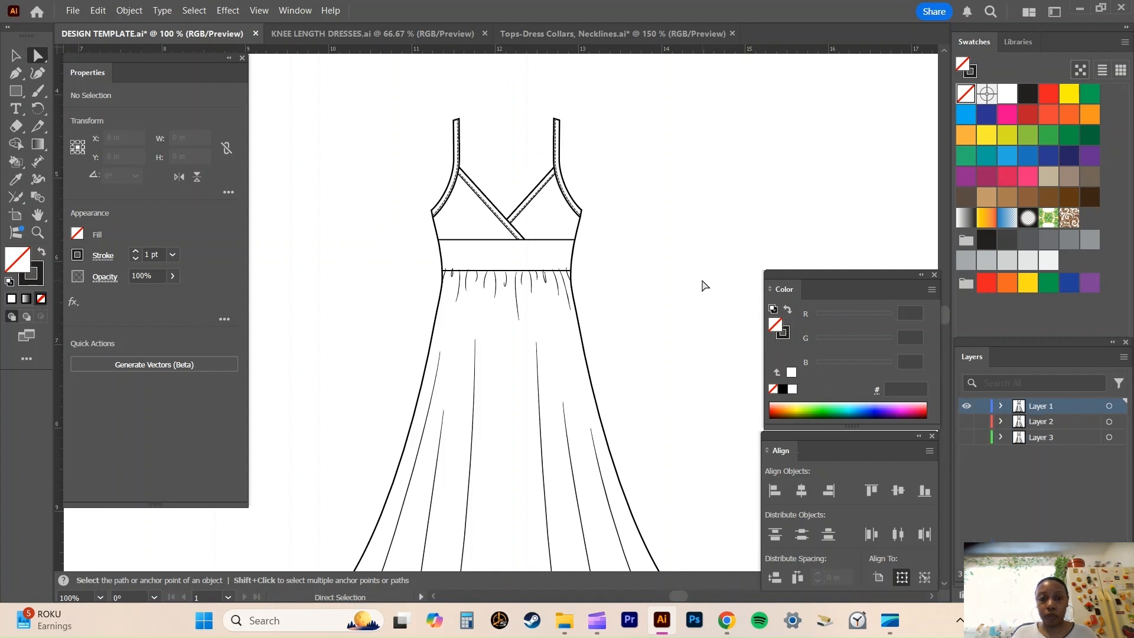
Briefly hide and reshow the waist gathers group in Layer 1 to check which part of the dress it holds.
click(1001, 406)
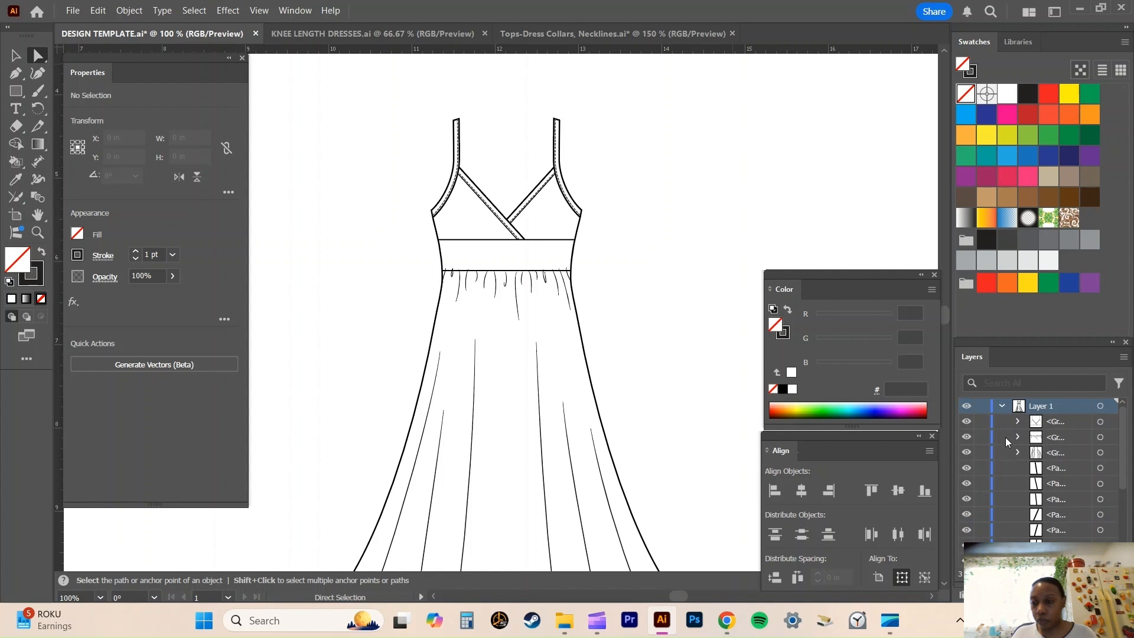
click(970, 440)
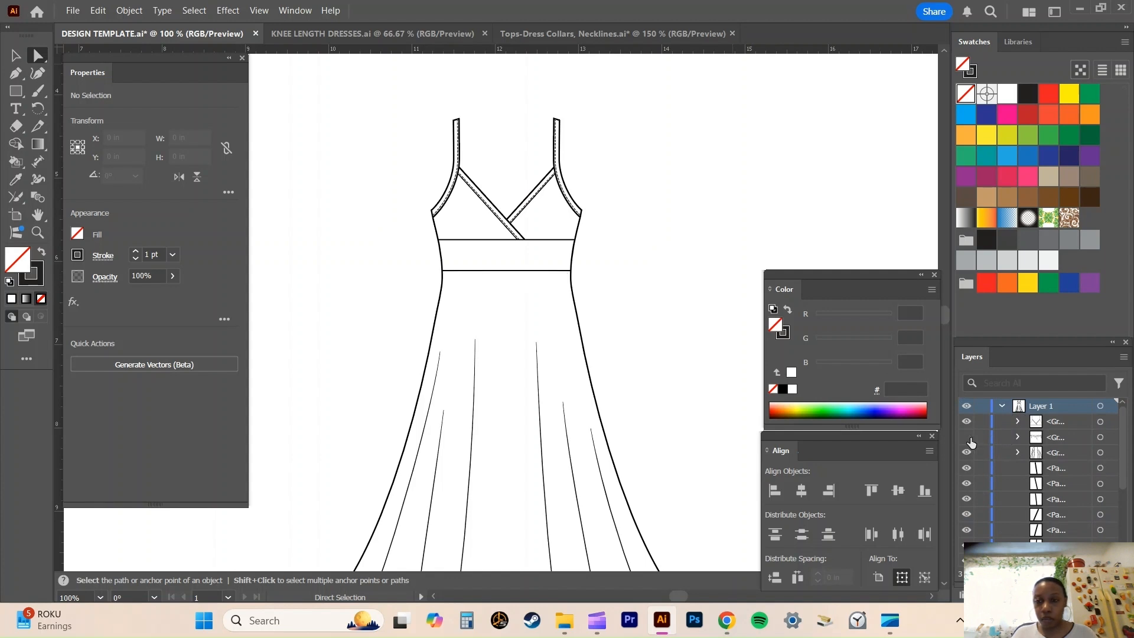
click(967, 438)
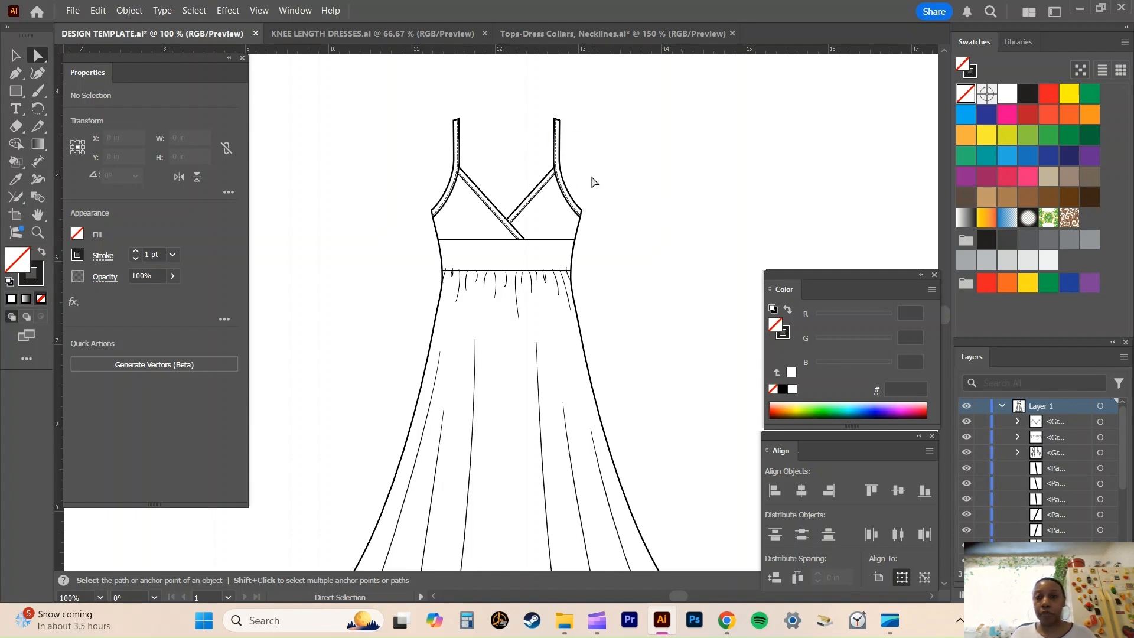
Open the user-defined swatch library CW DOTS BLACK.
click(1125, 42)
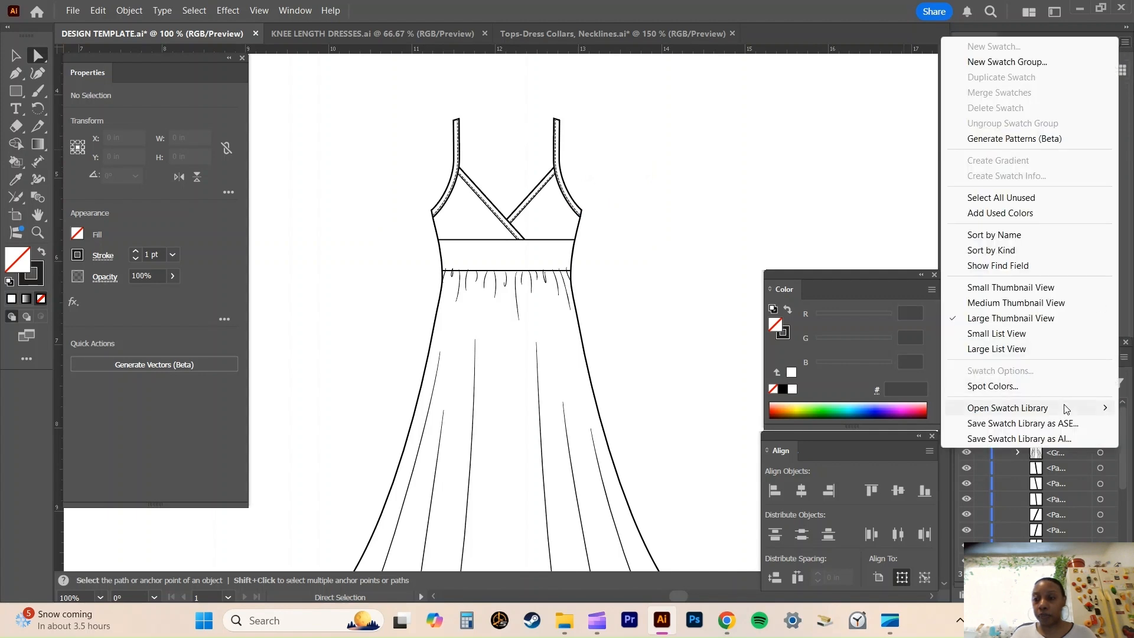
mouse_move(1066, 407)
mouse_move(900, 387)
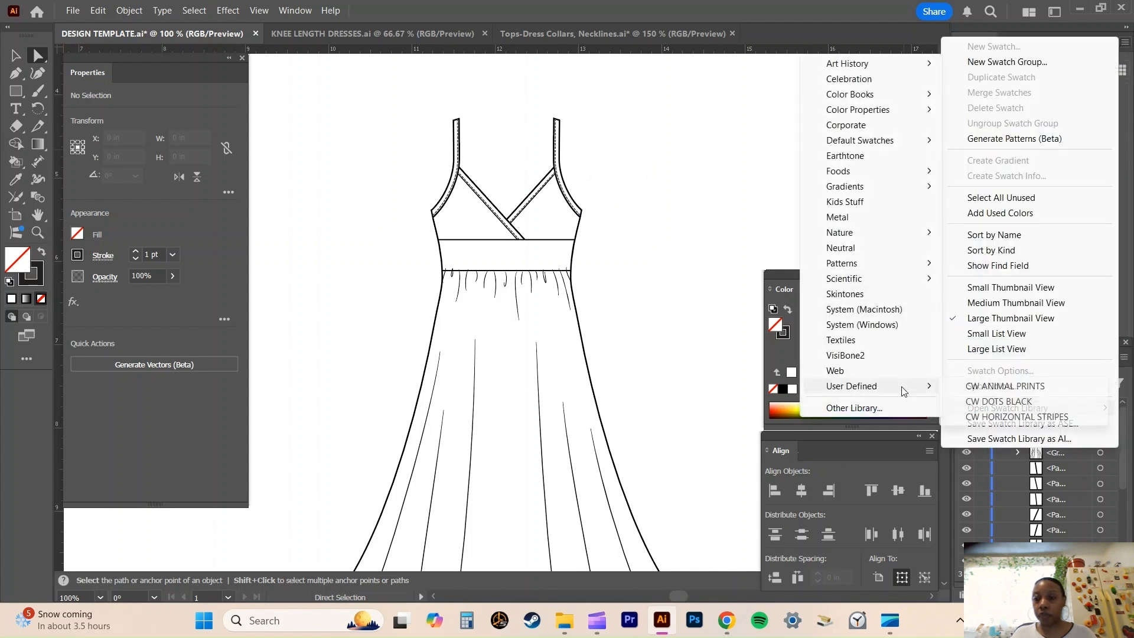
click(1002, 401)
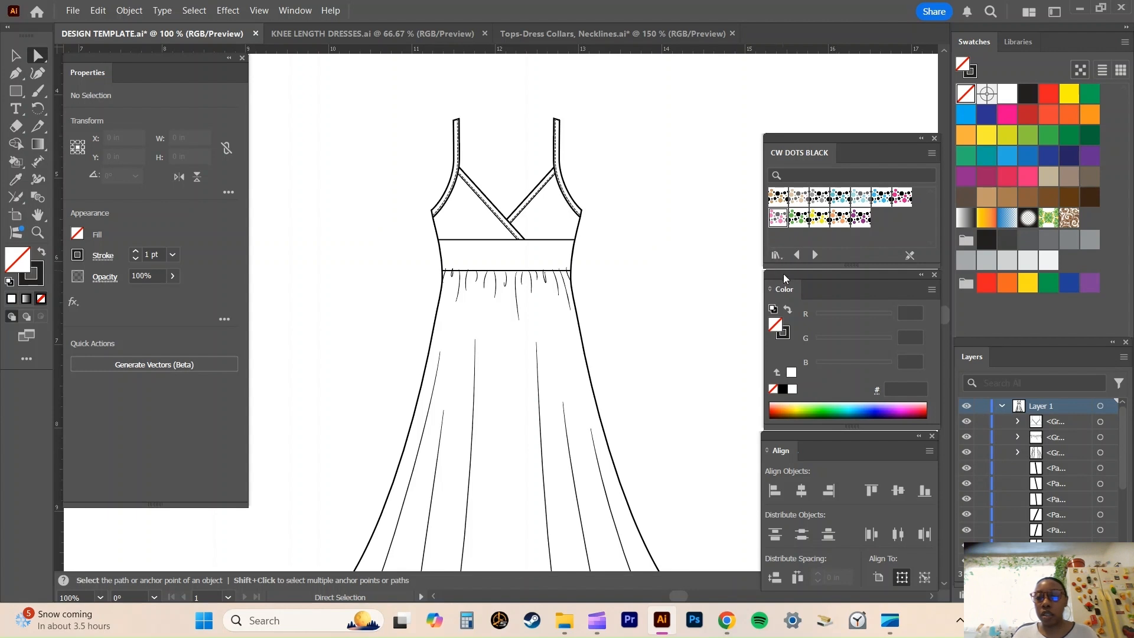
Convert the whole Layer 1 dress into a Live Paint group and fill the skirt with the pink and black dots pattern.
scroll(675, 255, down, 1)
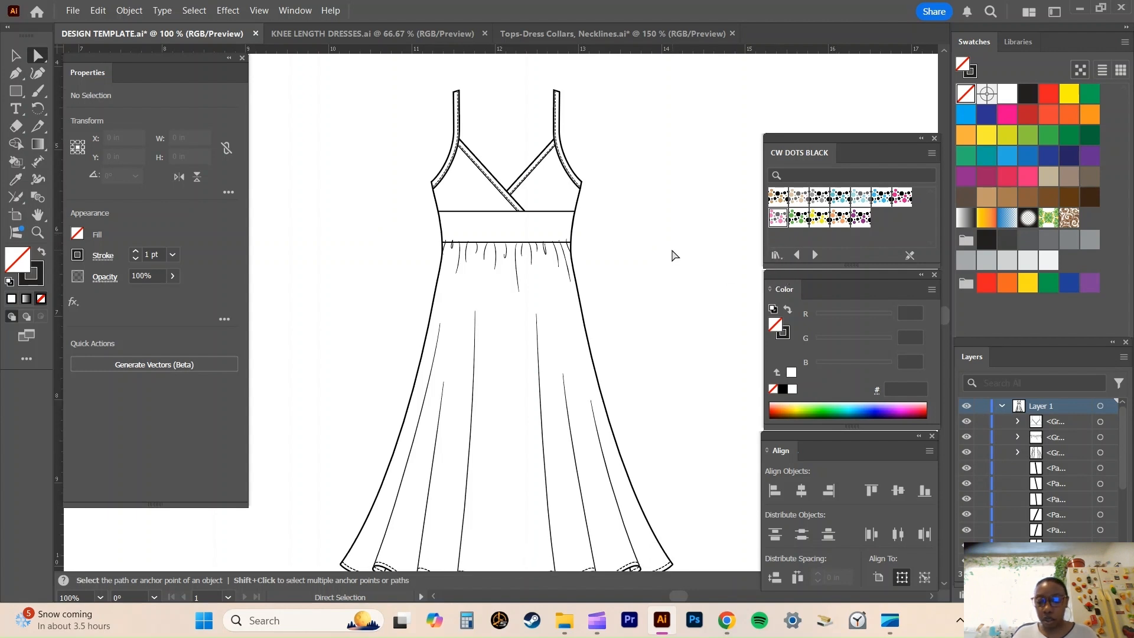
key(ctrl+minus)
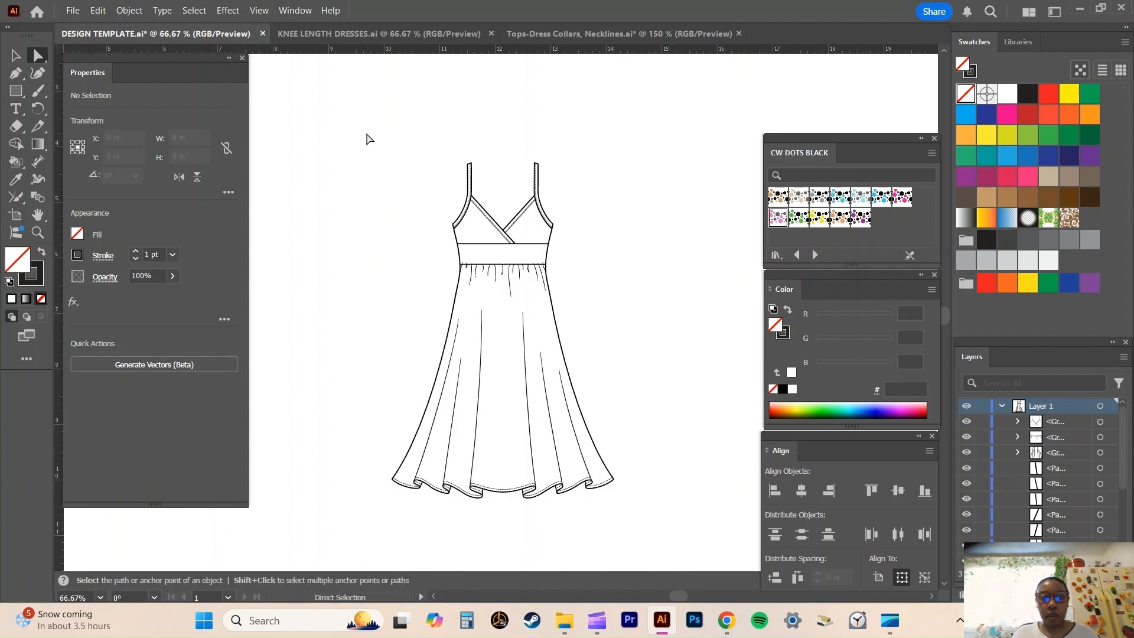
drag(366, 138, 678, 527)
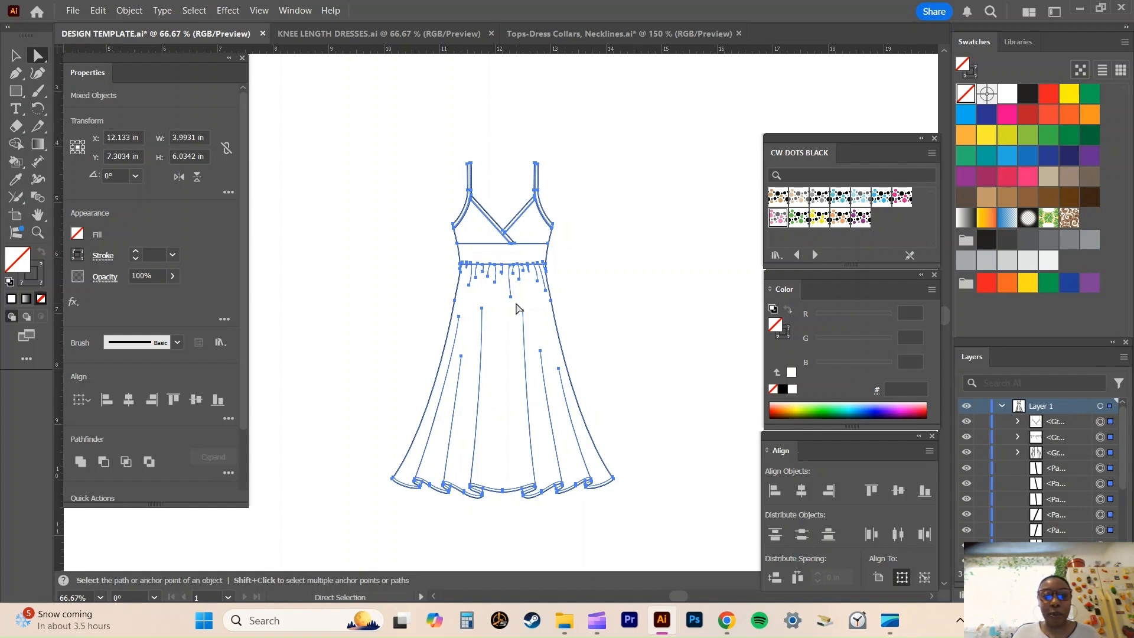
key(ctrl+equal)
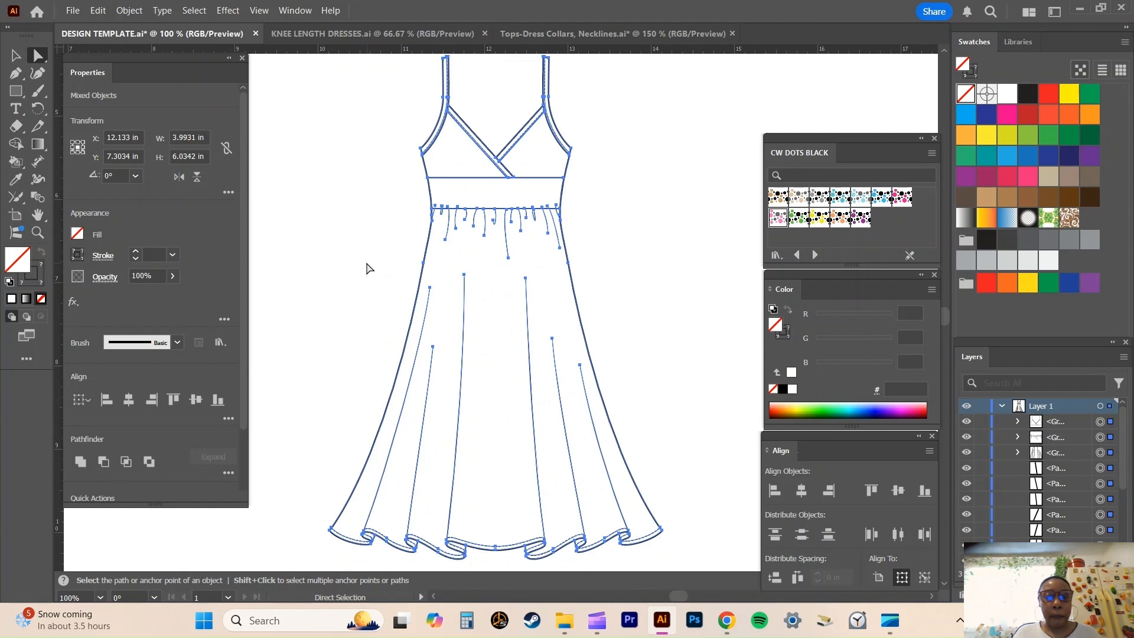
click(10, 160)
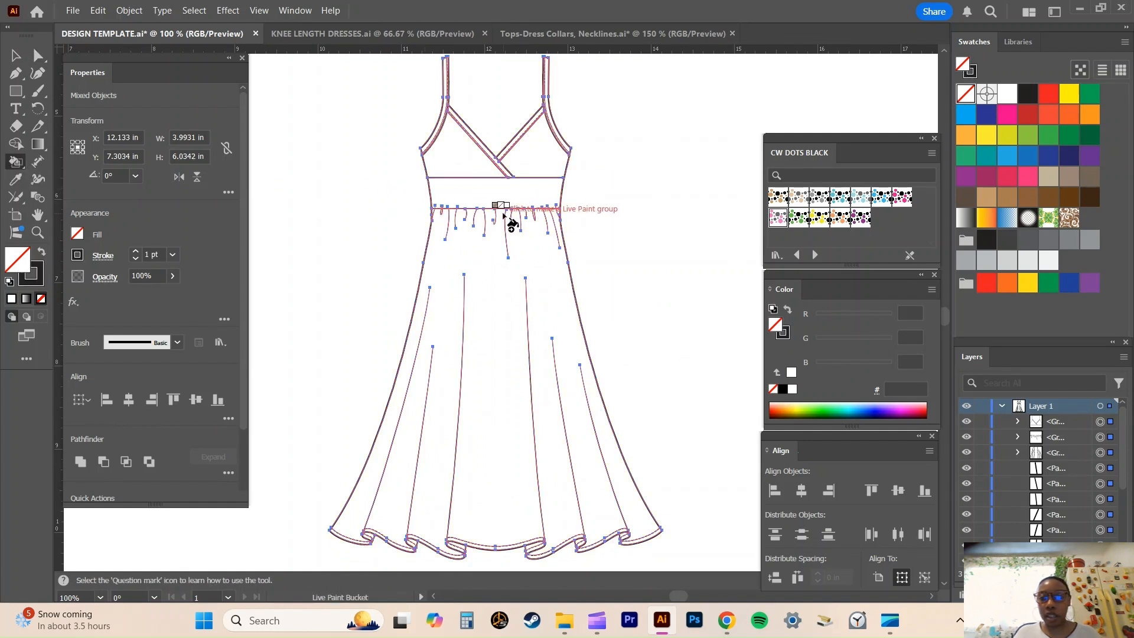
click(494, 266)
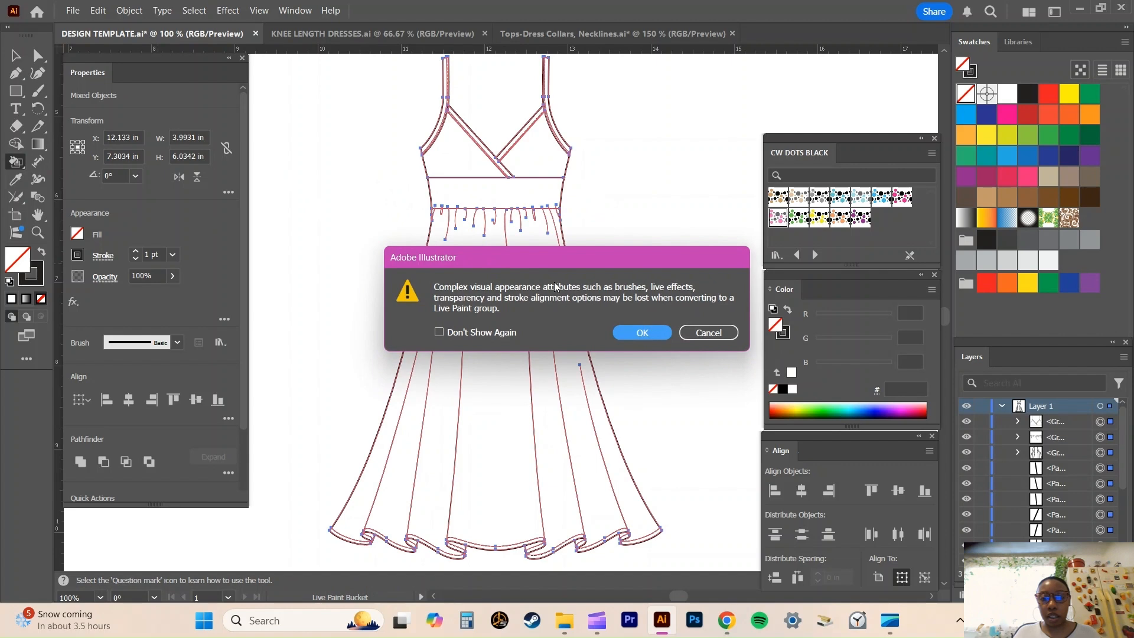
click(636, 331)
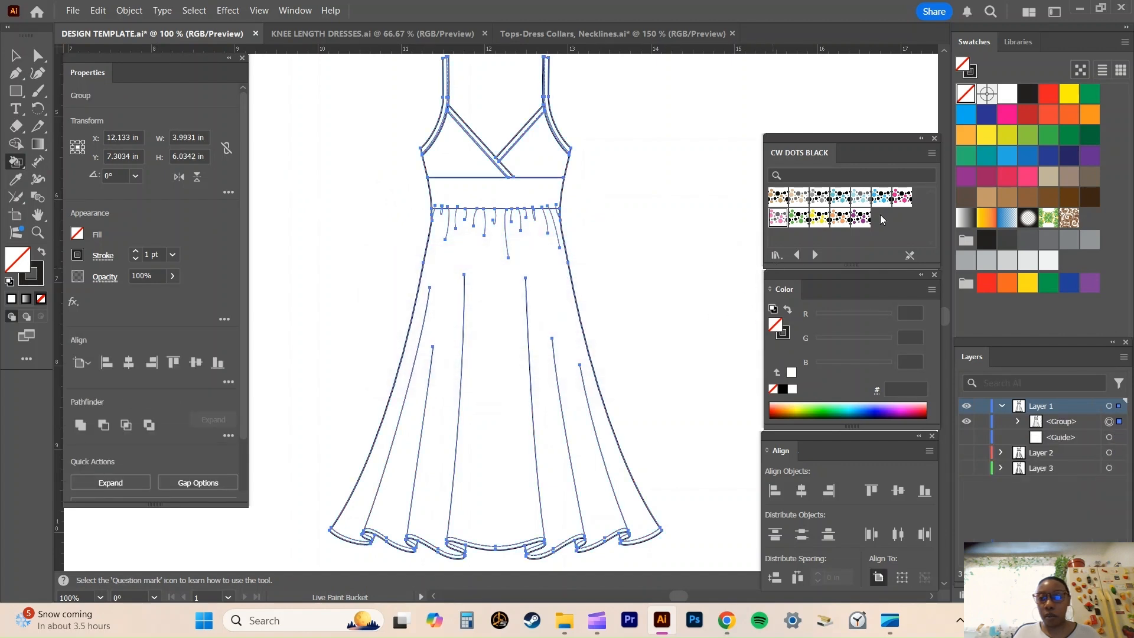
click(907, 201)
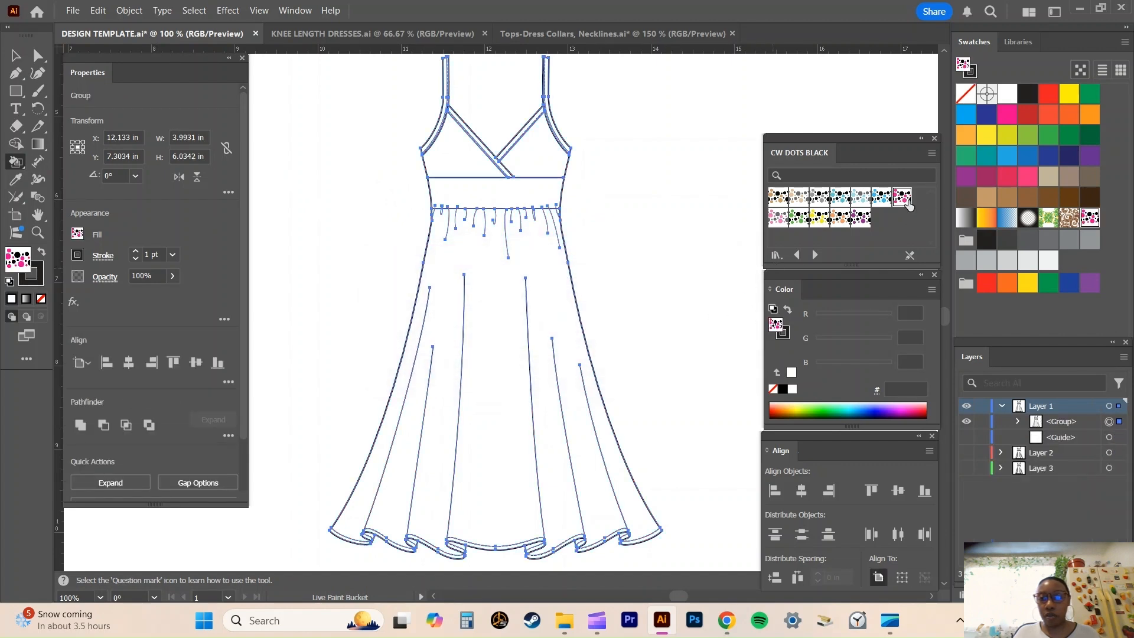
click(474, 257)
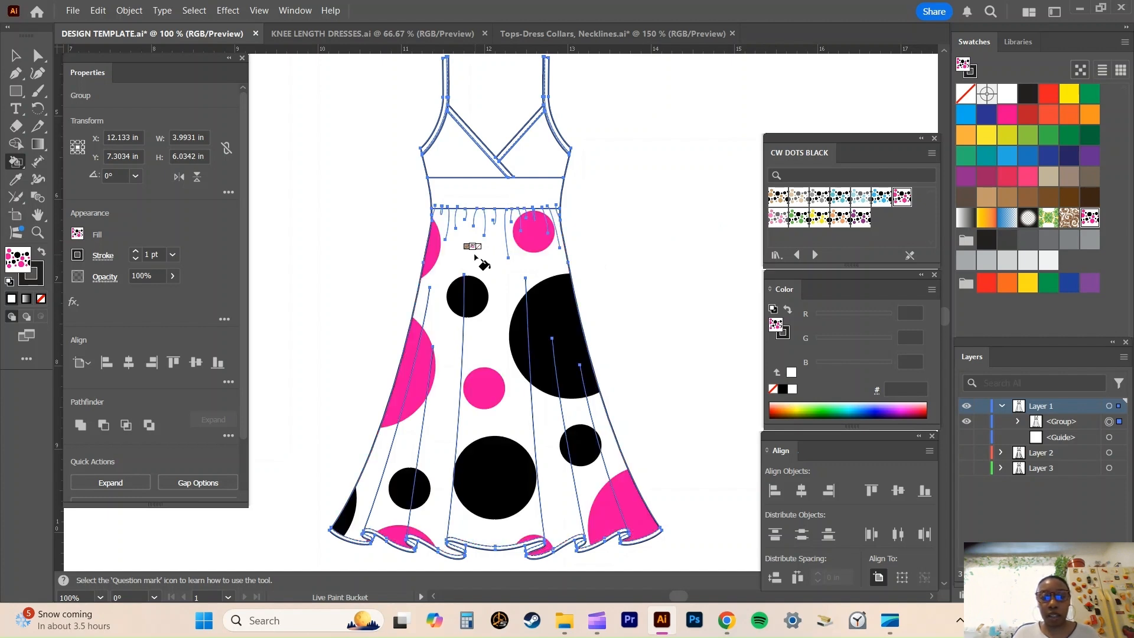
Fill the hem band sections from the skirt's left edge to its centre with the pink and black dots pattern.
scroll(474, 257, down, 5)
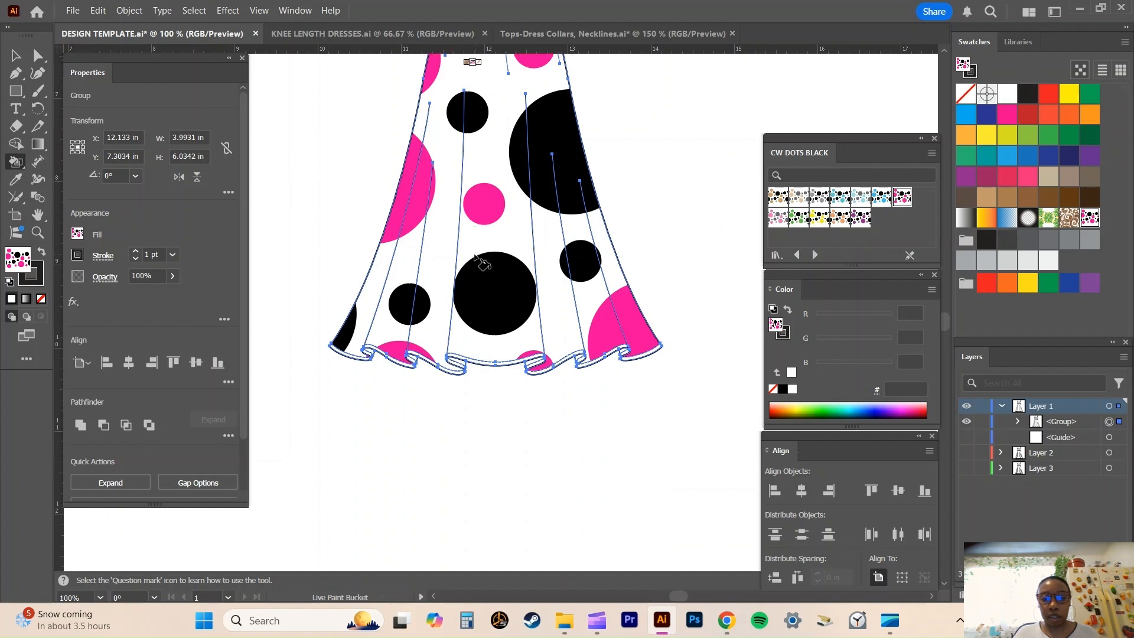
key(ctrl+plus)
key(ctrl+plus)
key(ctrl+plus)
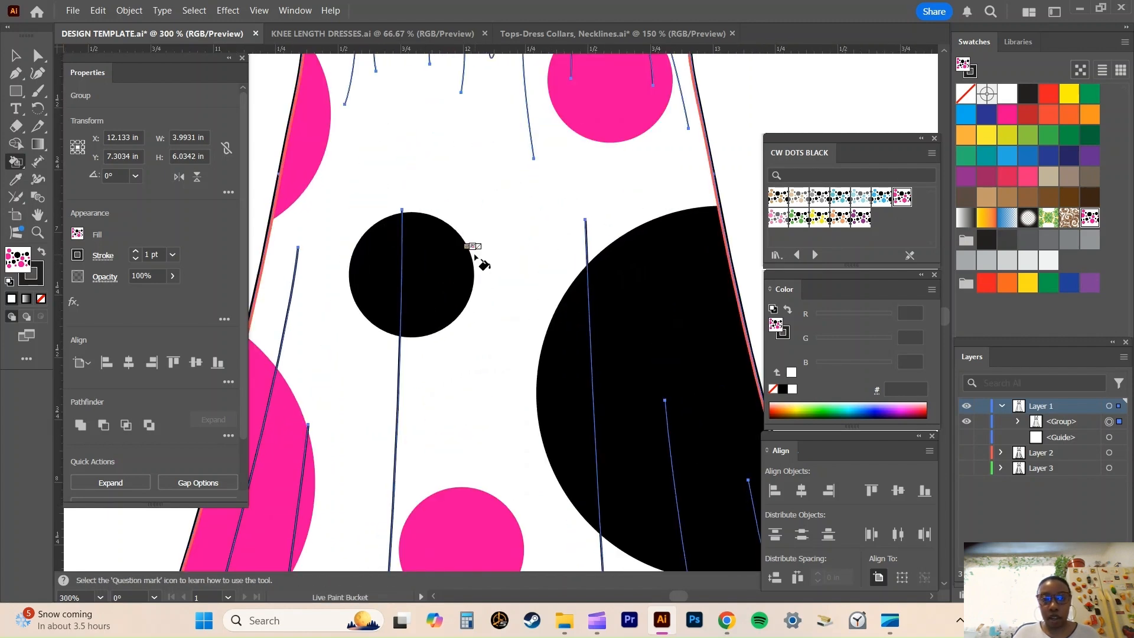
scroll(475, 257, down, 3)
scroll(476, 258, down, 12)
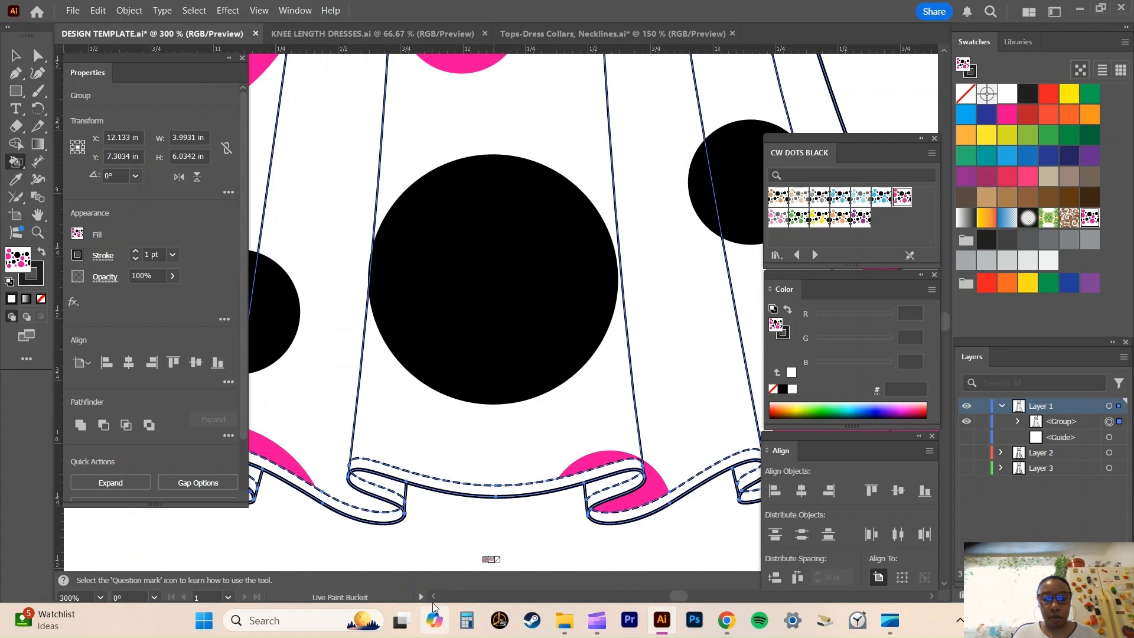
scroll(434, 604, left, 8)
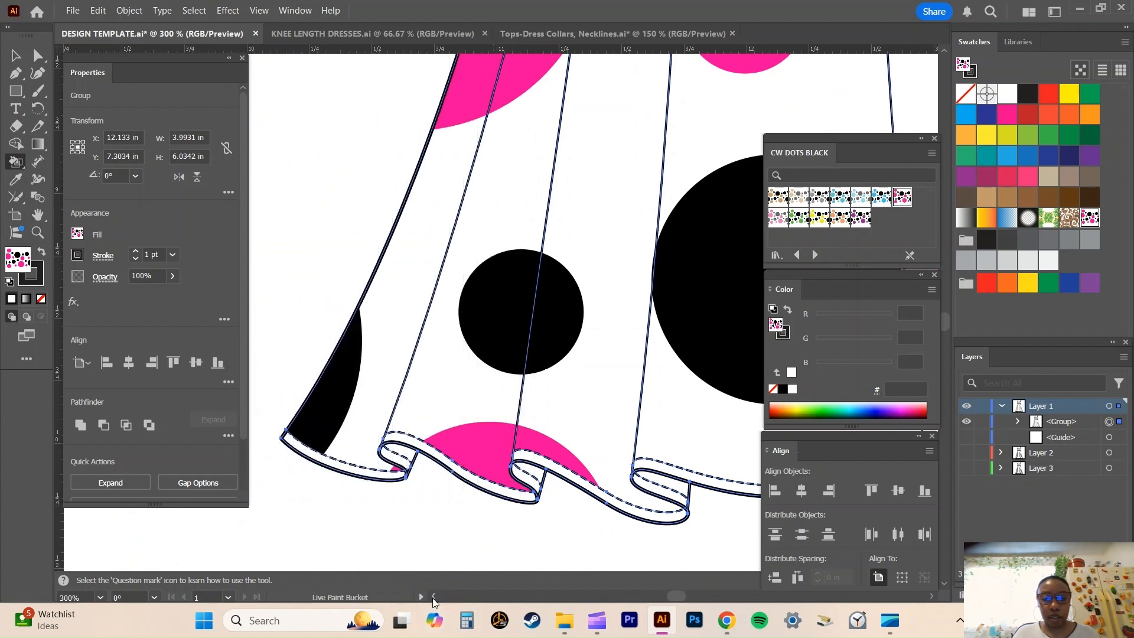
scroll(426, 435, down, 3)
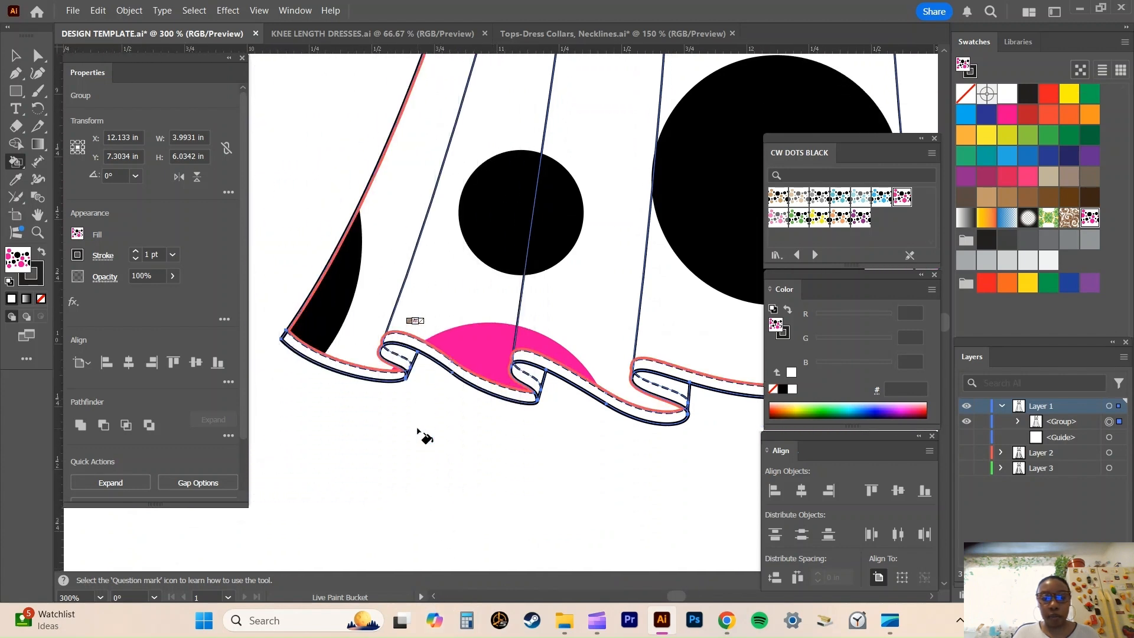
click(339, 369)
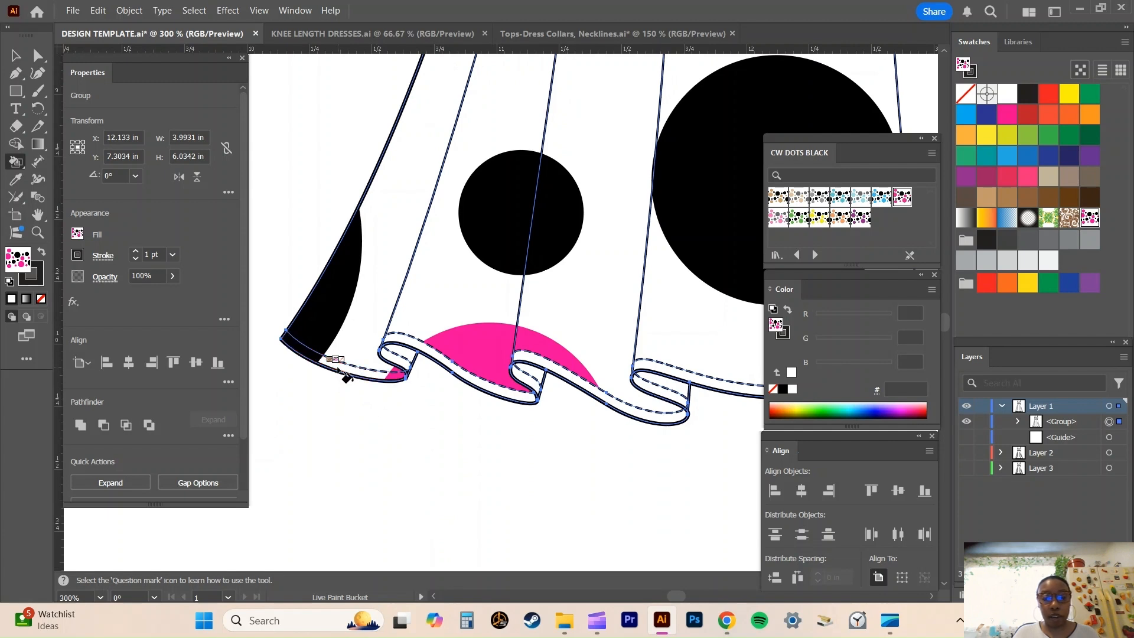
click(407, 342)
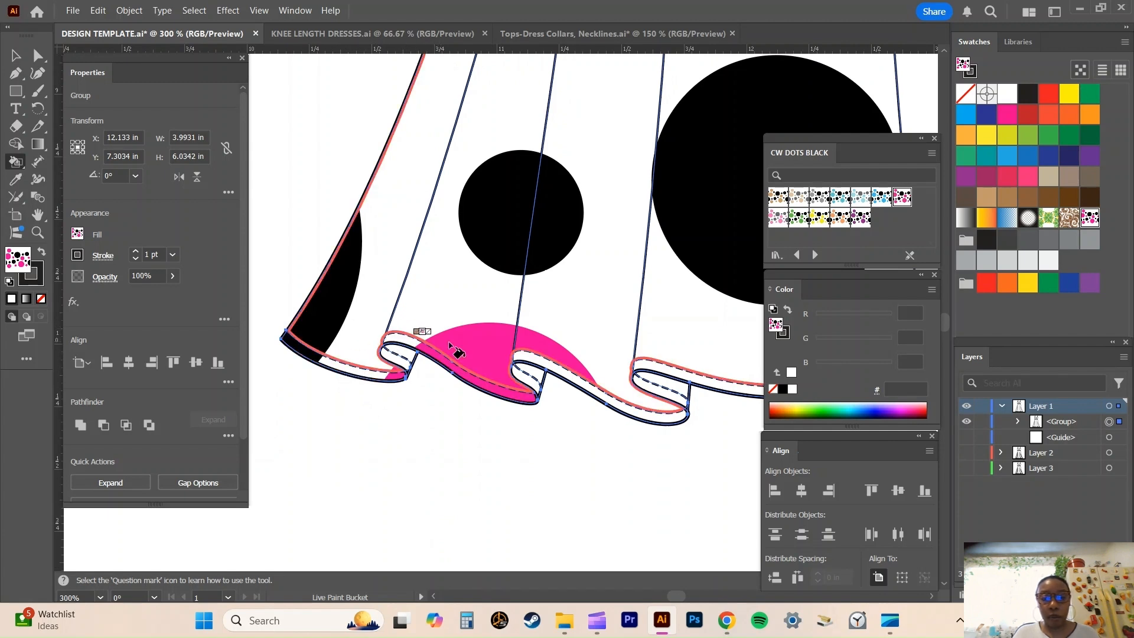
click(537, 358)
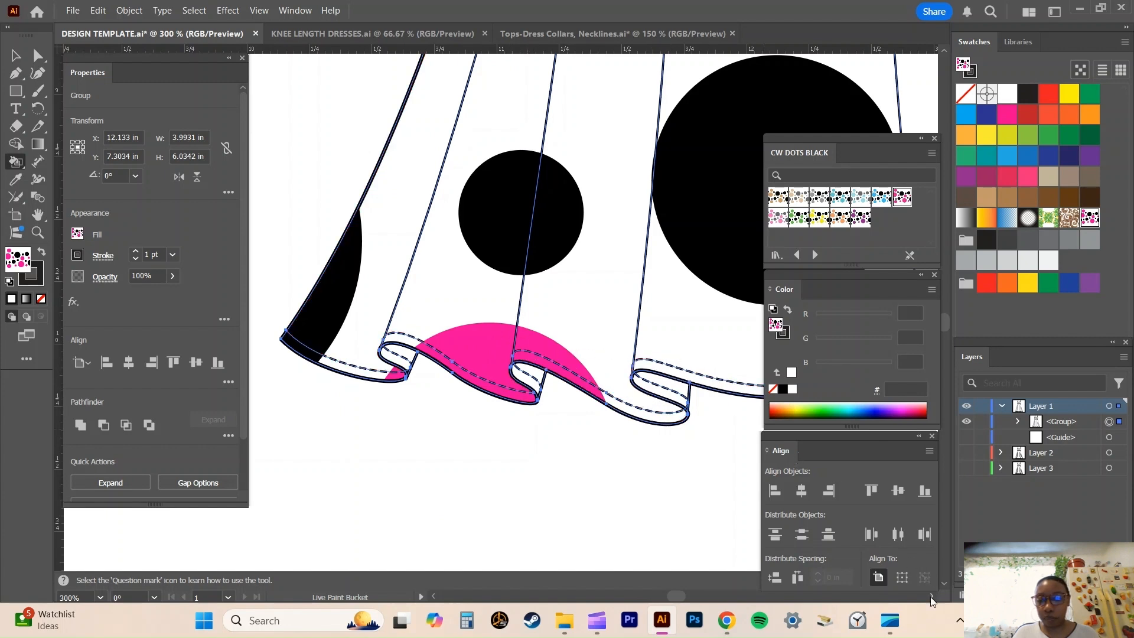
Continue the pink and black dots pattern through the hem band sections up to the skirt's right edge.
scroll(931, 601, right, 10)
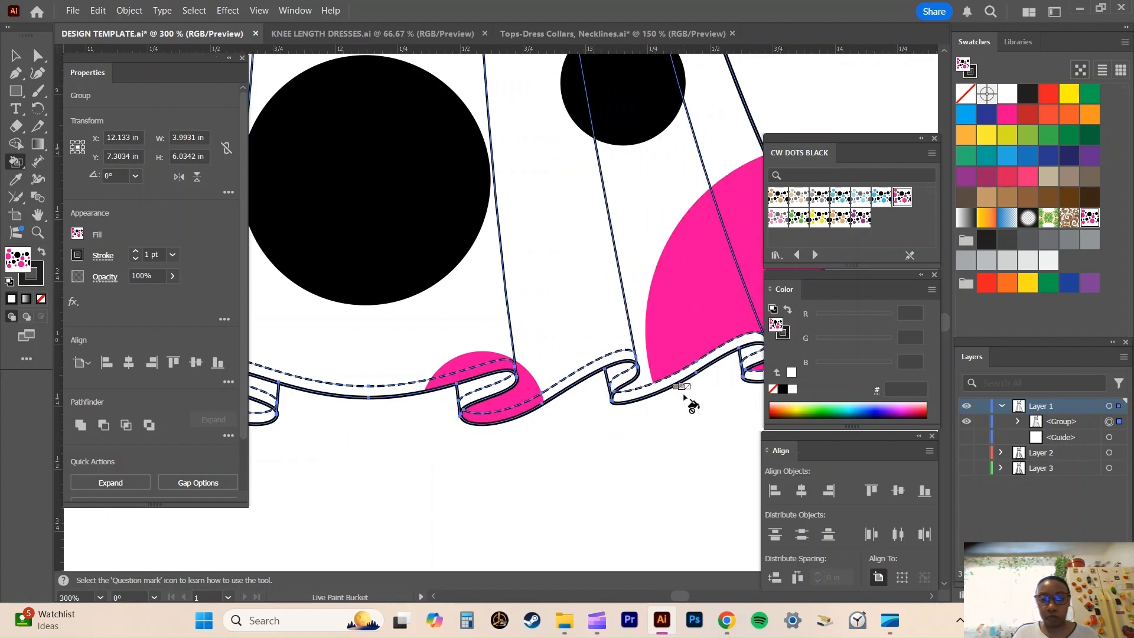
click(673, 388)
key(a)
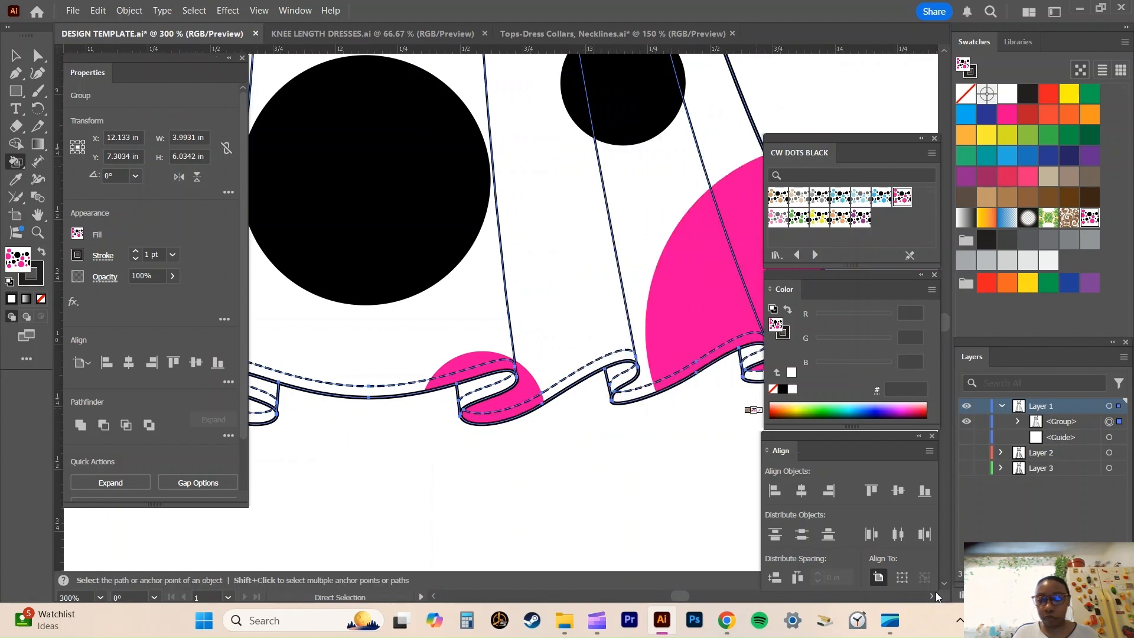
scroll(933, 595, right, 4)
key(k)
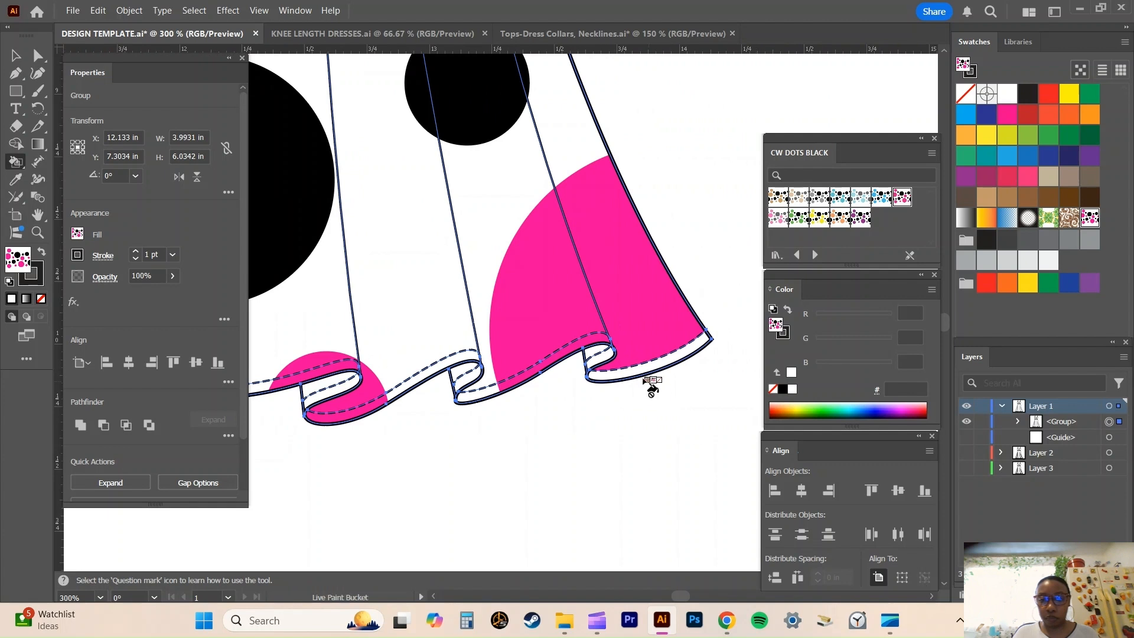
click(633, 373)
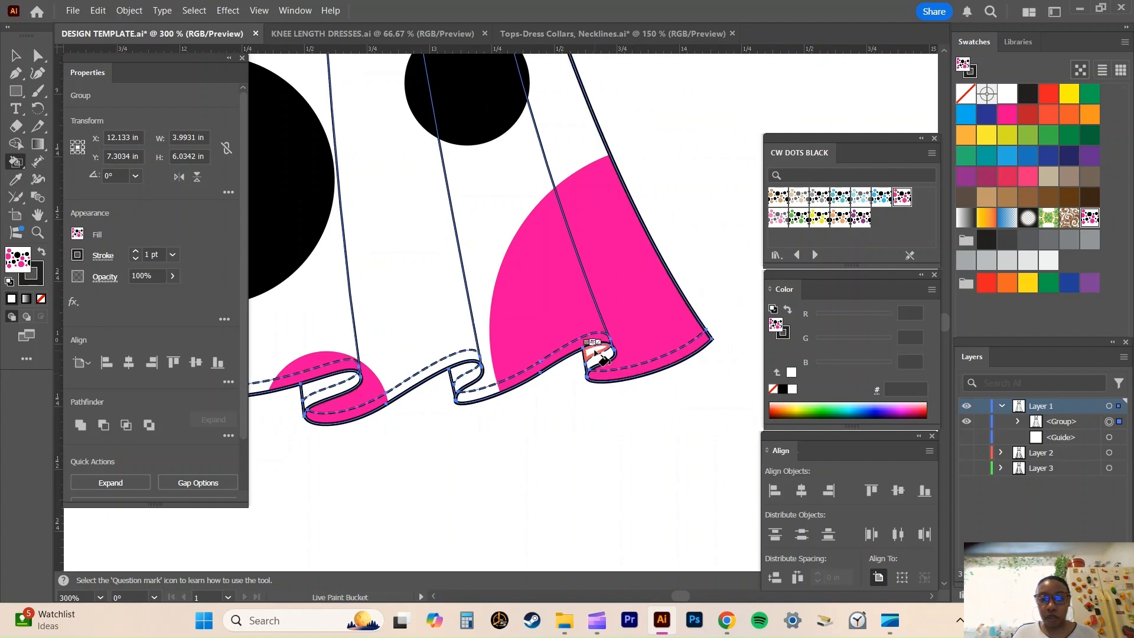
Fill the inner folds of the ruffled hem with the paler pink dots swatch from CW DOTS BLACK.
click(782, 223)
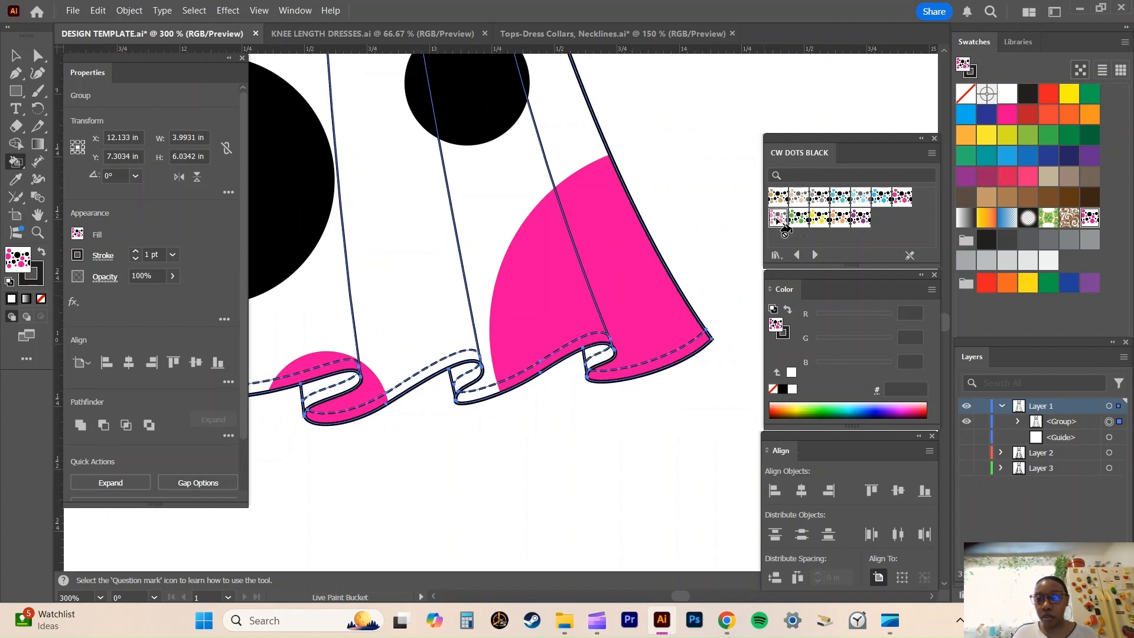
click(601, 361)
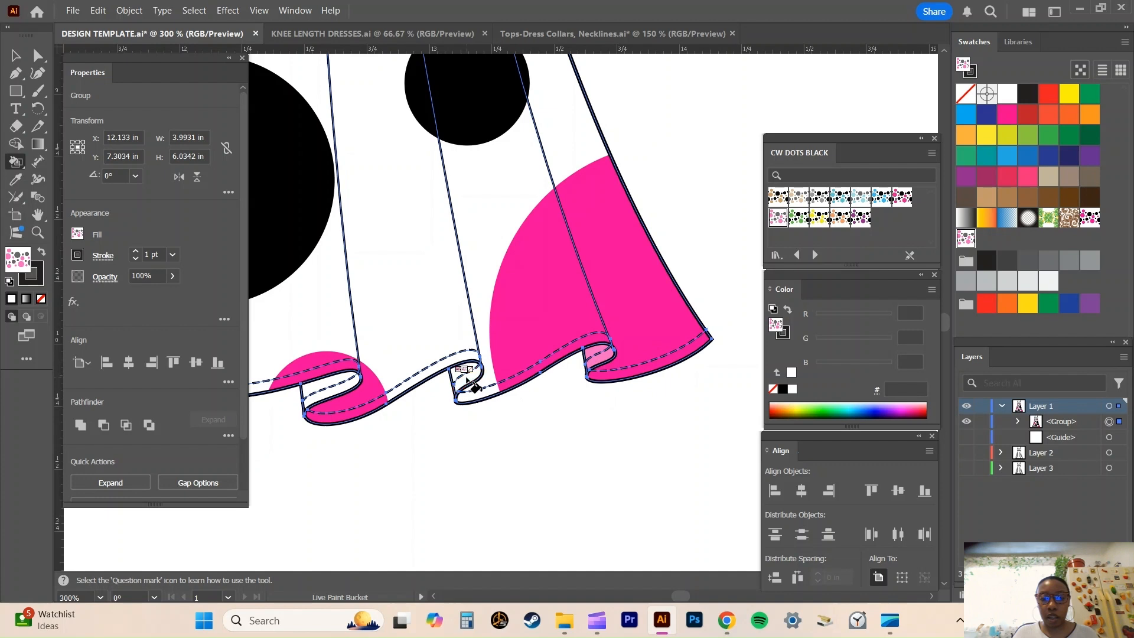
click(330, 378)
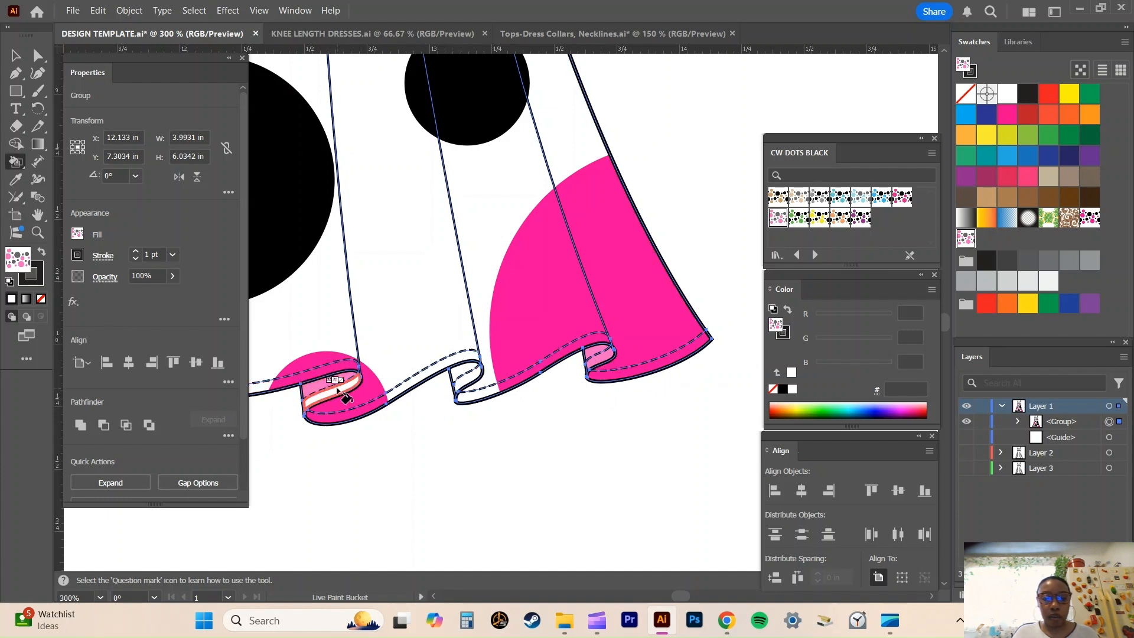
click(433, 596)
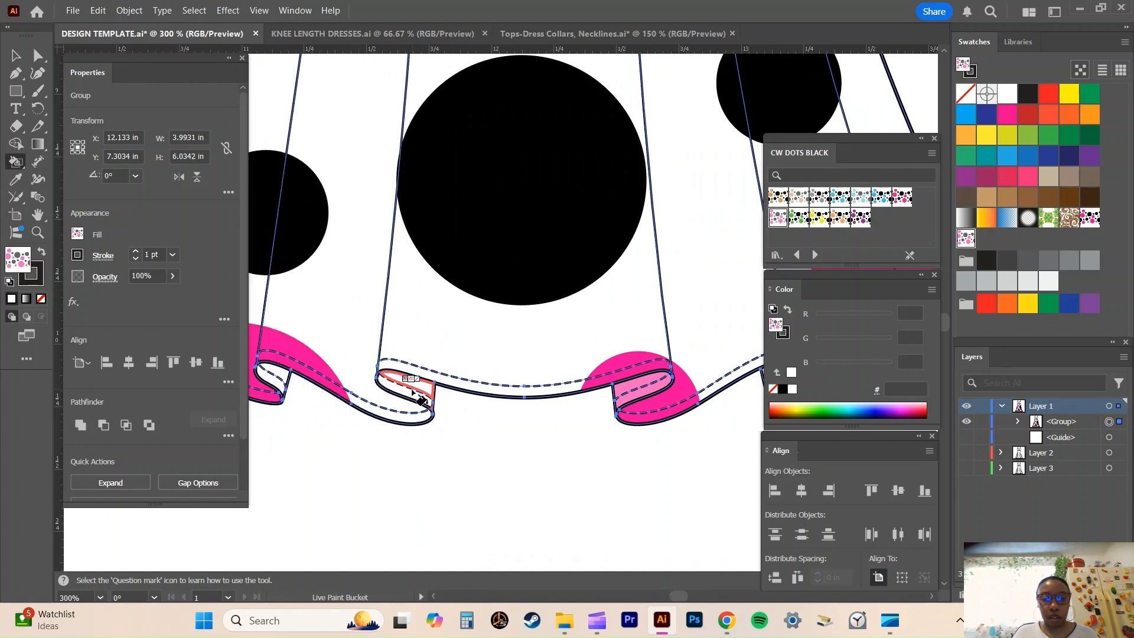
click(435, 594)
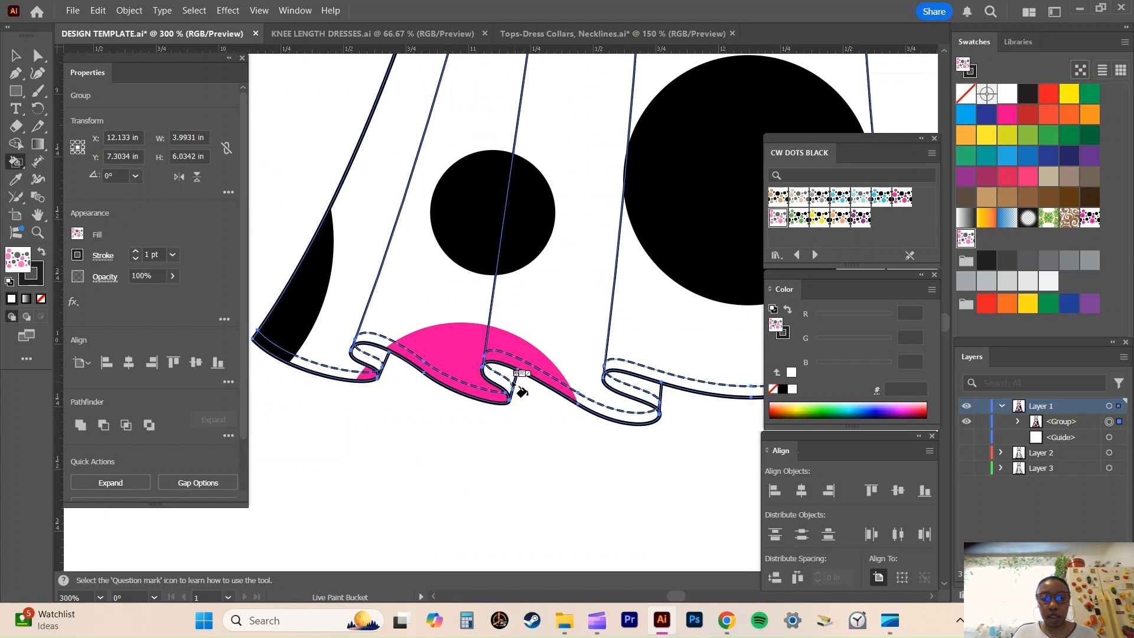
click(506, 391)
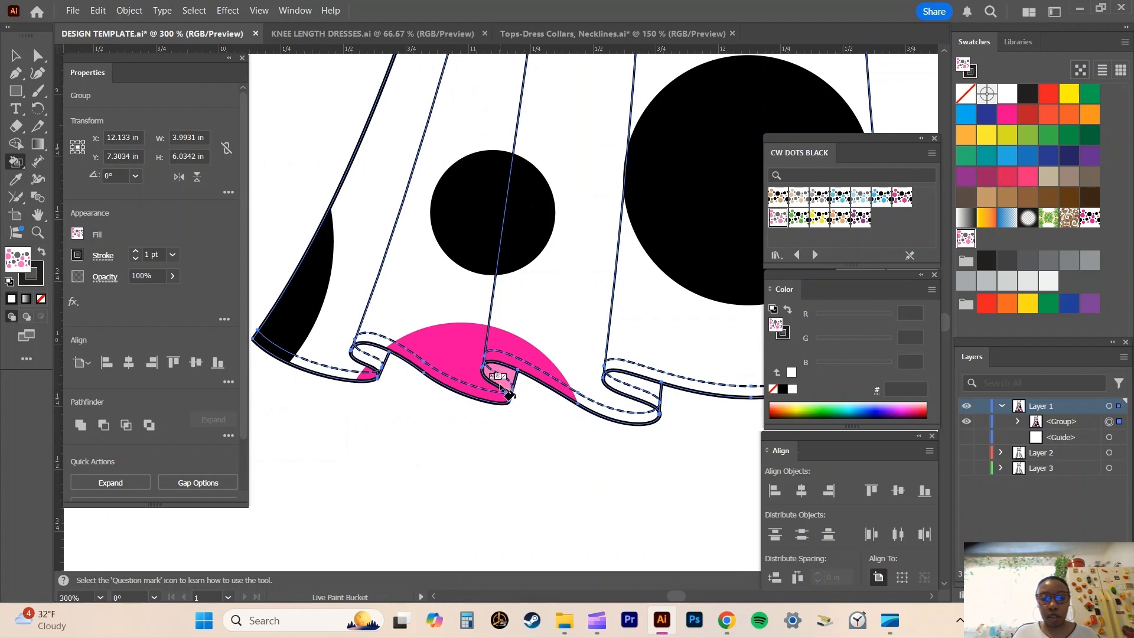
click(374, 366)
Fill the waistband above the gathers with solid black using Live Paint.
scroll(440, 424, up, 10)
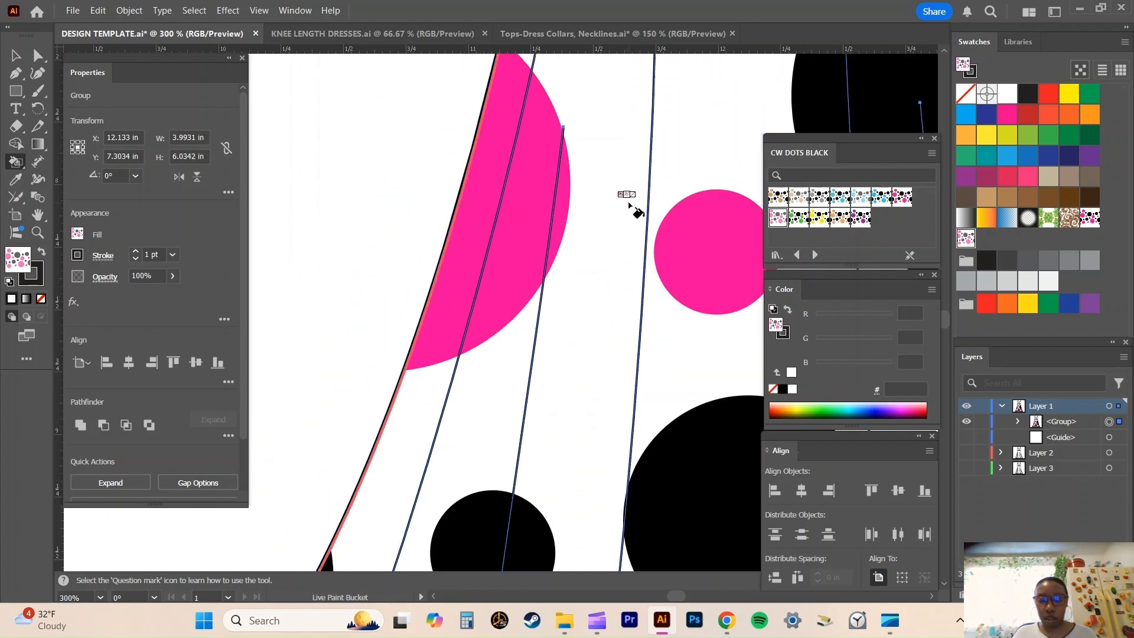
key(space)
drag(628, 201, 458, 567)
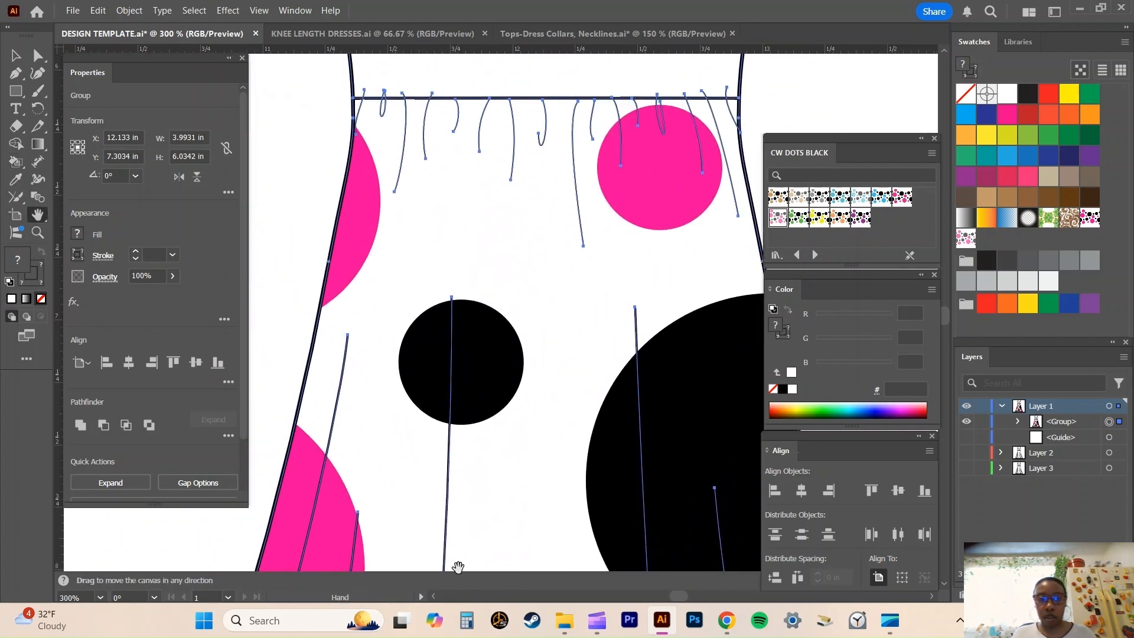
drag(544, 201, 529, 426)
key(k)
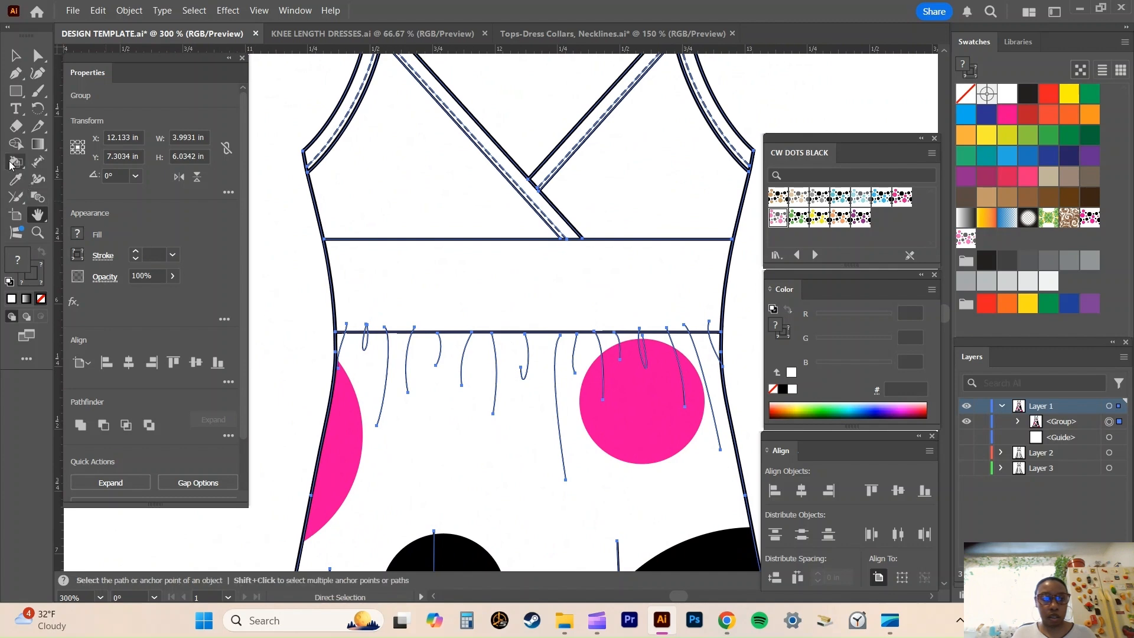
scroll(501, 271, up, 3)
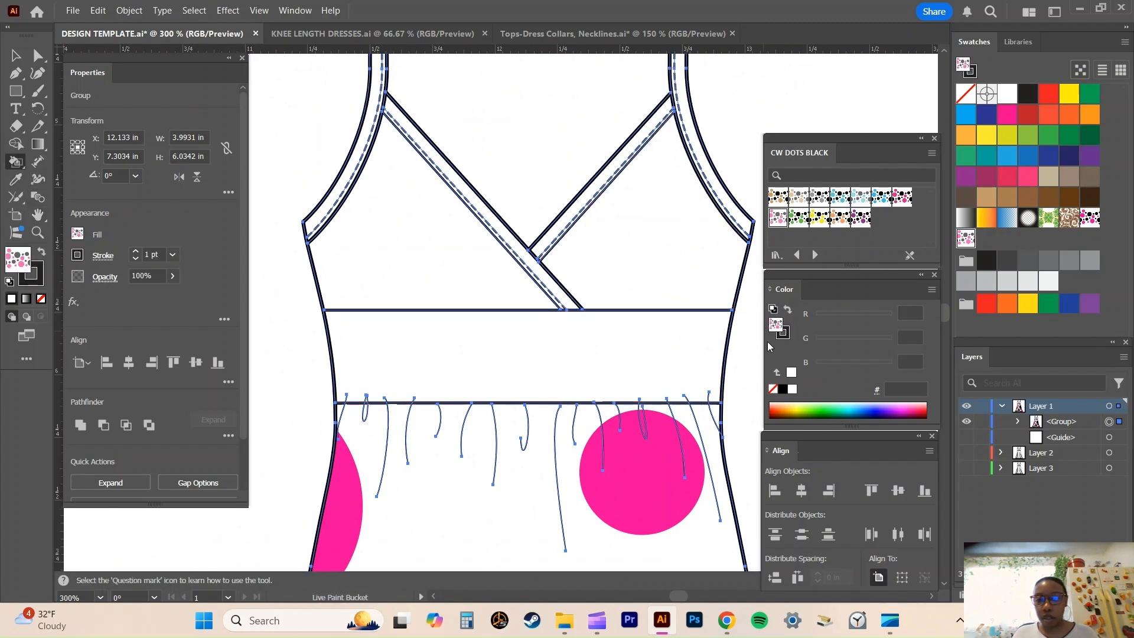
click(786, 390)
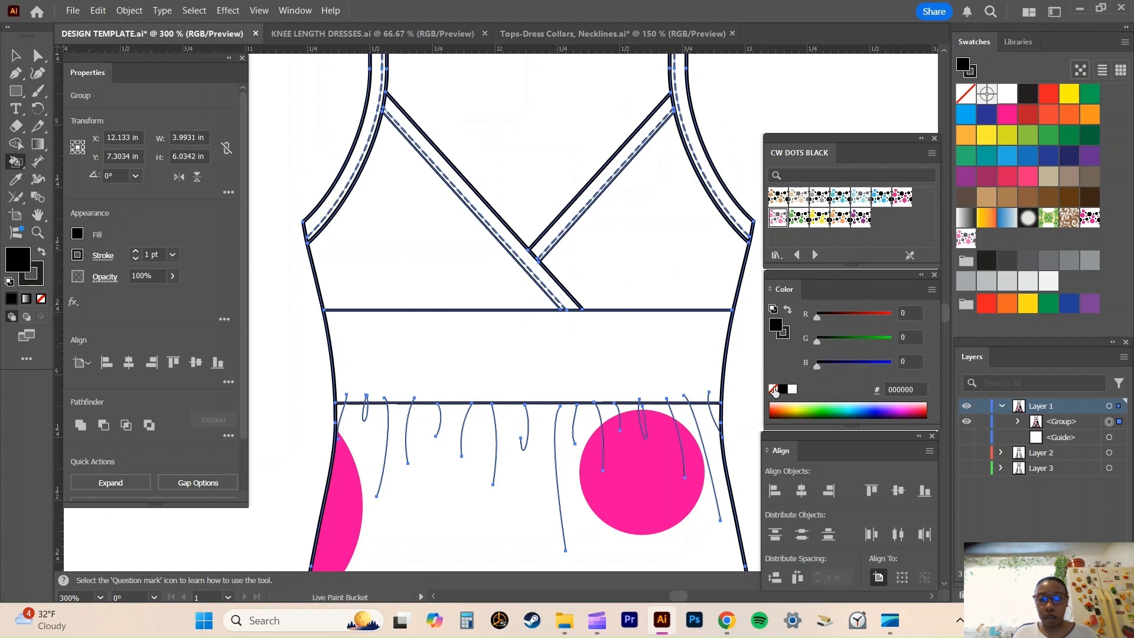
click(475, 355)
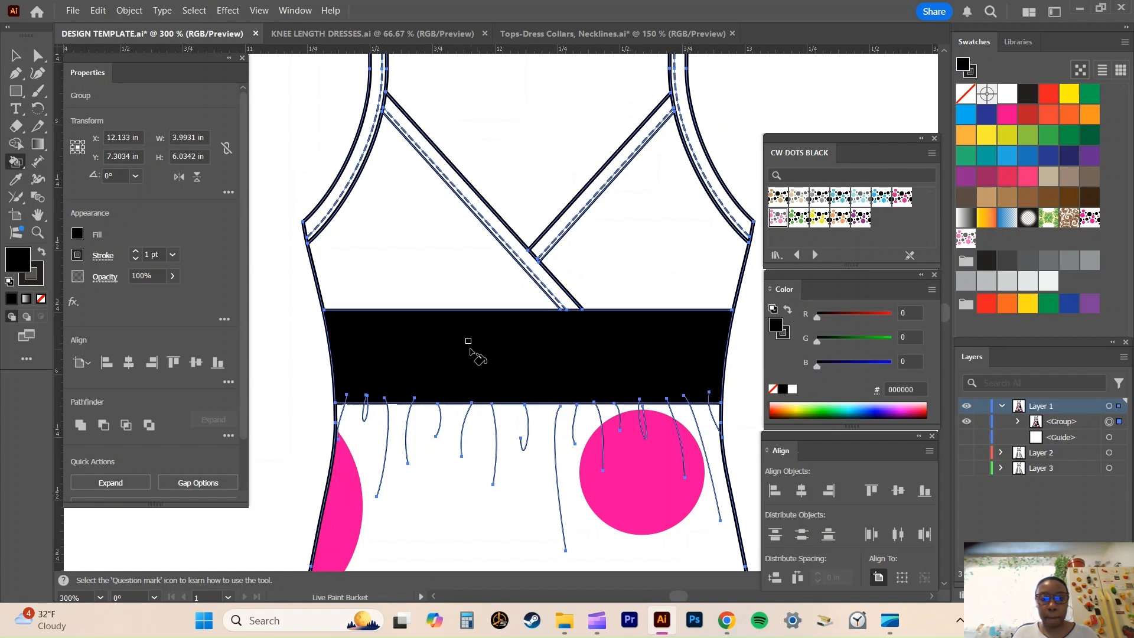
Fill both shoulder straps and the two crossed neckline bands with solid black.
scroll(468, 343, up, 2)
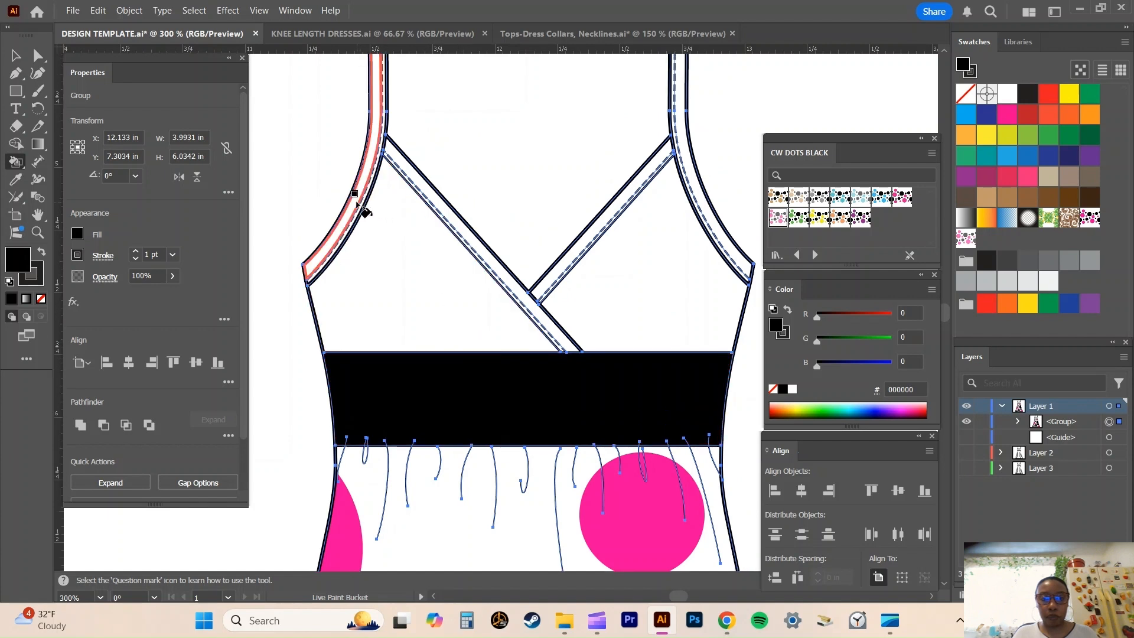
click(356, 202)
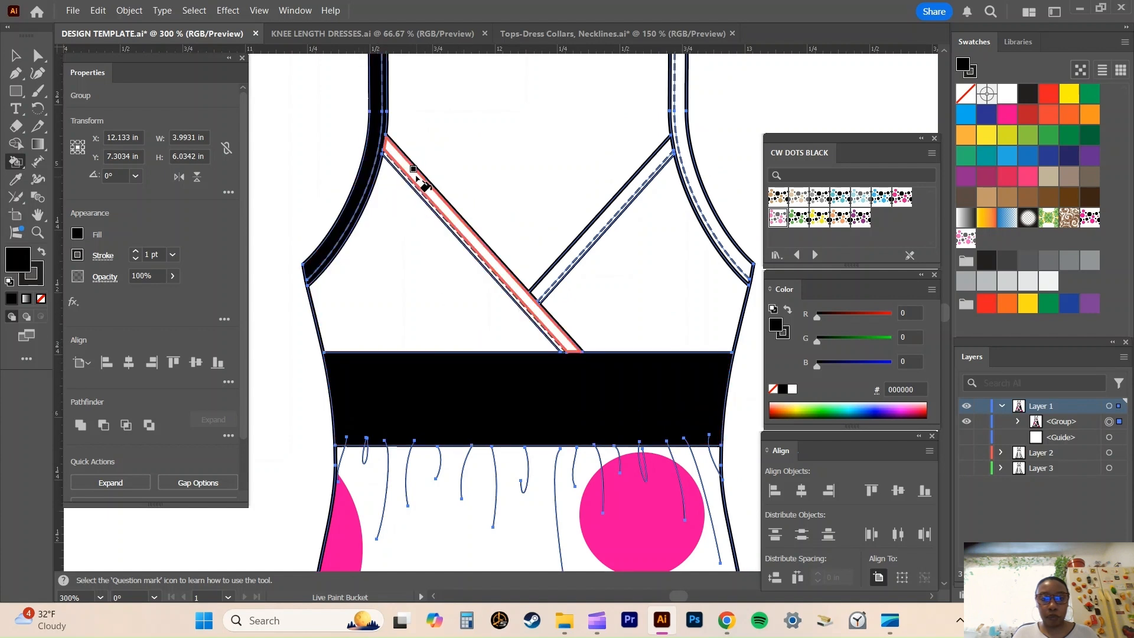
click(413, 169)
click(418, 180)
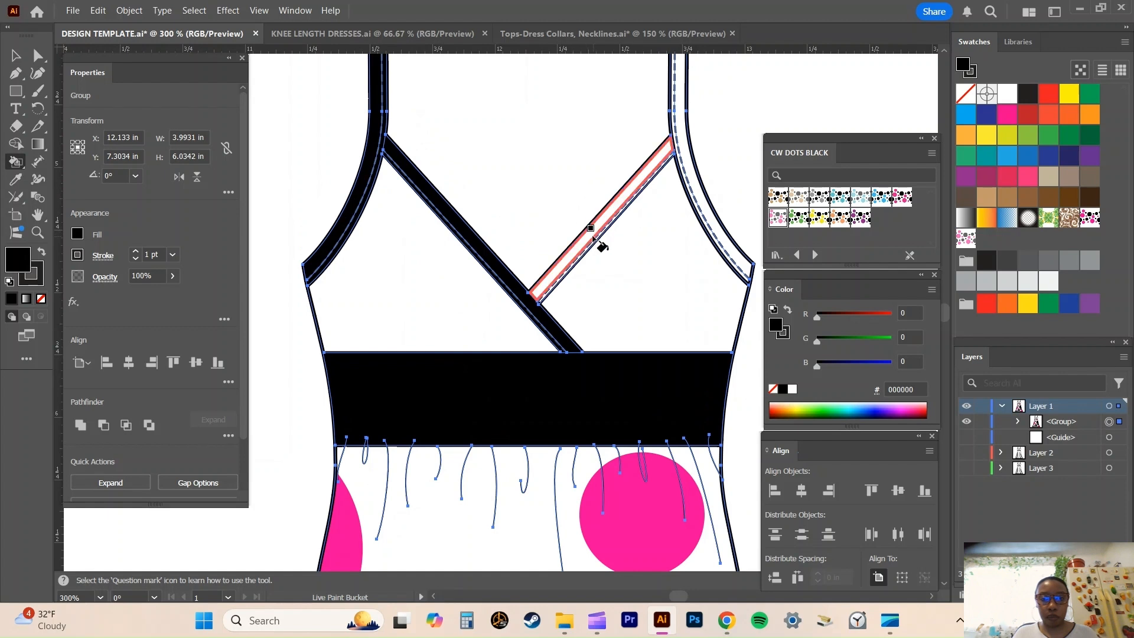
click(593, 238)
click(595, 240)
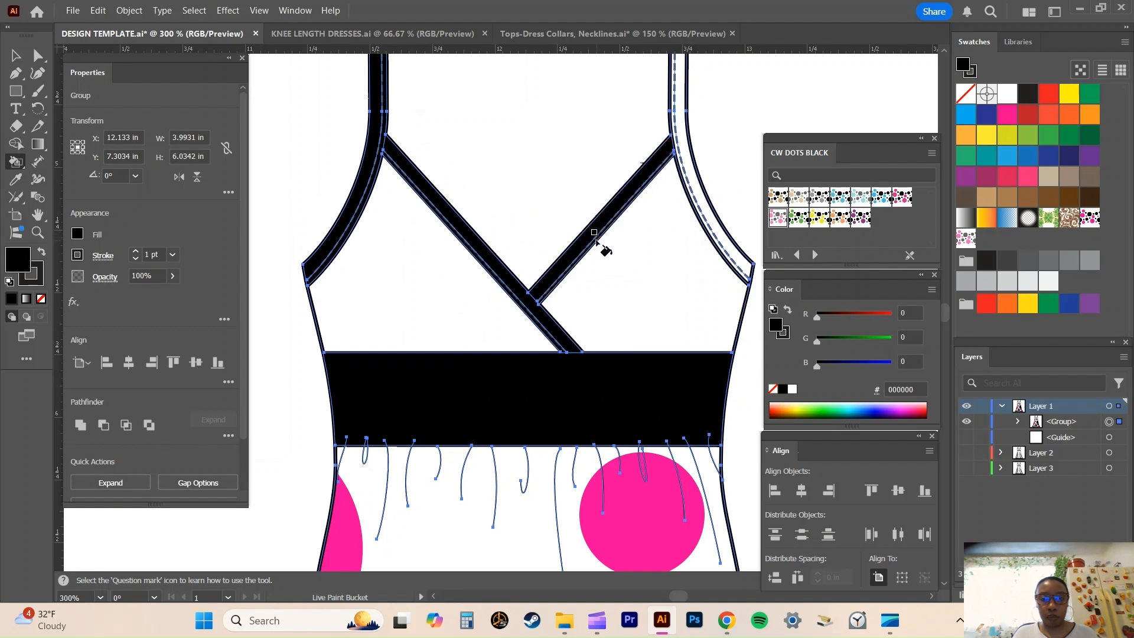
click(701, 211)
click(699, 214)
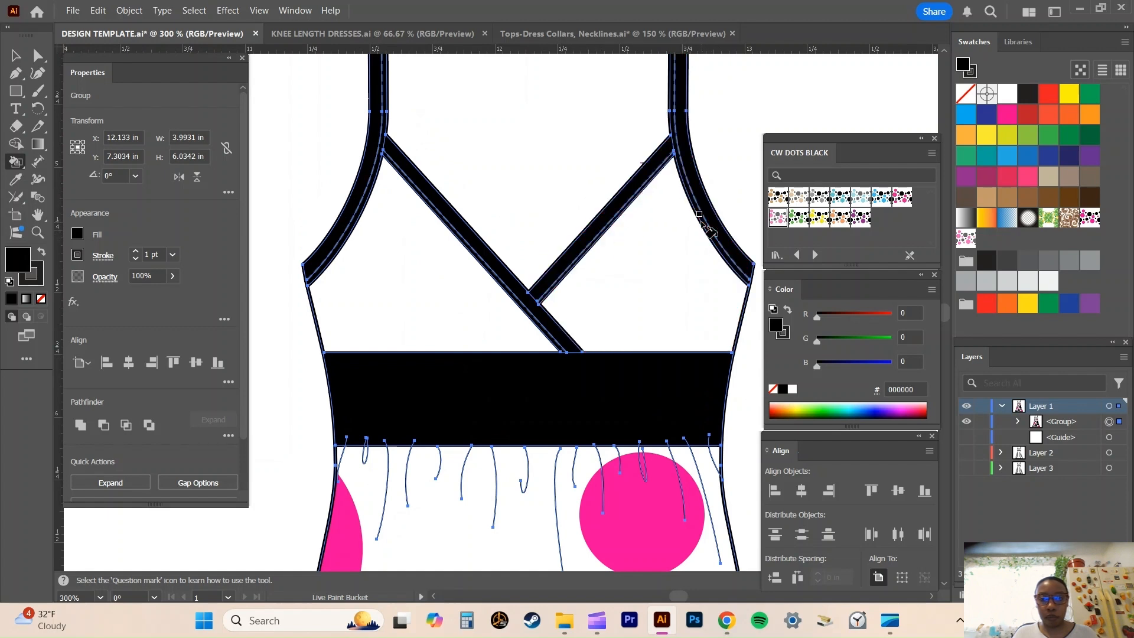
Set the fill colour to hex ff0099 and paint both bodice cups with it.
drag(917, 389, 893, 387)
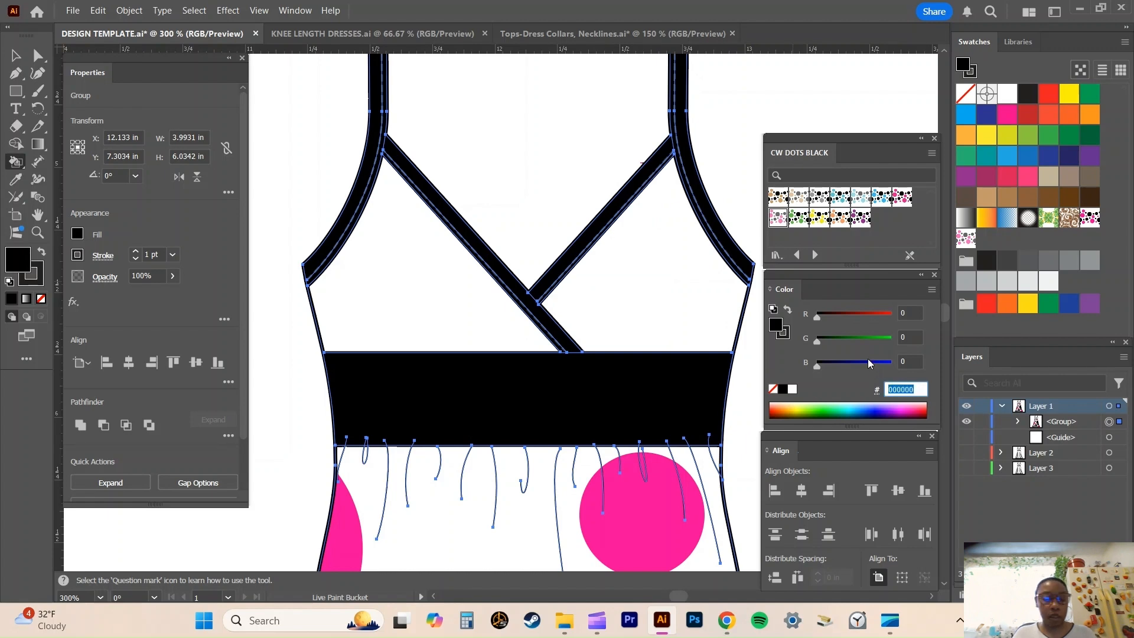
text(ff00)
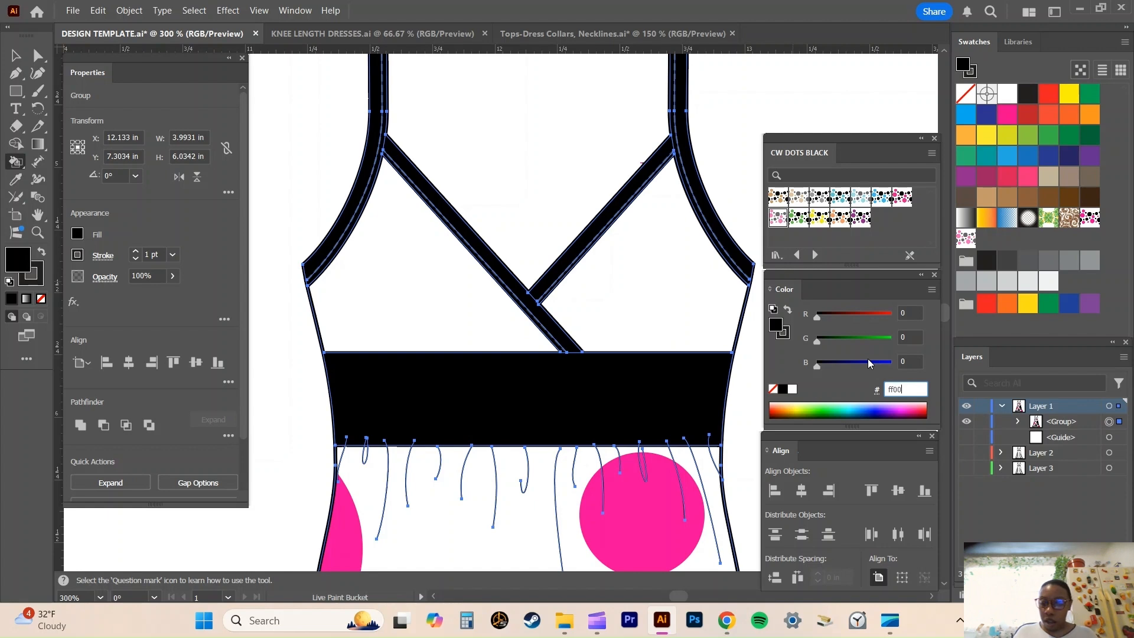
text(99)
key(Return)
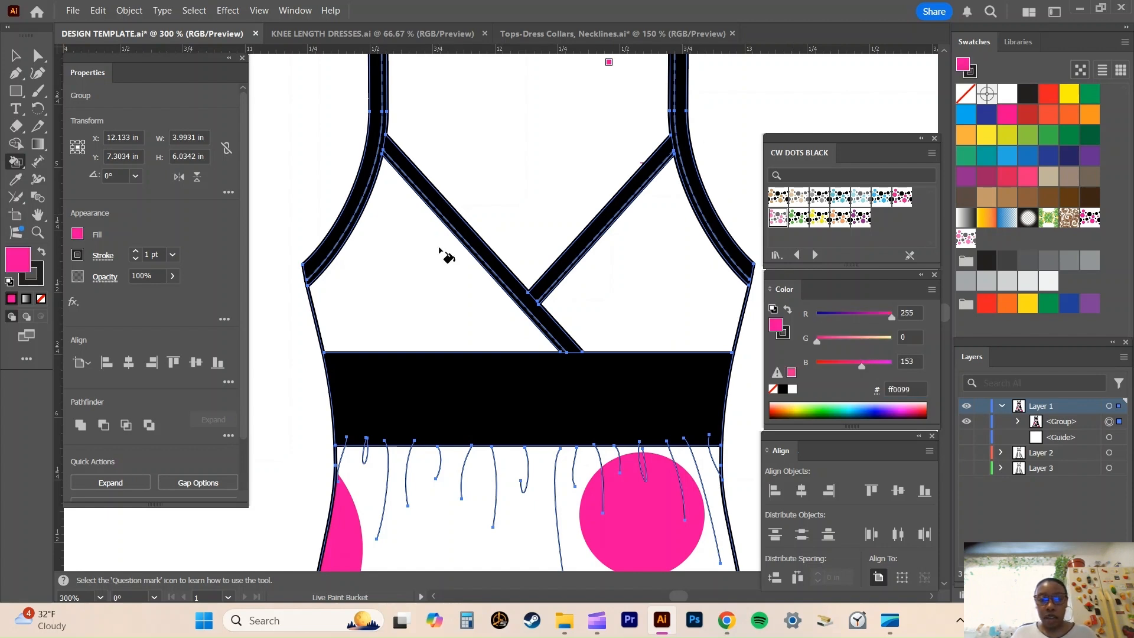
click(430, 272)
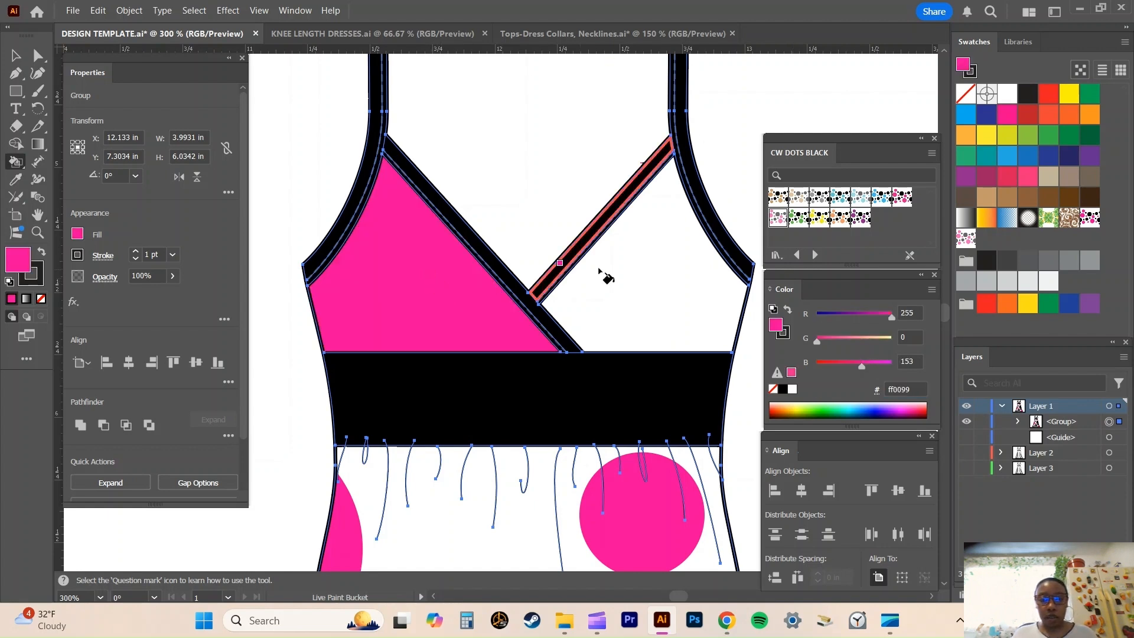
click(653, 272)
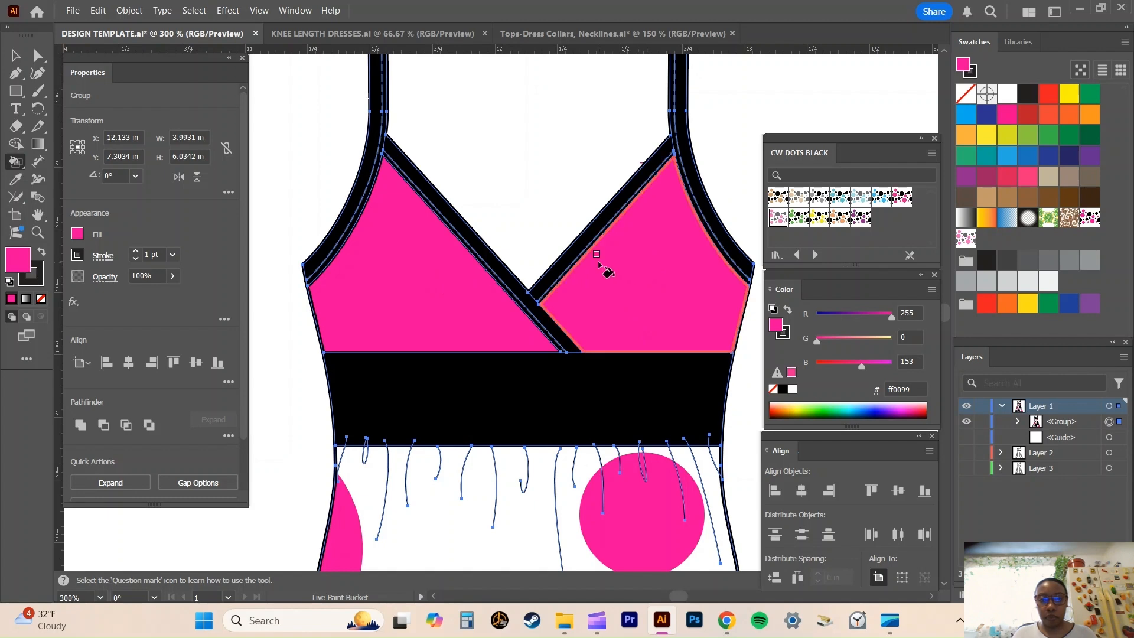
scroll(606, 270, up, 3)
click(16, 56)
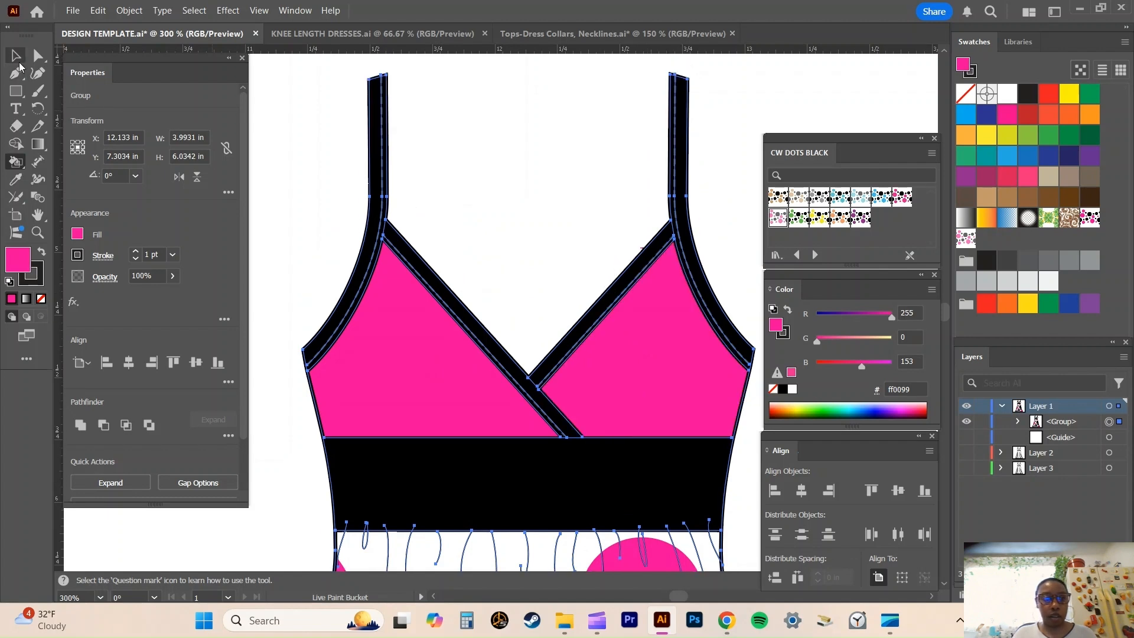
Select the whole coloured surplice dress on Layer 1.
scroll(524, 222, down, 8)
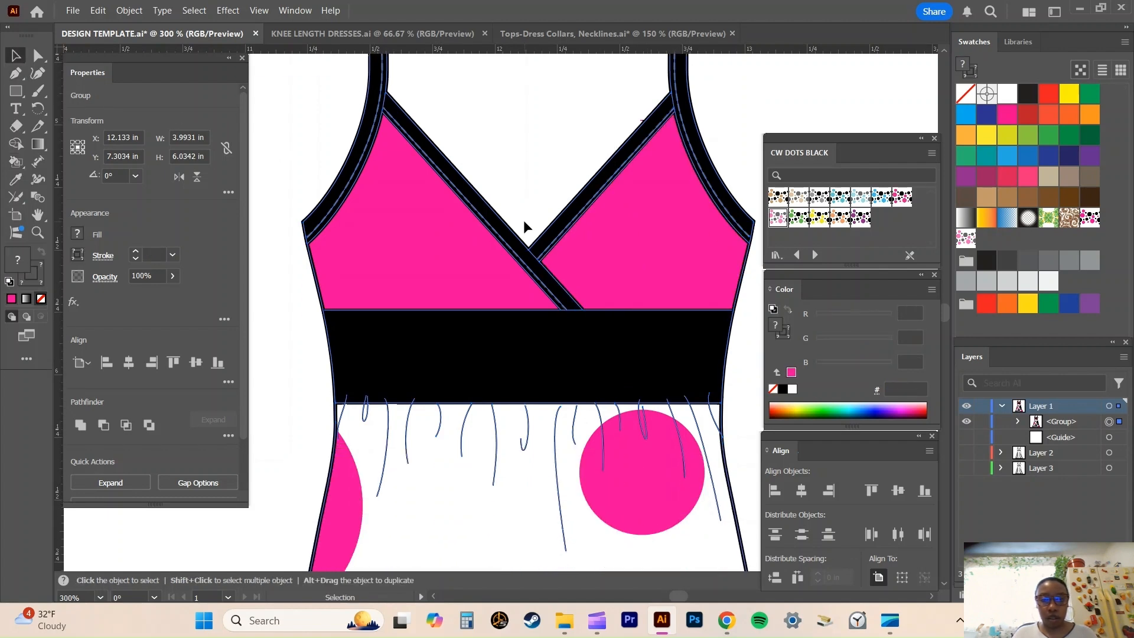
scroll(527, 226, down, 3)
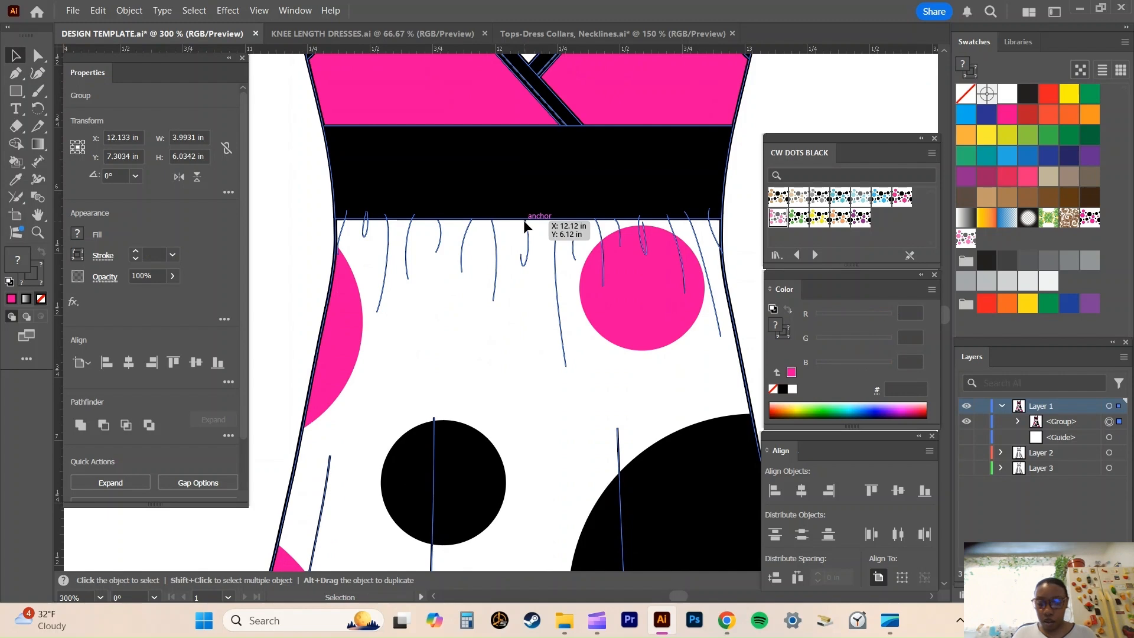
scroll(524, 220, down, 2)
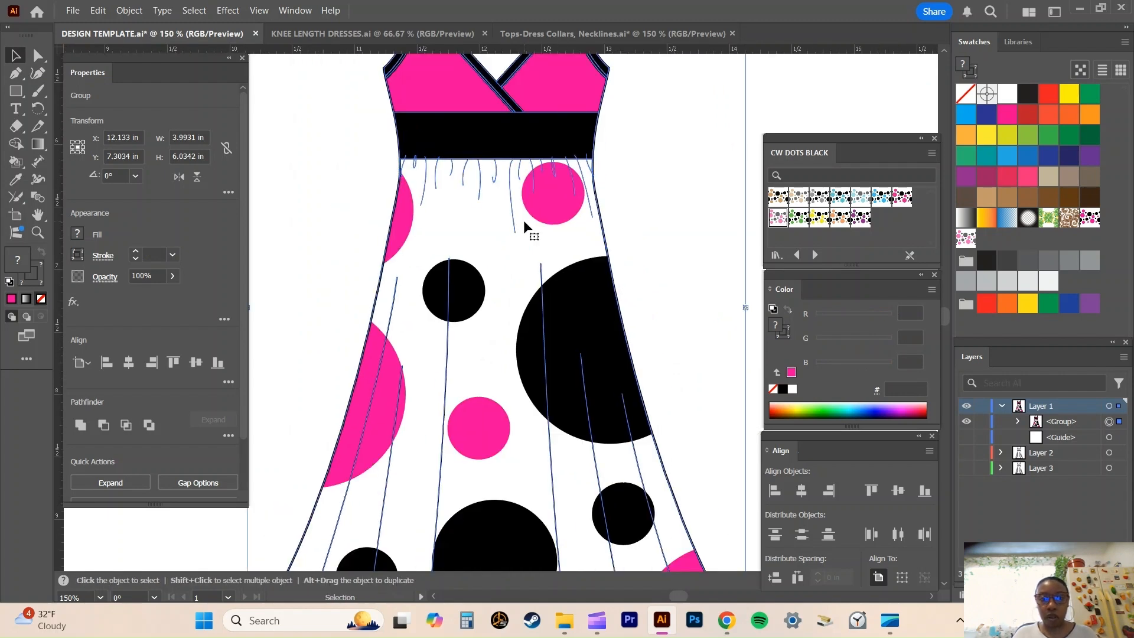
click(690, 133)
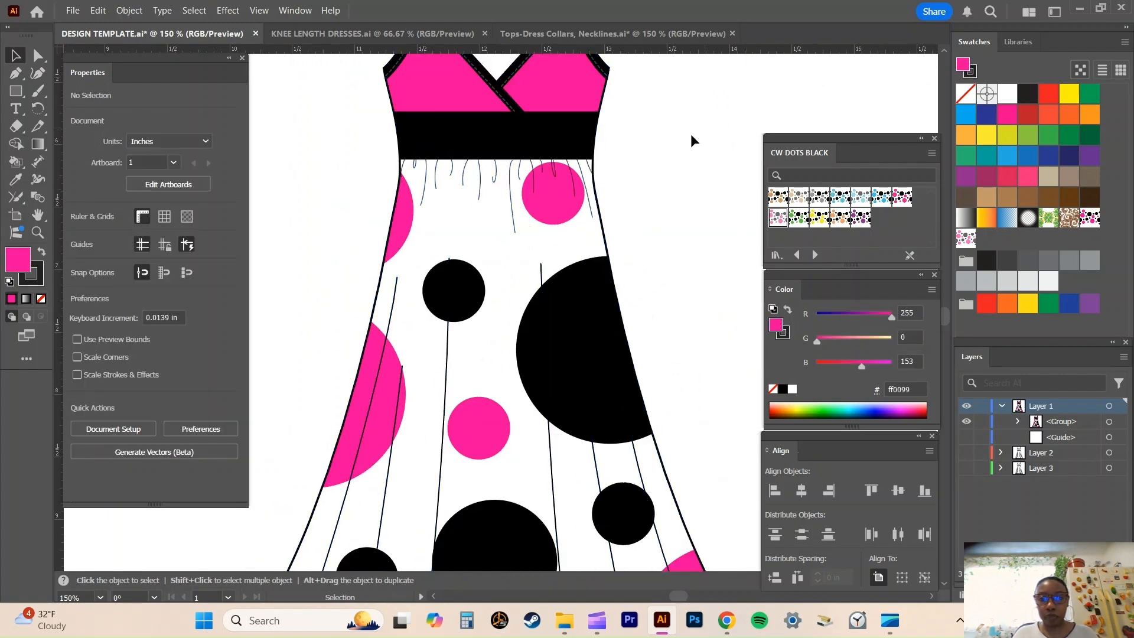
scroll(652, 158, up, 5)
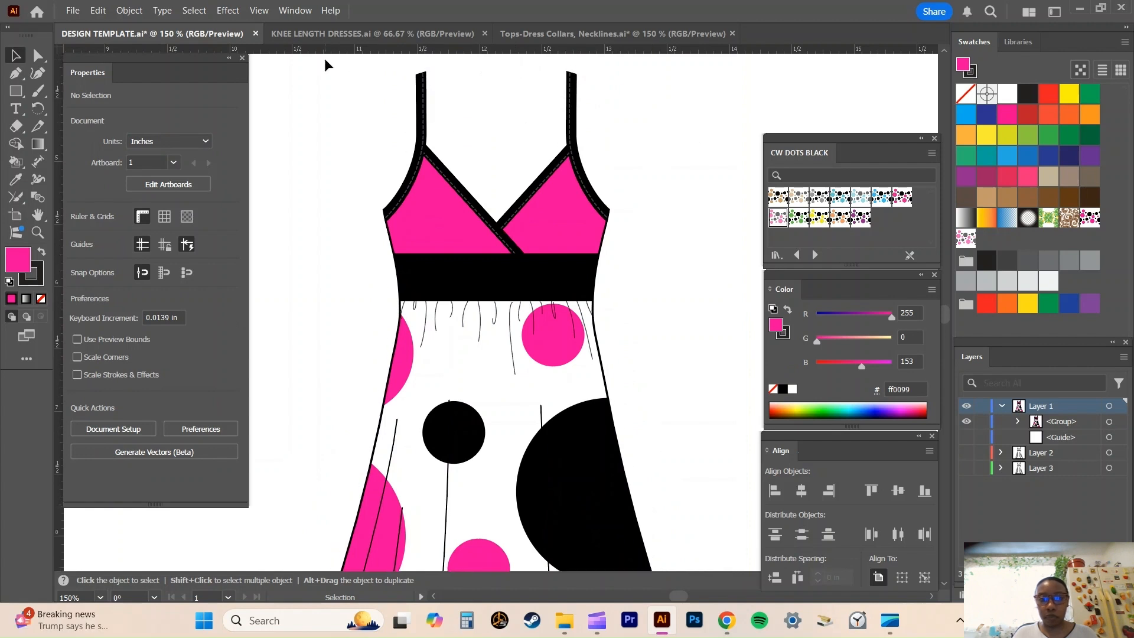
key(ctrl+a)
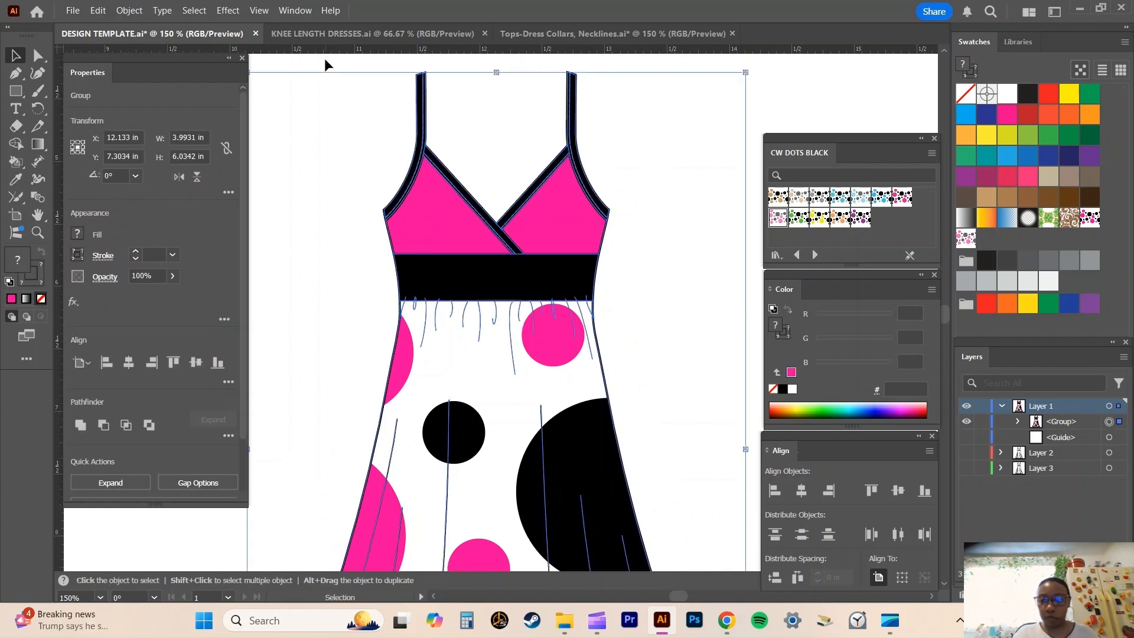
scroll(686, 248, down, 4)
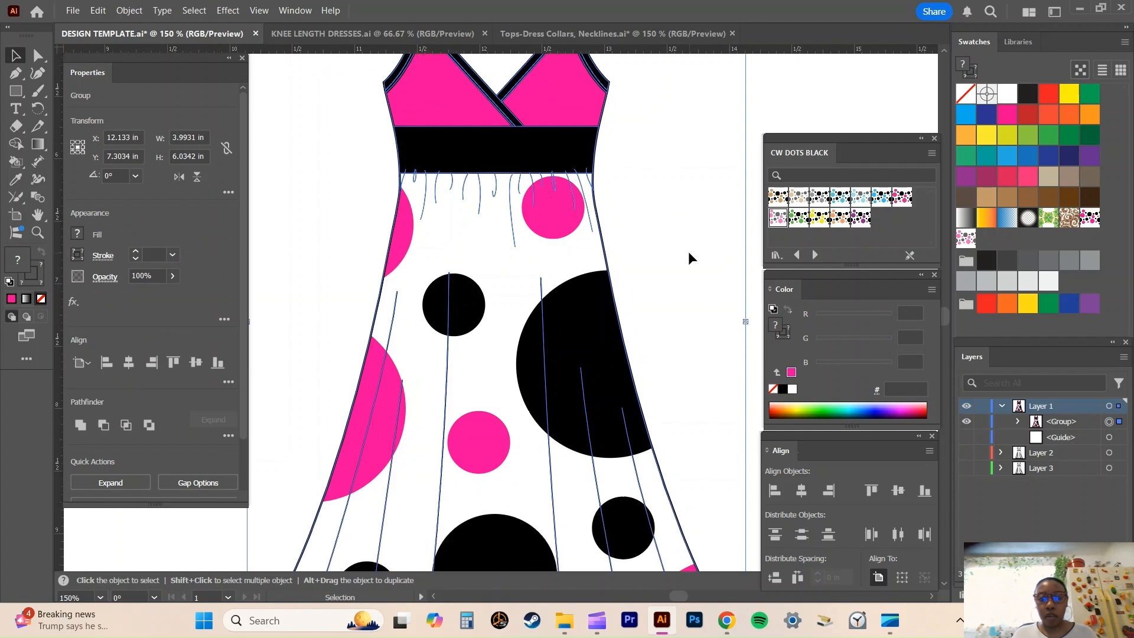
key(ctrl+1)
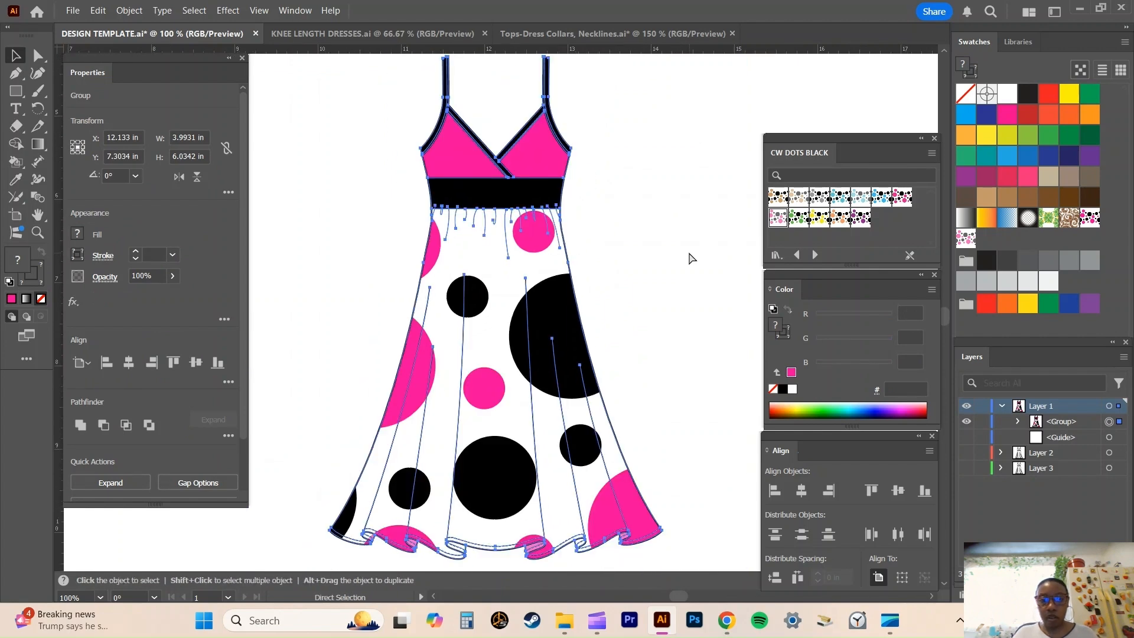
key(v)
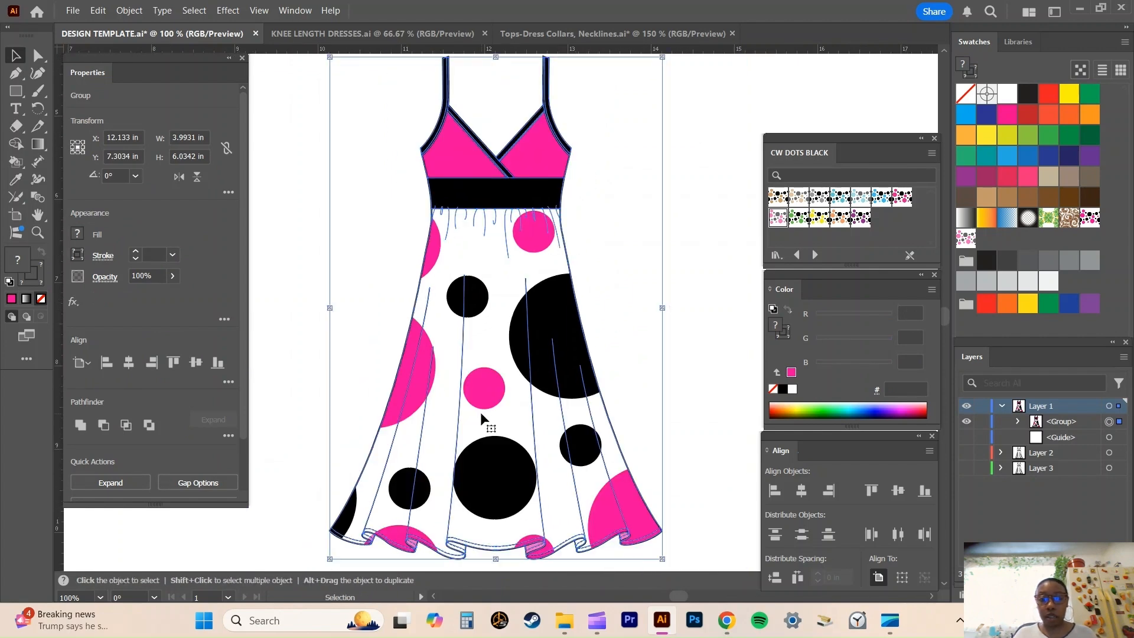
Start a Scale transformation on the dress with Transform Objects turned off and Transform Patterns kept on.
right_click(501, 402)
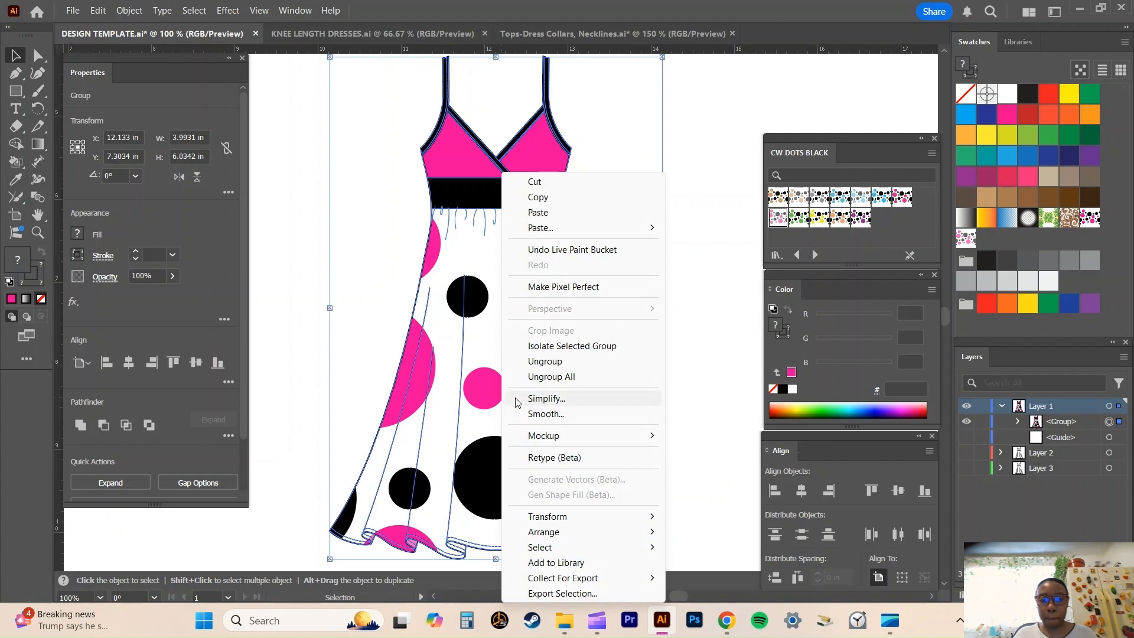
mouse_move(602, 515)
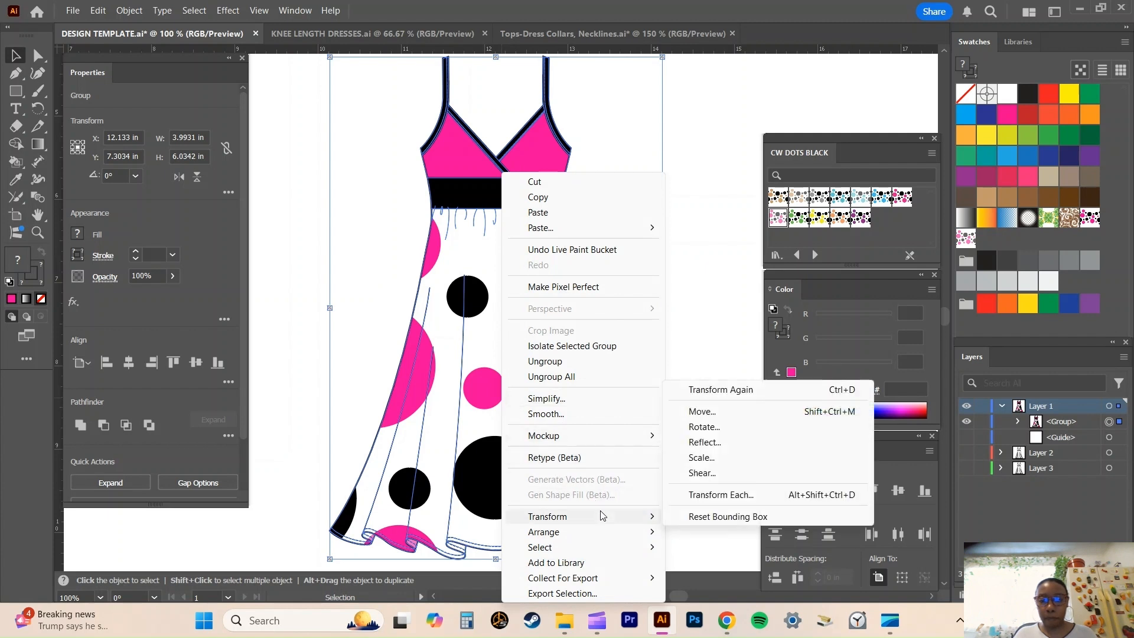
click(725, 461)
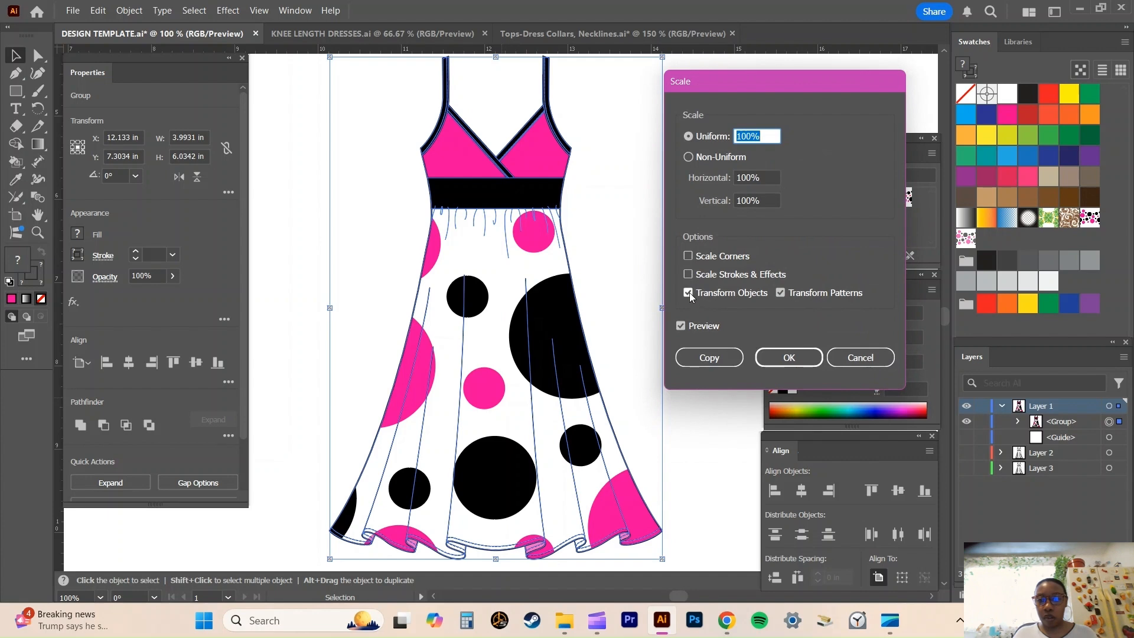
click(689, 293)
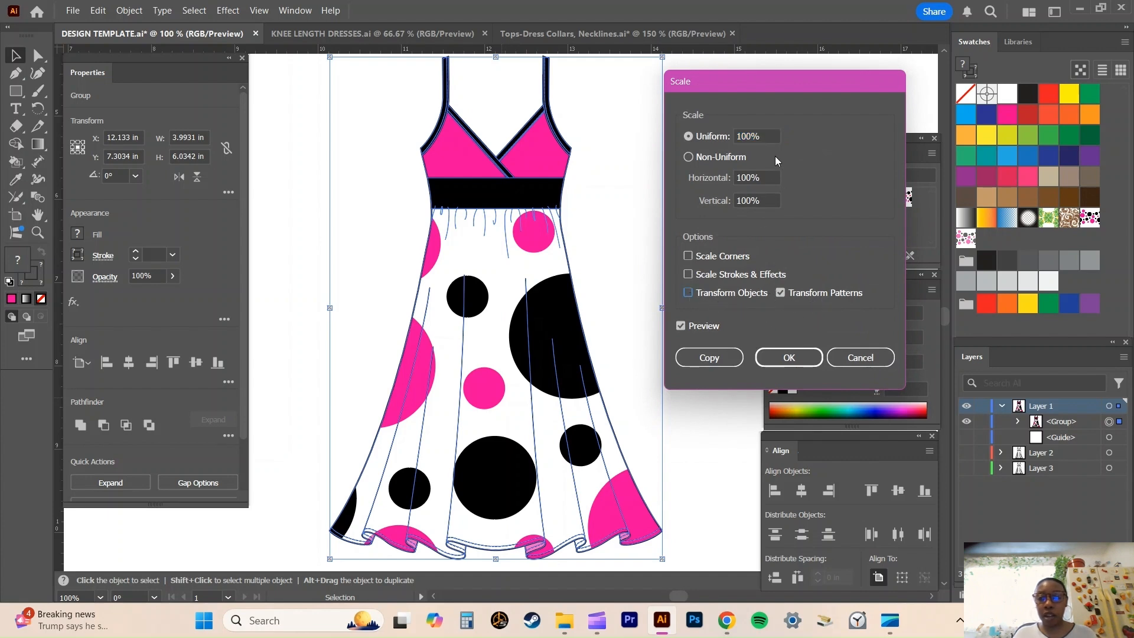
Preview the skirt's dot pattern at a uniform scale of 50%, and return the scale to 100%.
click(746, 133)
double_click(745, 133)
text(50)
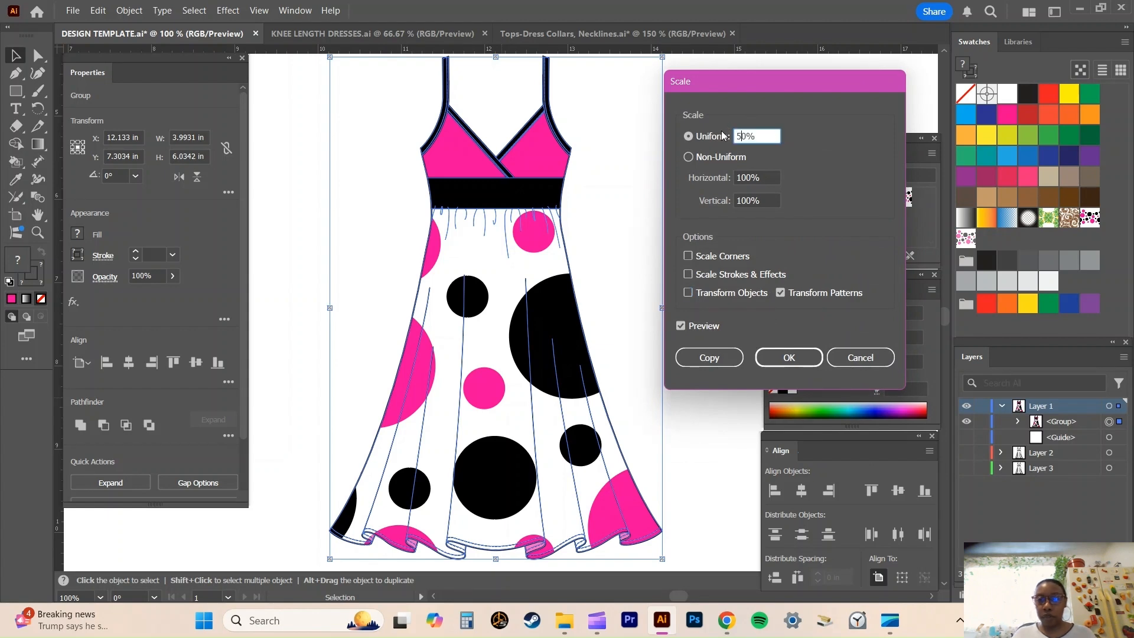
key(Tab)
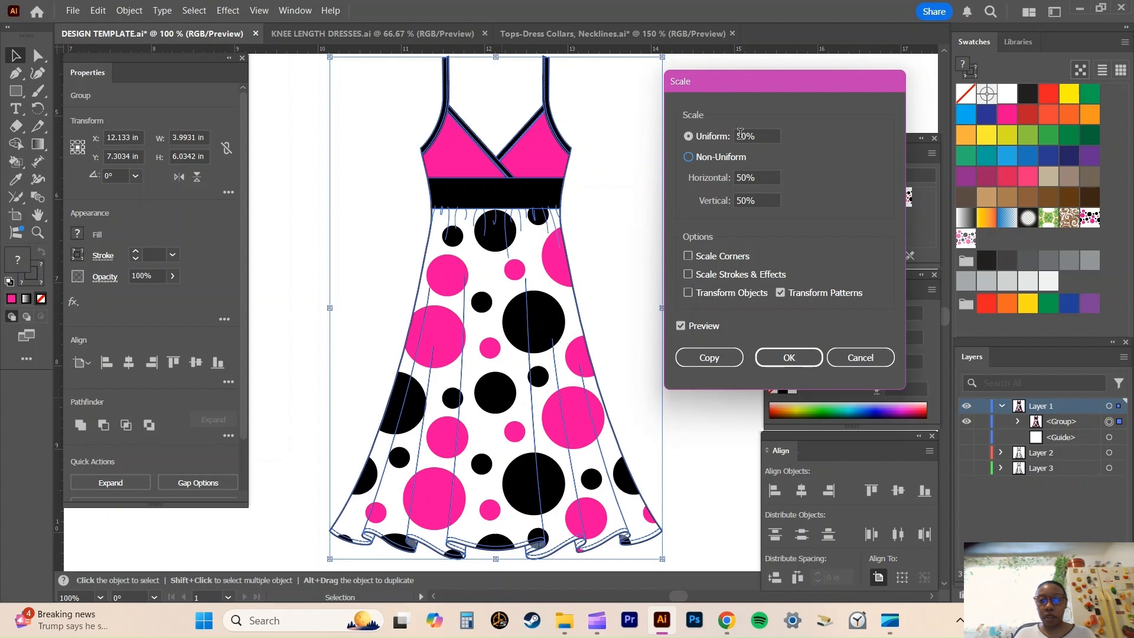
drag(740, 133, 734, 132)
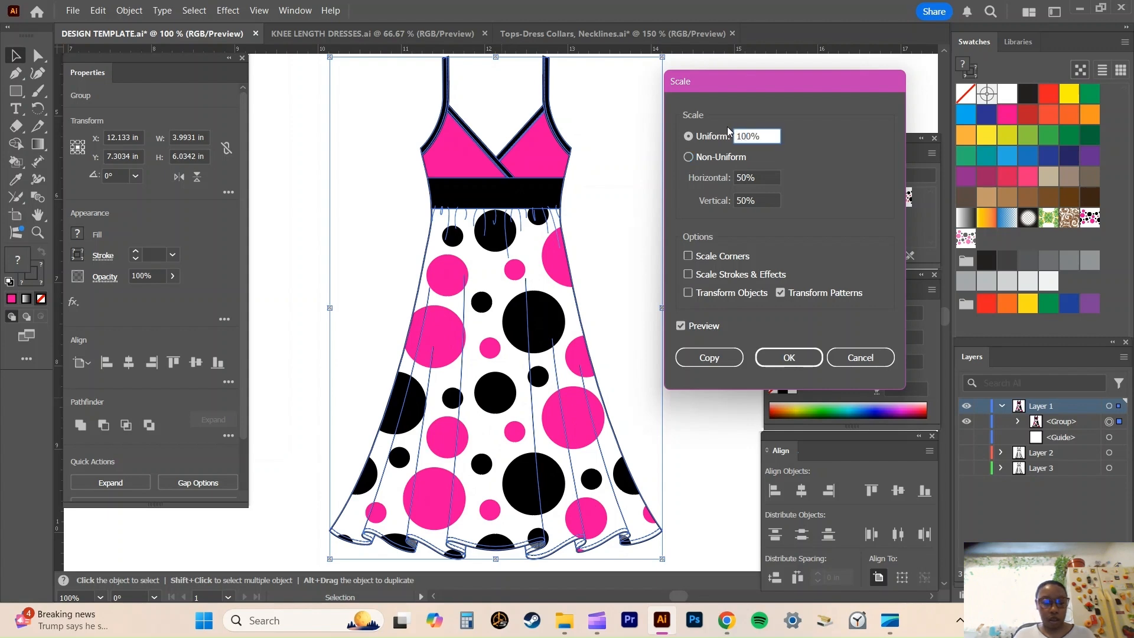
key(Tab)
Preview the dot pattern at a uniform scale of 30%, and reset the scale to 100%.
drag(746, 132, 728, 125)
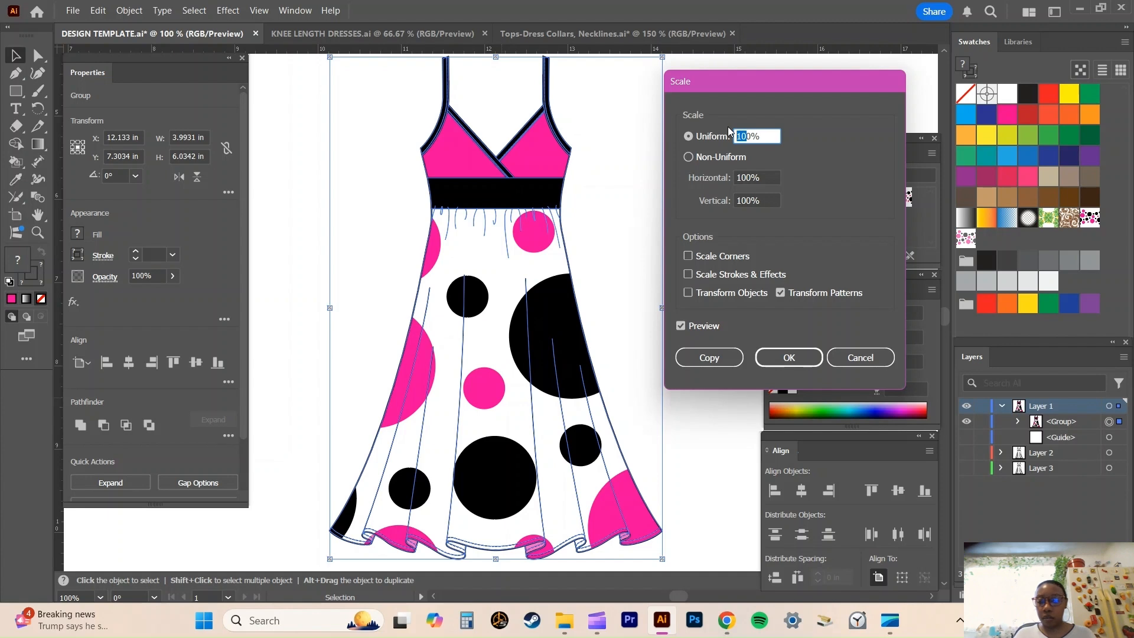
text(3)
key(Tab)
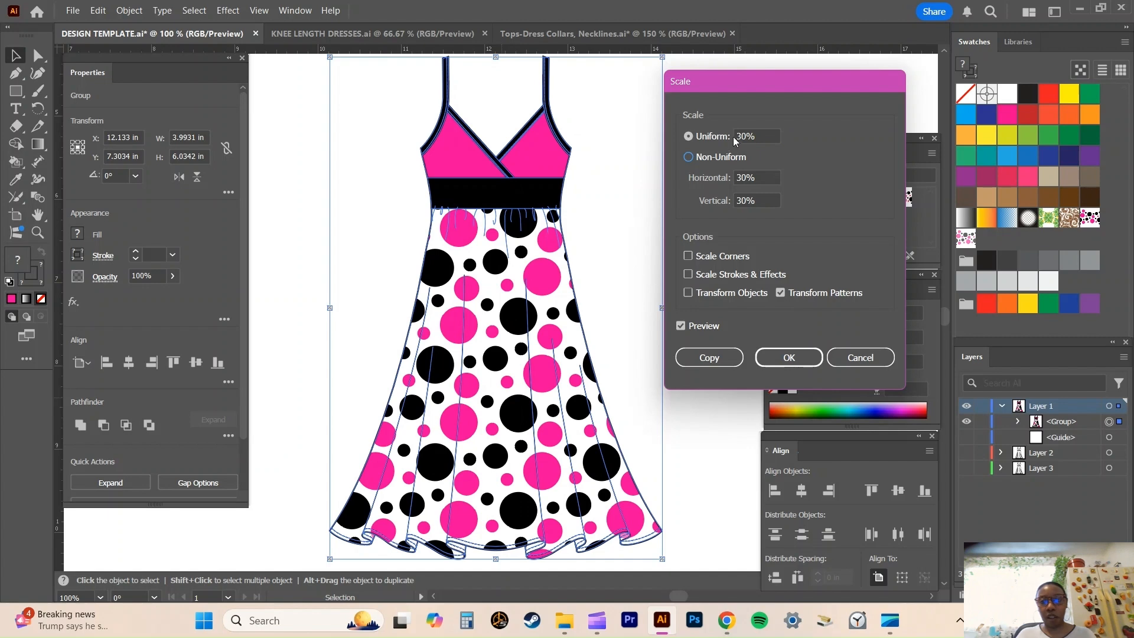
drag(740, 136, 729, 135)
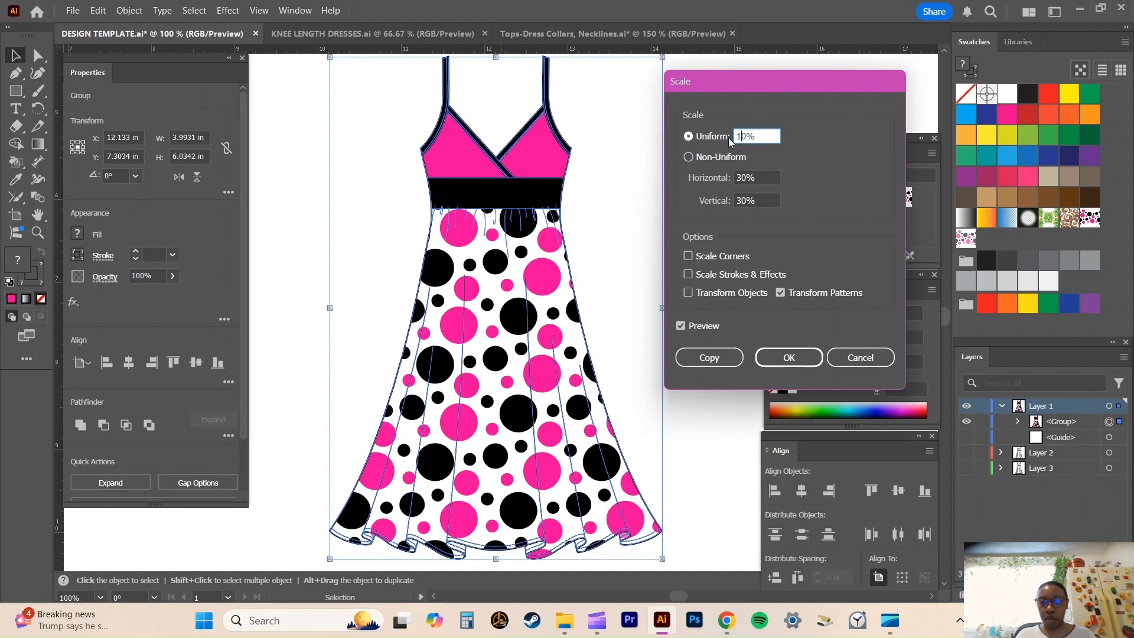
text(10)
key(Tab)
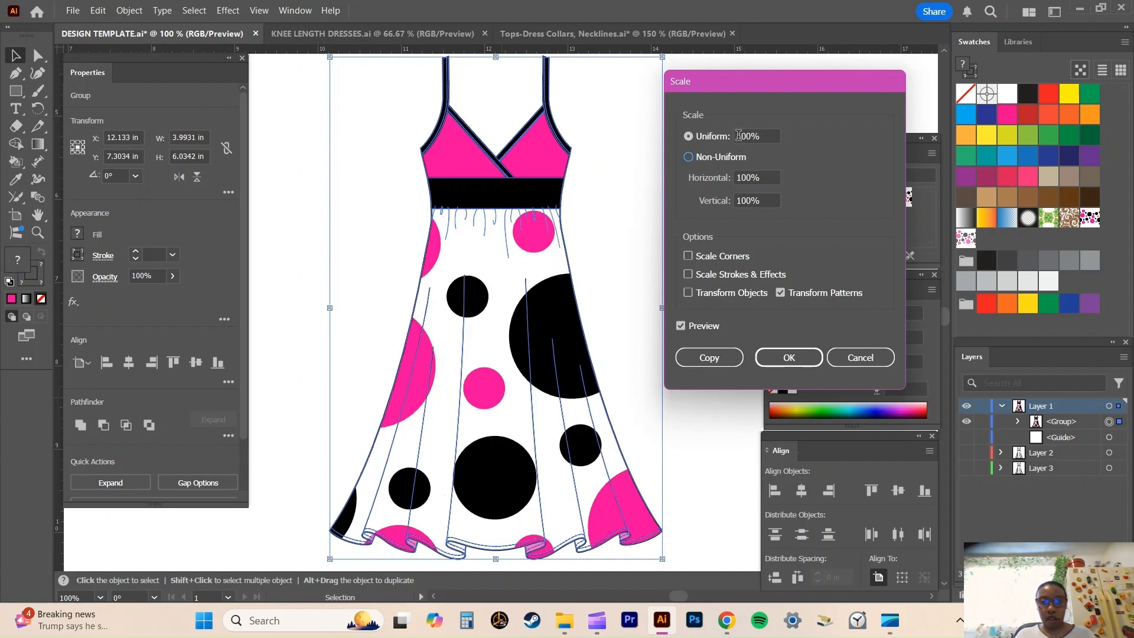
Scale only the dress's dot patterns uniformly to 20%, apply the change and deselect the dress.
drag(744, 135, 728, 136)
text(2)
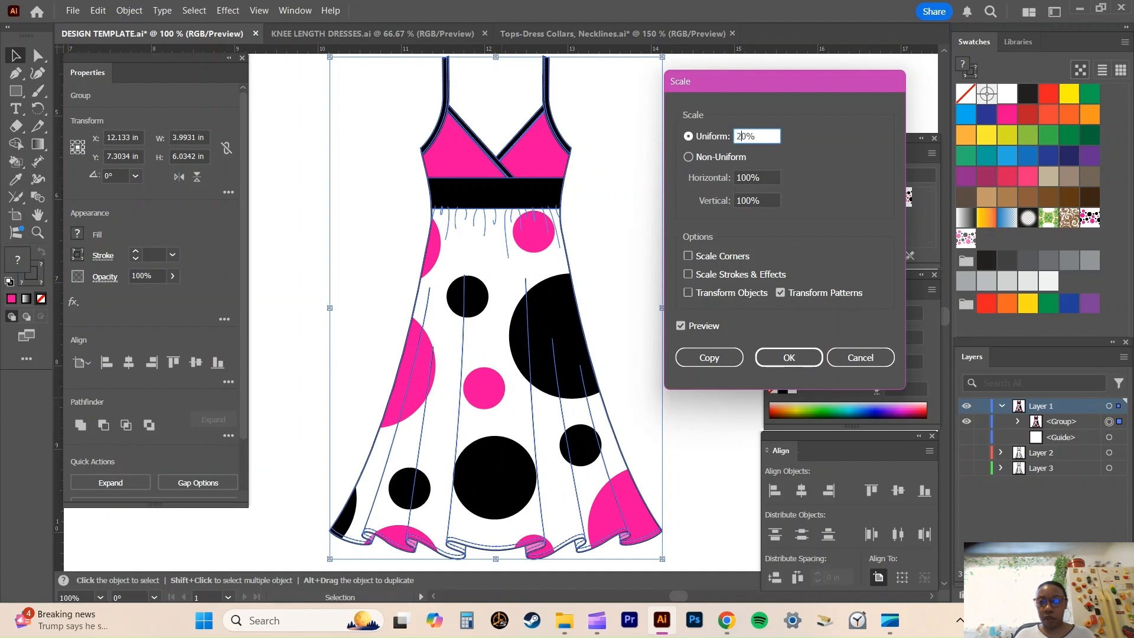
key(Tab)
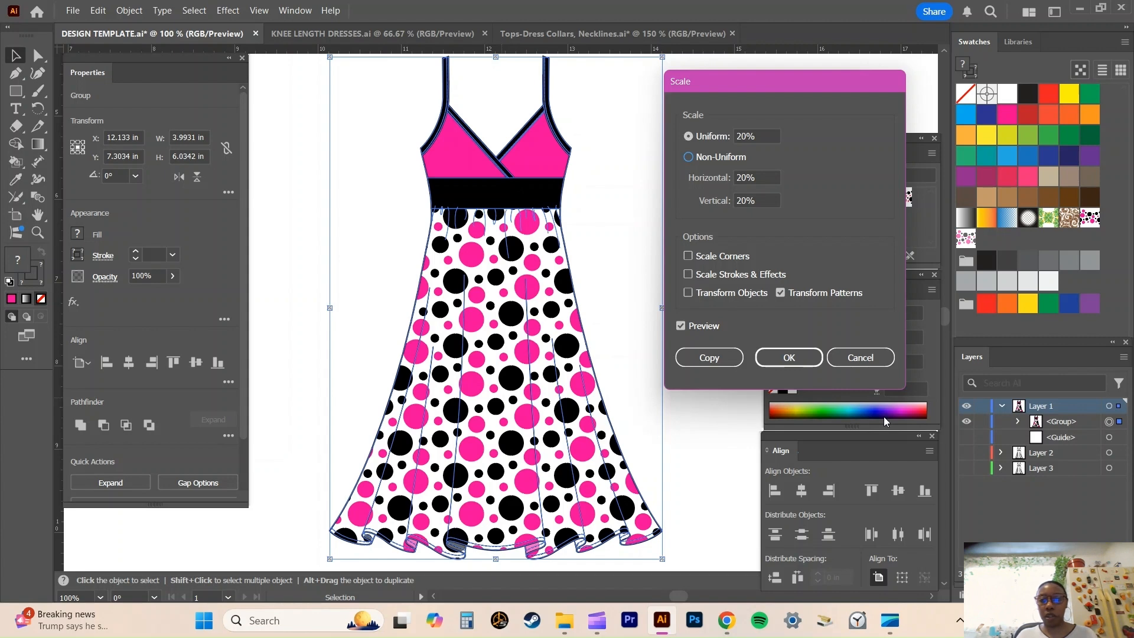
click(782, 361)
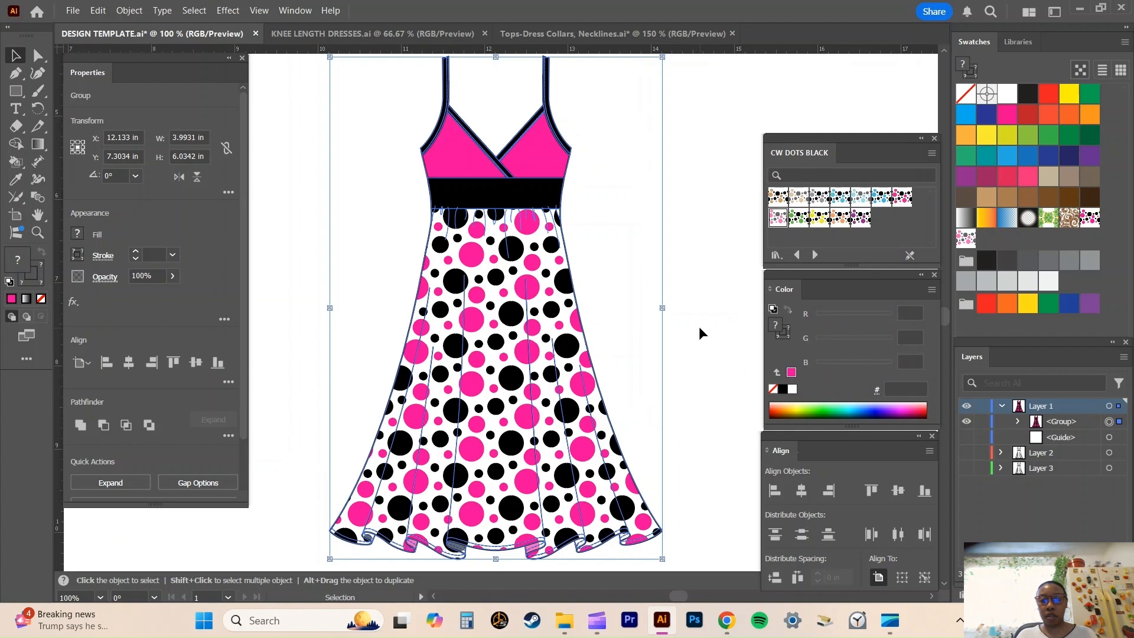
click(699, 328)
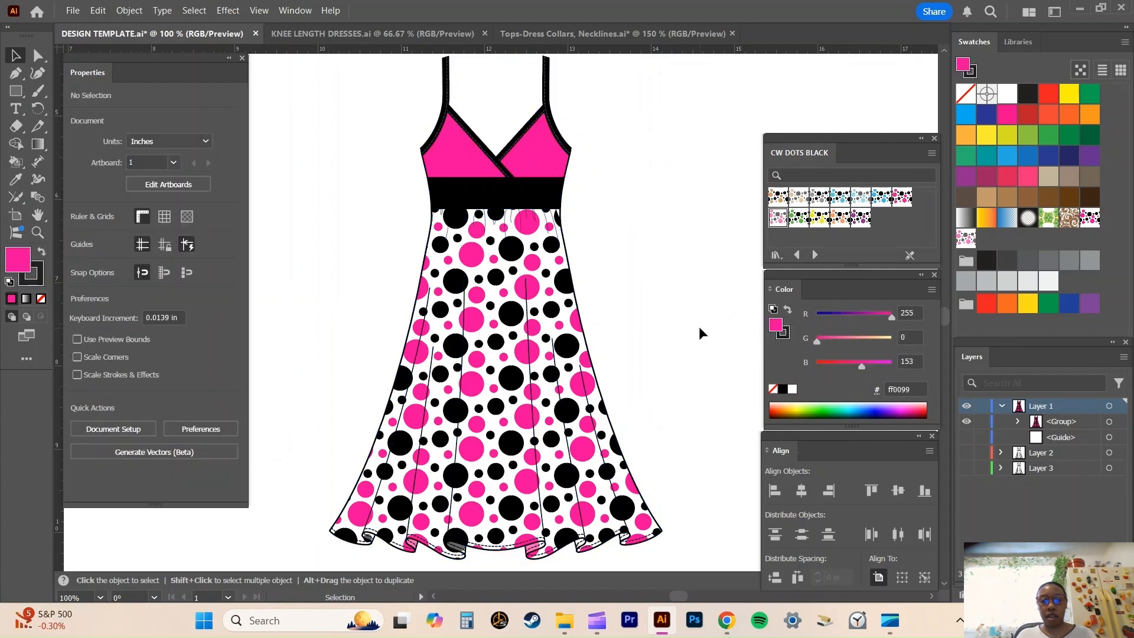
Examine the rescaled dot pattern across the skirt and, close up, in the folds of the ruffled hem.
key(ctrl+z)
key(ctrl+shift+z)
key(a)
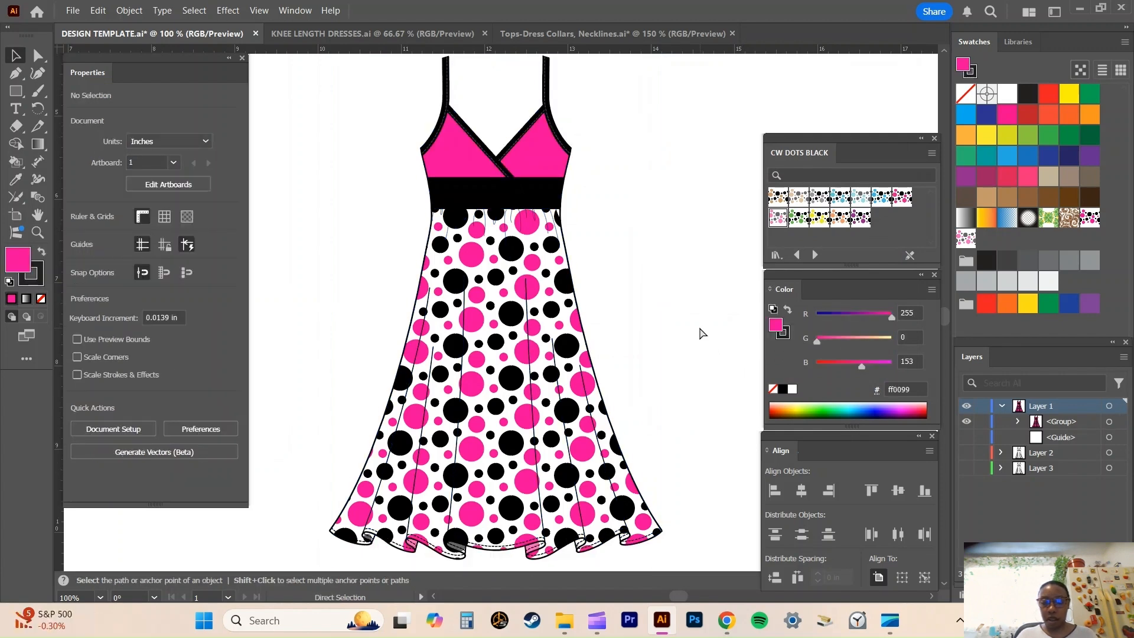
key(ctrl+minus)
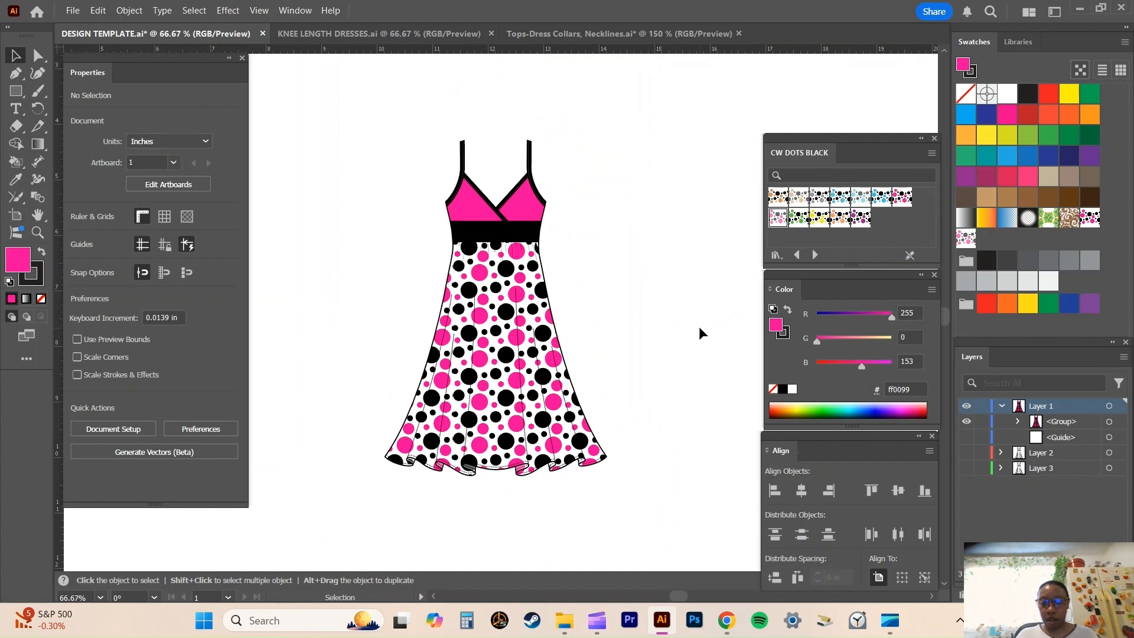
key(a)
key(ctrl+equal)
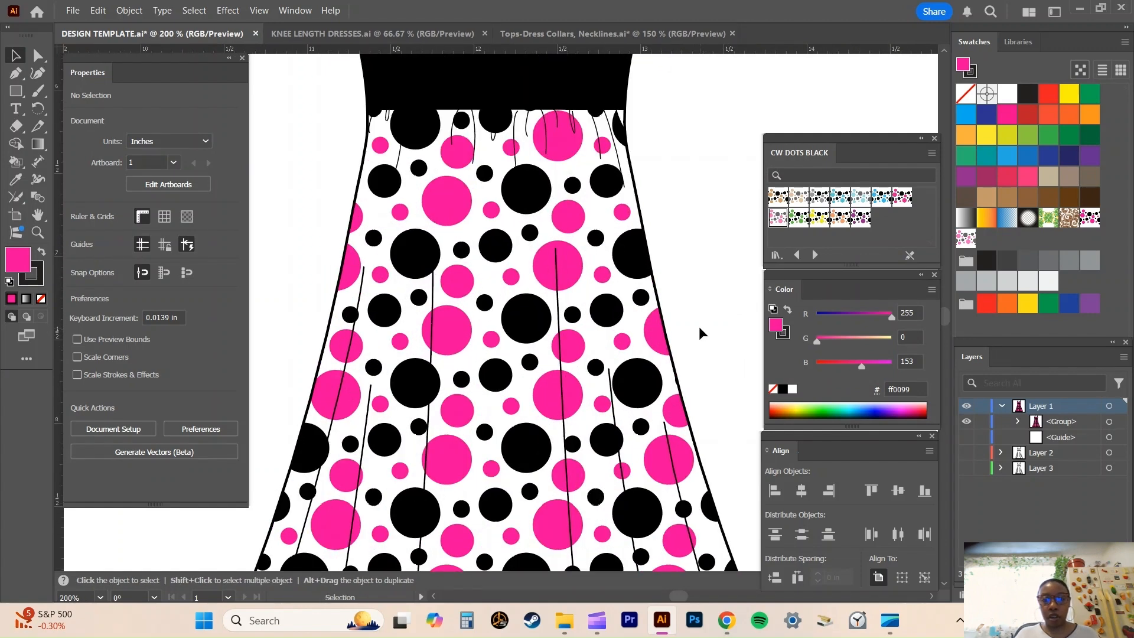
key(space)
drag(544, 361, 593, 251)
key(ctrl+equal)
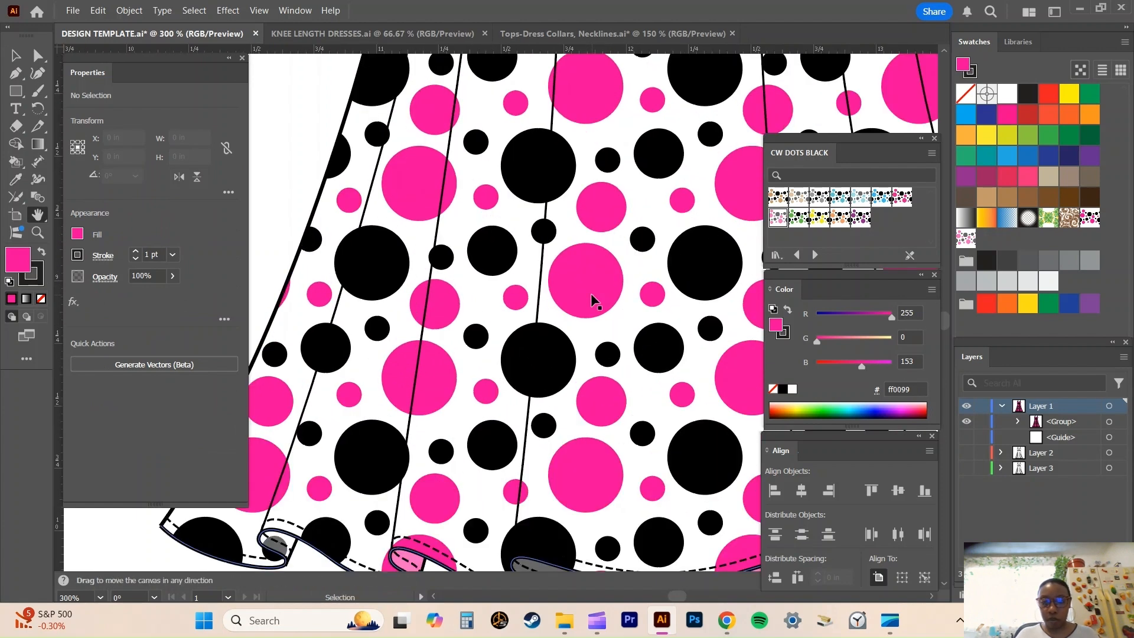
key(ctrl+equal)
drag(424, 273, 535, 5)
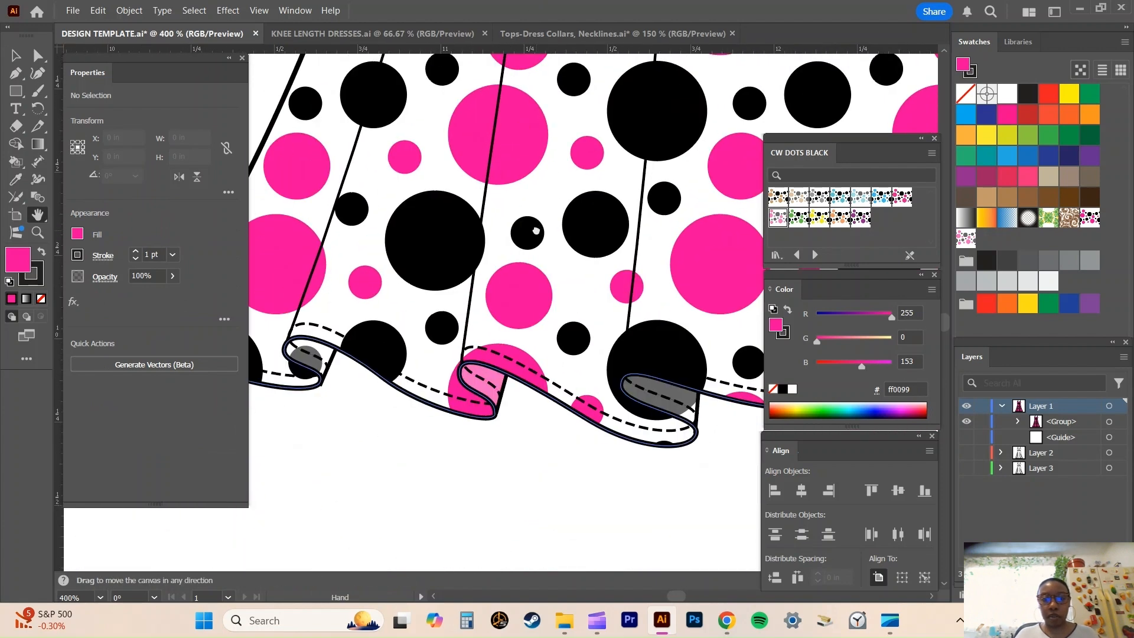
drag(531, 234, 488, 205)
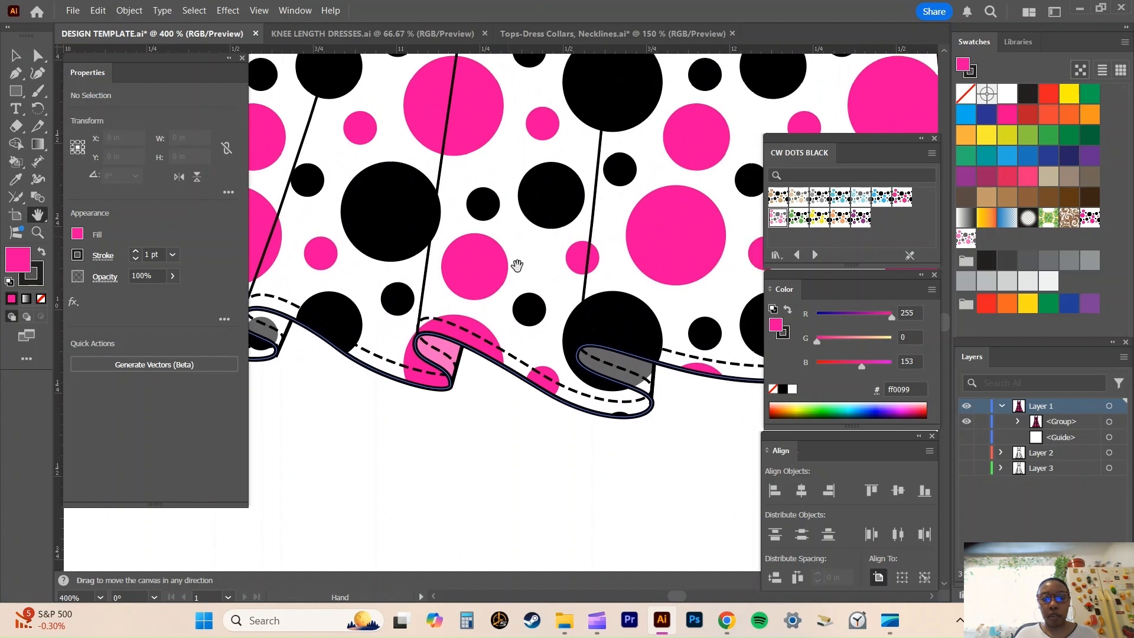
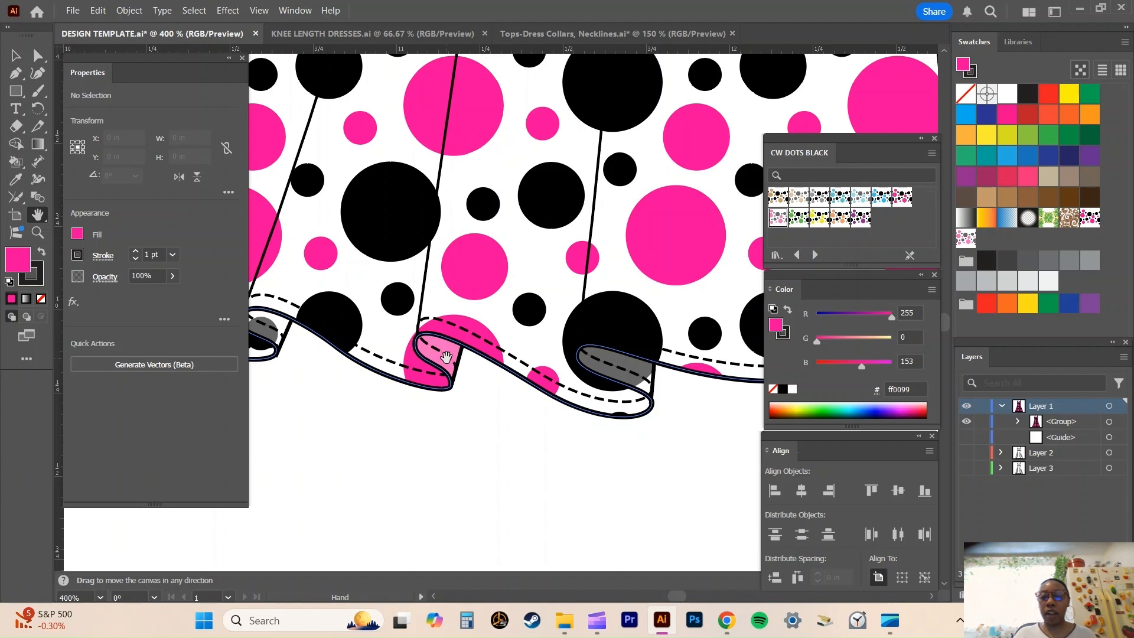
Follow the ruffled hem to its outer corner and back, inspecting how the dots fall in each fold and across the lower skirt.
drag(634, 318, 494, 358)
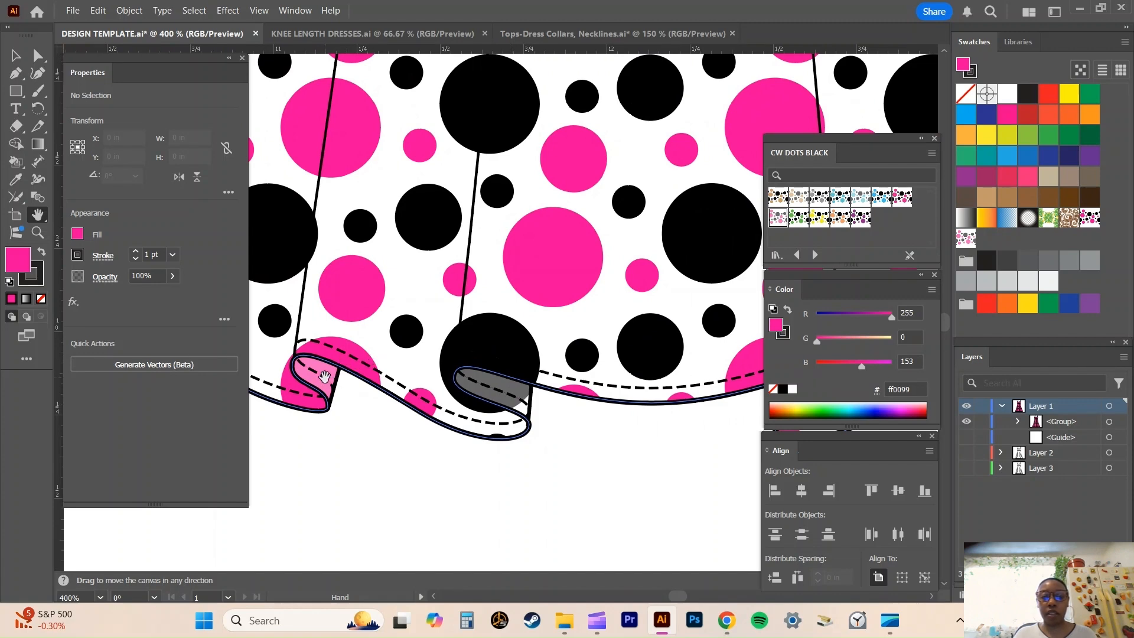
drag(538, 303, 355, 320)
drag(619, 272, 545, 287)
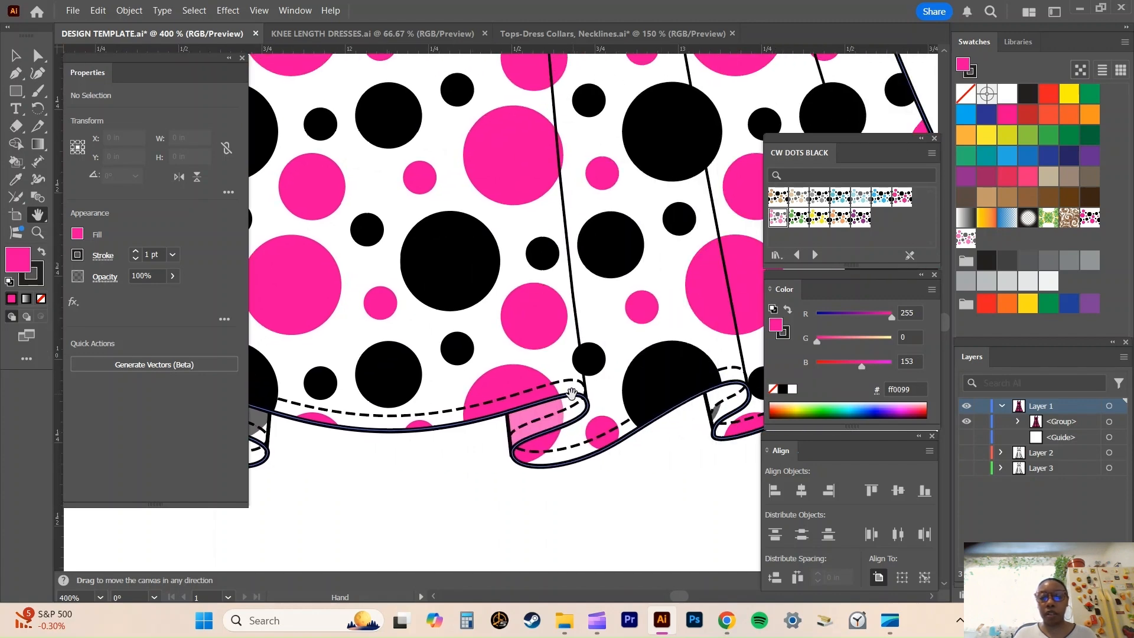
drag(588, 334, 345, 280)
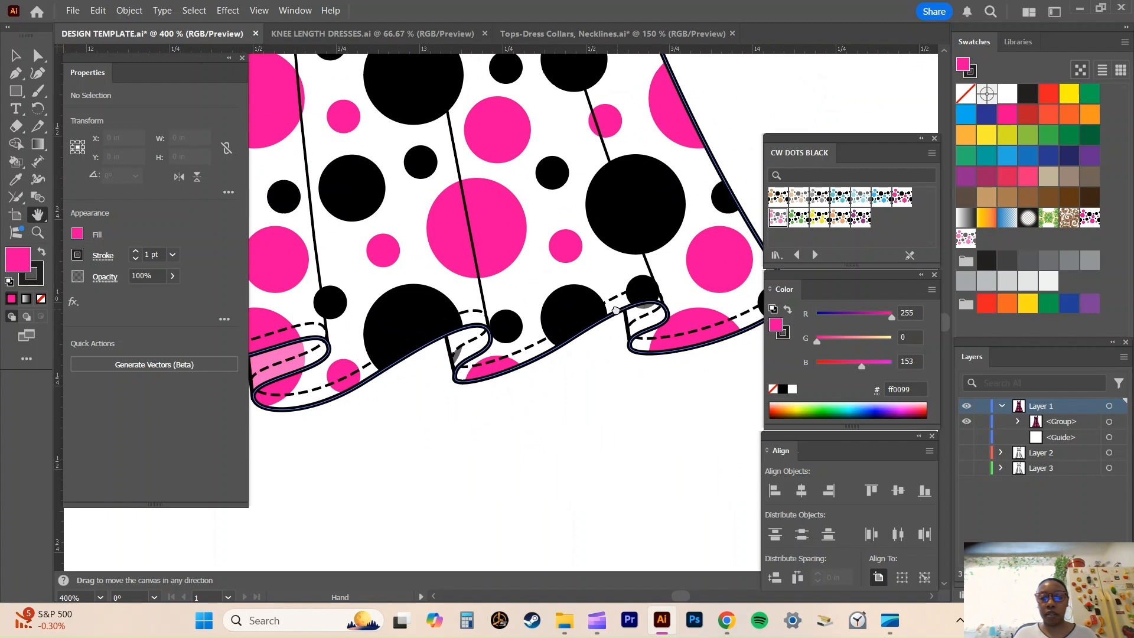
drag(616, 310, 543, 337)
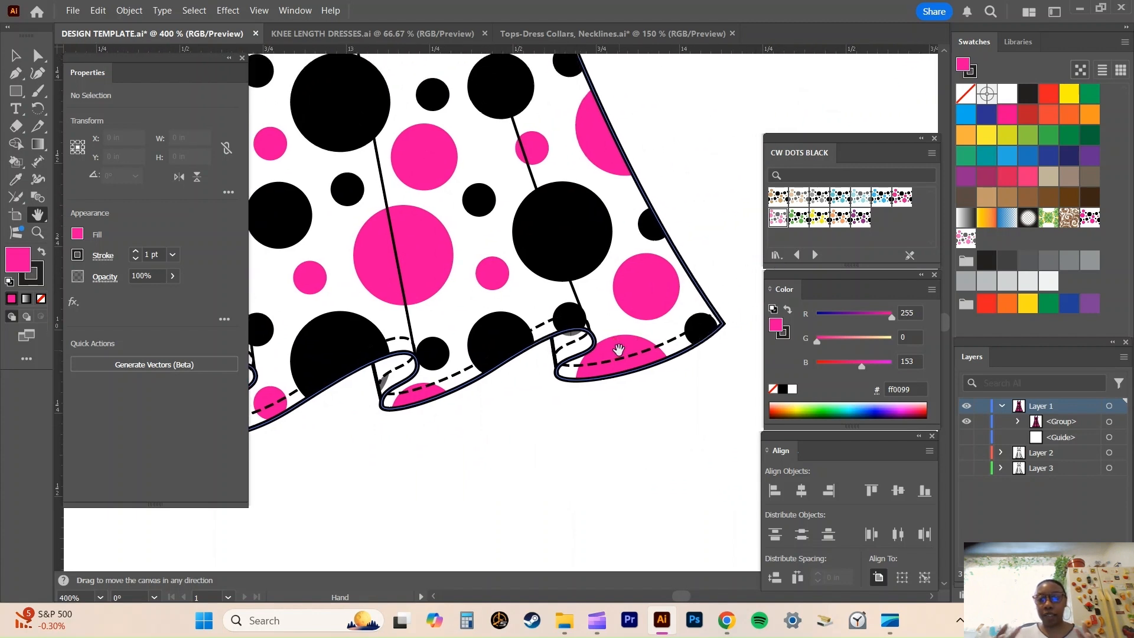
drag(574, 346, 632, 324)
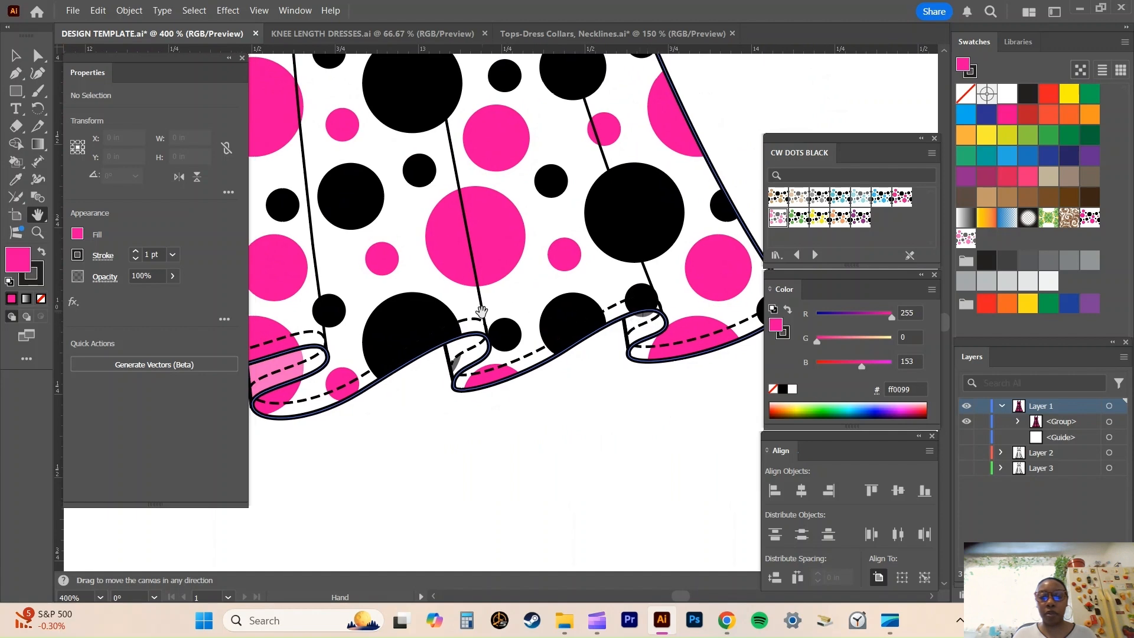
drag(482, 311, 631, 326)
drag(459, 222, 725, 448)
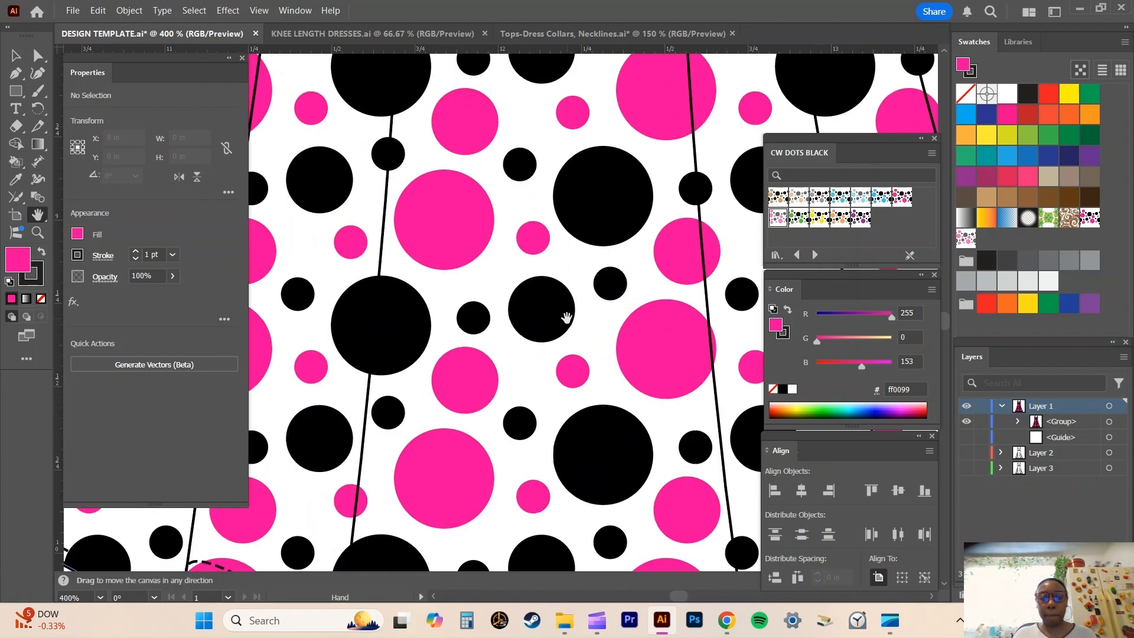
key(ctrl+minus)
key(ctrl+minus)
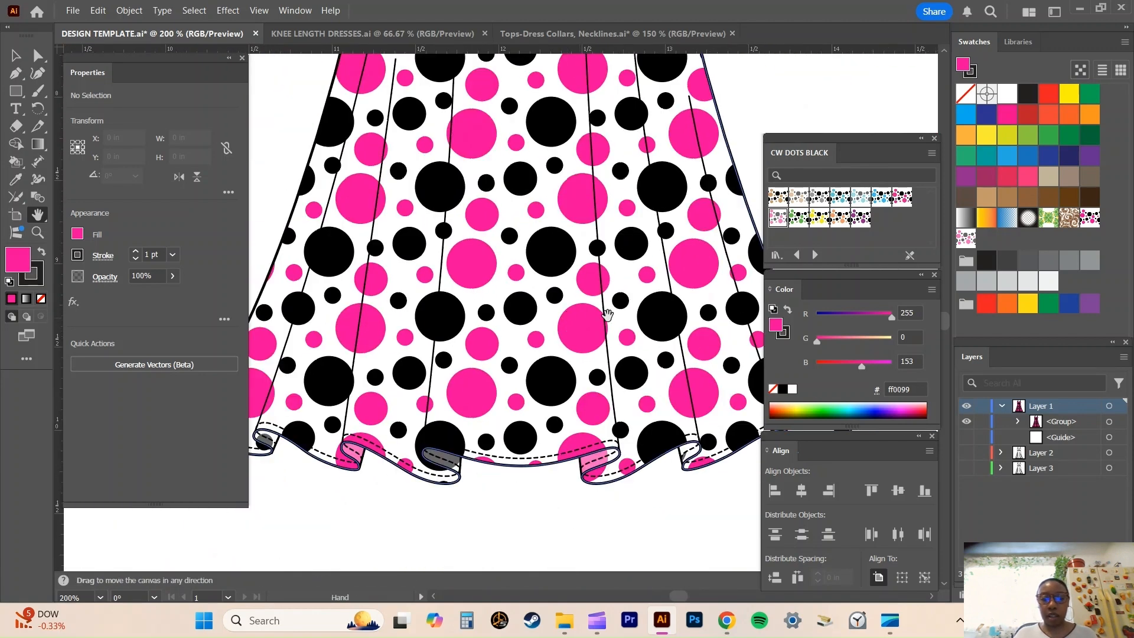
Examine the solid-coloured bodice close up, checking the black straps, the crossed neckline bands and their dashed topstitching.
scroll(607, 315, up, 10)
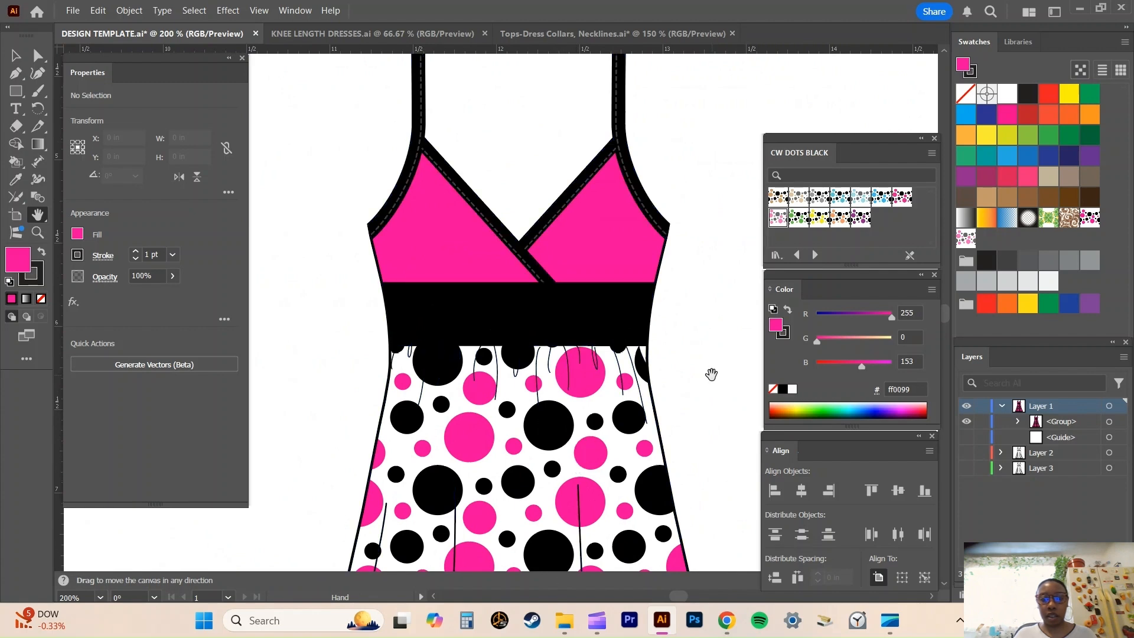
drag(561, 277, 570, 340)
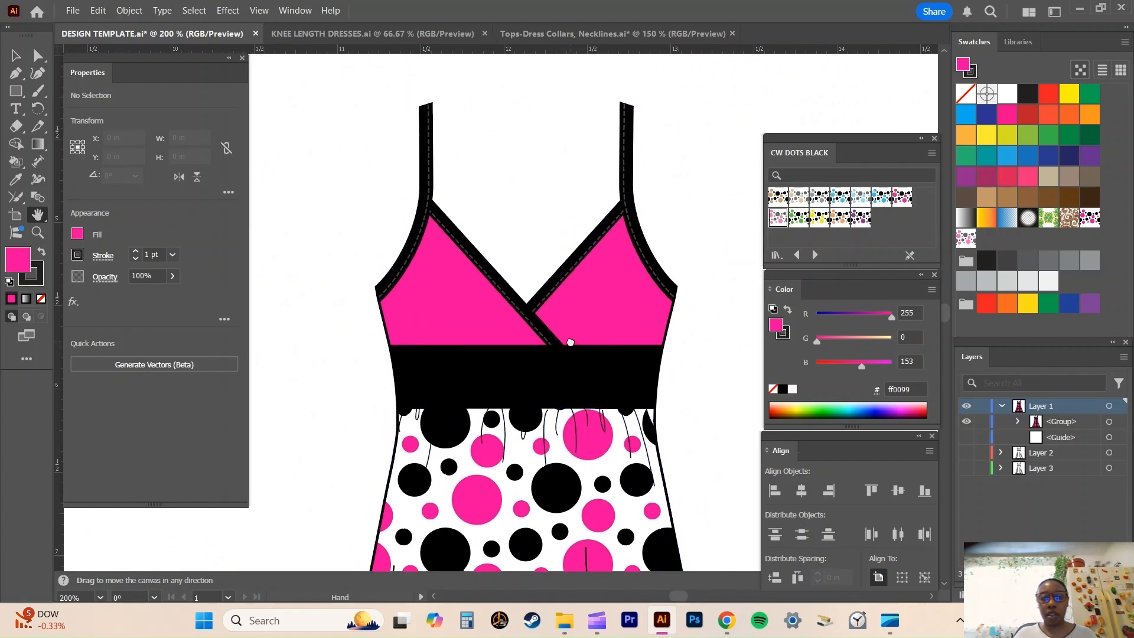
key(ctrl+plus)
key(ctrl+plus)
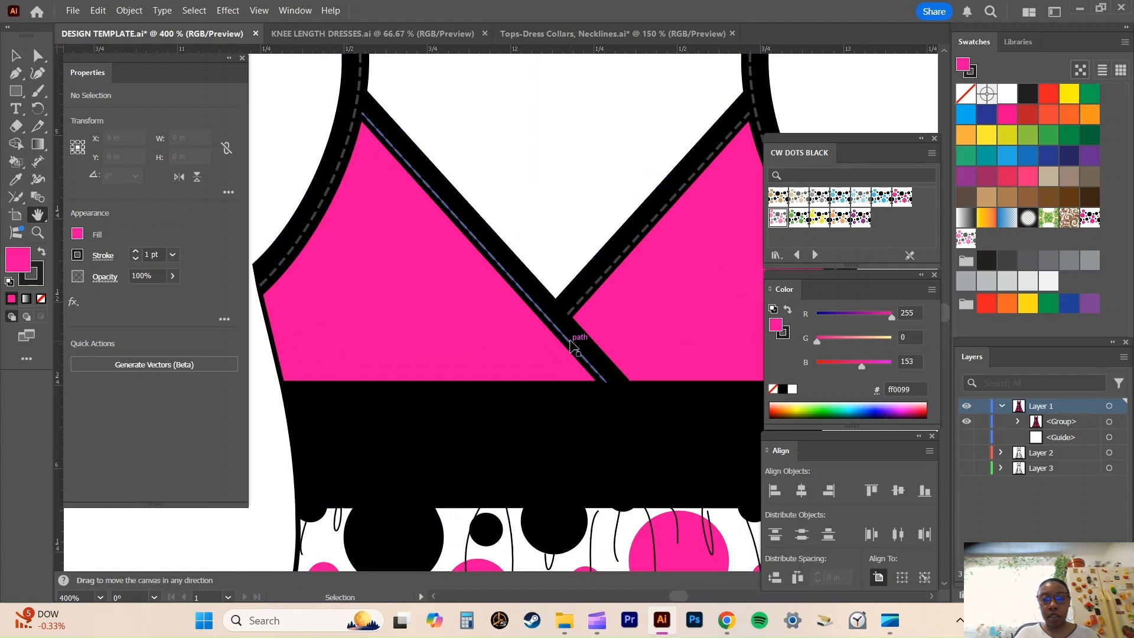
key(ctrl+plus)
drag(466, 291, 600, 392)
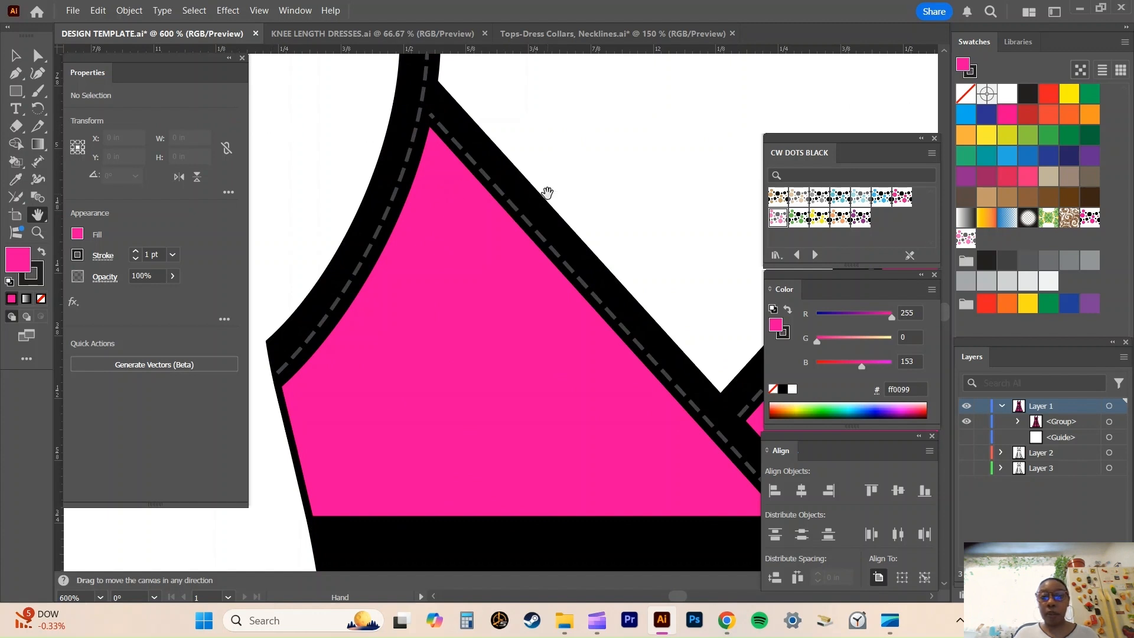
scroll(547, 192, up, 4)
scroll(525, 218, up, 5)
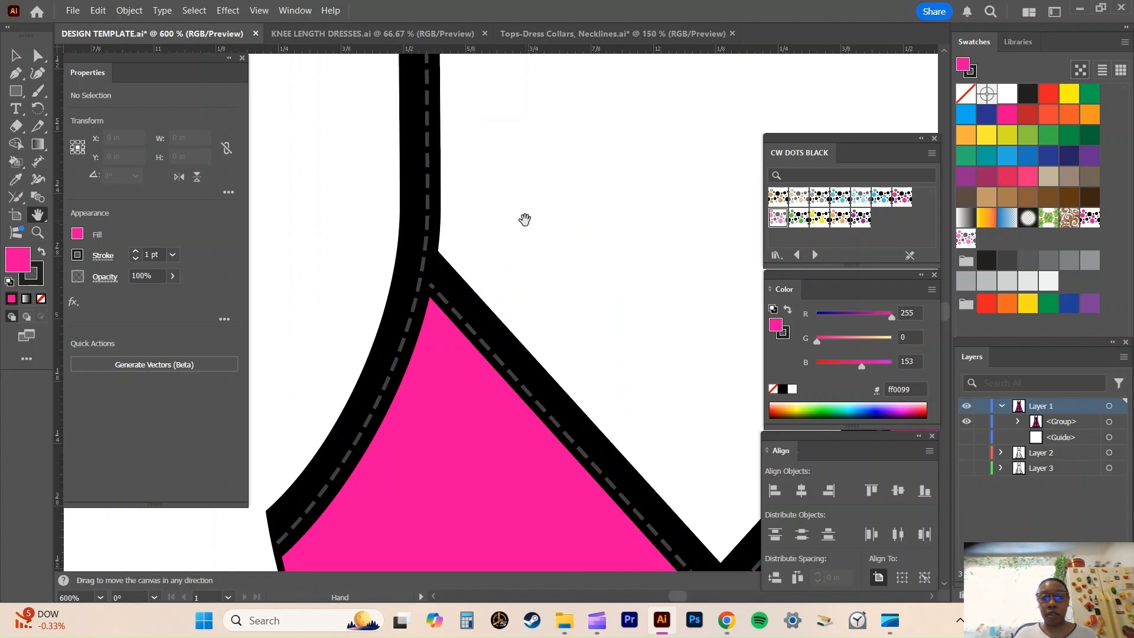
scroll(525, 220, down, 5)
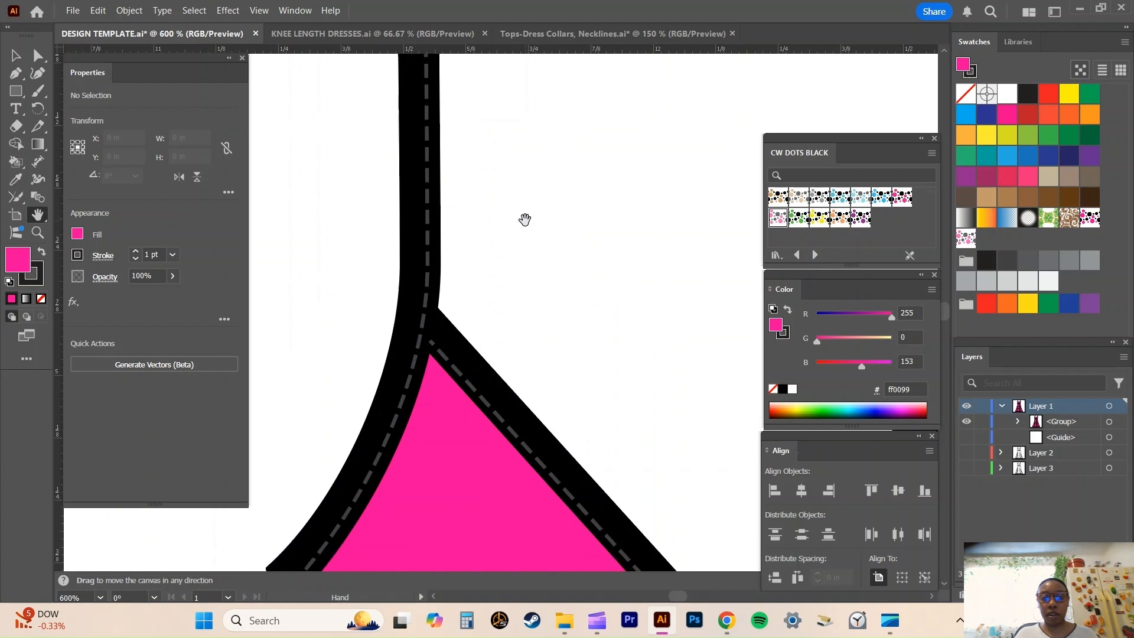
drag(593, 319, 488, 127)
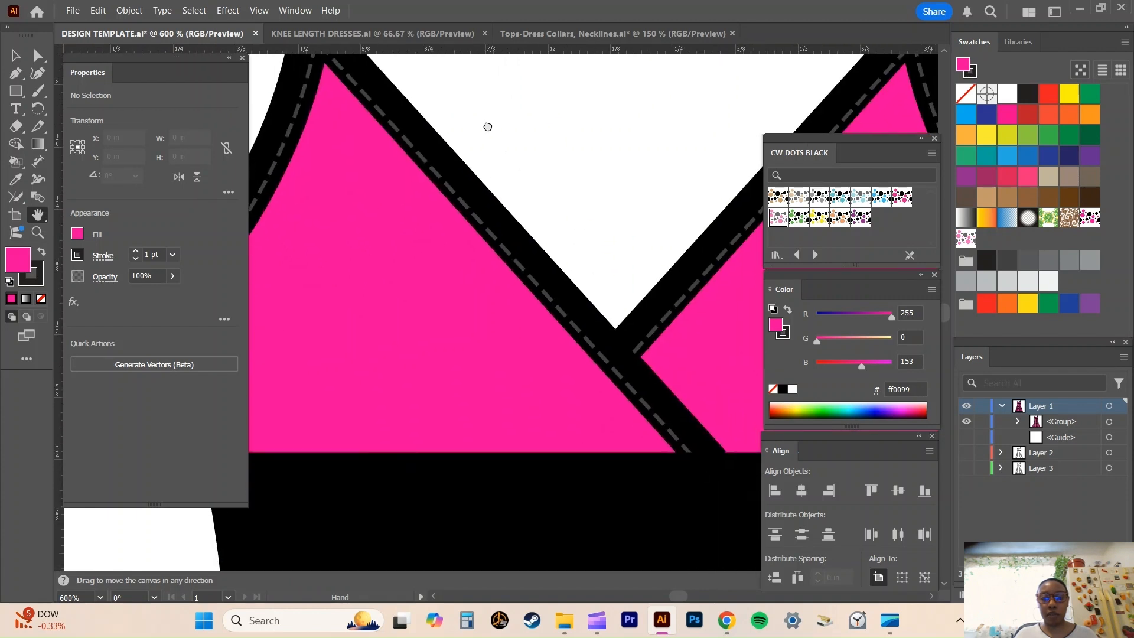
drag(663, 137, 473, 228)
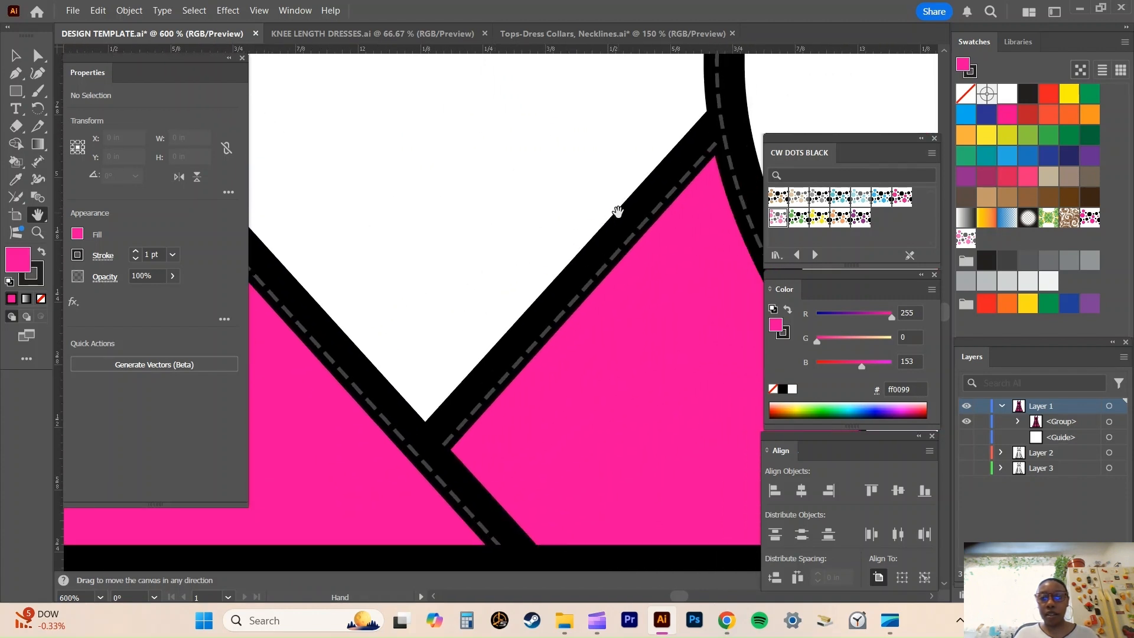
key(ctrl+minus)
key(ctrl+minus)
key(ctrl+minus)
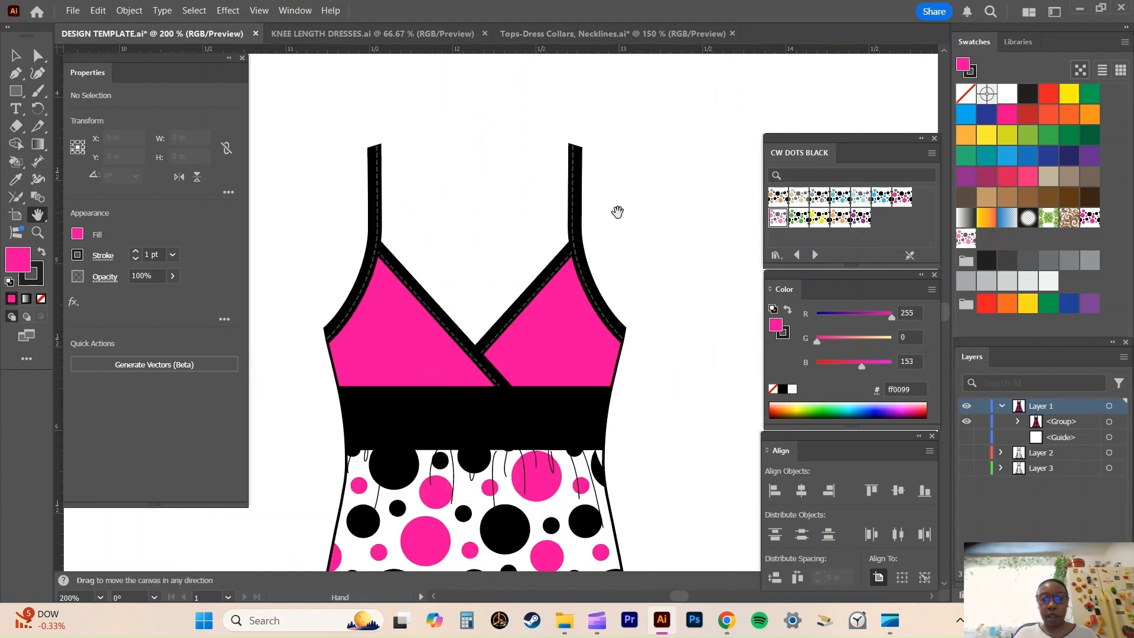
drag(585, 252, 624, 100)
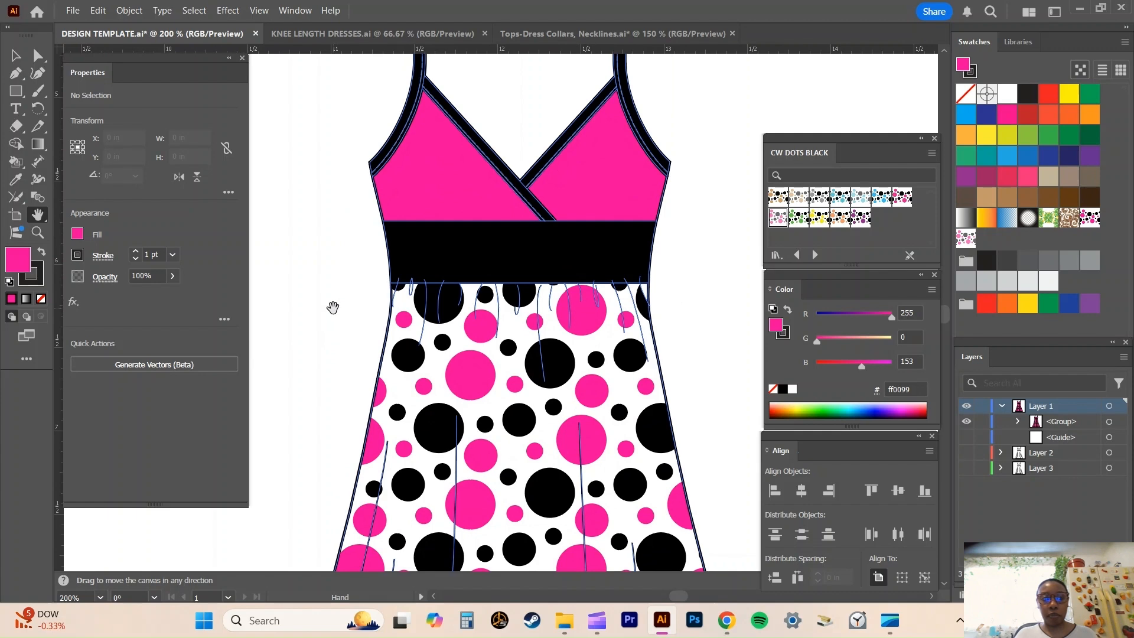
Select the whole dotted dress, move it left and slightly up from its template position, and deselect it.
click(16, 55)
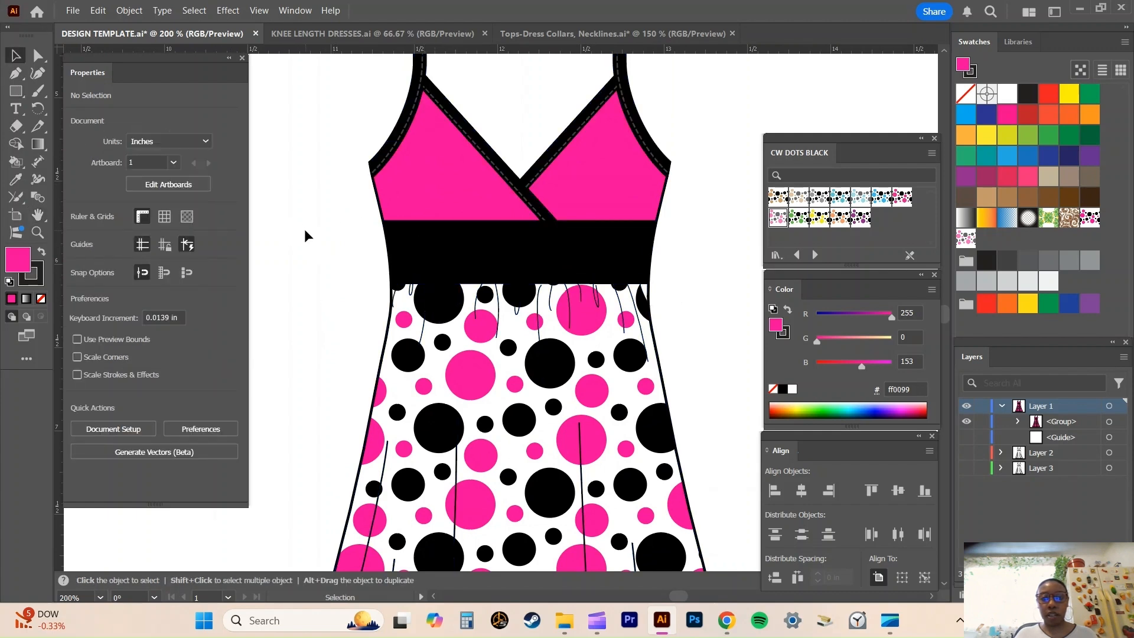
scroll(303, 229, up, 2)
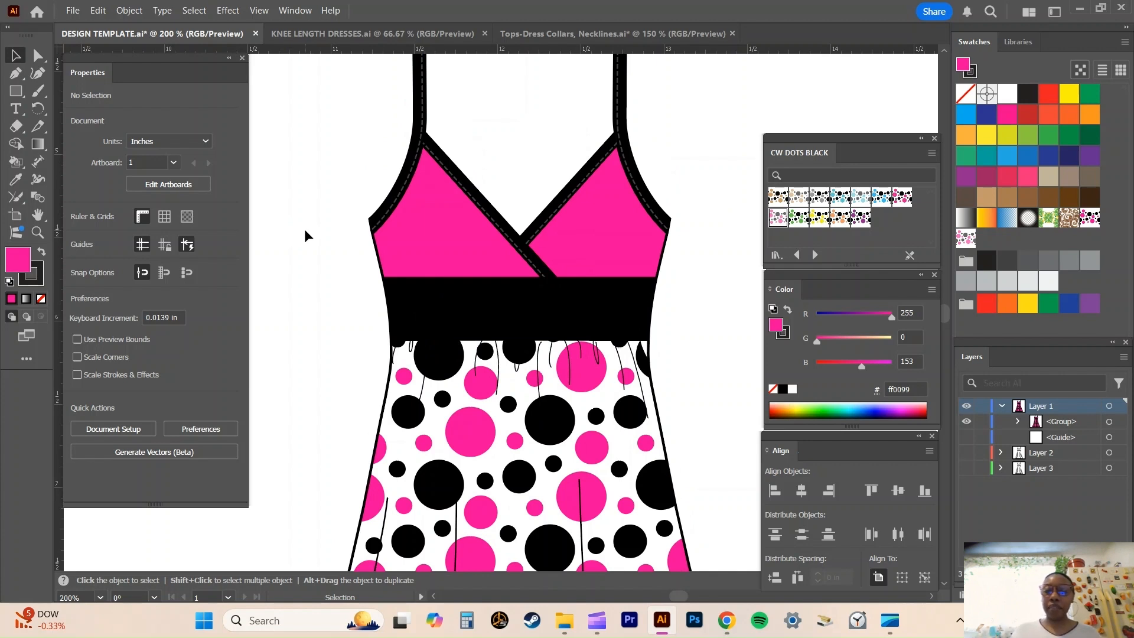
drag(331, 223, 323, 264)
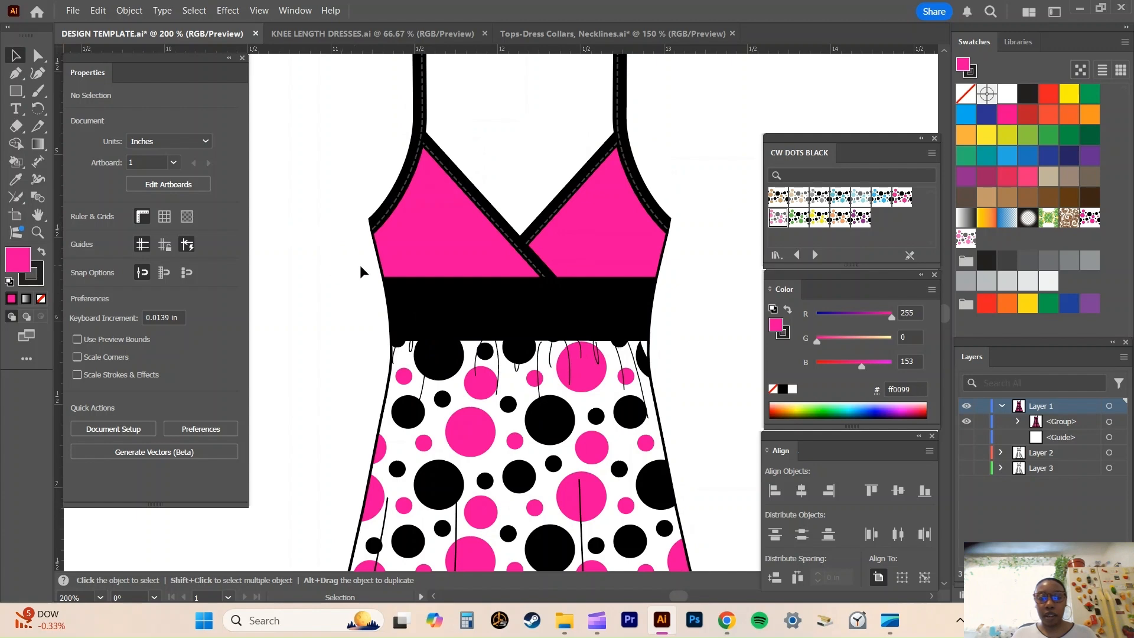
key(ctrl+minus)
key(ctrl+minus)
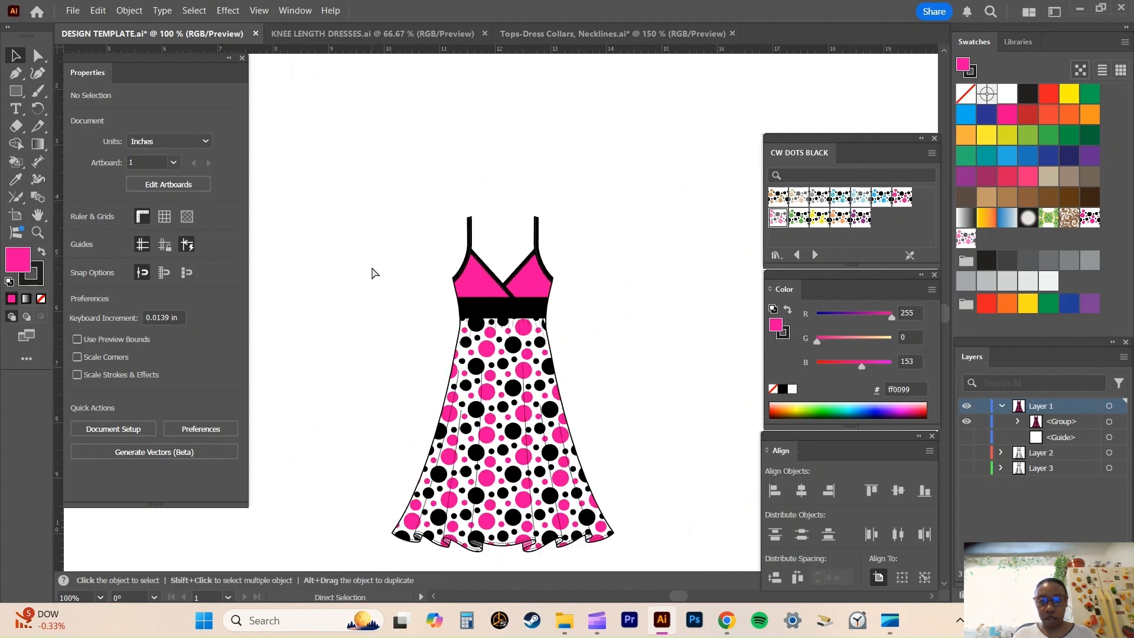
key(ctrl+minus)
drag(392, 197, 685, 552)
drag(521, 361, 292, 304)
click(533, 304)
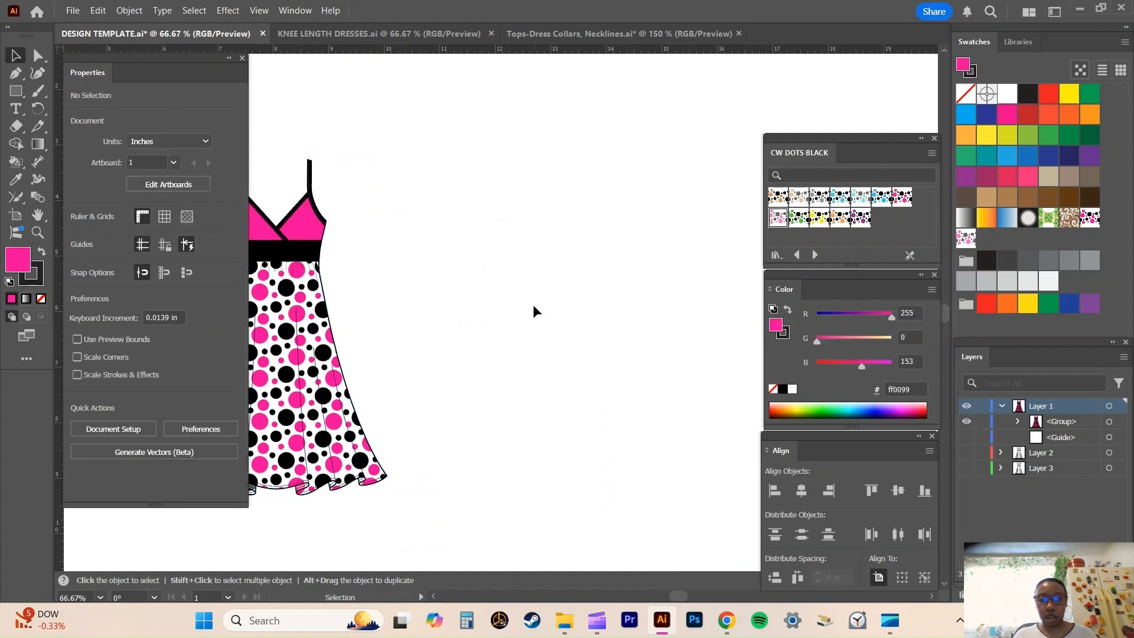
Show Layer 2 and move its uncoloured dress, together with the centre guide, slightly up and to the right.
click(1002, 406)
click(967, 422)
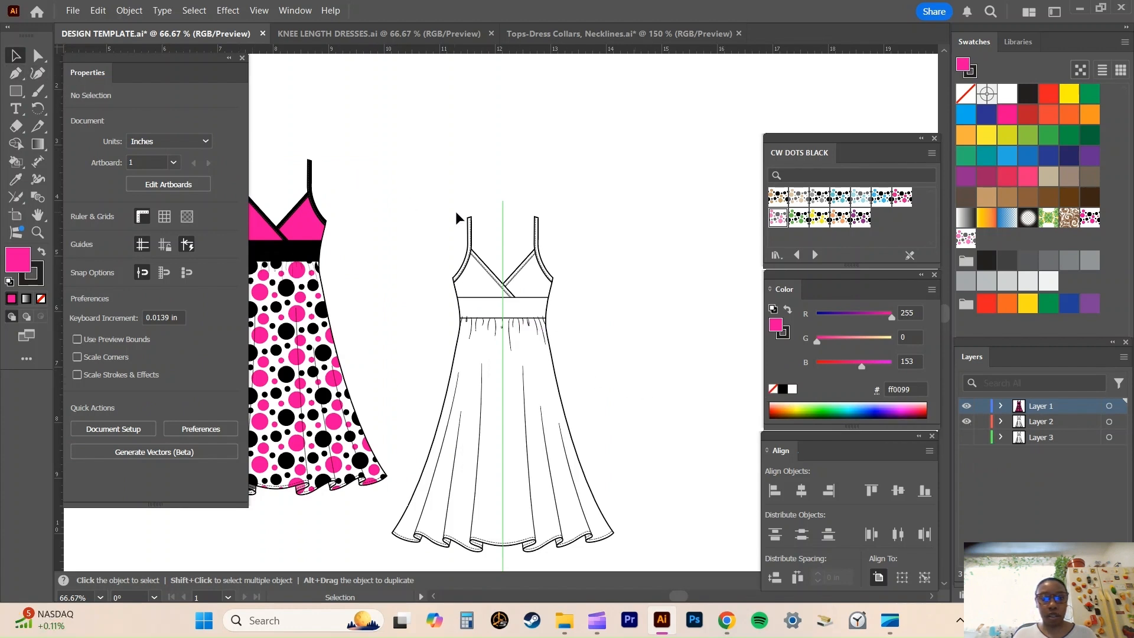
drag(436, 204, 641, 550)
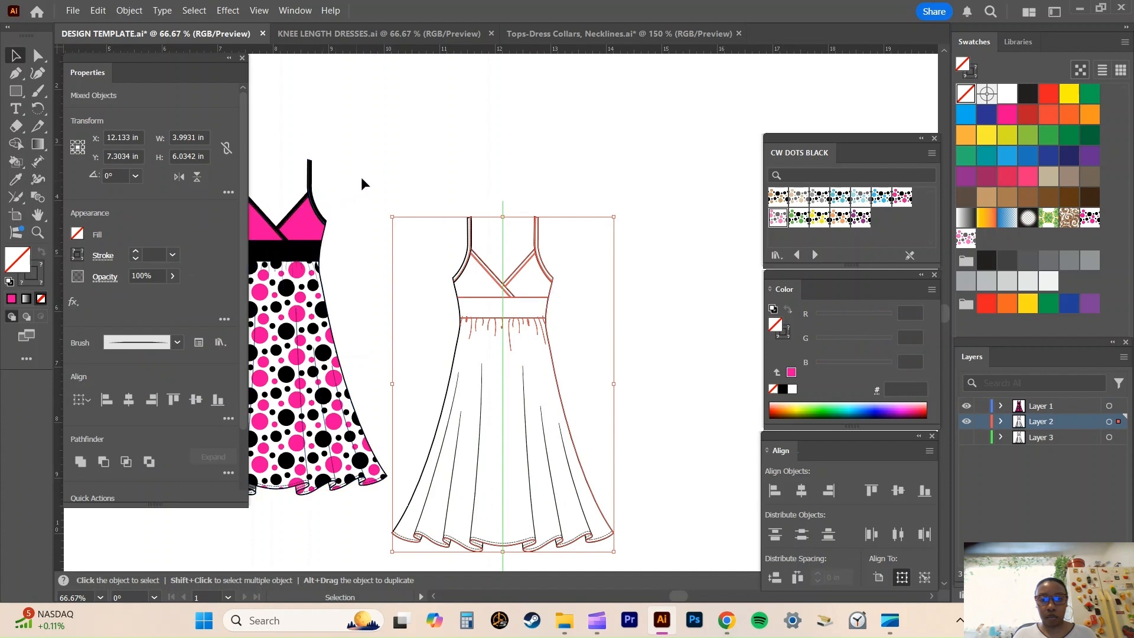
click(380, 180)
drag(393, 200, 658, 541)
drag(515, 316, 538, 263)
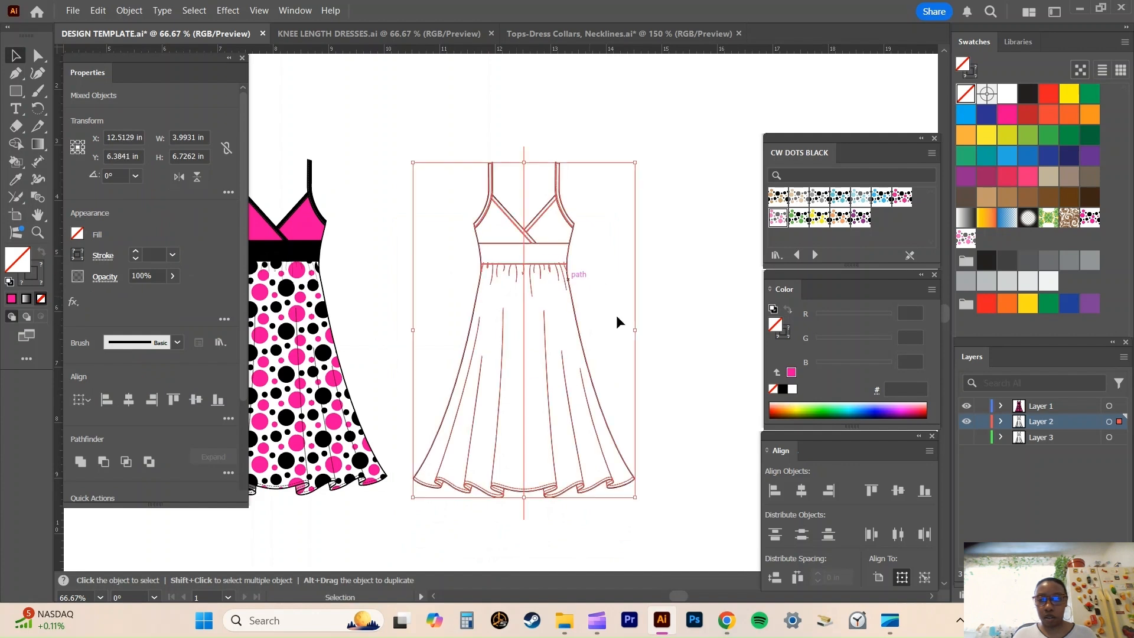
click(685, 384)
Expand Layer 2 and look through the groups and paths it contains.
click(1001, 420)
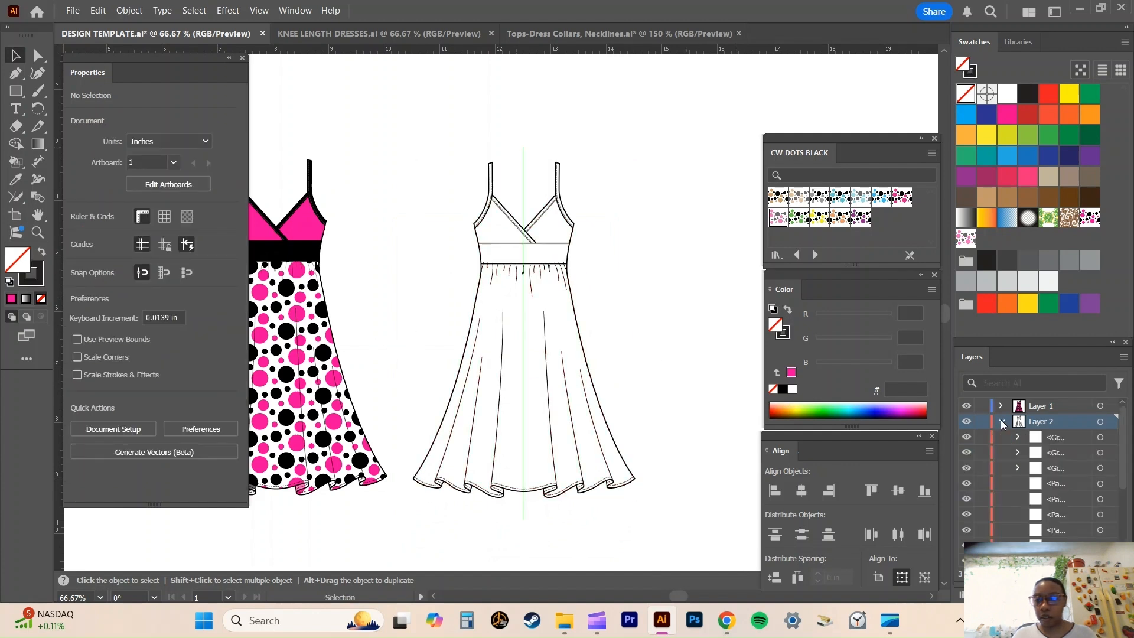
scroll(1071, 470, down, 2)
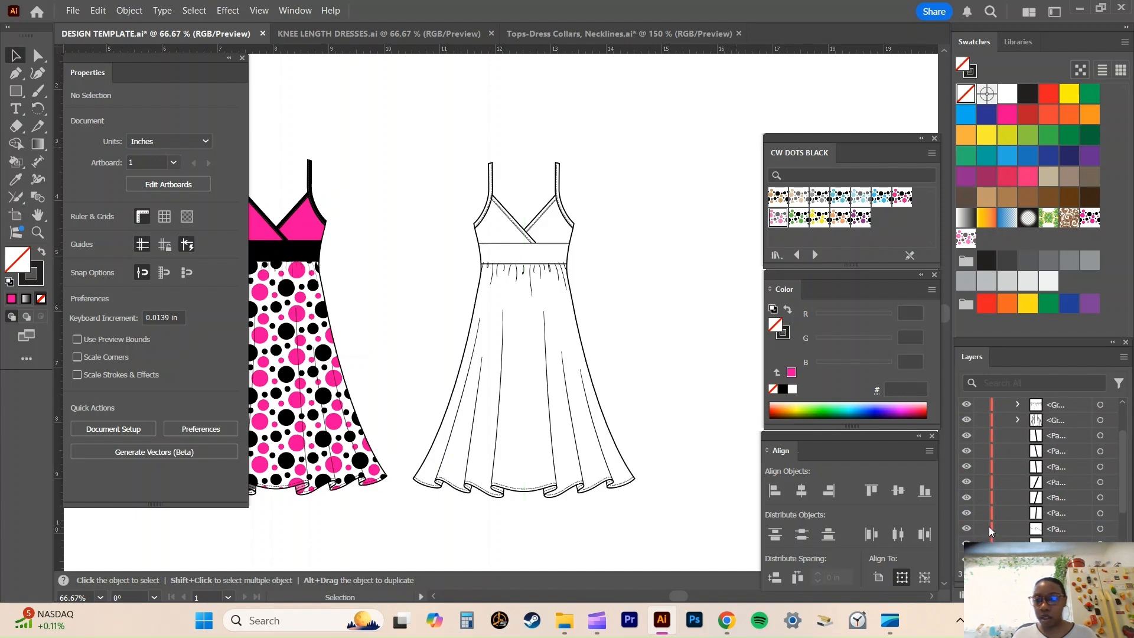
scroll(989, 527, up, 3)
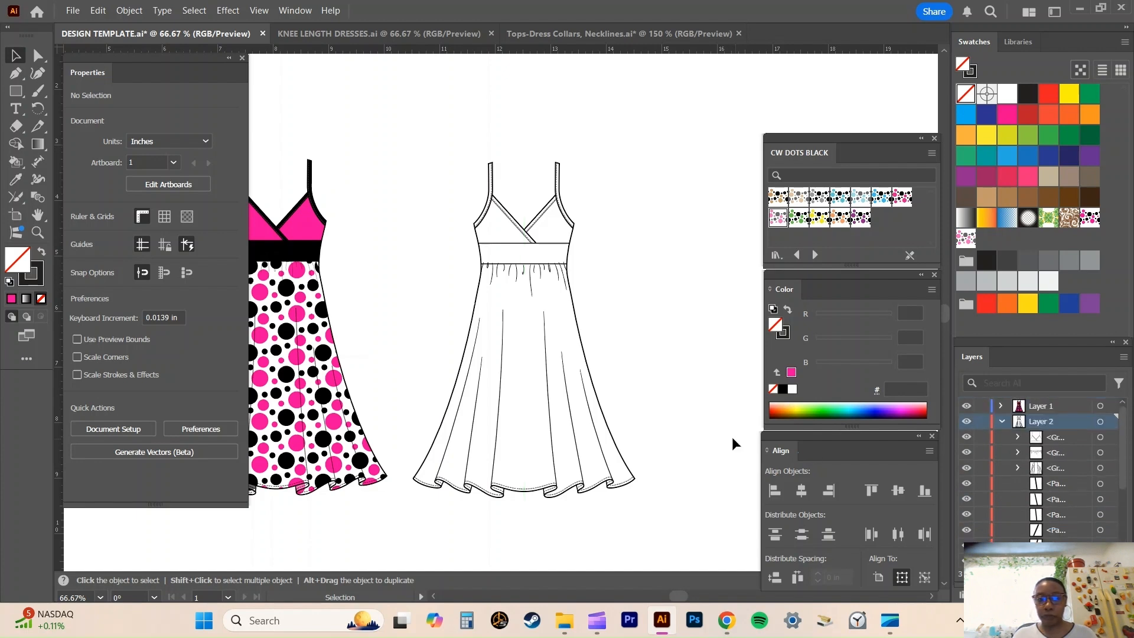
Select the entire uncoloured dress on Layer 2 and hide Layer 1.
scroll(357, 173, down, 1)
mouse_move(418, 124)
mouse_down()
mouse_move(638, 395)
mouse_move(657, 484)
mouse_up()
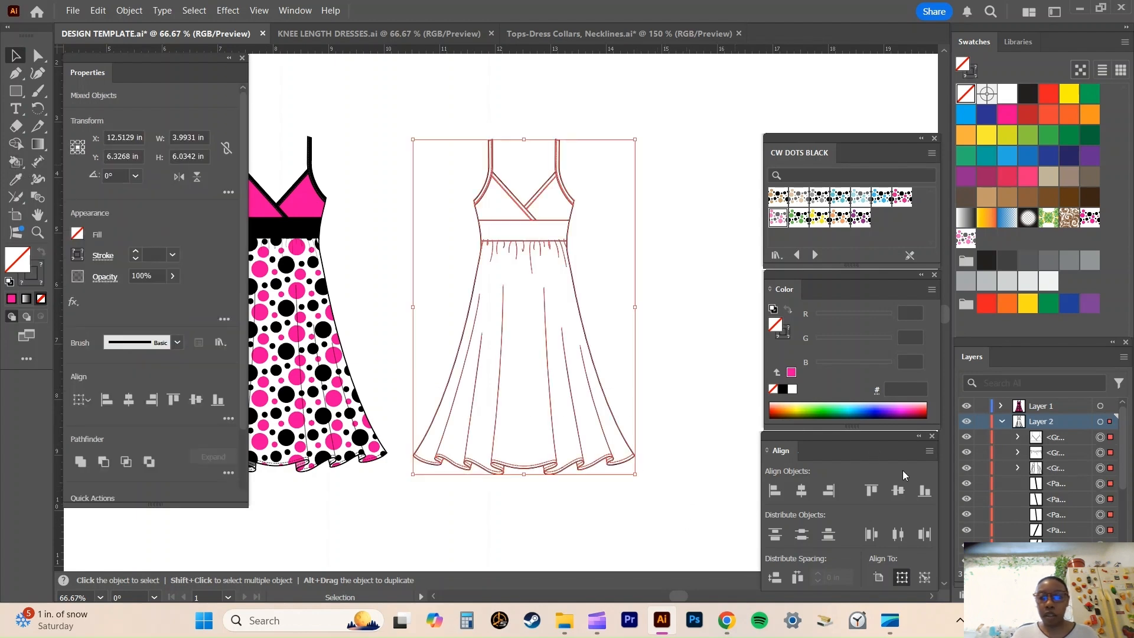
click(967, 407)
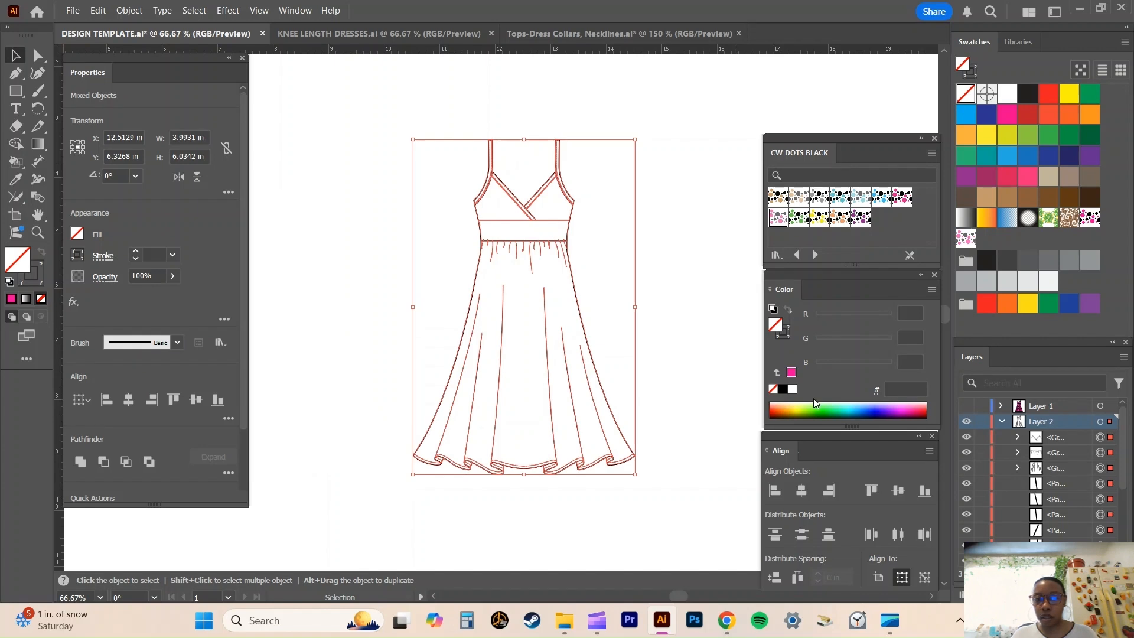
Convert the selected Layer 2 dress into a Live Paint group with the Live Paint Bucket.
click(9, 166)
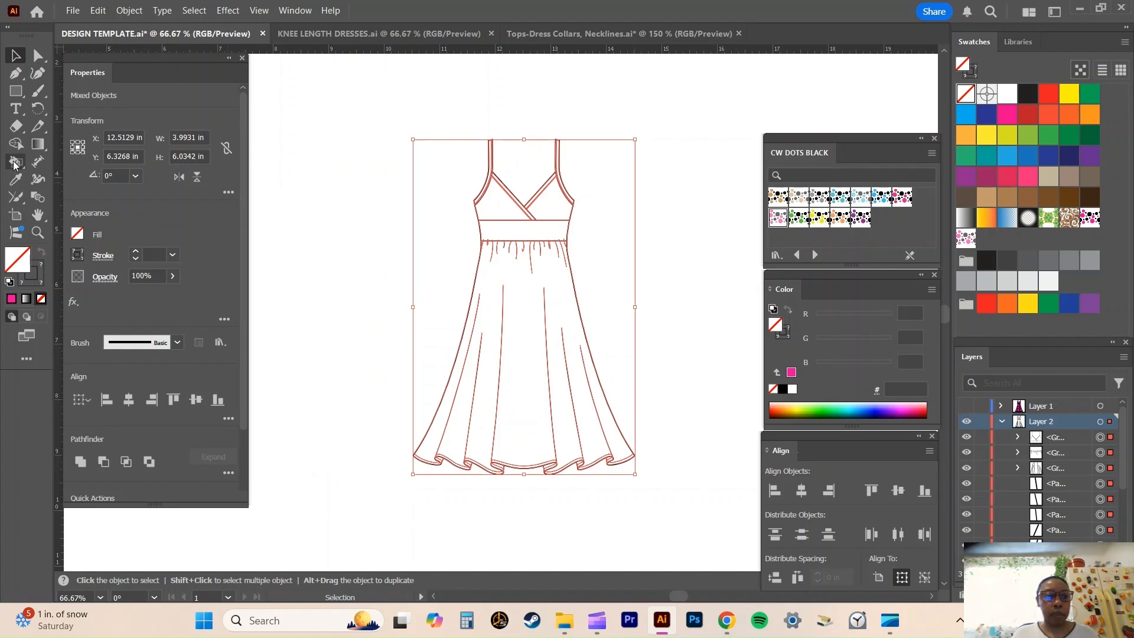
key(ctrl+equal)
key(ctrl+equal)
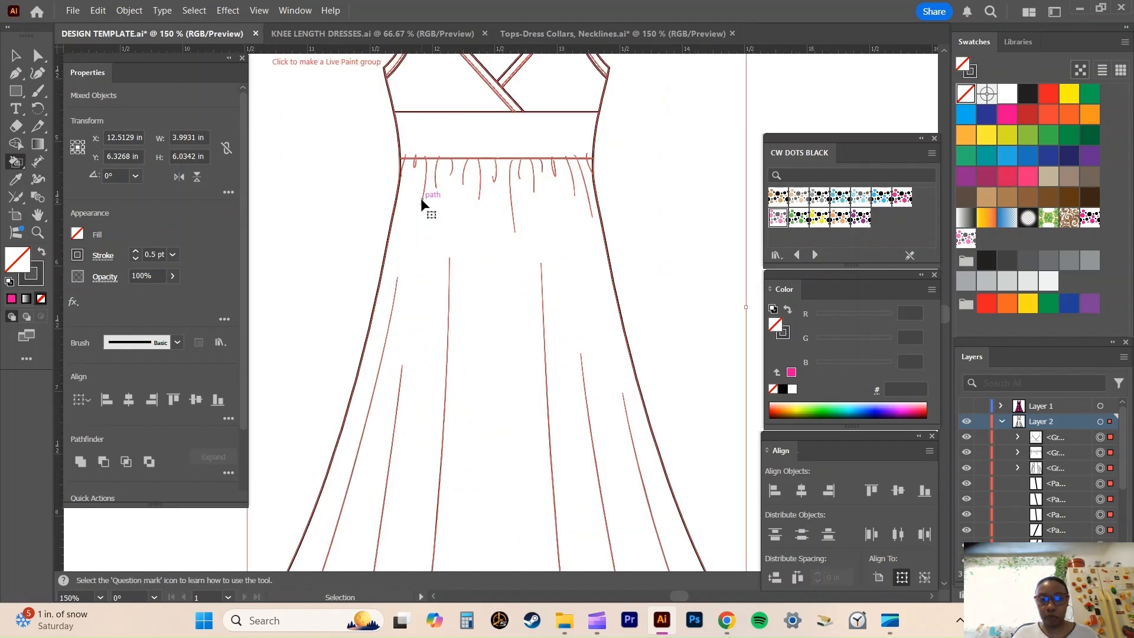
scroll(425, 207, up, 3)
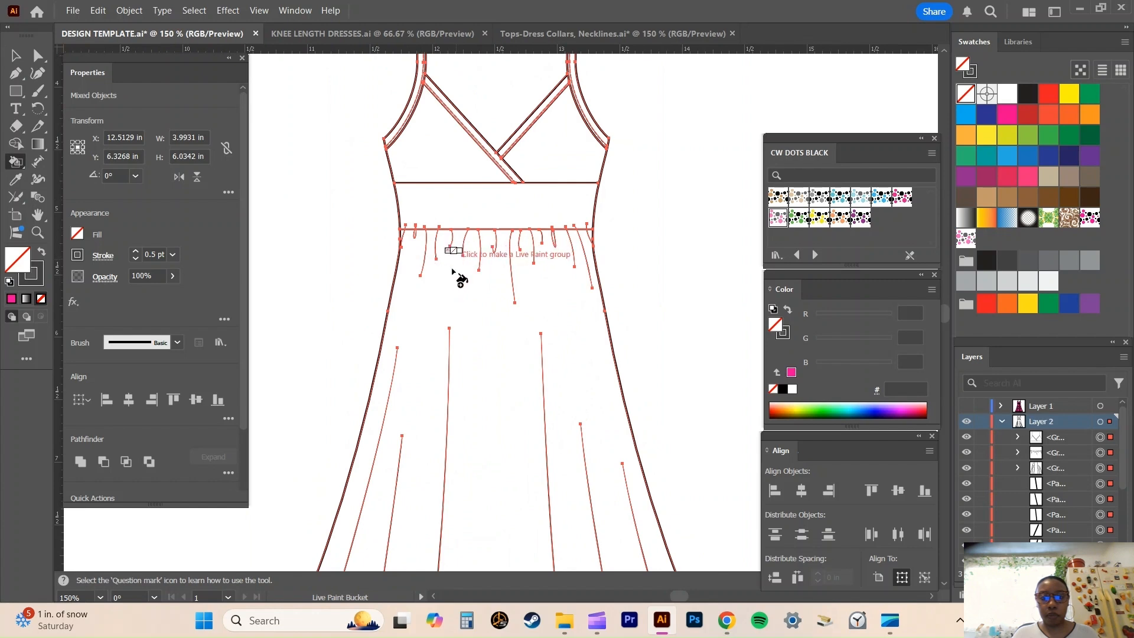
click(458, 300)
click(640, 334)
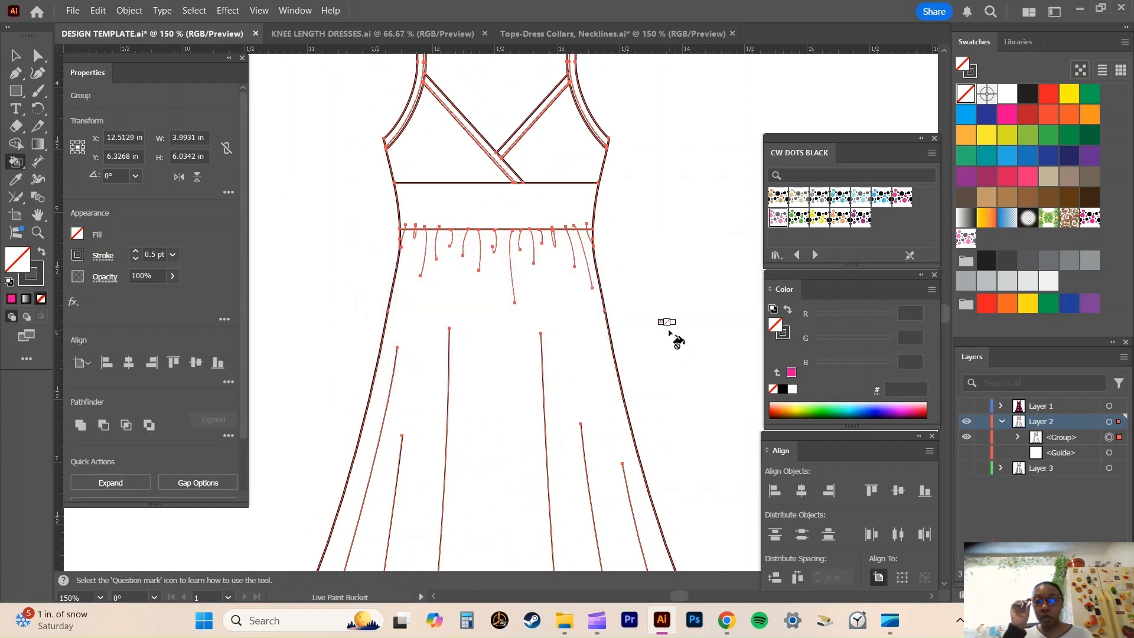
scroll(670, 334, up, 1)
scroll(674, 341, up, 3)
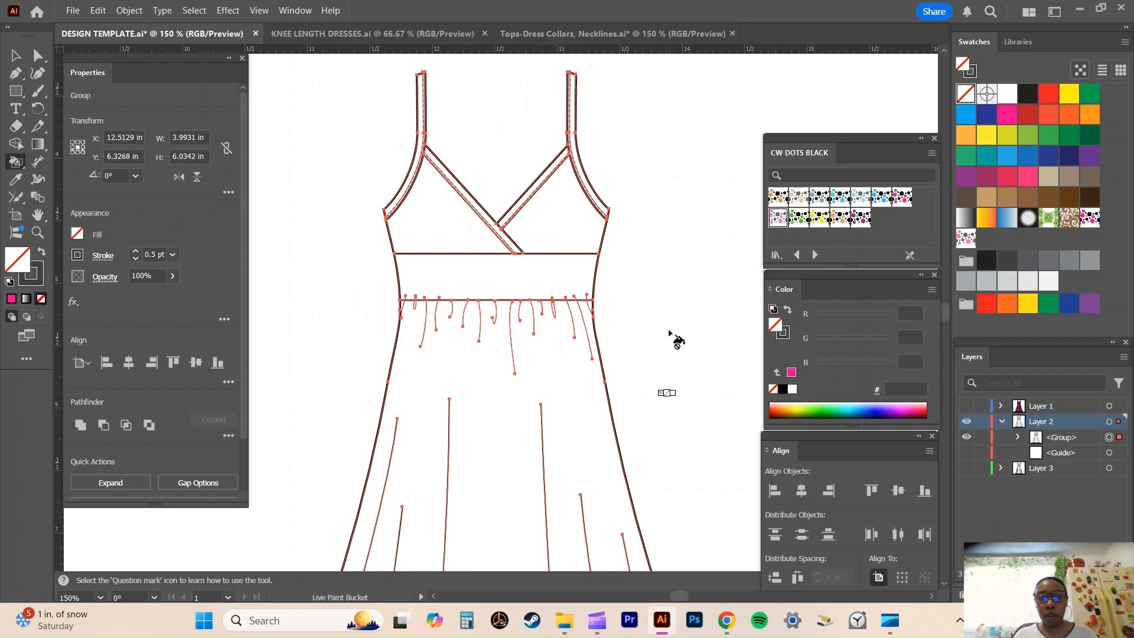
Fill the skirt of the Layer 2 dress with the tan and black dot pattern from the CW DOTS BLACK swatches.
scroll(757, 288, down, 2)
click(778, 197)
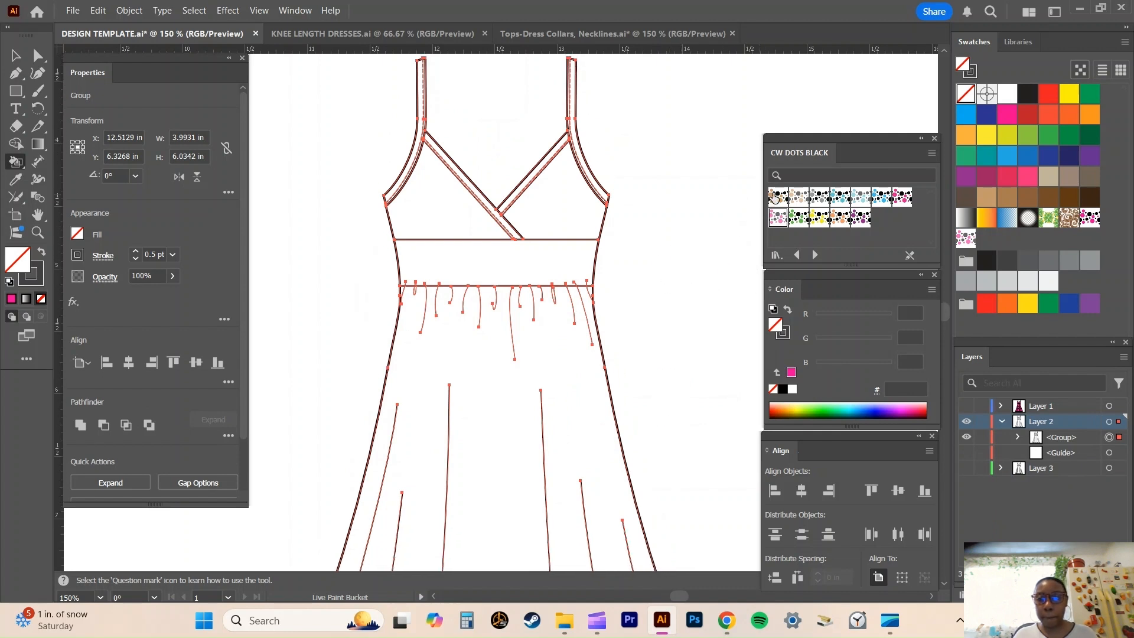
click(500, 401)
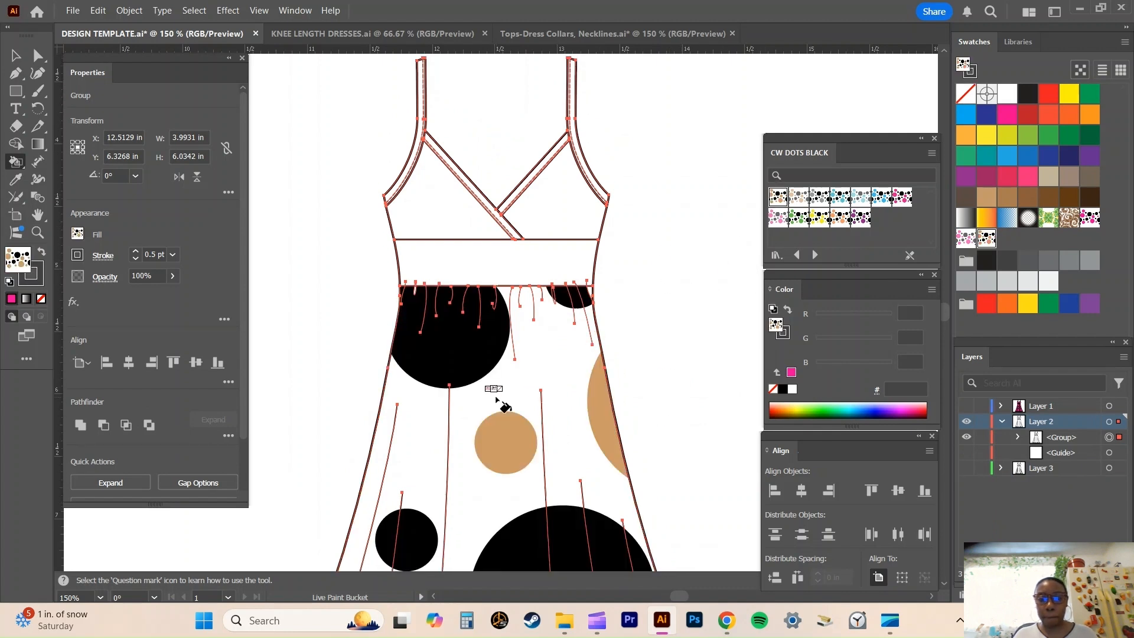
Fill the outer hem band sections along the skirt's ruffled edge with the same tan and black dot pattern.
scroll(498, 401, down, 3)
scroll(498, 402, down, 10)
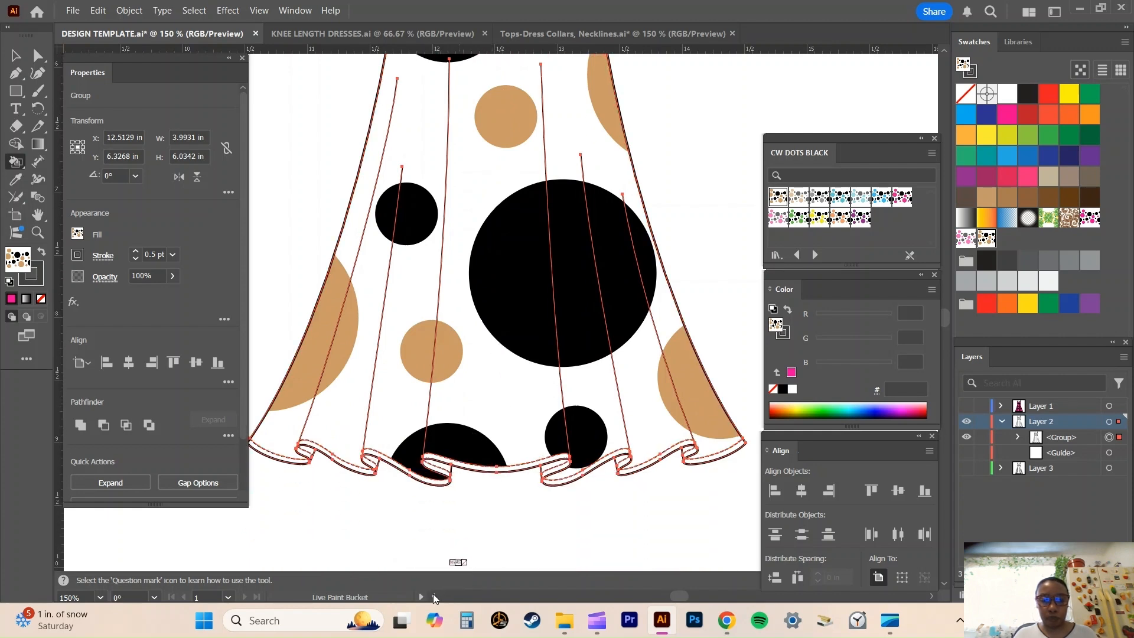
scroll(413, 520, left, 3)
scroll(357, 512, down, 2)
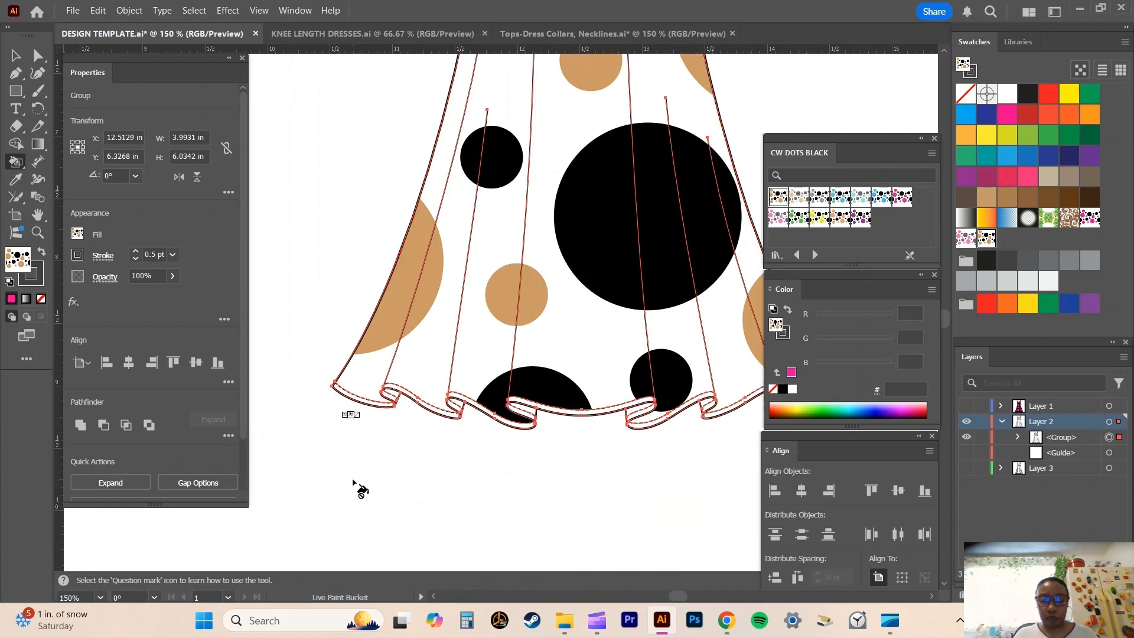
key(ctrl+plus)
key(ctrl+plus)
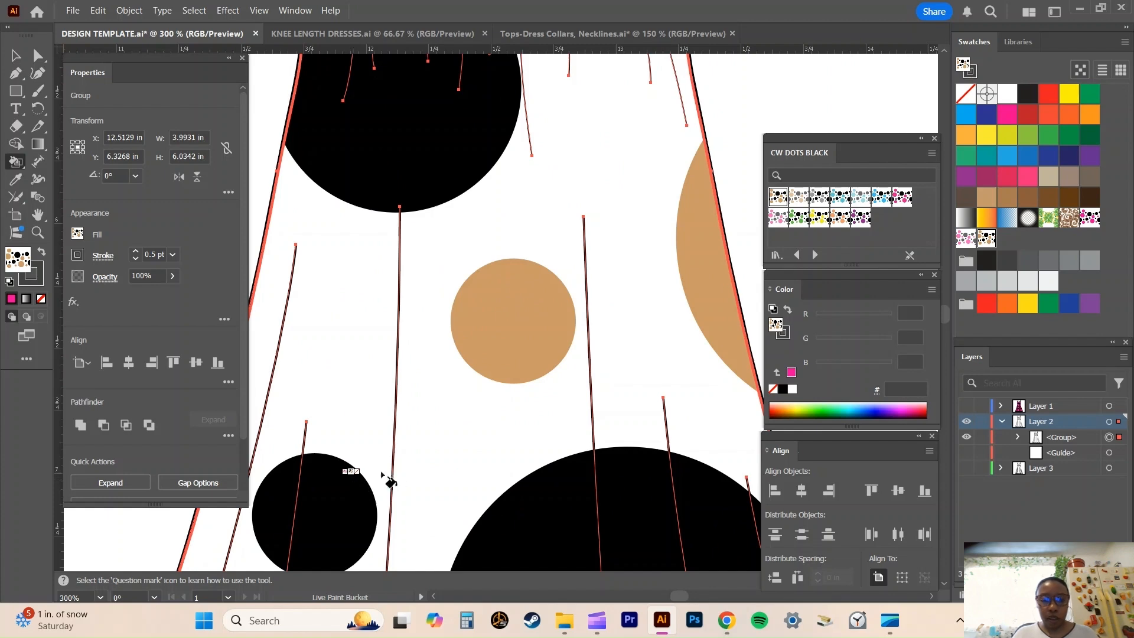
key(space)
drag(410, 471, 625, 0)
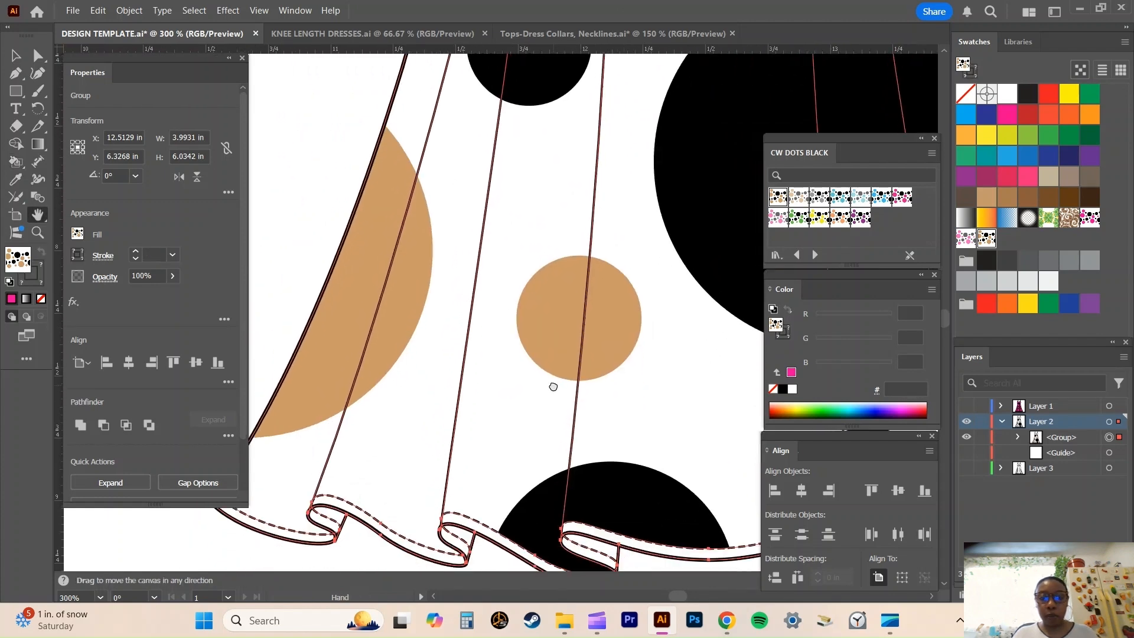
drag(553, 386, 595, 190)
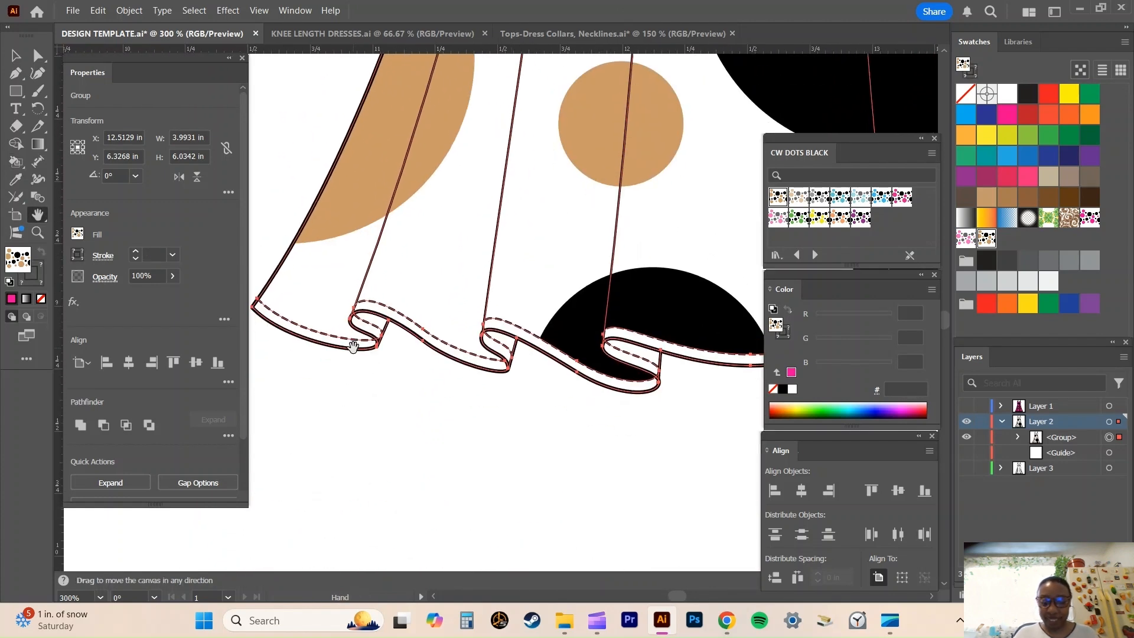
click(16, 161)
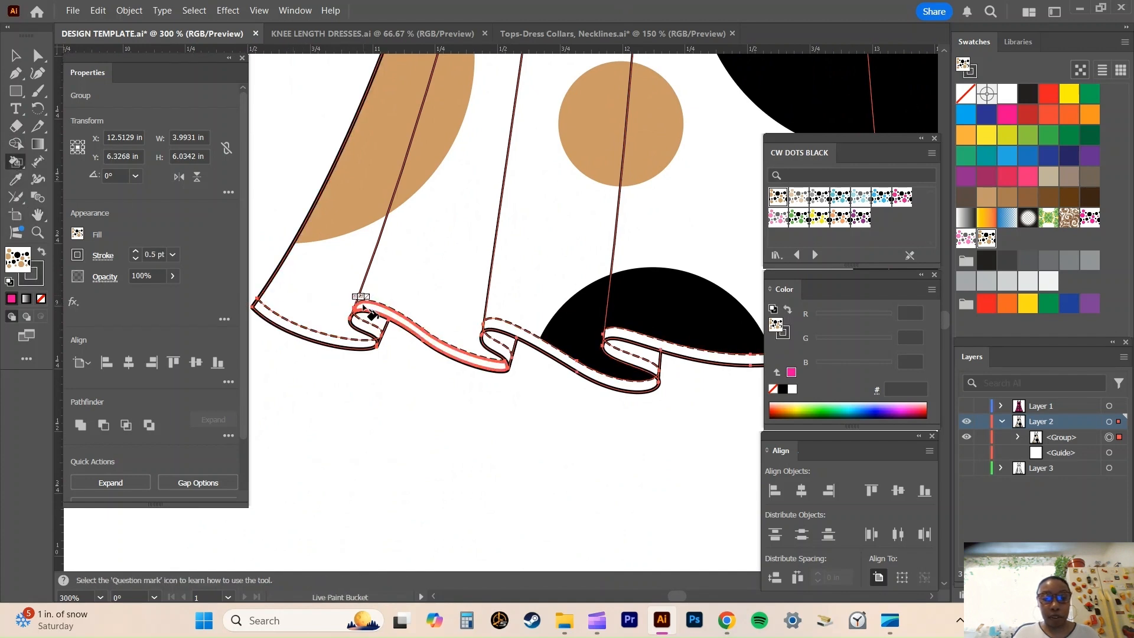
click(544, 343)
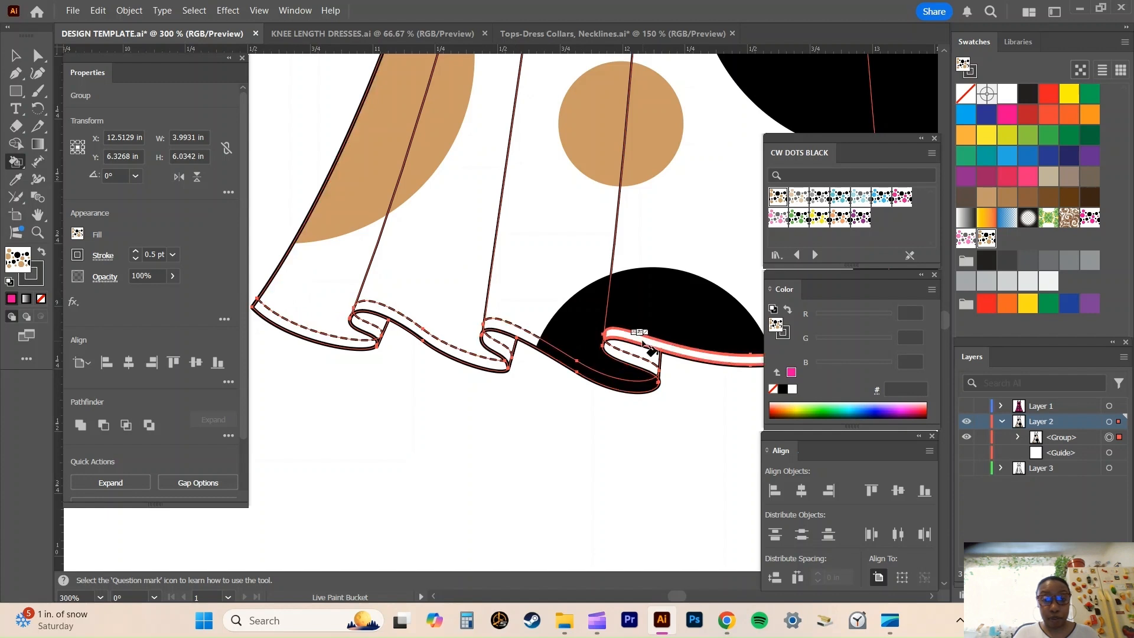
click(642, 341)
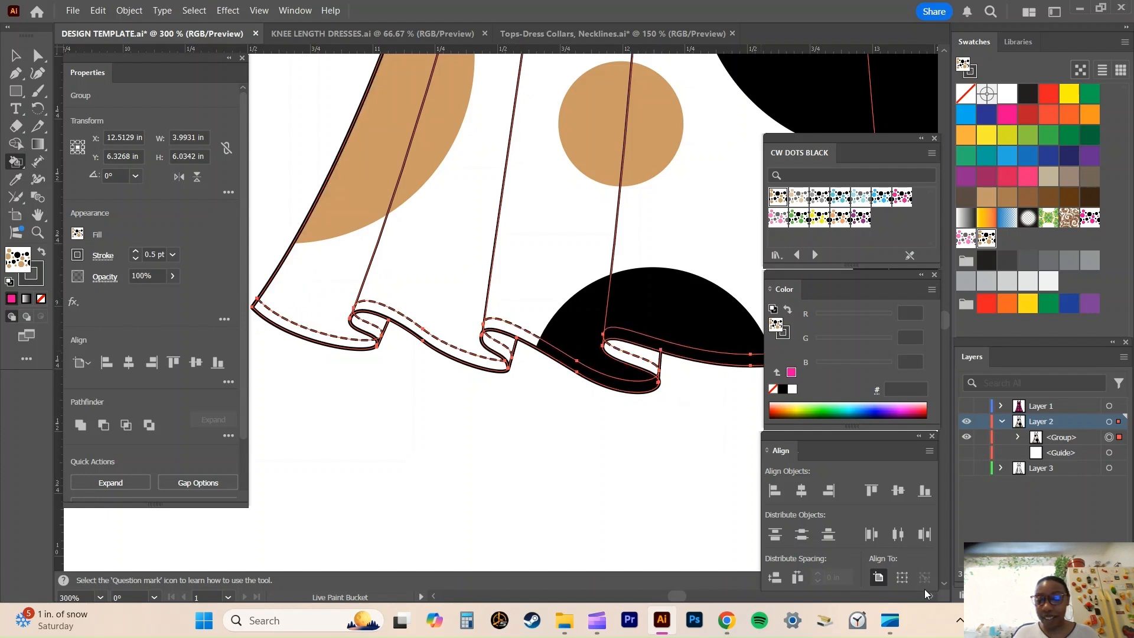
click(930, 596)
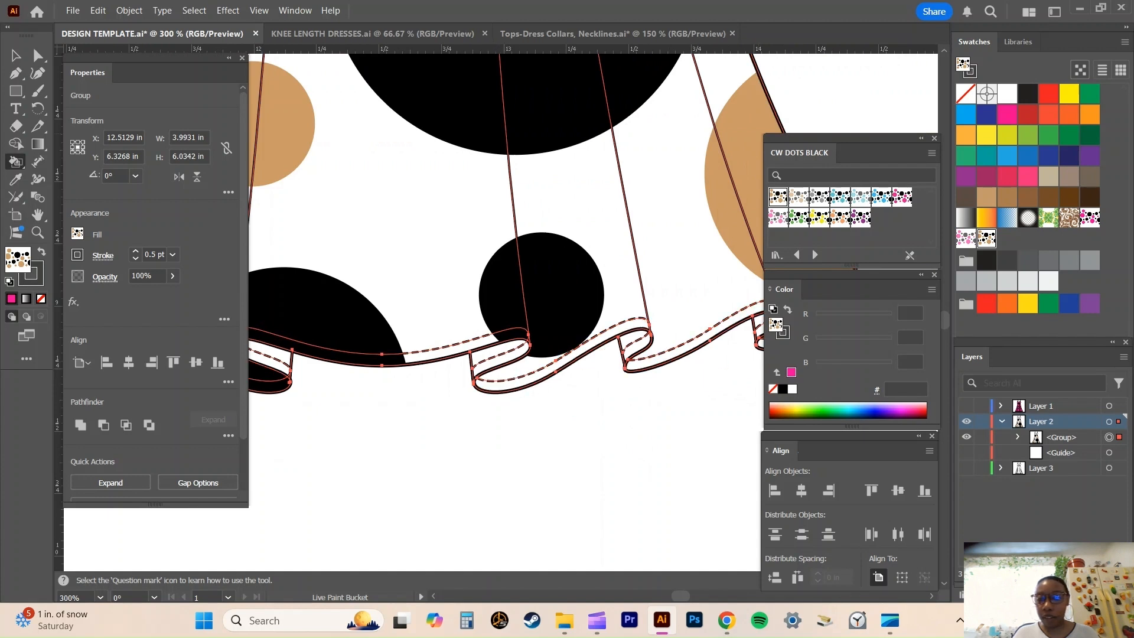
click(934, 594)
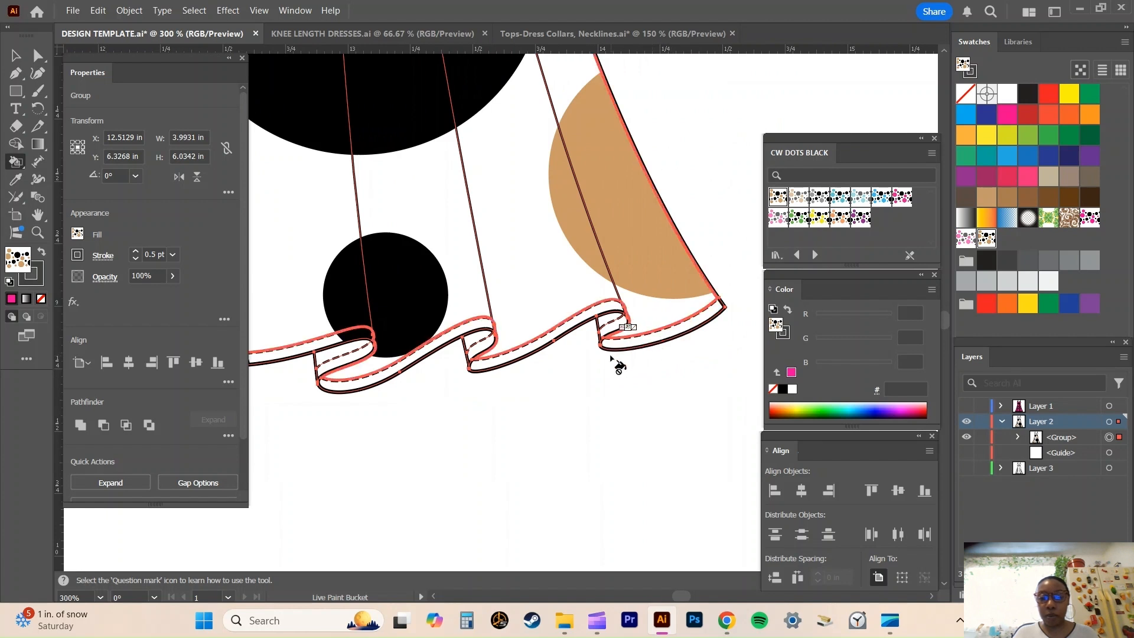
Fill the inner folds of the ruffled hem with the paler grey and tan dot pattern from CW DOTS BLACK.
key(v)
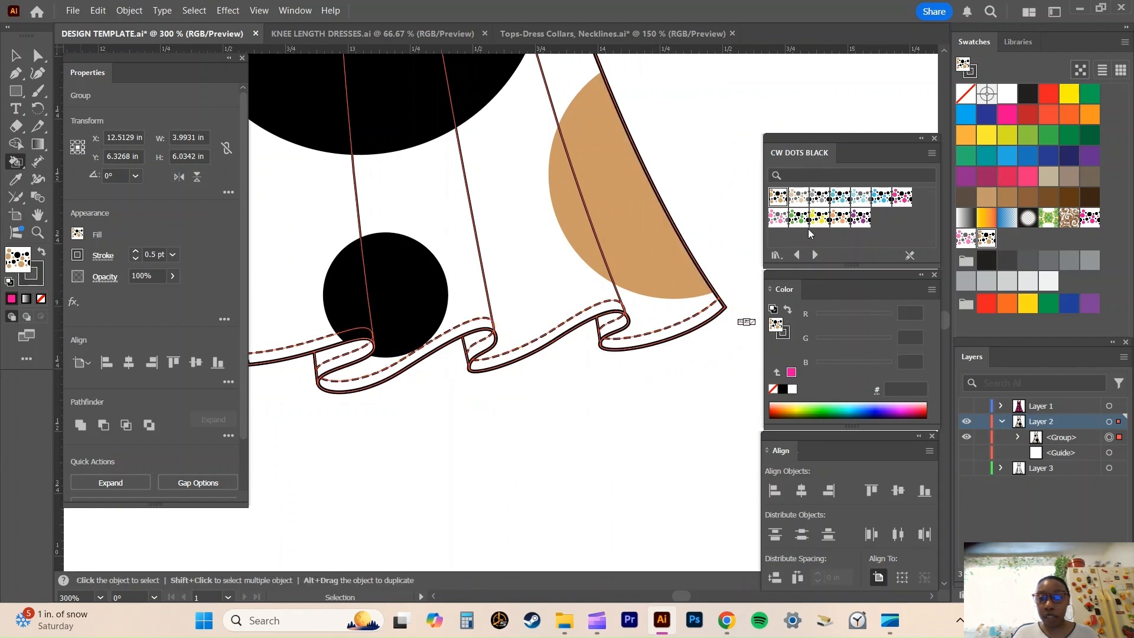
click(798, 198)
key(k)
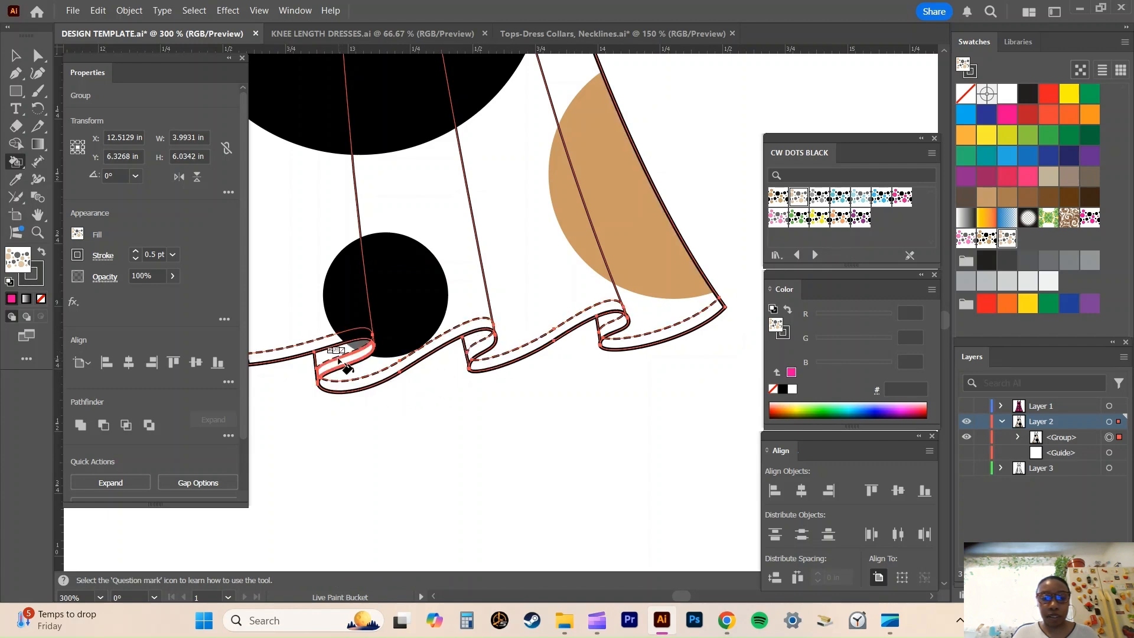
click(433, 597)
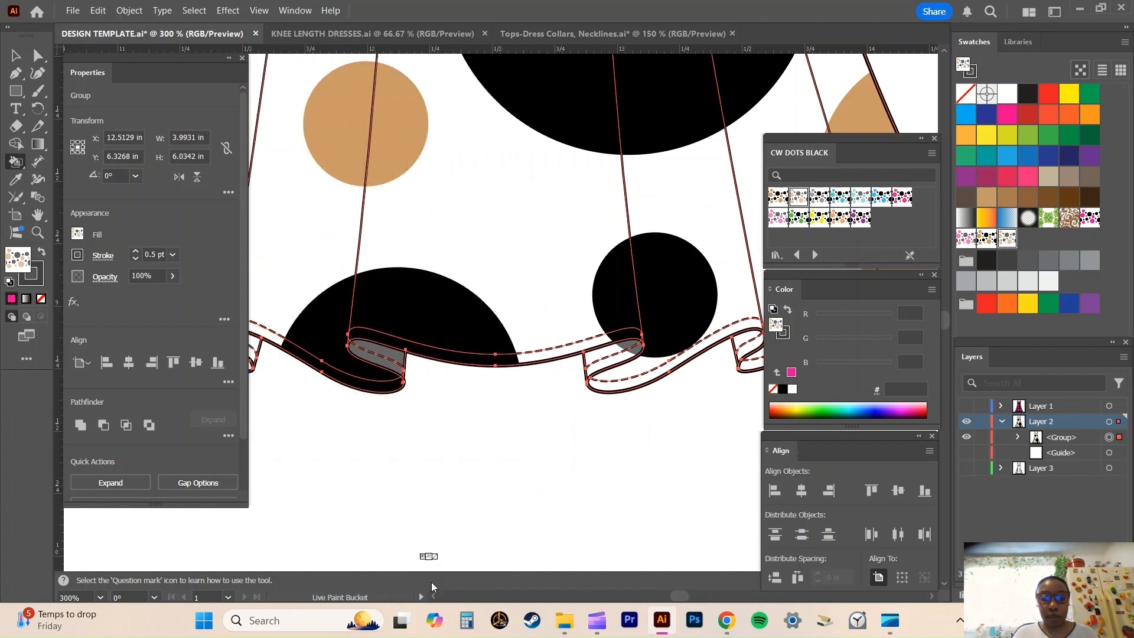
click(434, 596)
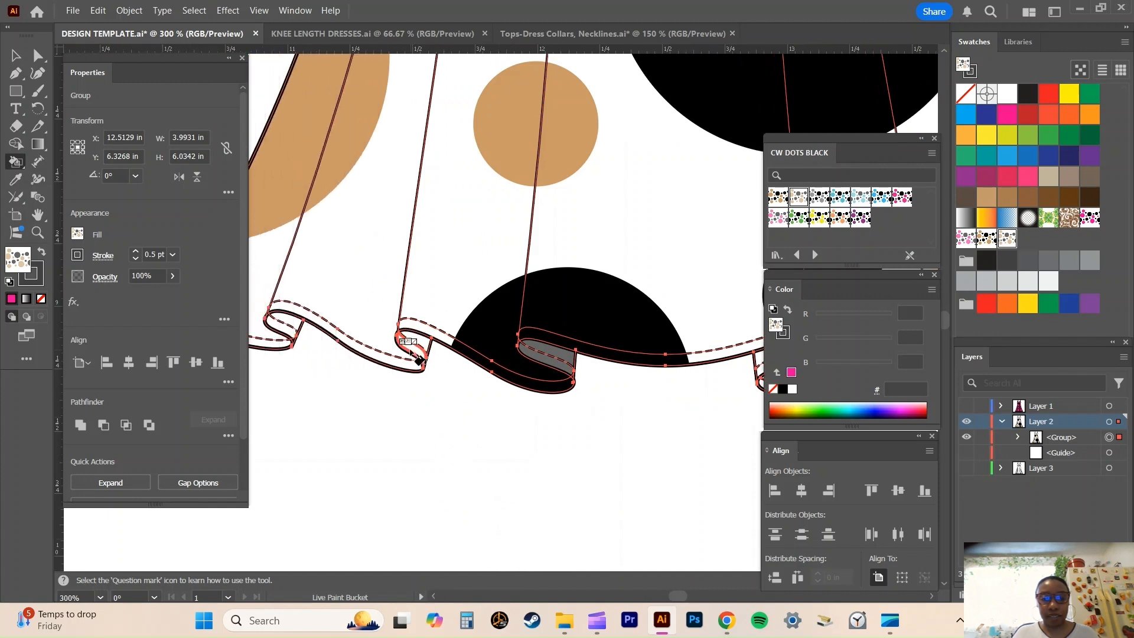
click(434, 596)
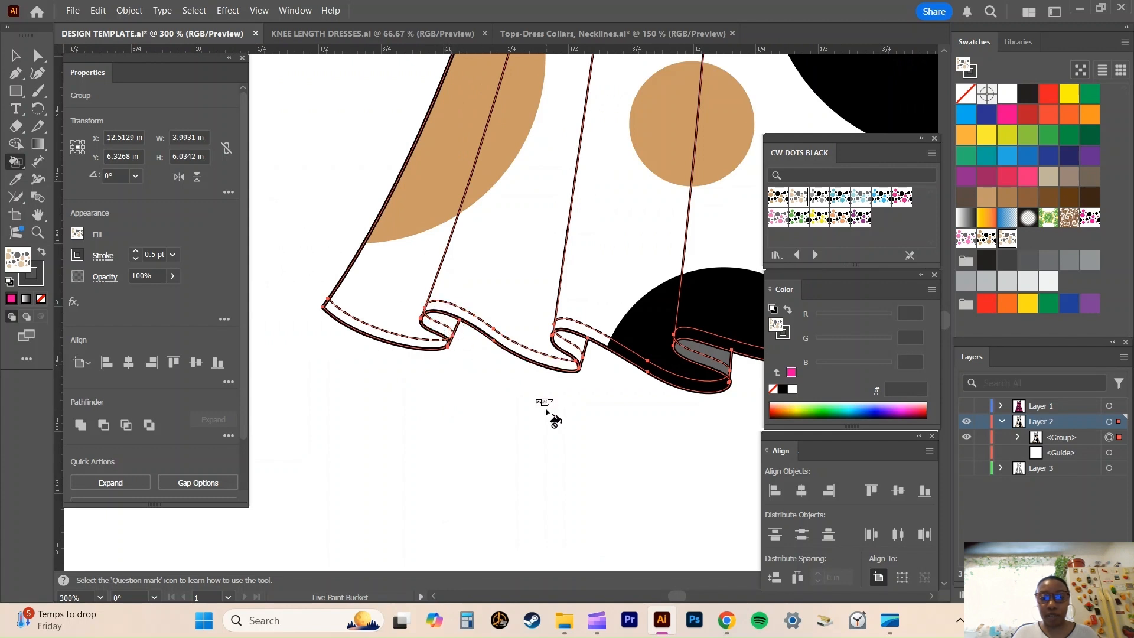
Fill the waistband below the bust with solid black using the Live Paint Bucket.
key(h)
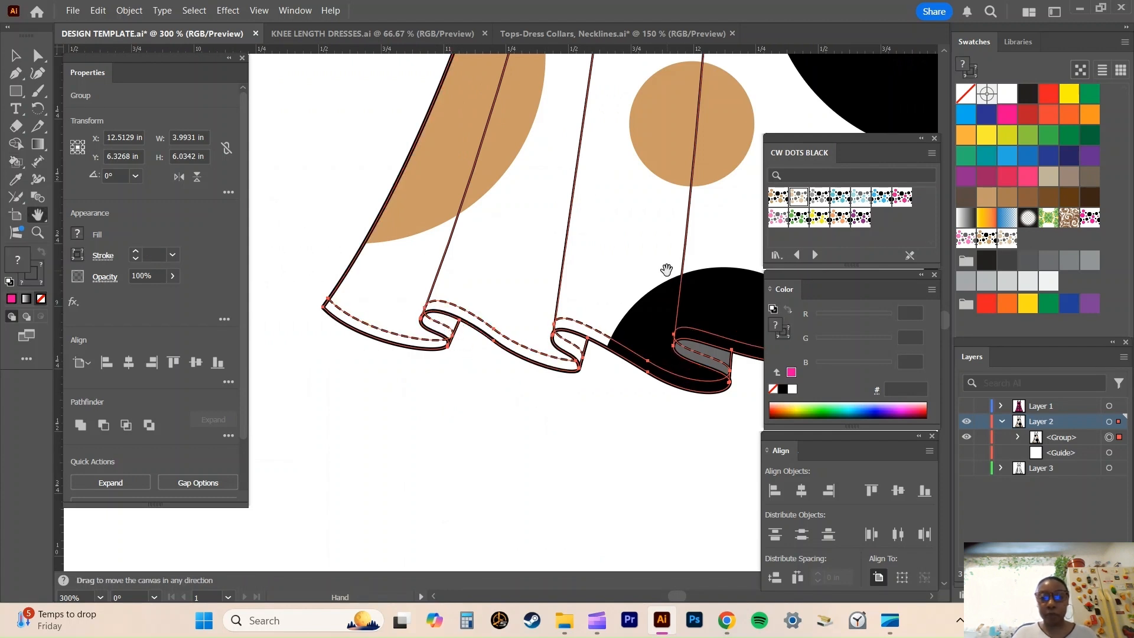
drag(651, 151, 515, 618)
drag(594, 203, 462, 592)
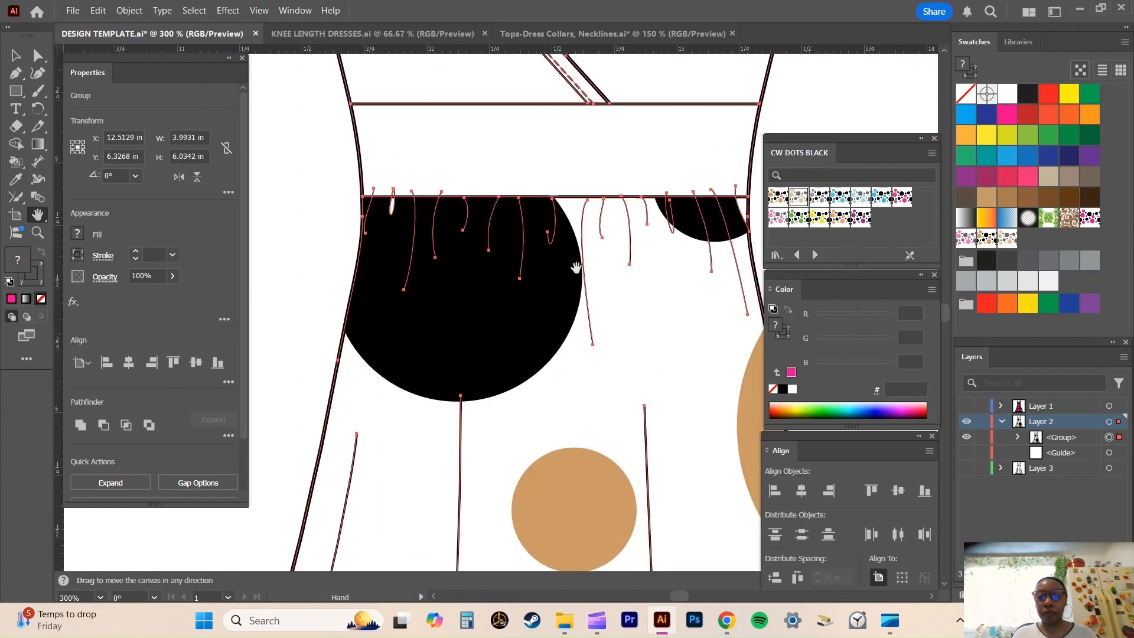
drag(583, 254, 535, 421)
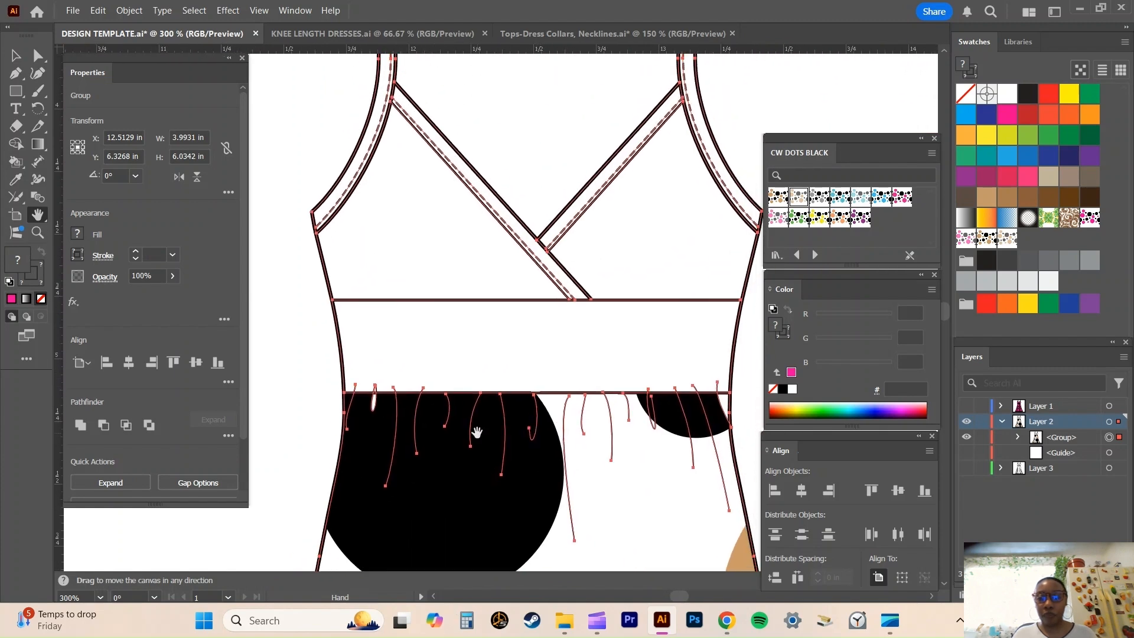
key(k)
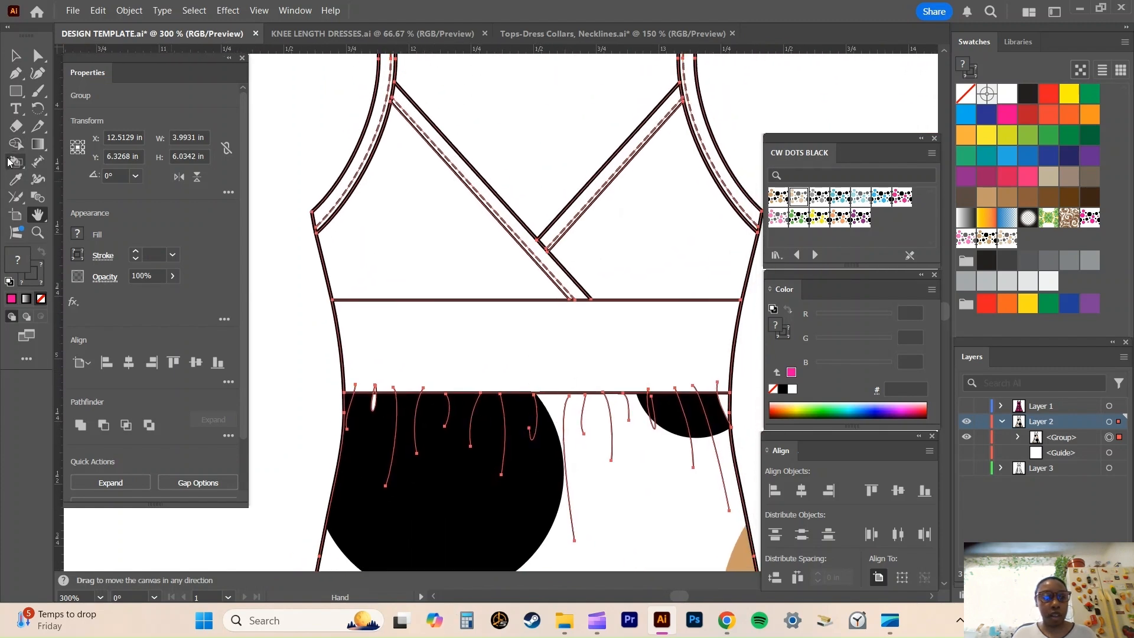
click(783, 390)
click(579, 354)
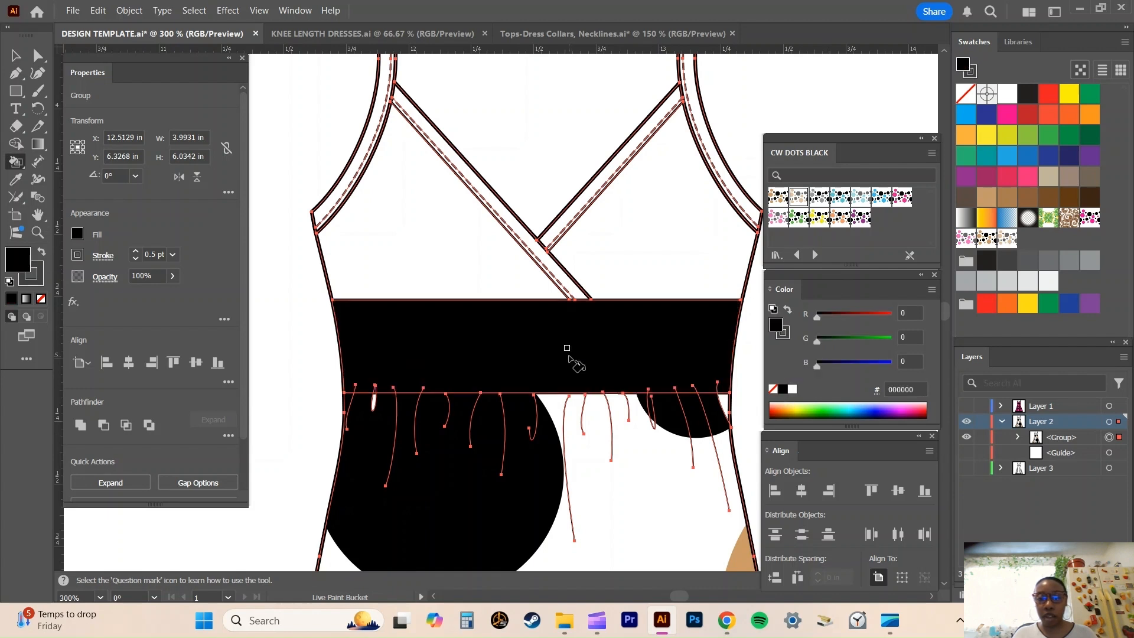
Fill both armhole and strap bands and both crossed neckline bands with solid black.
click(328, 204)
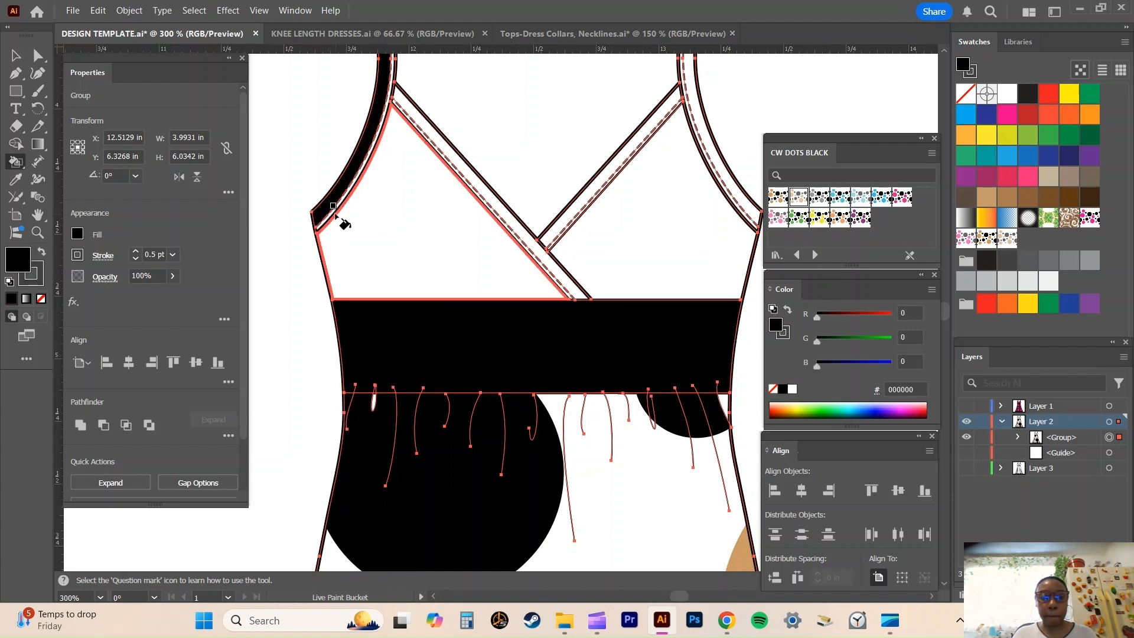
click(435, 132)
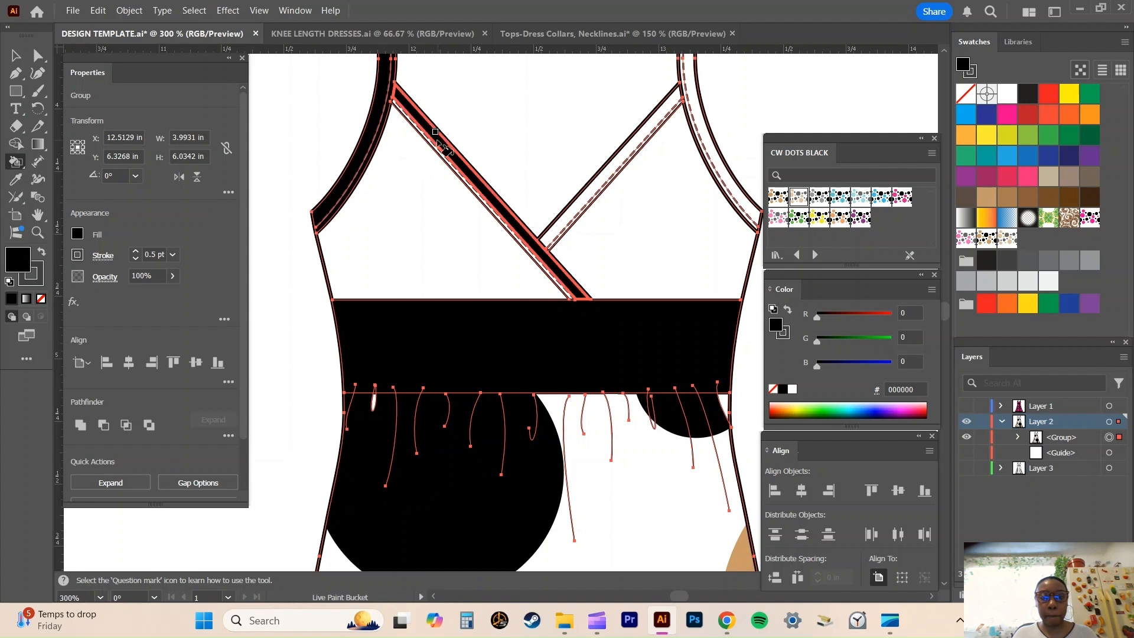
click(607, 183)
click(705, 151)
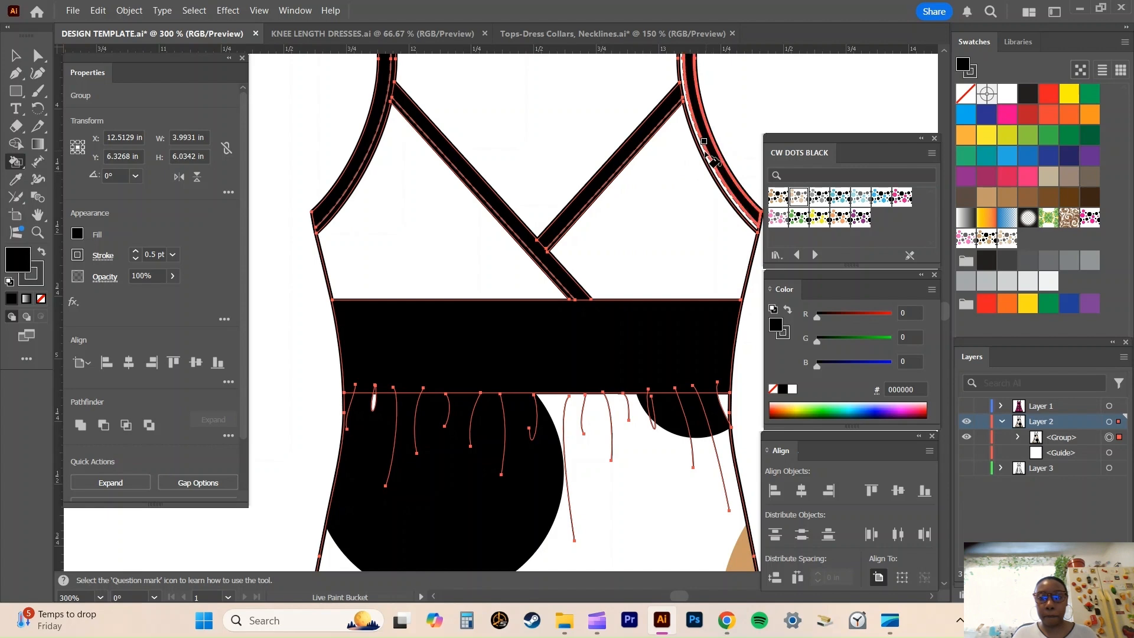
Set the fill colour to hex cc9966 and paint both bodice cups with it.
click(914, 388)
drag(917, 388, 884, 387)
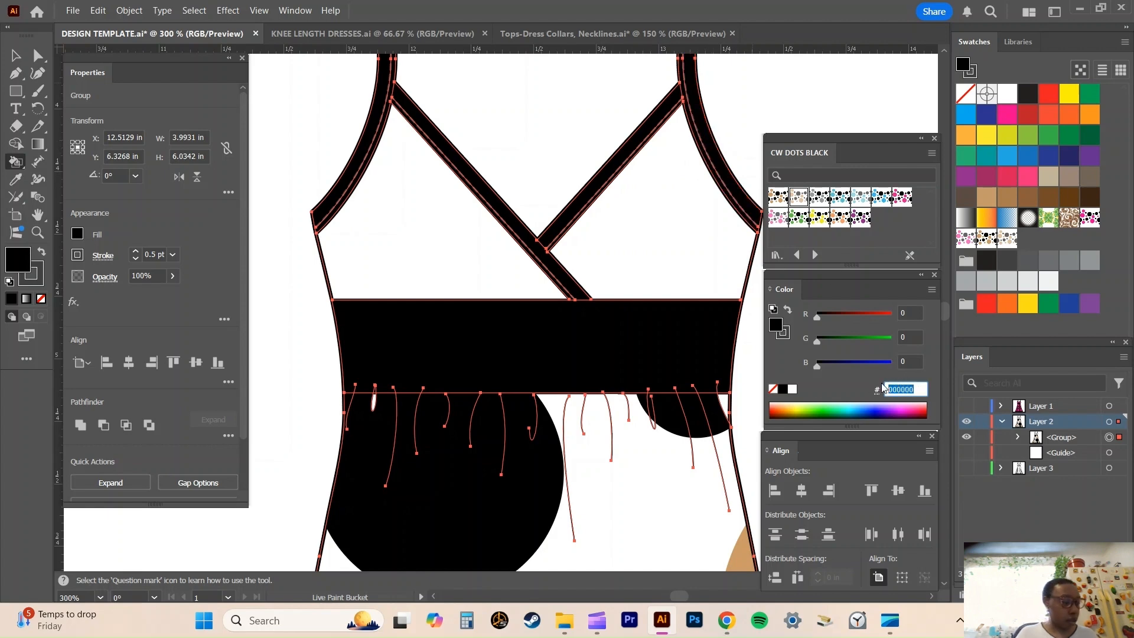
text(cc)
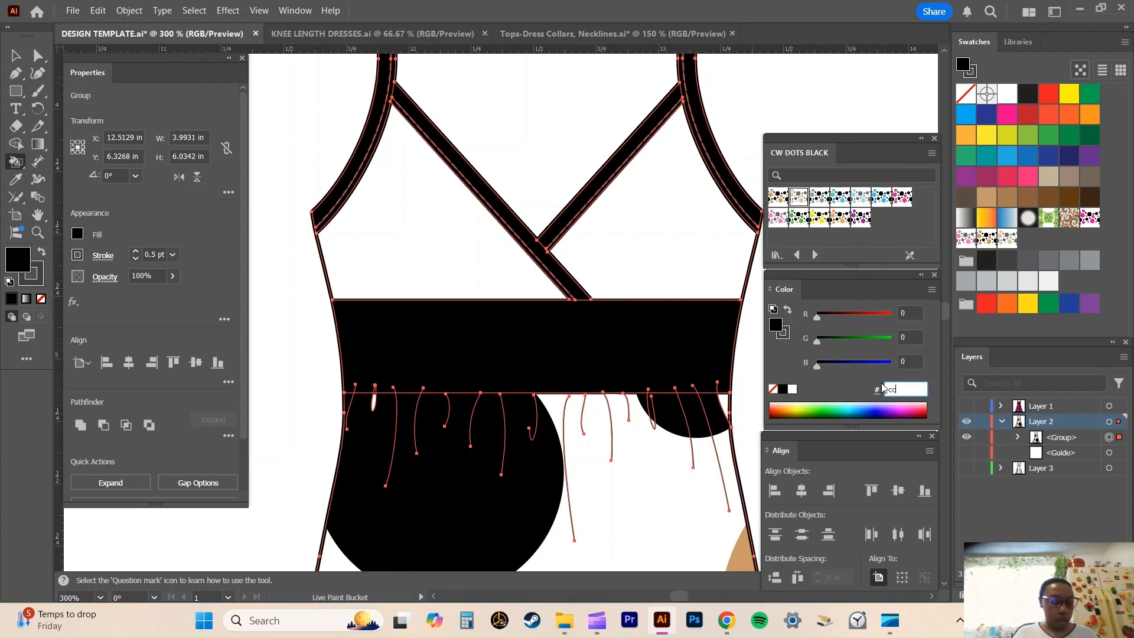
text(9966)
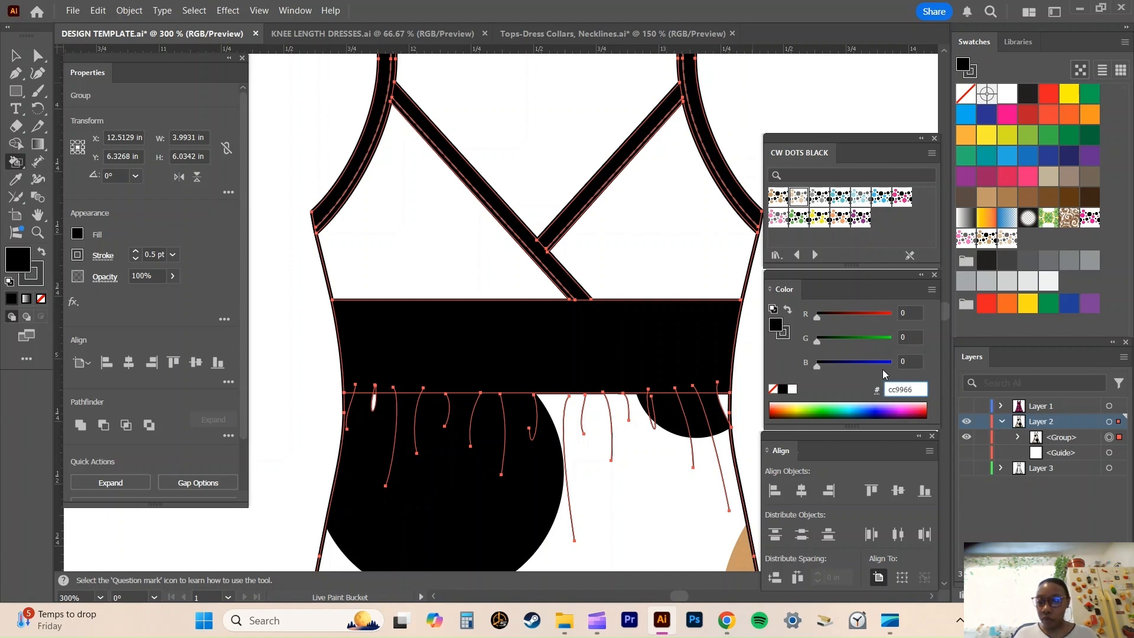
key(Return)
click(416, 246)
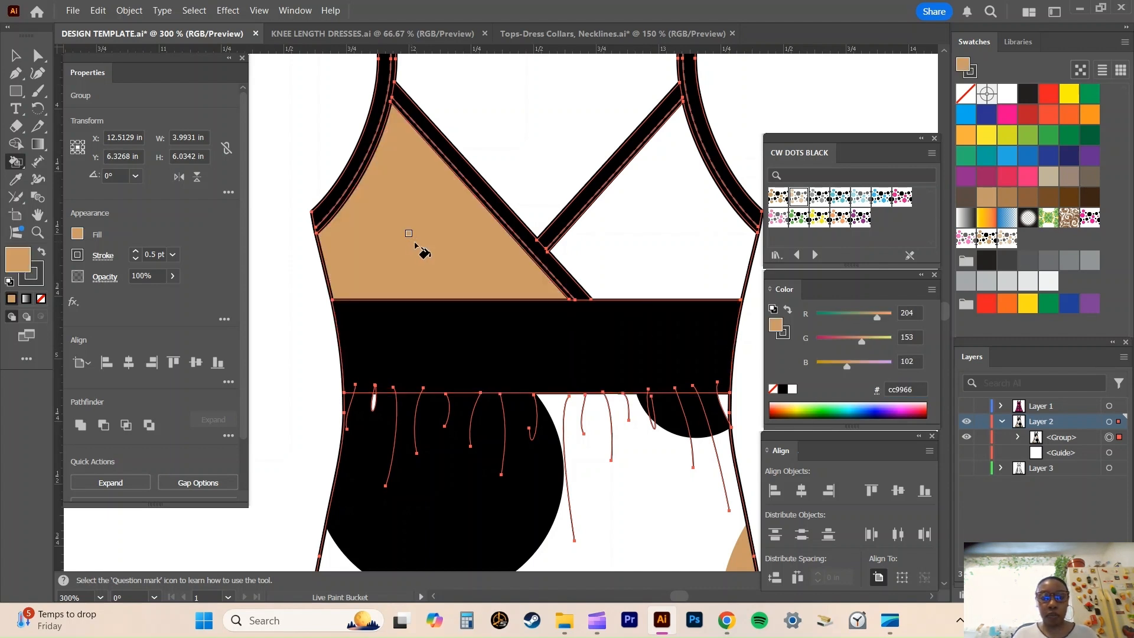
click(639, 239)
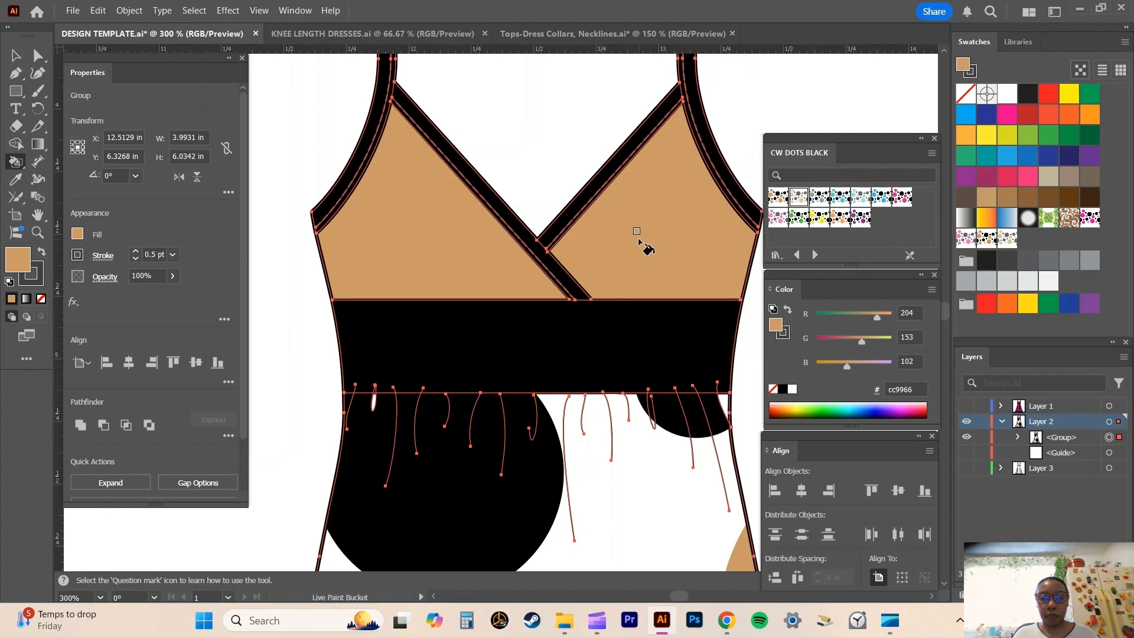
Scale only the pattern fills of the painted dress uniformly to 20%, without transforming the objects, and deselect the dress.
key(v)
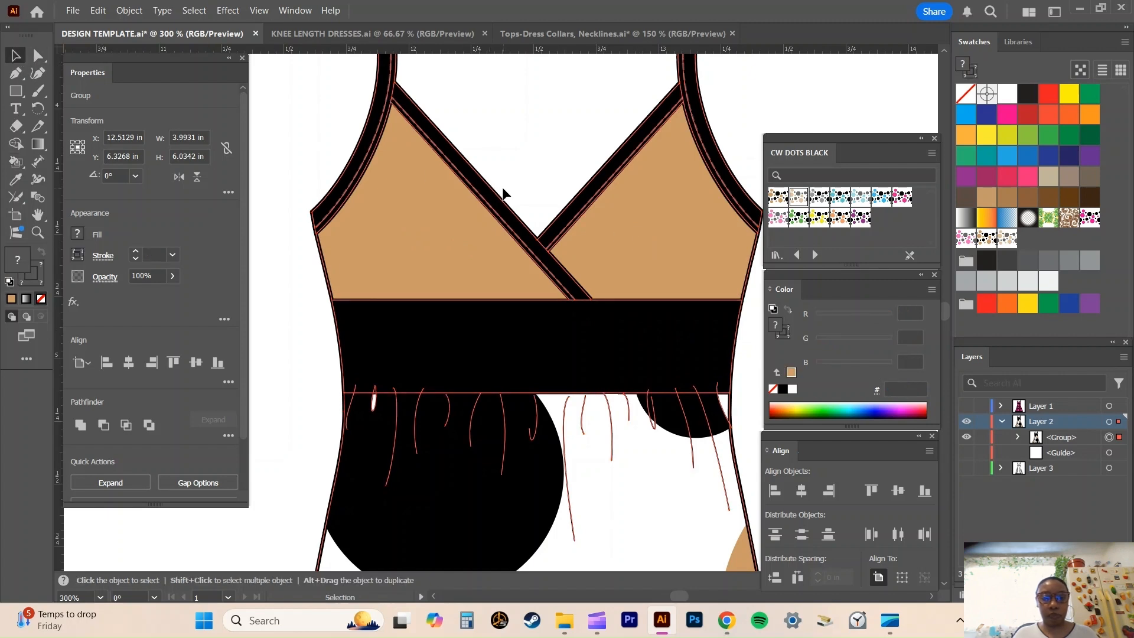
scroll(475, 206, up, 2)
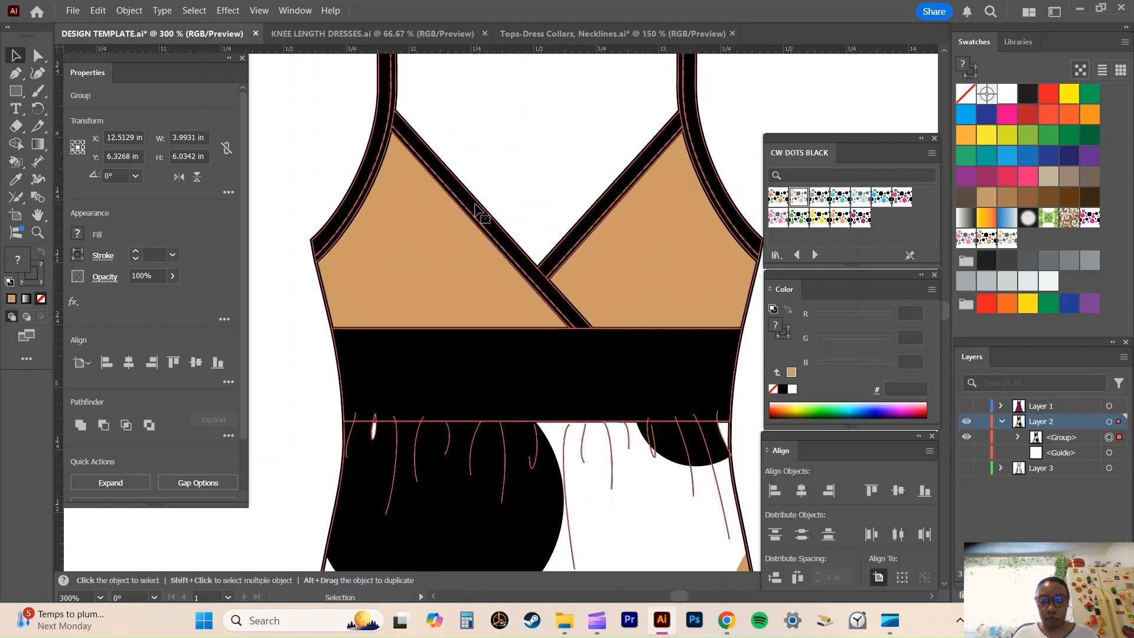
key(ctrl+minus)
key(ctrl+minus)
key(ctrl+minus)
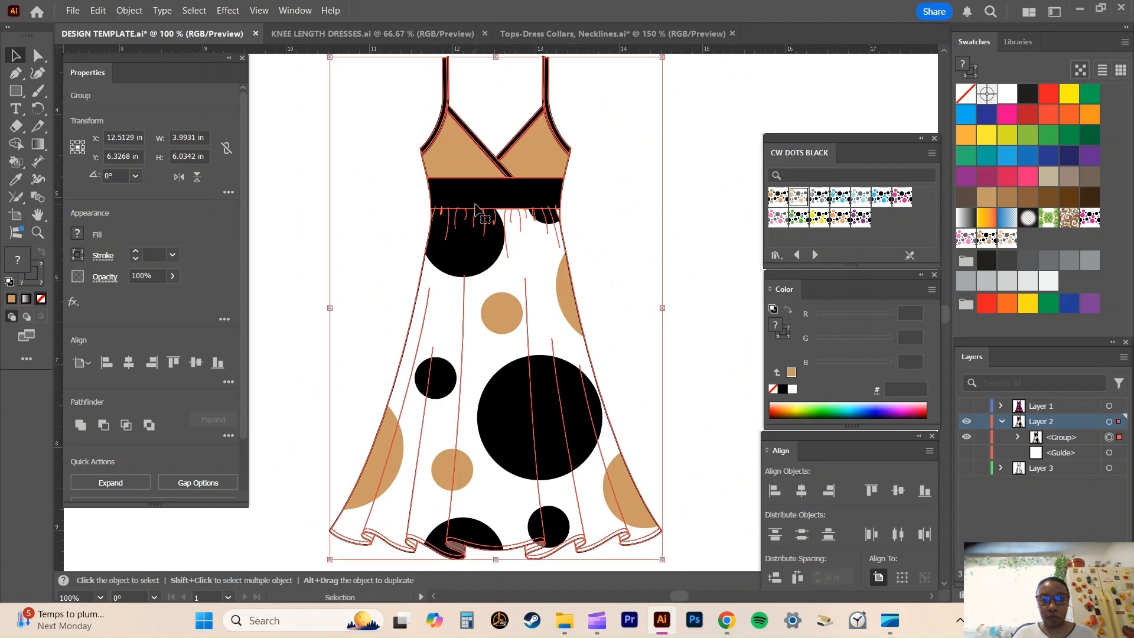
right_click(491, 276)
mouse_move(620, 518)
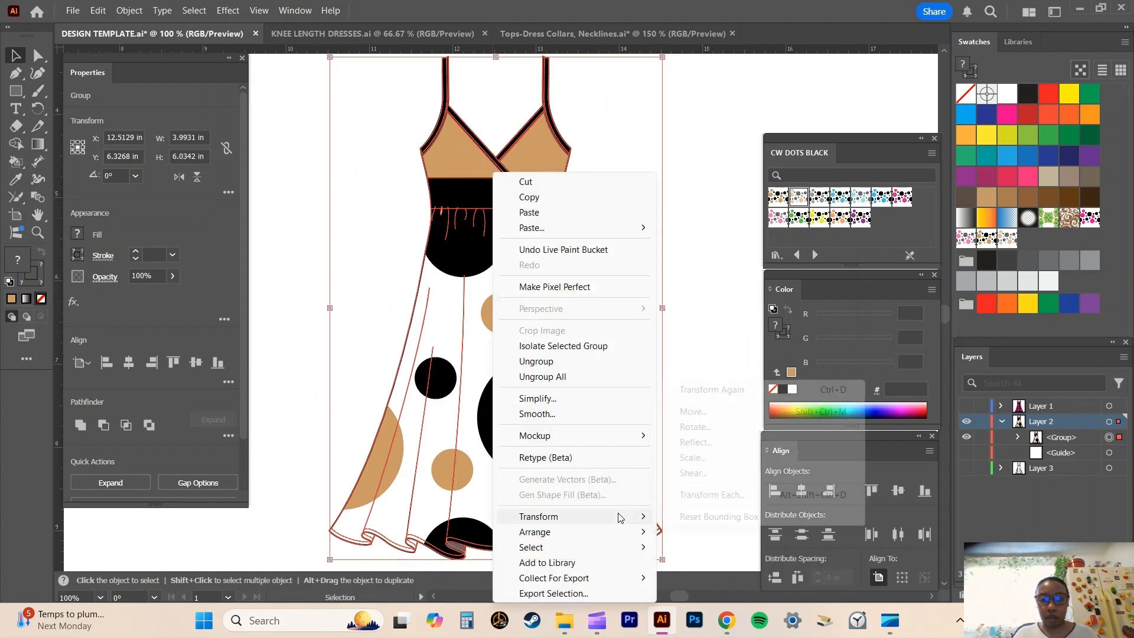
click(692, 459)
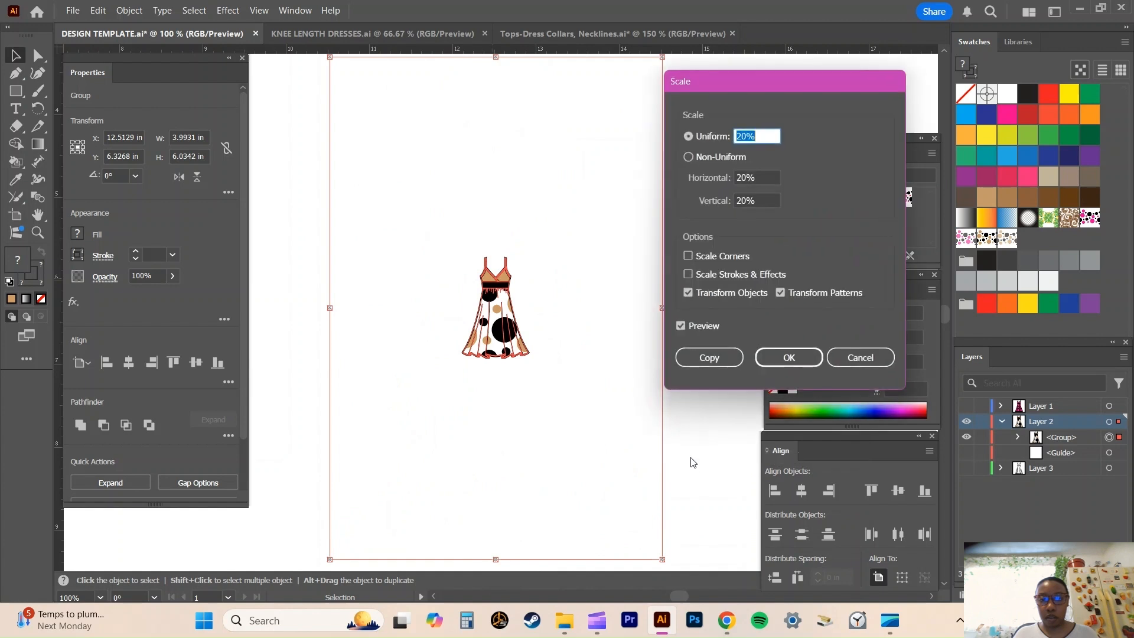
click(690, 293)
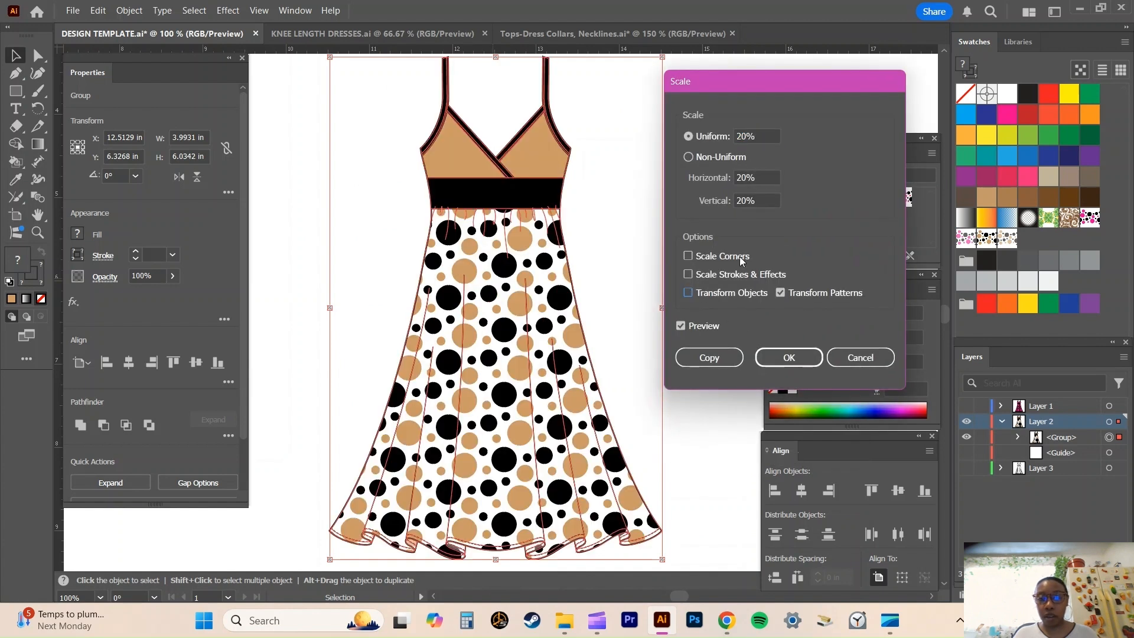
click(787, 359)
click(706, 318)
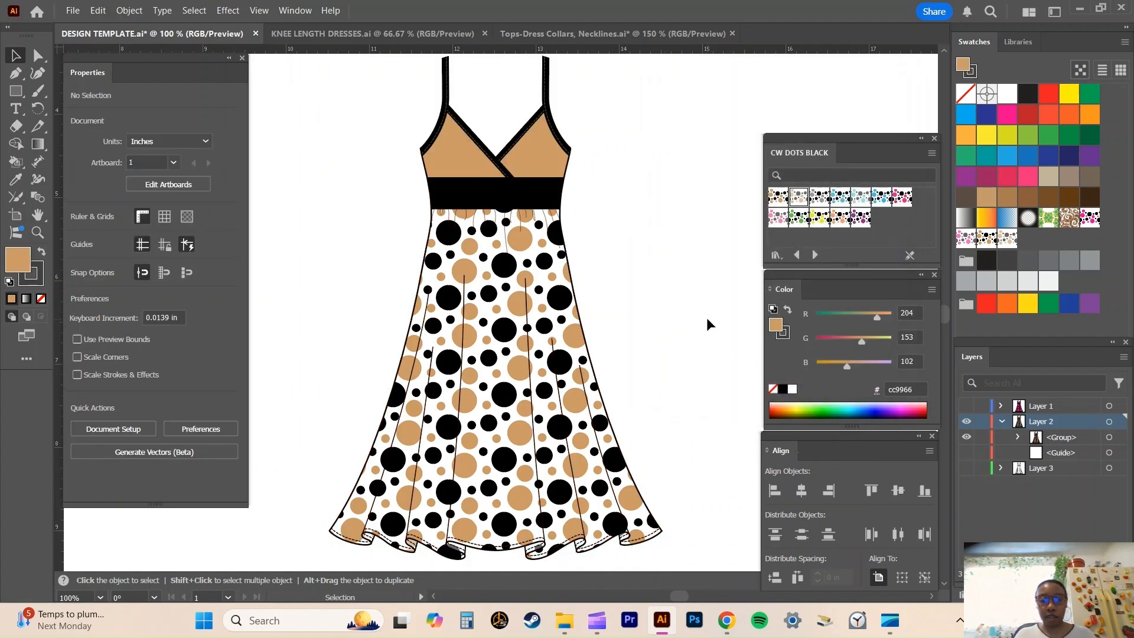
Examine the scaled dot pattern across the skirt and in the inner folds of the ruffled hem.
scroll(707, 319, down, 1)
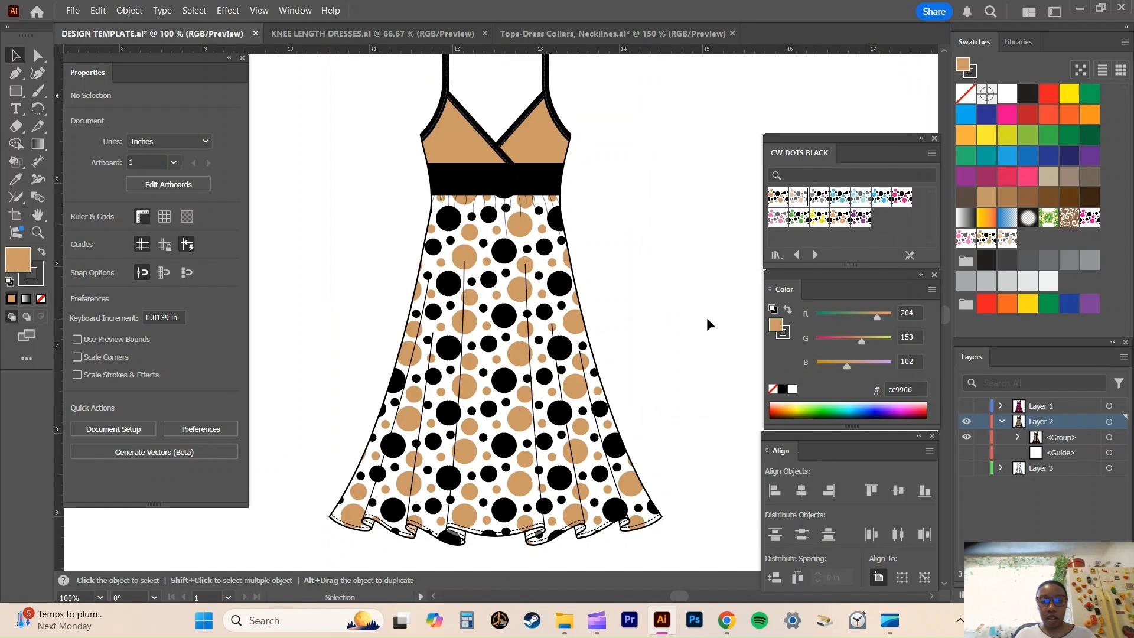
scroll(707, 319, down, 5)
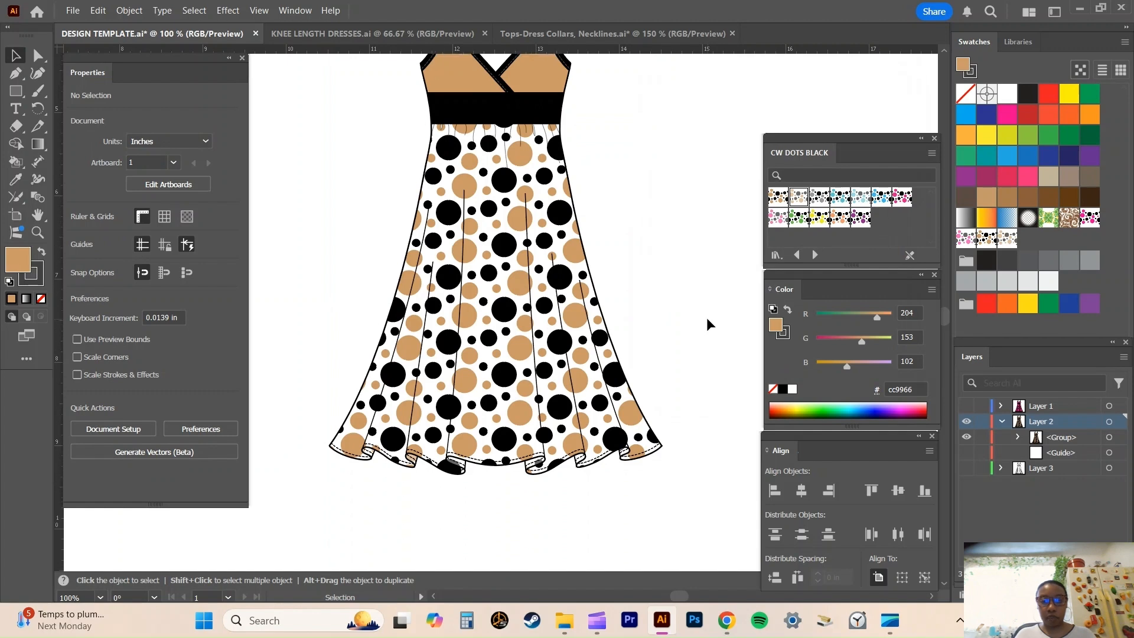
key(ctrl+equal)
key(ctrl+equal)
key(ctrl+equal)
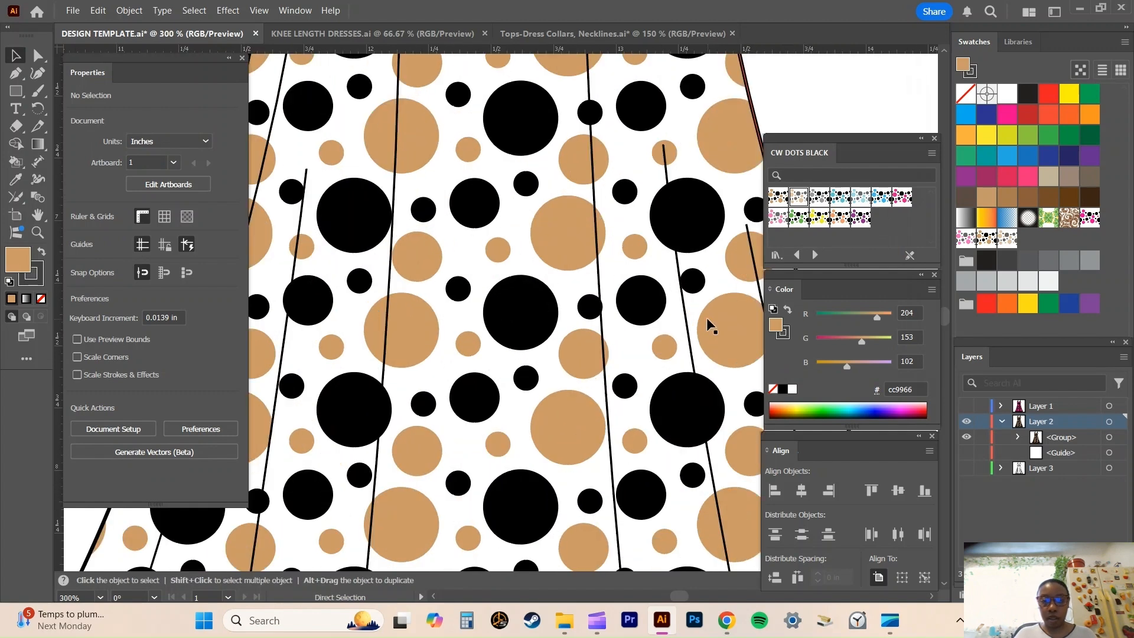
key(space)
drag(534, 412, 557, 6)
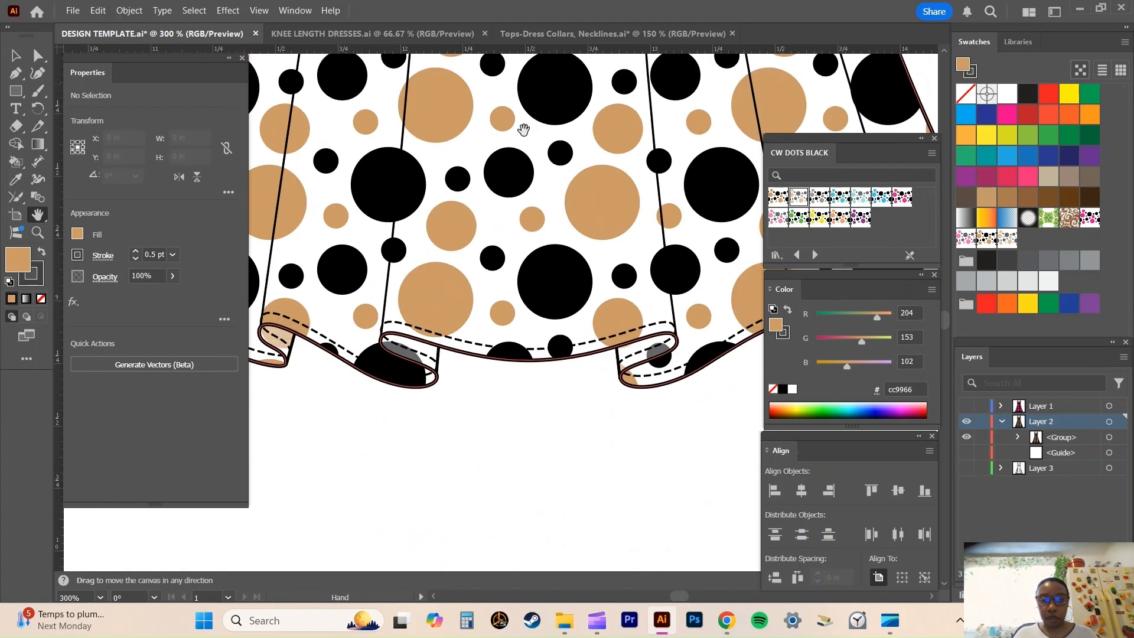
drag(476, 246, 573, 130)
drag(499, 262, 578, 306)
scroll(568, 308, up, 1)
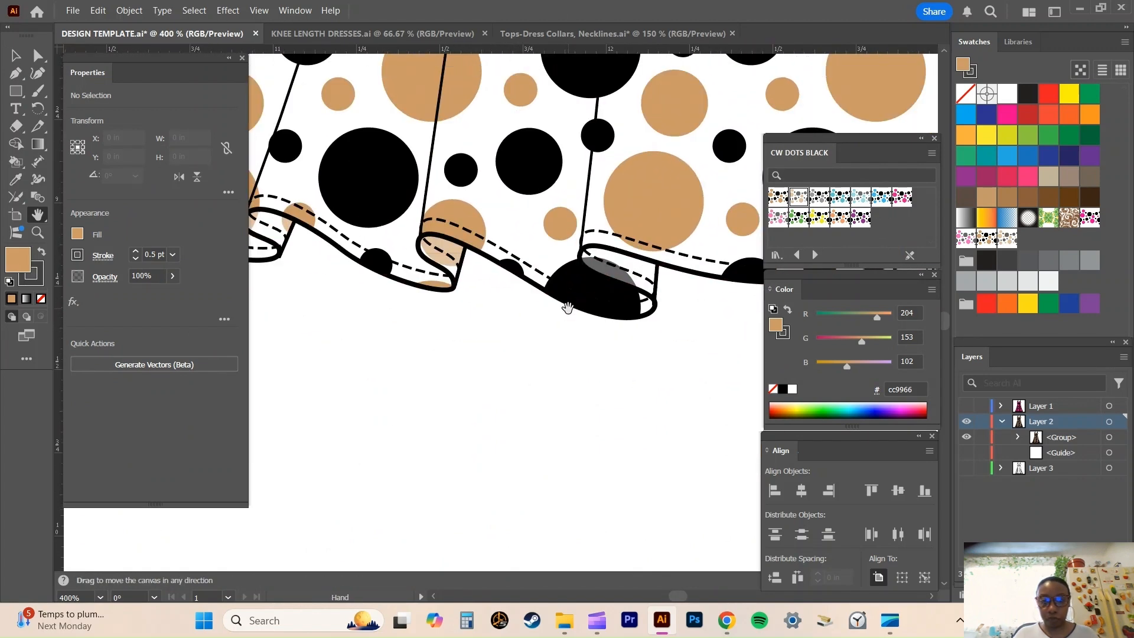
drag(429, 269, 529, 302)
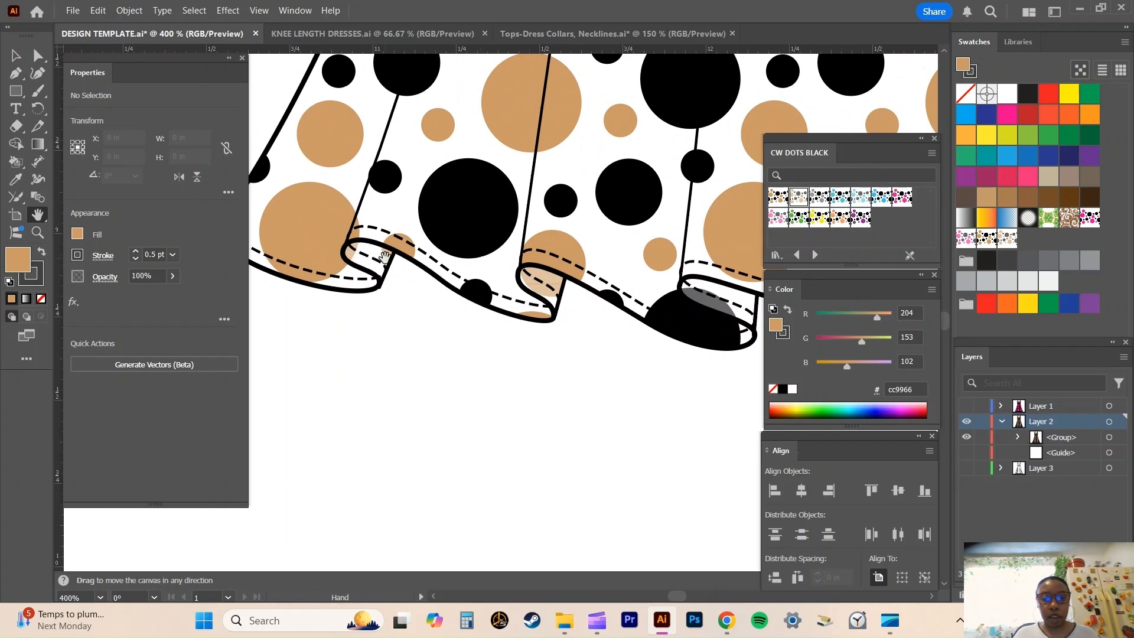
key(ctrl+1)
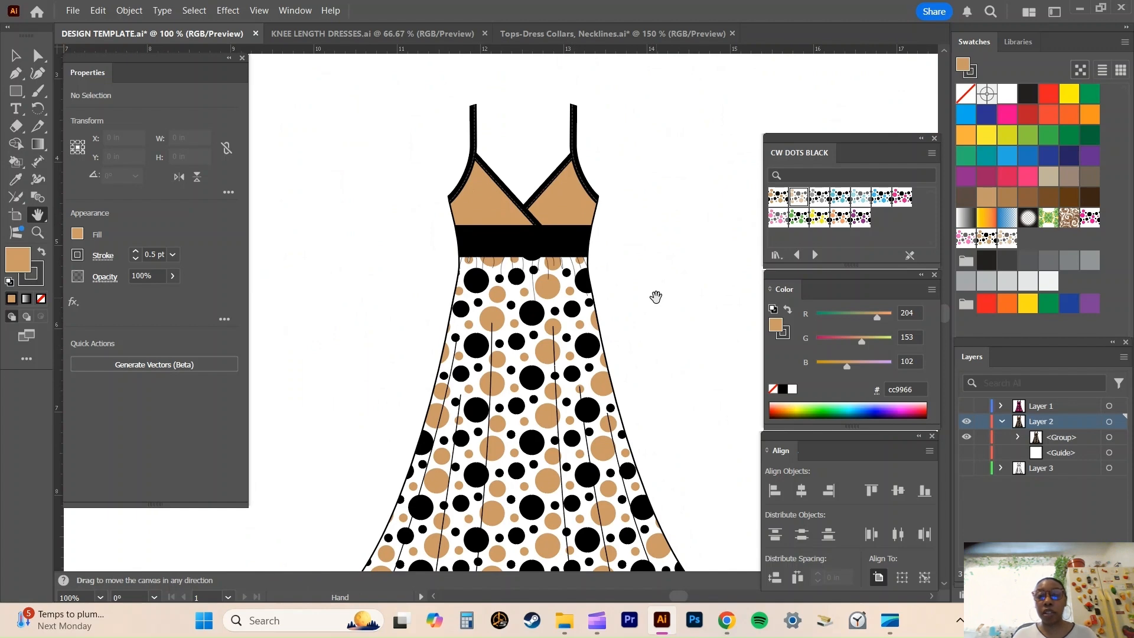
drag(522, 333, 514, 297)
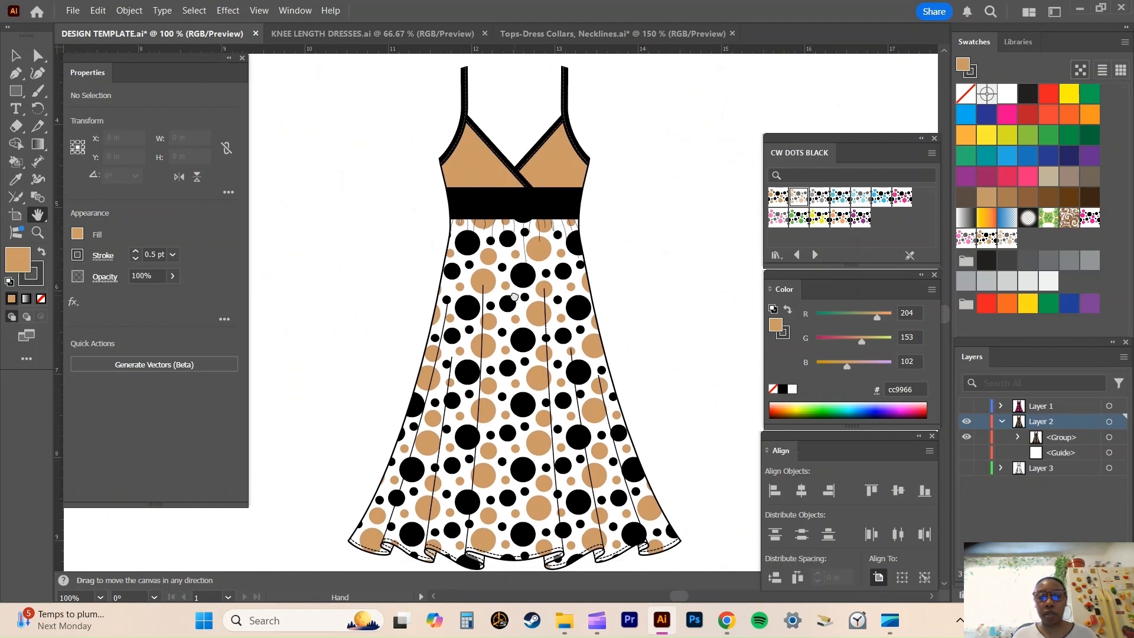
key(ctrl+minus)
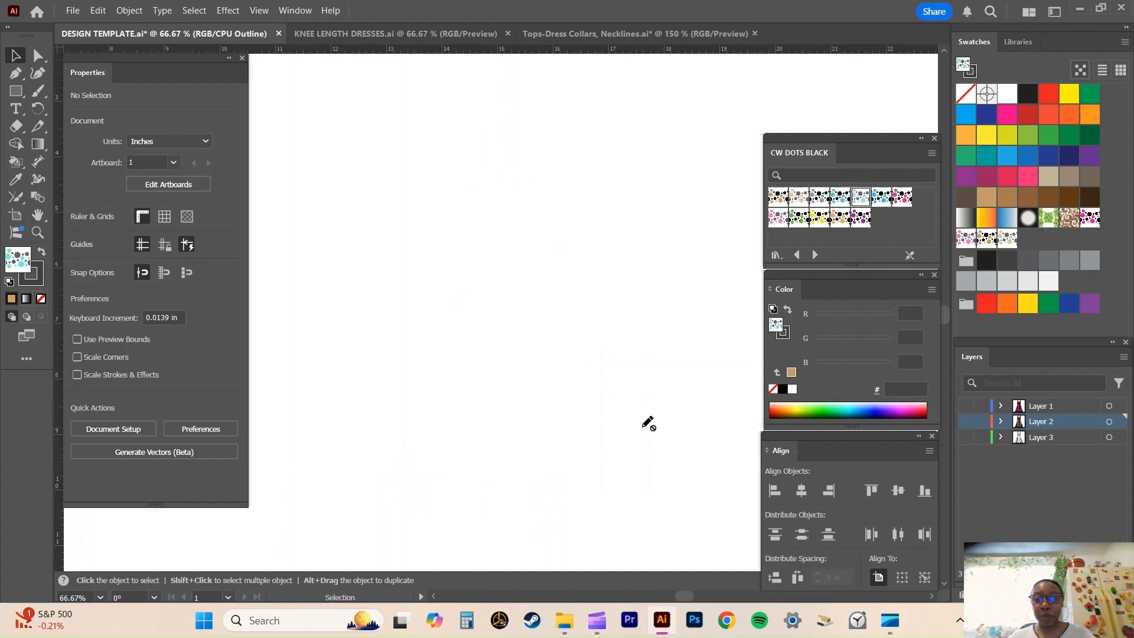
Show Layer 3, return from outline to preview display, and select all the dress artwork on that layer.
click(966, 437)
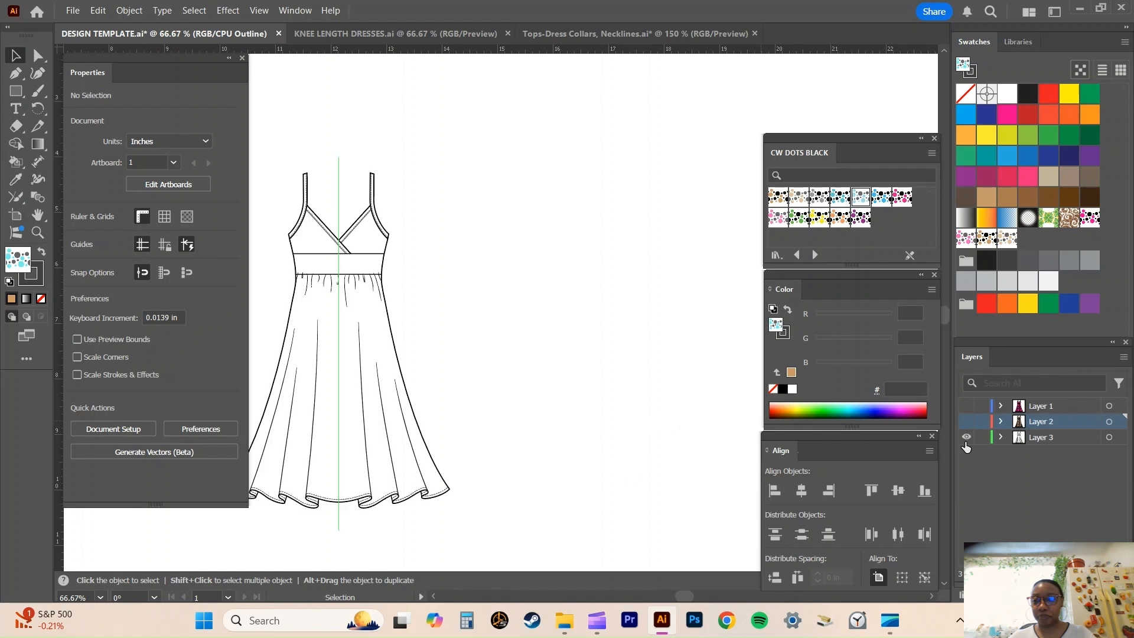
key(ctrl+y)
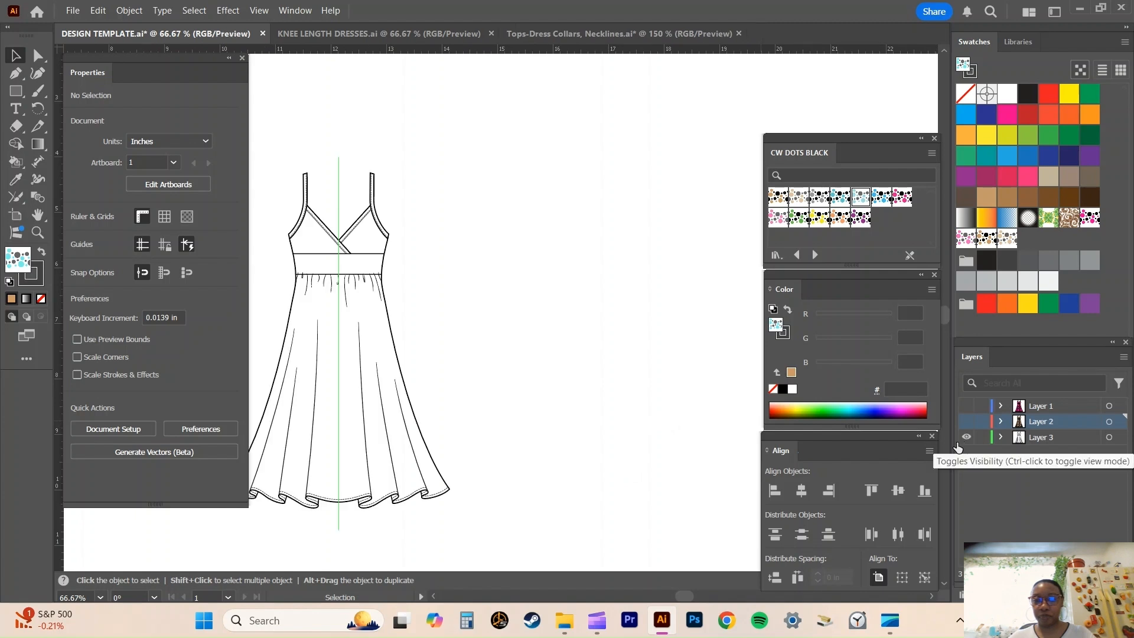
click(1109, 438)
drag(313, 213, 458, 189)
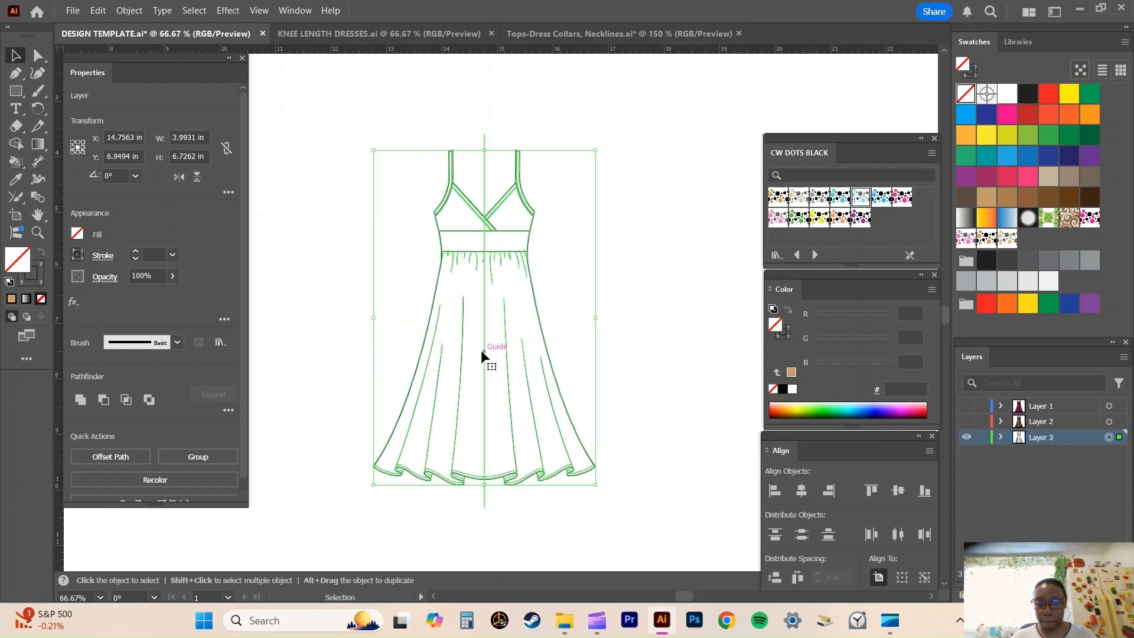
key(ctrl+=)
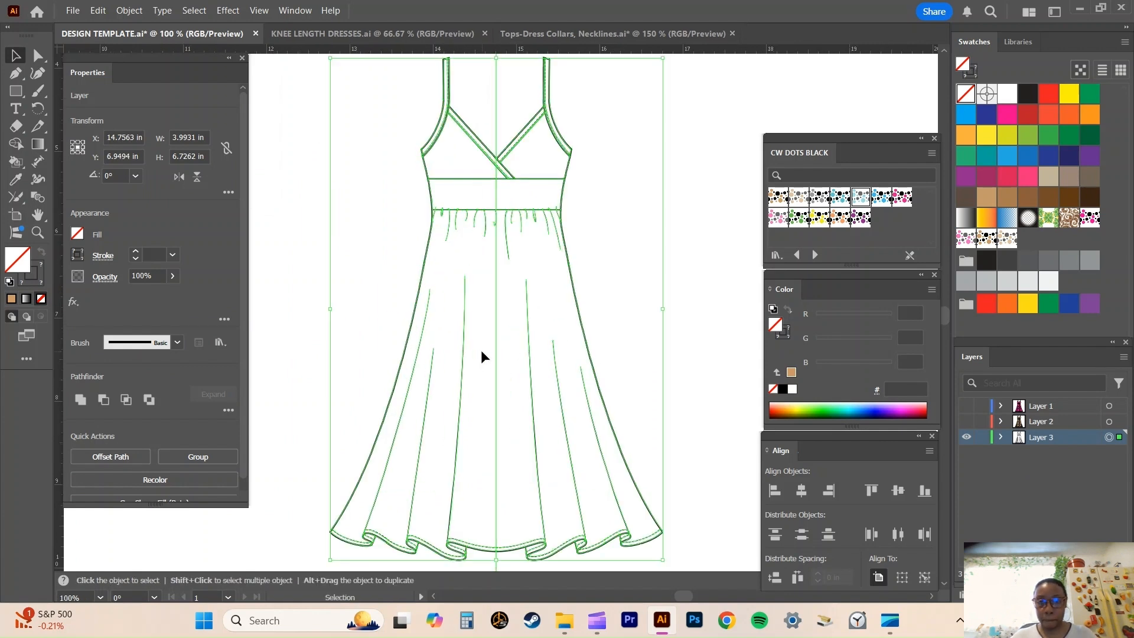
Hide the centre guide within Layer 3, leaving only the dress paths selected.
click(1001, 437)
scroll(1045, 447, down, 2)
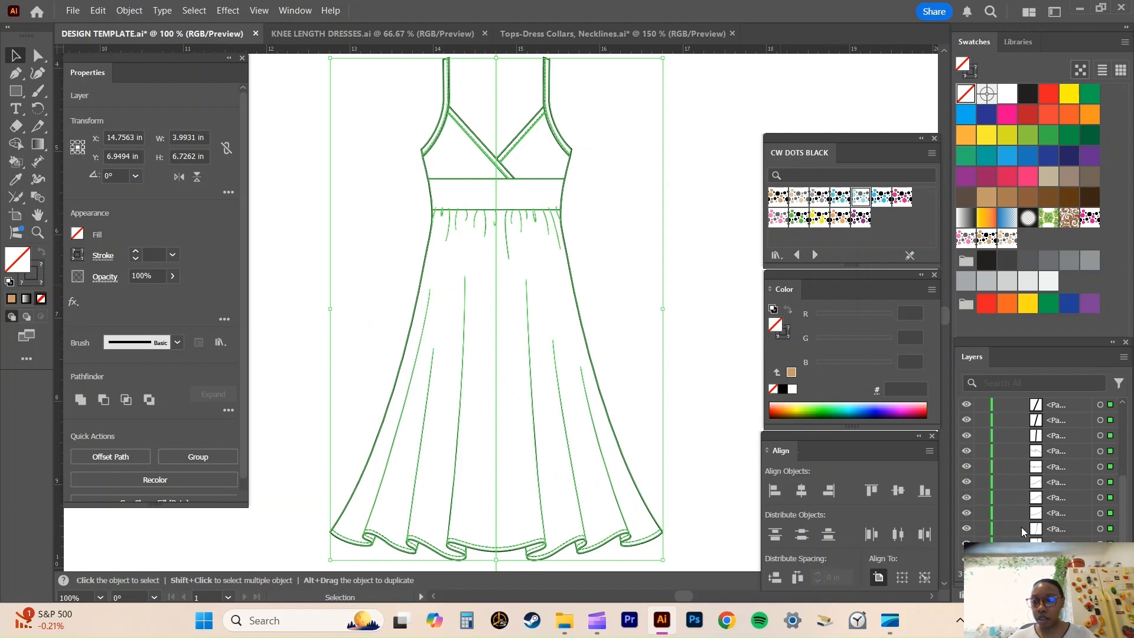
click(967, 559)
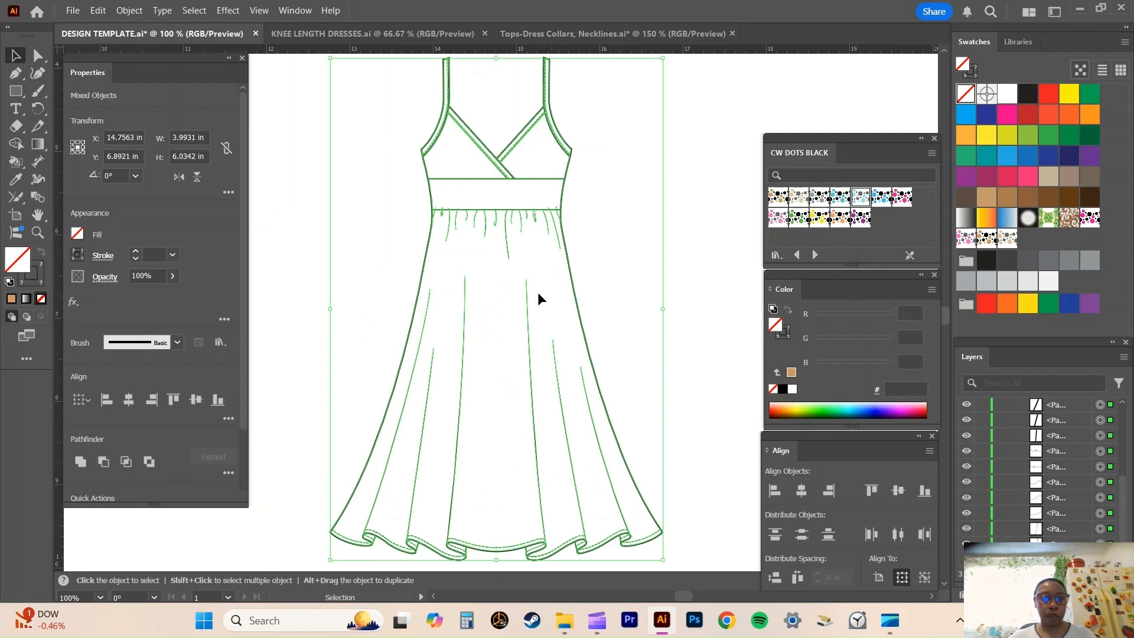
Convert the selected dress paths to a Live Paint group, filling the skirt with the bright turquoise and black dot pattern from CW DOTS BLACK.
key(k)
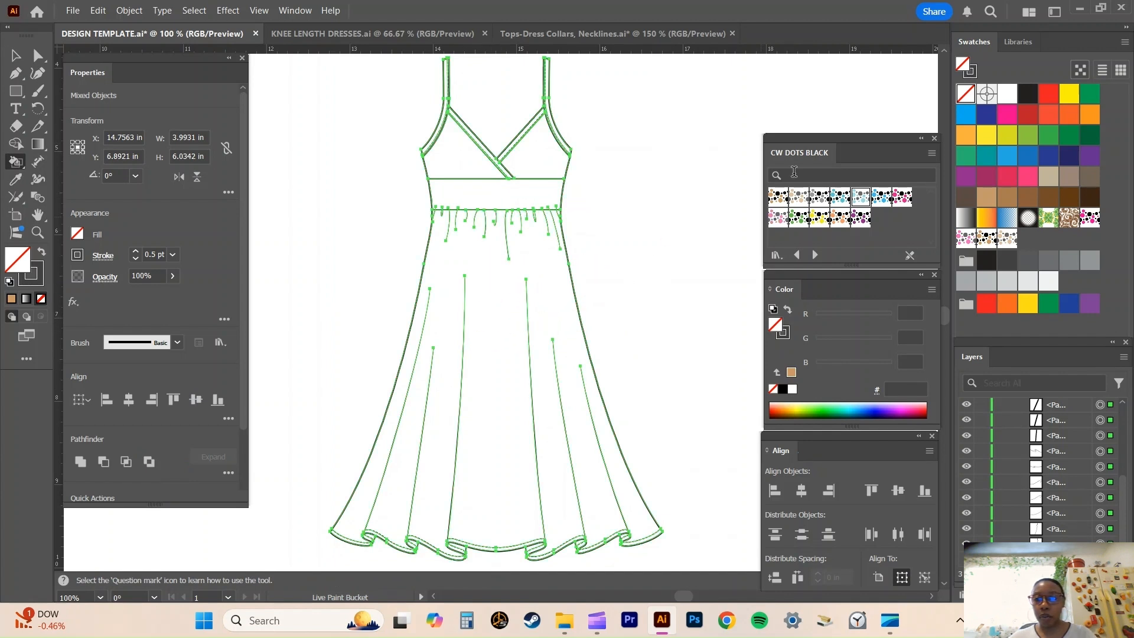
click(841, 198)
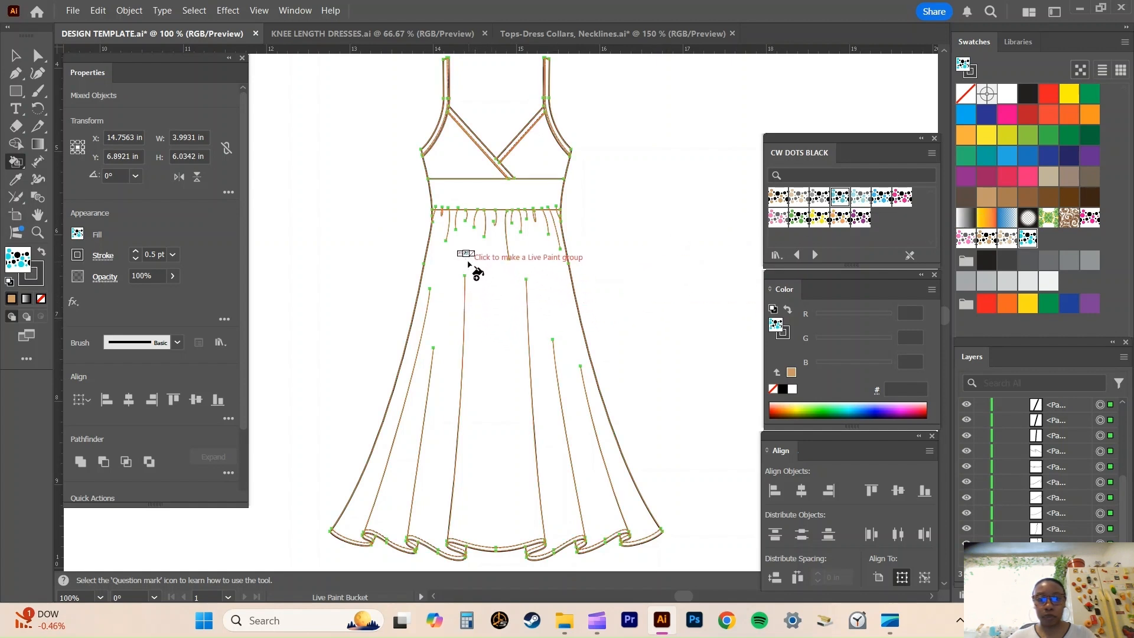
click(492, 275)
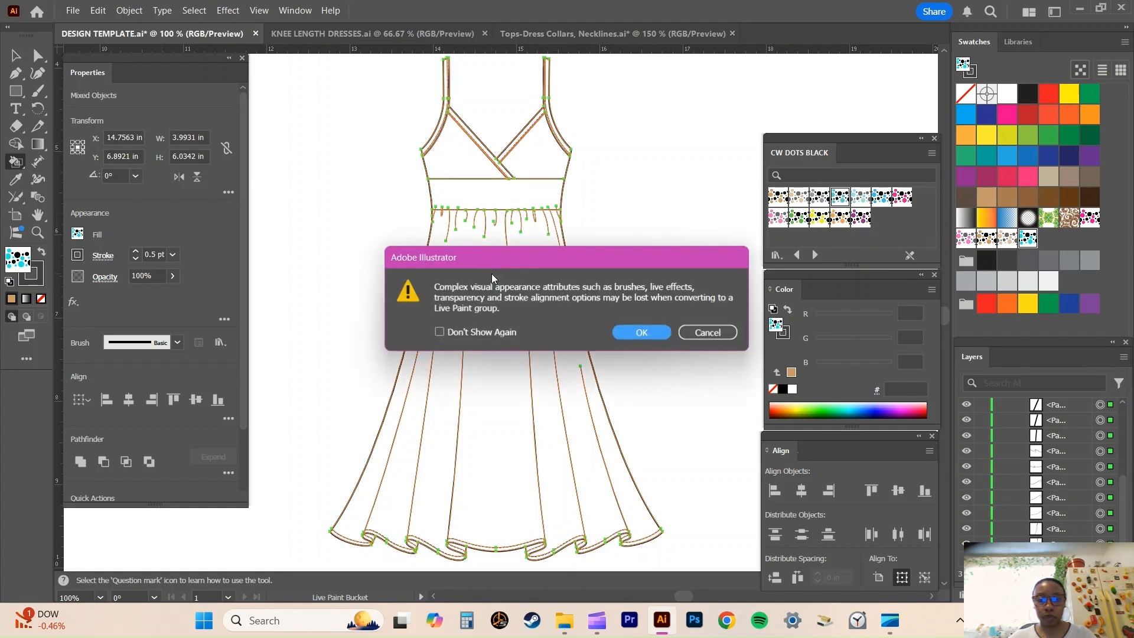
click(653, 333)
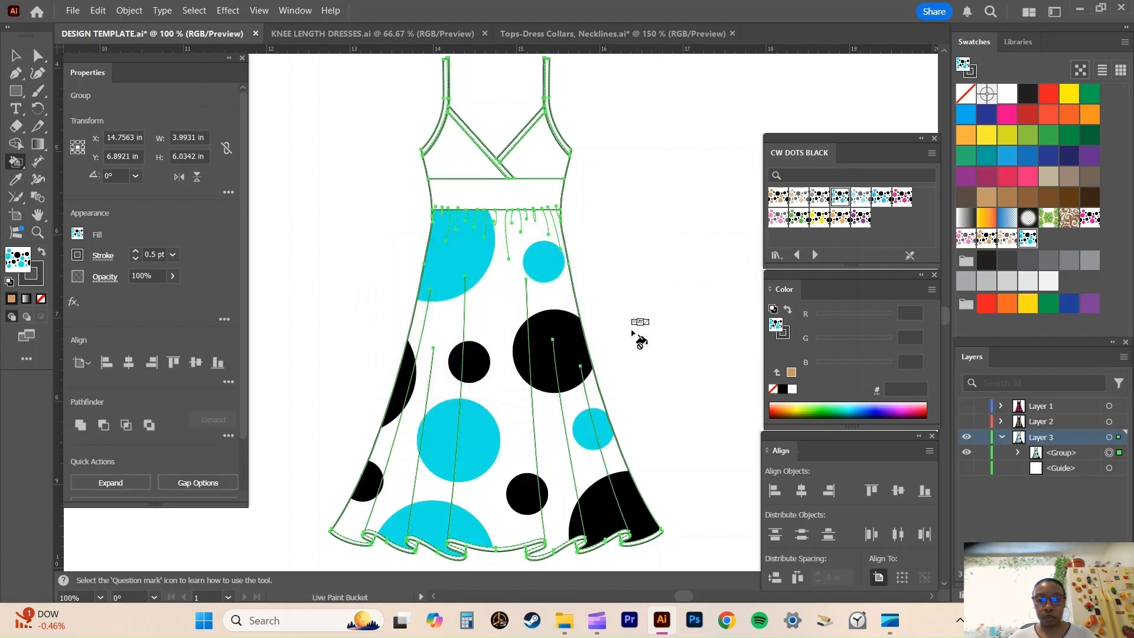
Fill the outer bands below the stitching along the ruffled hem with the same turquoise and black dot pattern.
scroll(526, 319, down, 3)
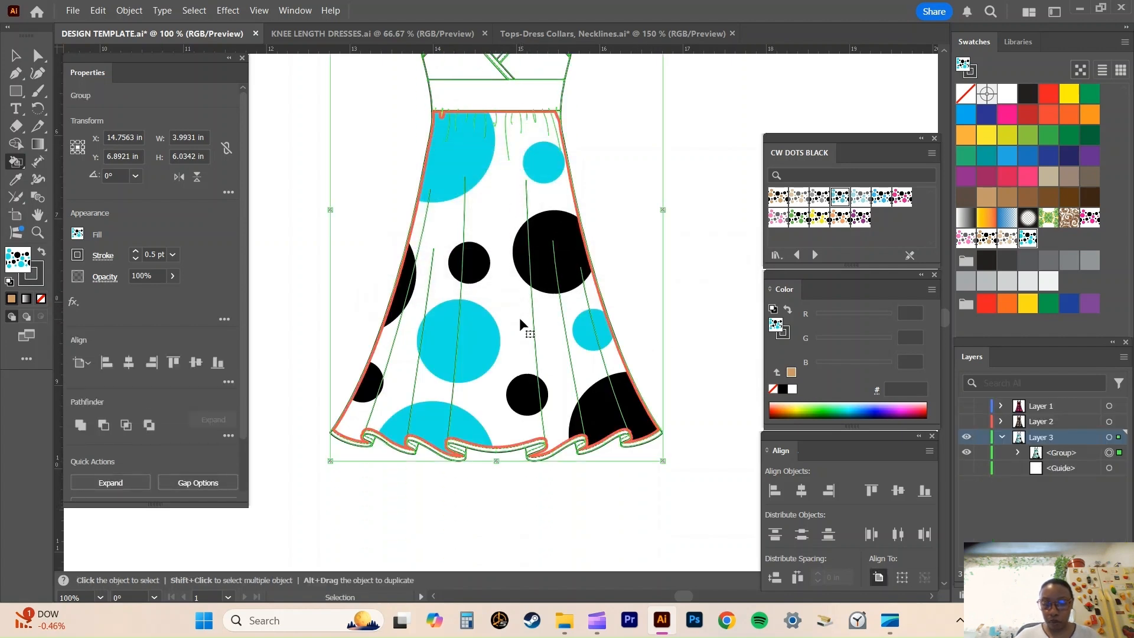
key(ctrl+plus)
key(ctrl+plus)
scroll(528, 328, down, 5)
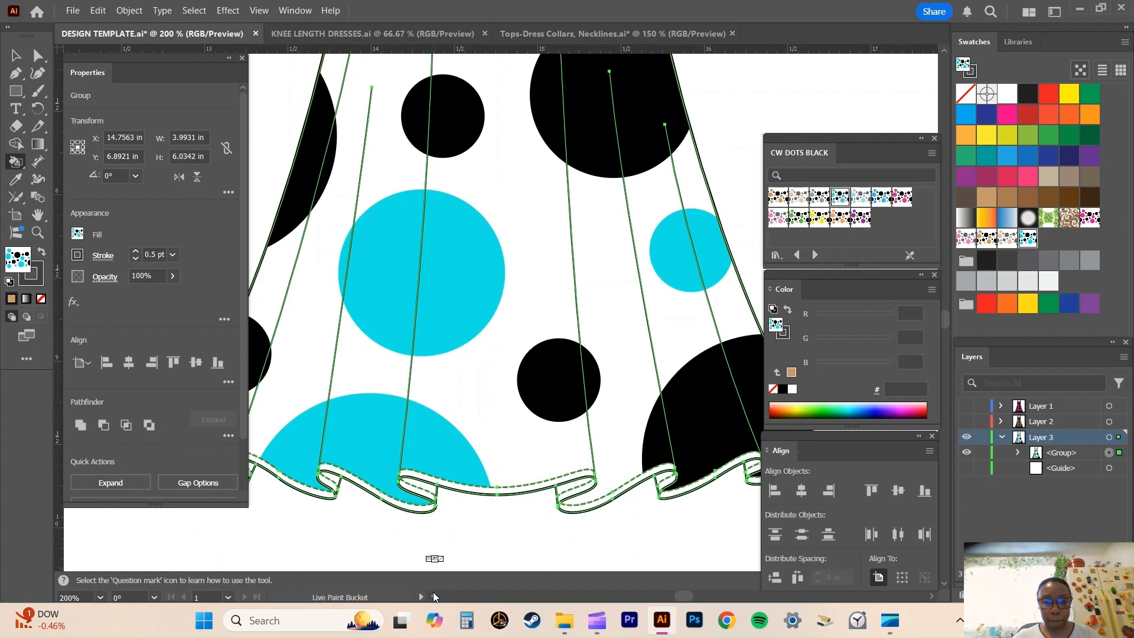
scroll(434, 598, left, 3)
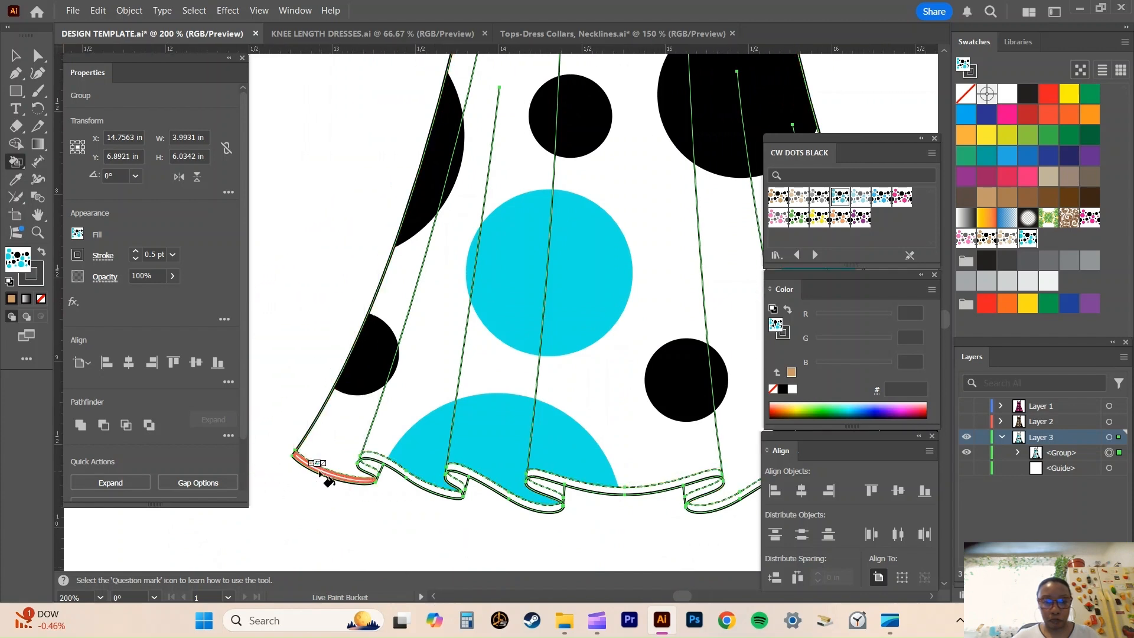
click(376, 458)
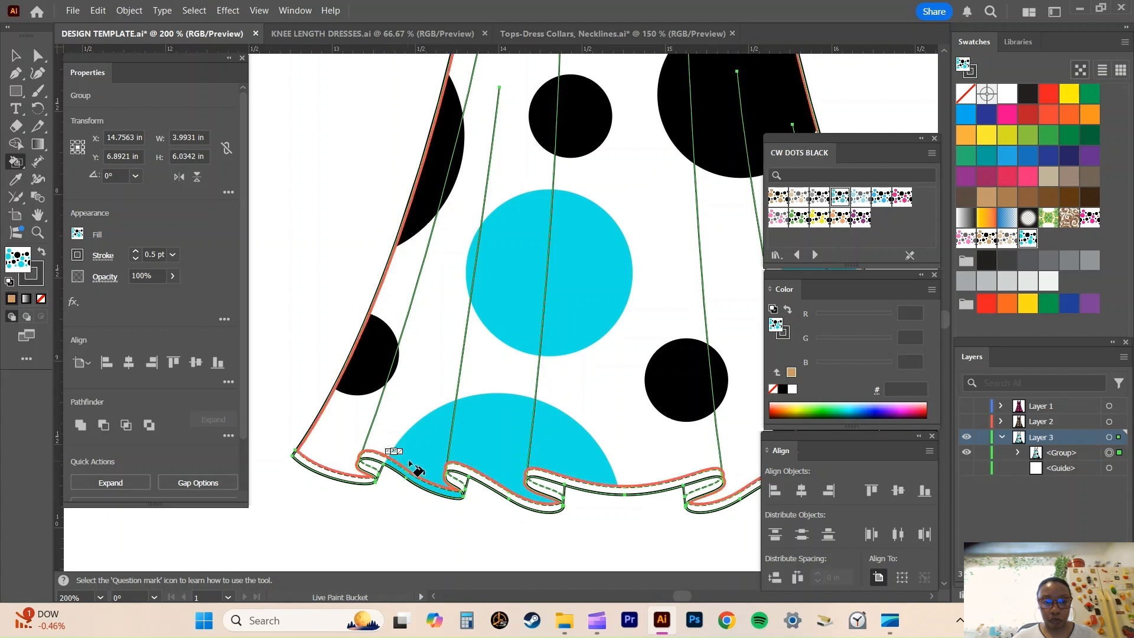
click(502, 476)
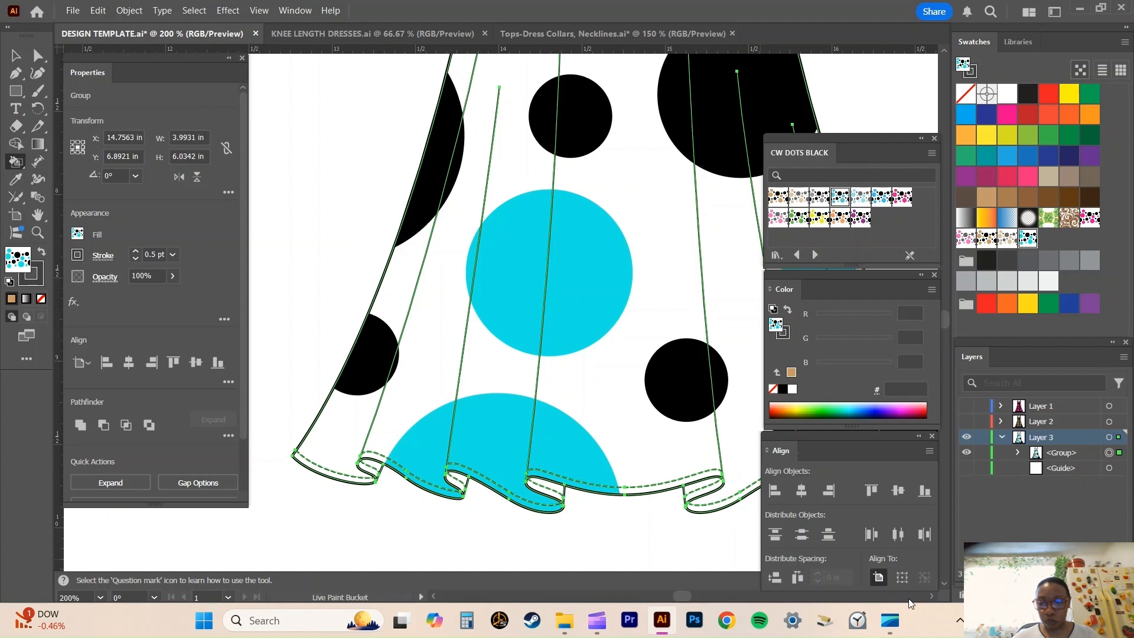
click(931, 596)
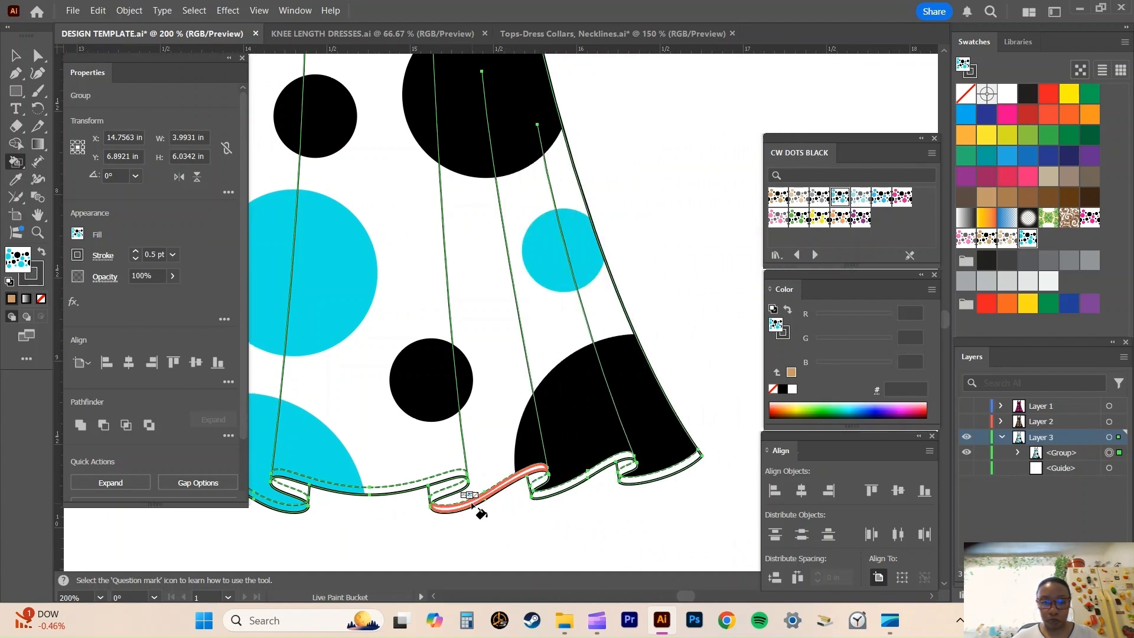
click(567, 486)
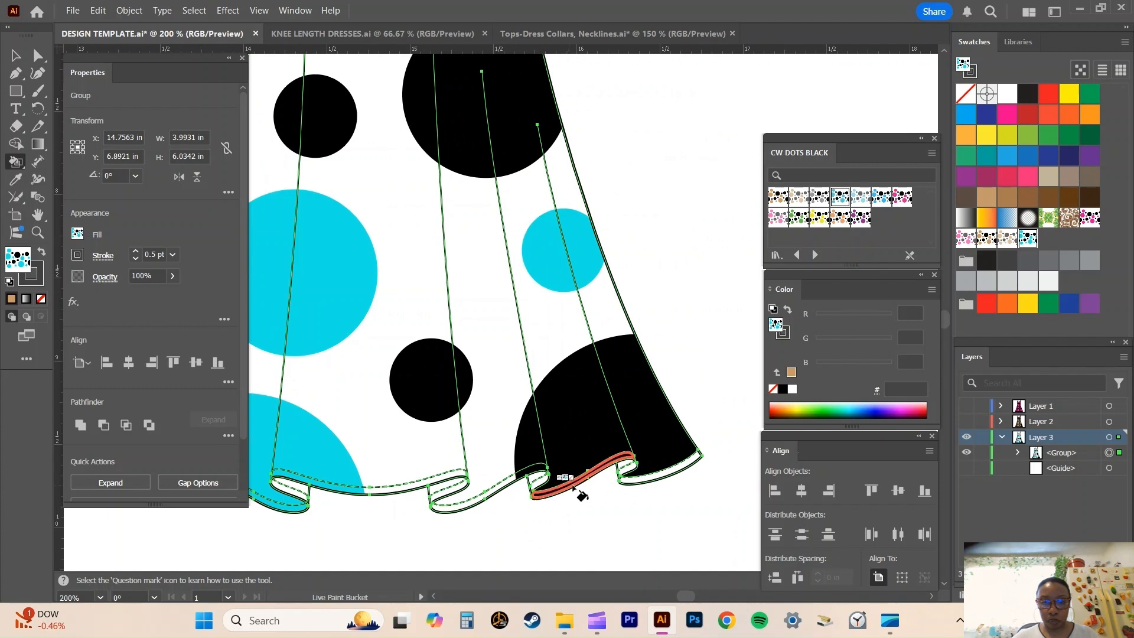
click(668, 484)
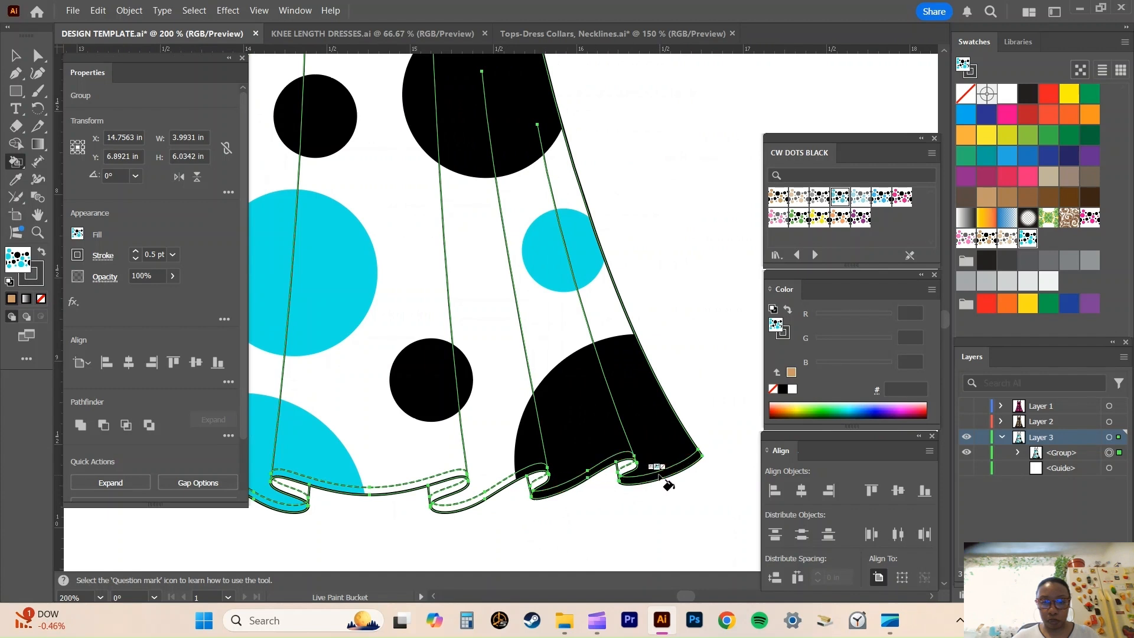
Fill the inner folds of the ruffled hem with the muted turquoise and grey dot pattern from CW DOTS BLACK.
key(v)
click(862, 198)
key(k)
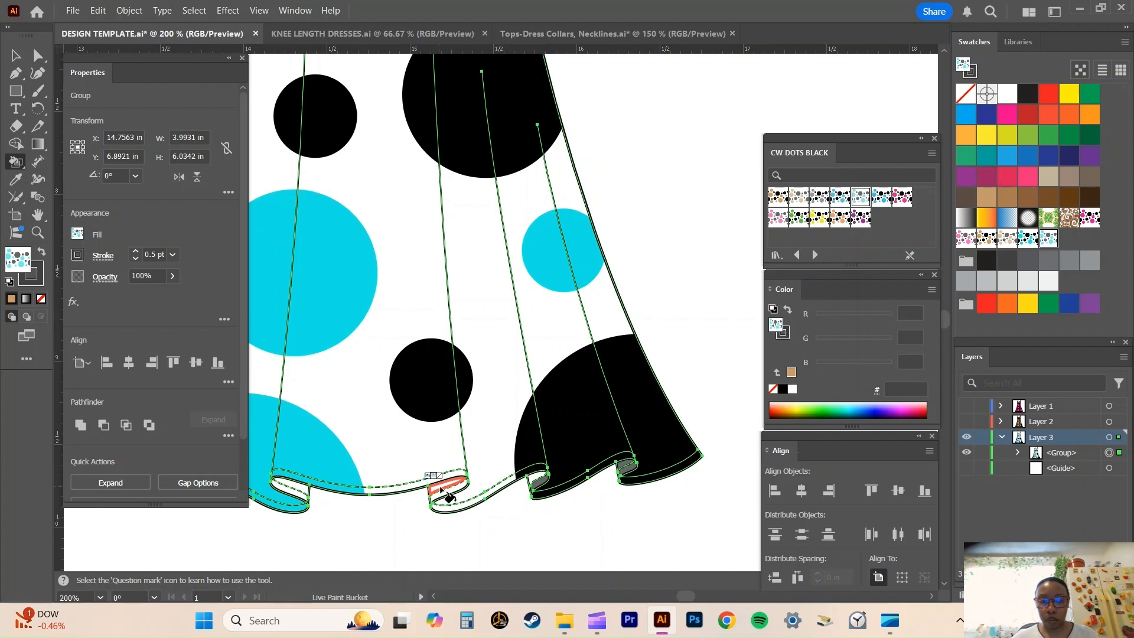
click(295, 490)
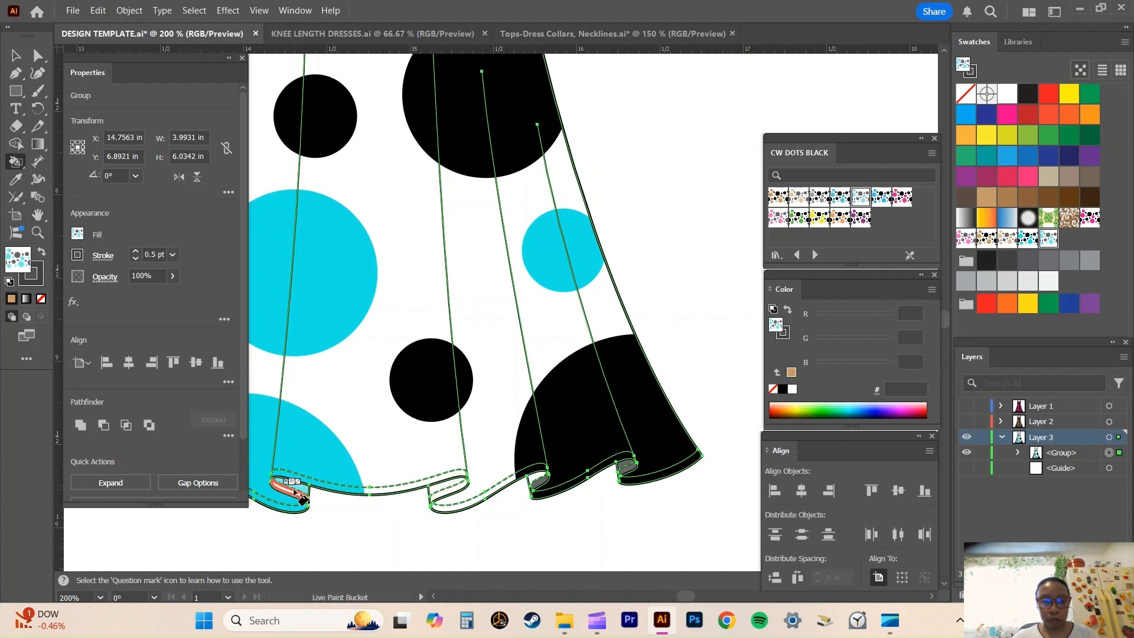
click(433, 596)
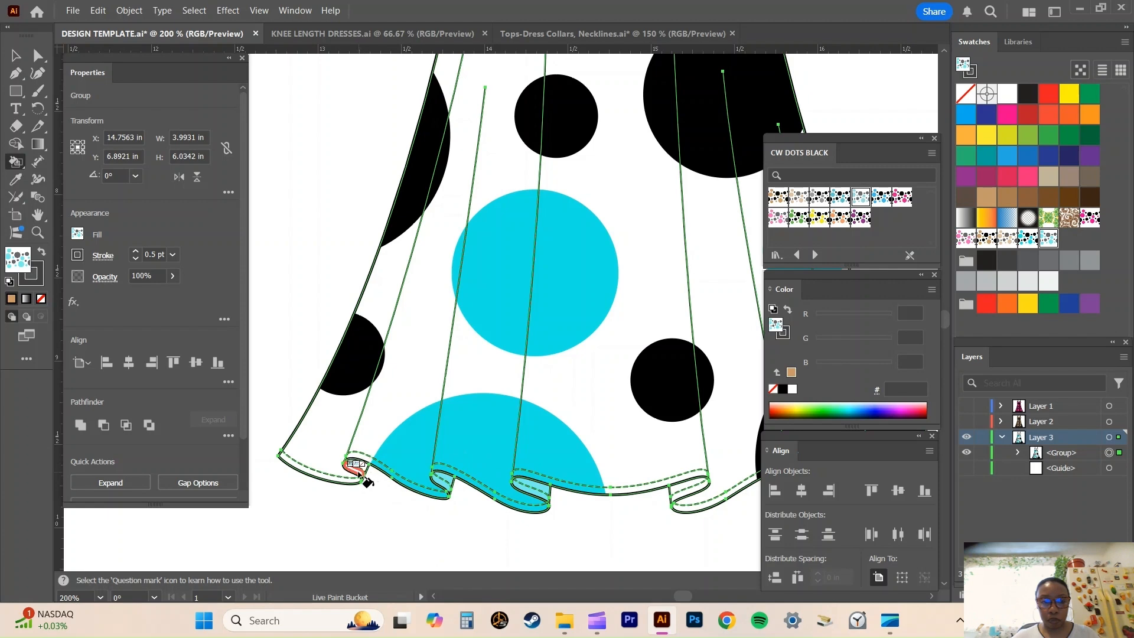
Fill the dress waistband with solid black using the Live Paint Bucket.
scroll(458, 499, up, 8)
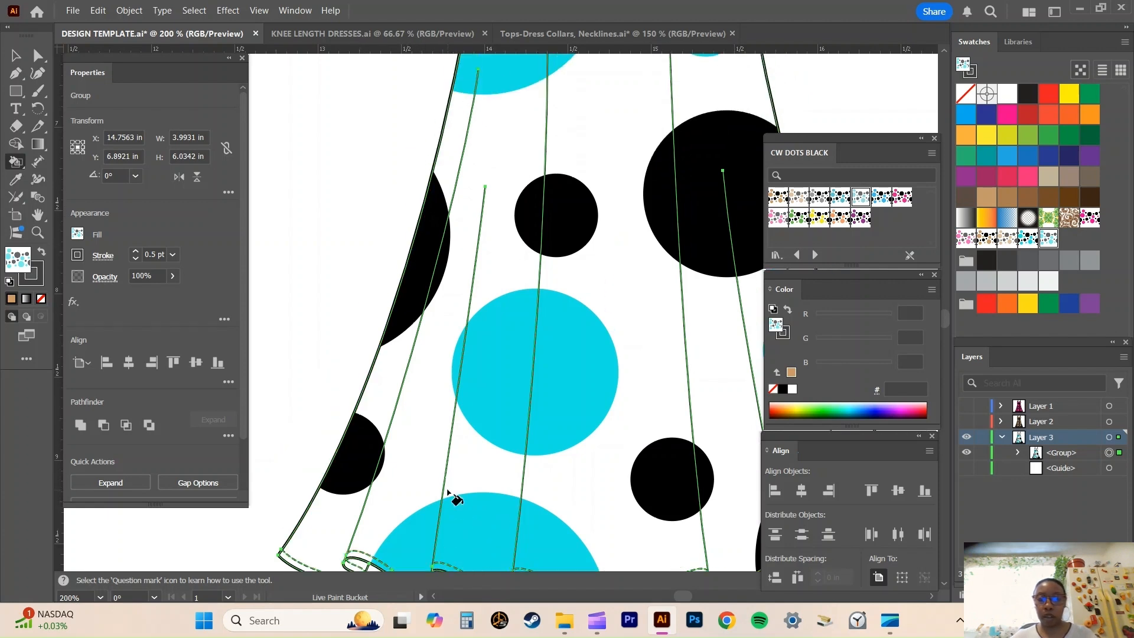
scroll(455, 499, up, 2)
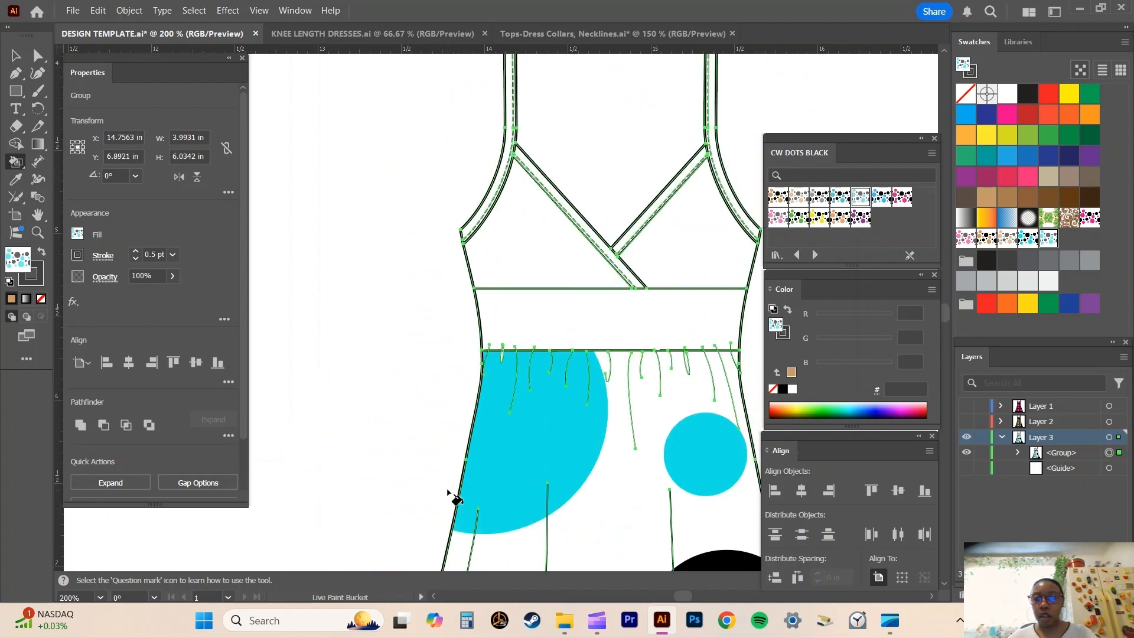
click(932, 596)
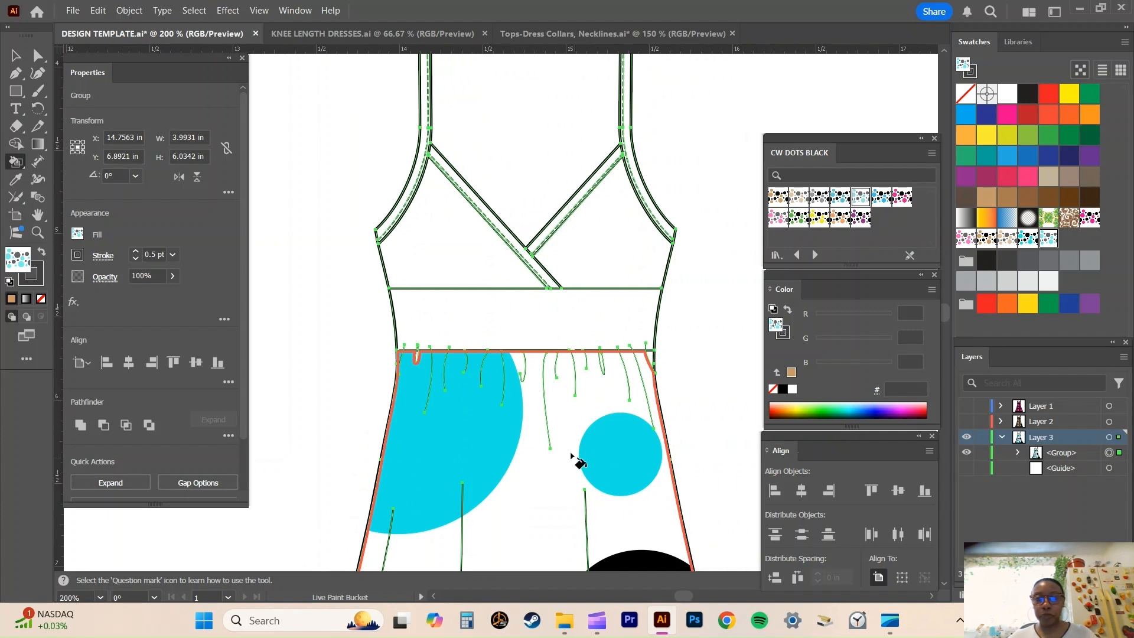
scroll(572, 440, up, 2)
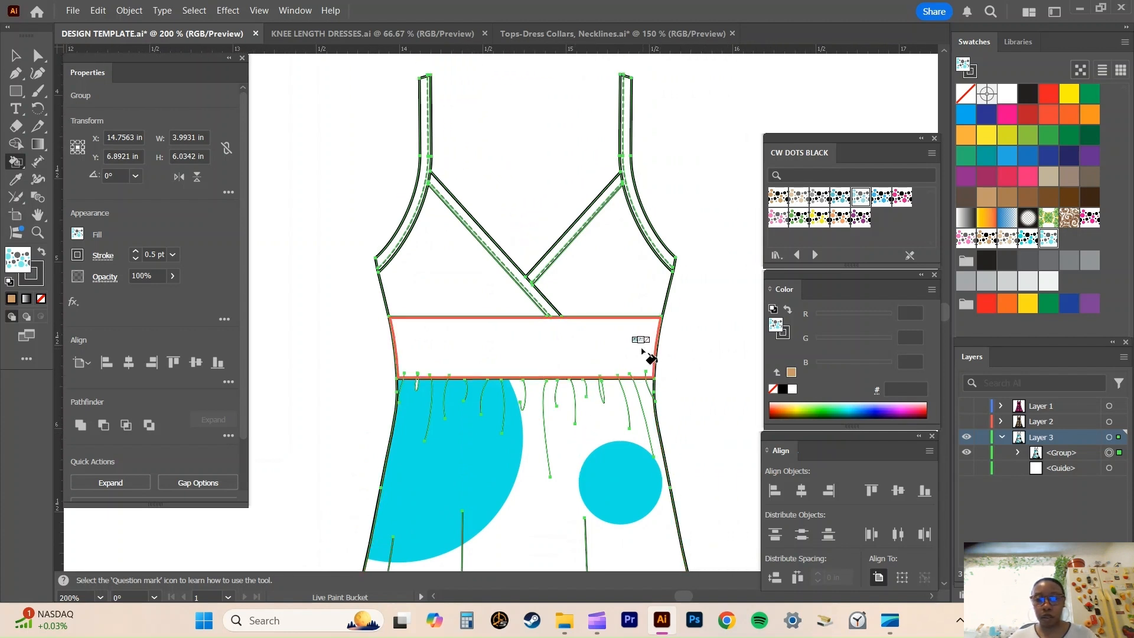
click(775, 372)
click(783, 389)
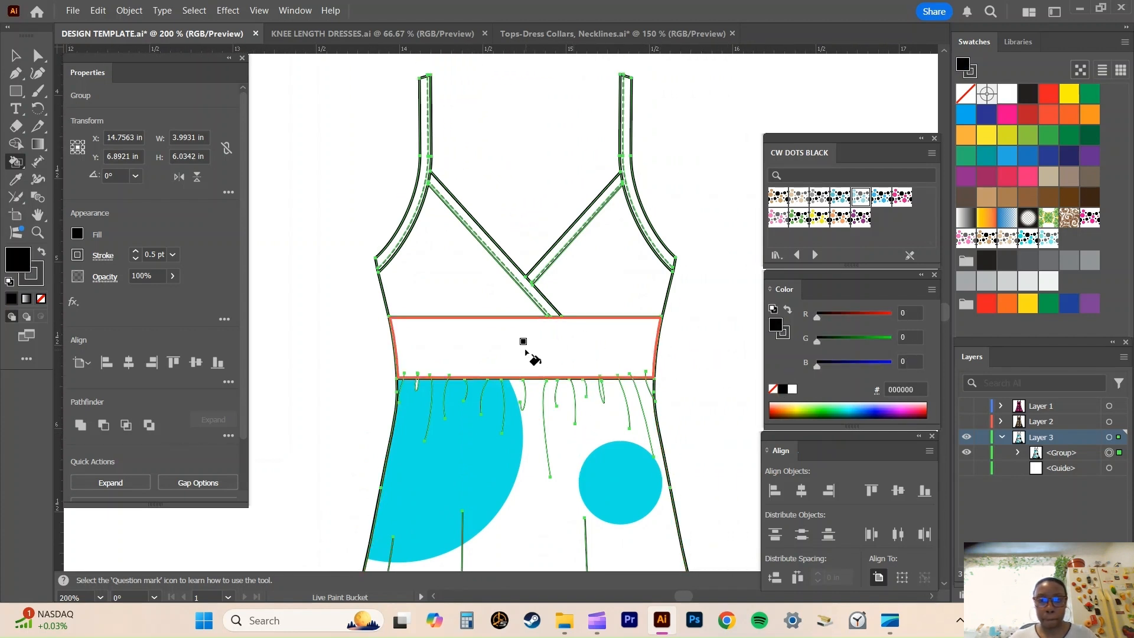
click(513, 352)
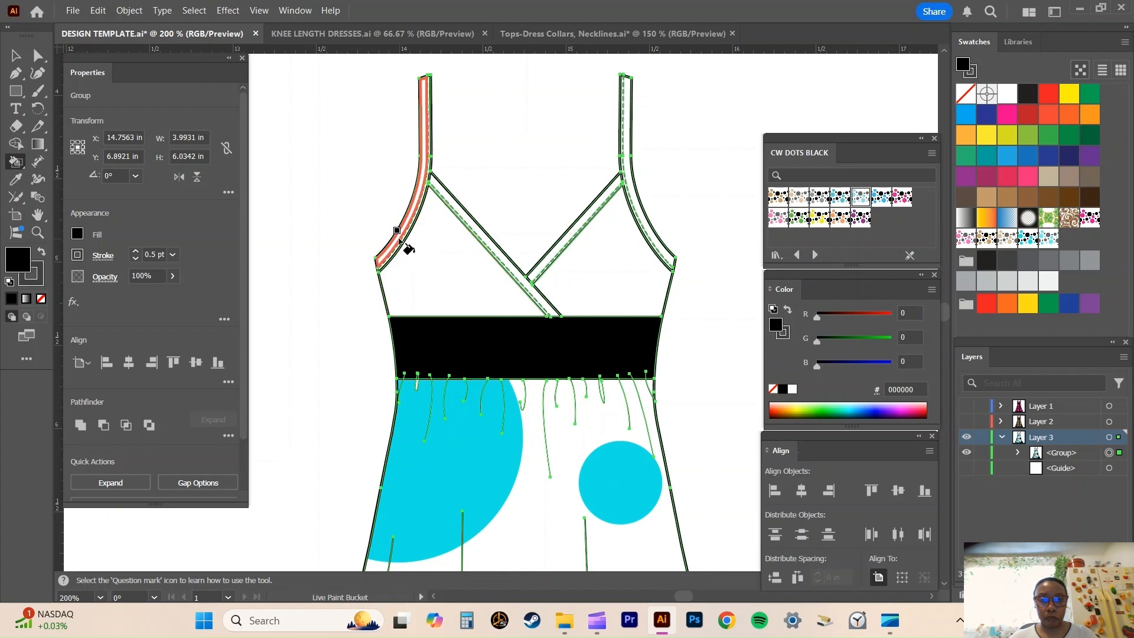
Fill both shoulder straps with their armhole bindings and both crossed neckline bands with solid black.
click(398, 237)
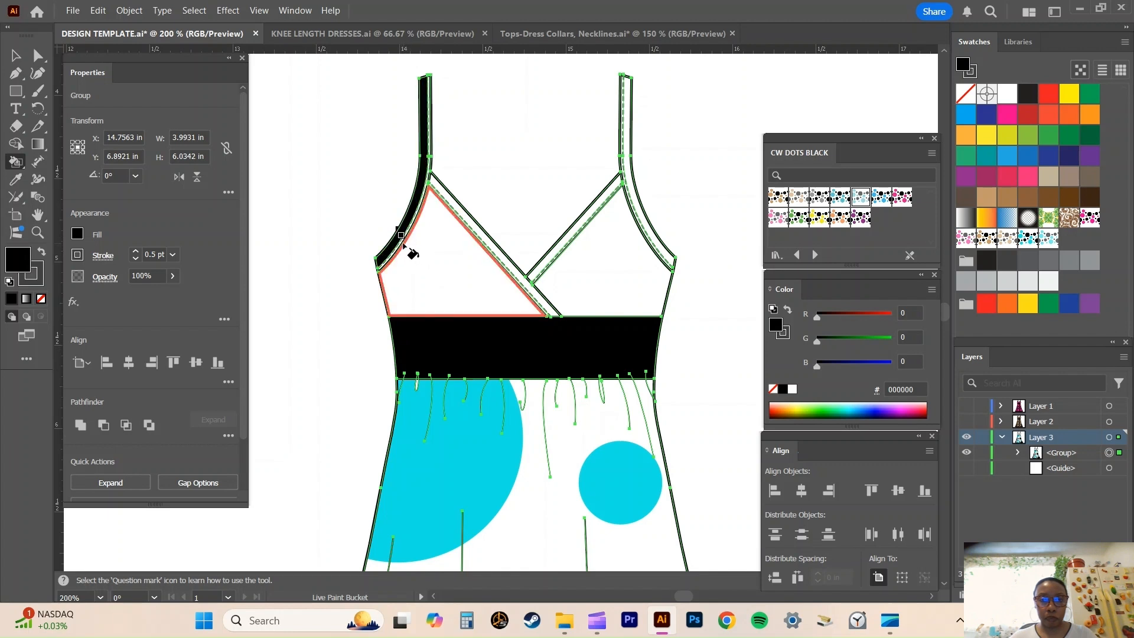
click(400, 244)
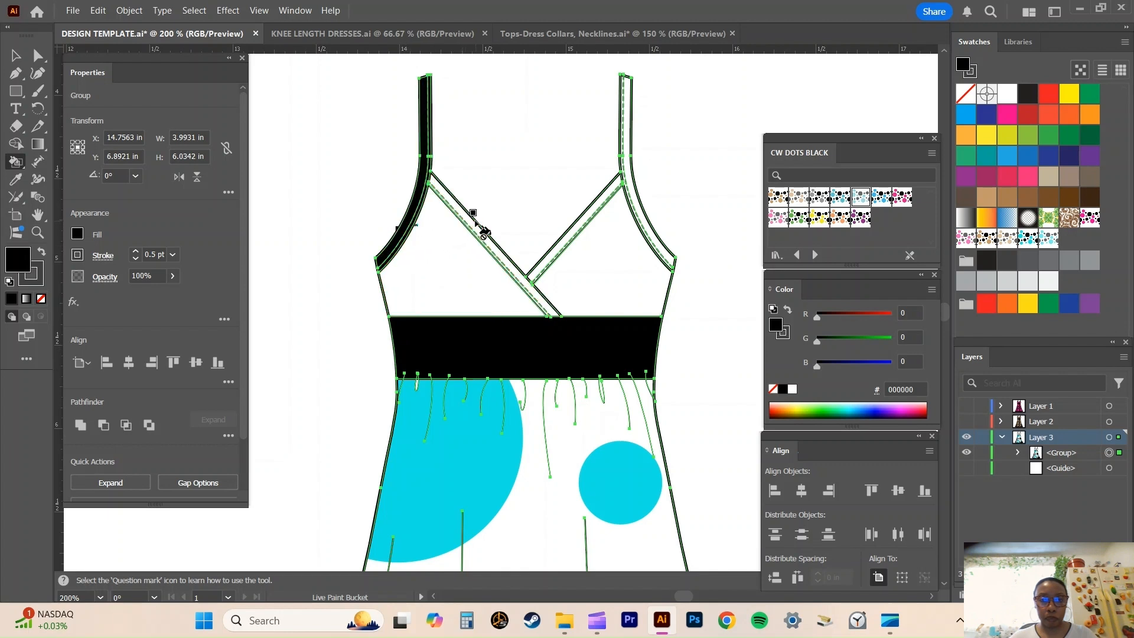
click(474, 226)
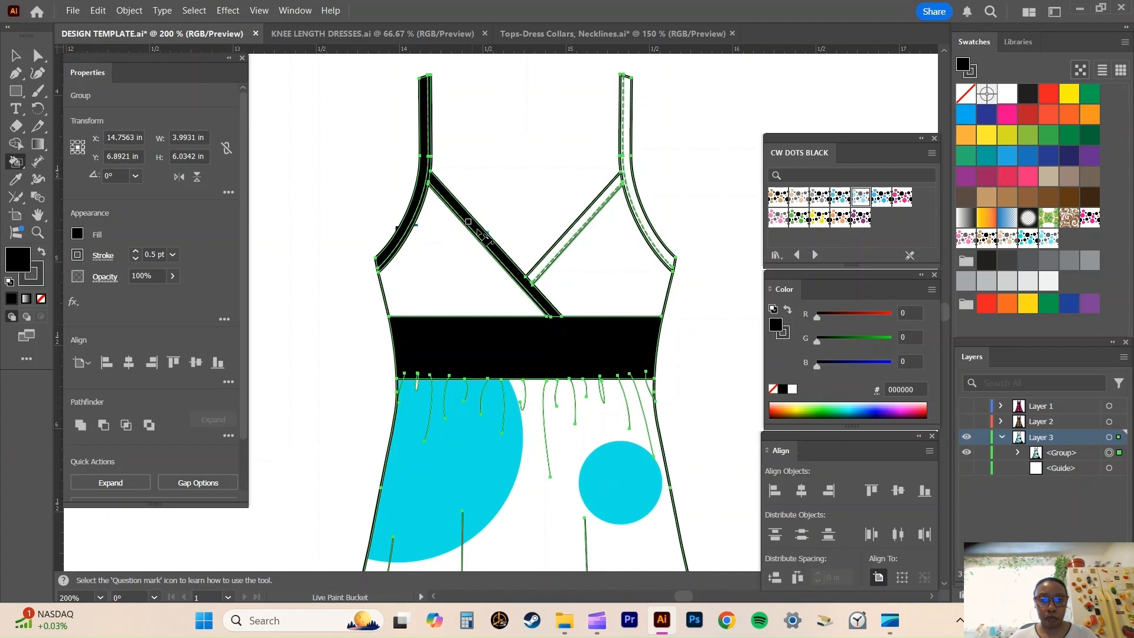
click(568, 244)
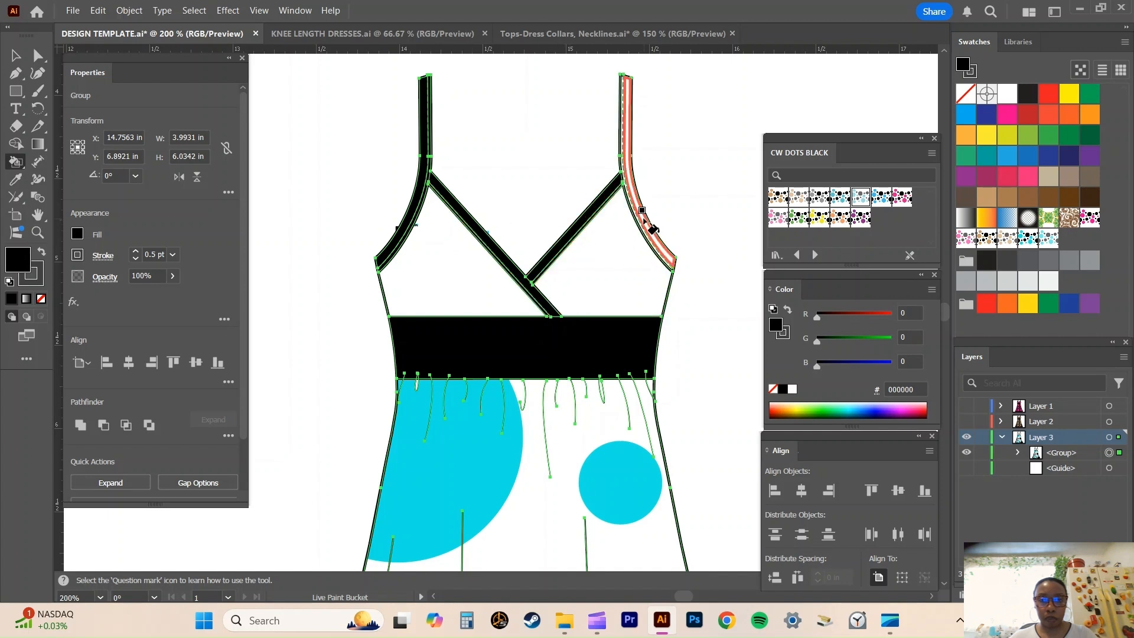
click(642, 224)
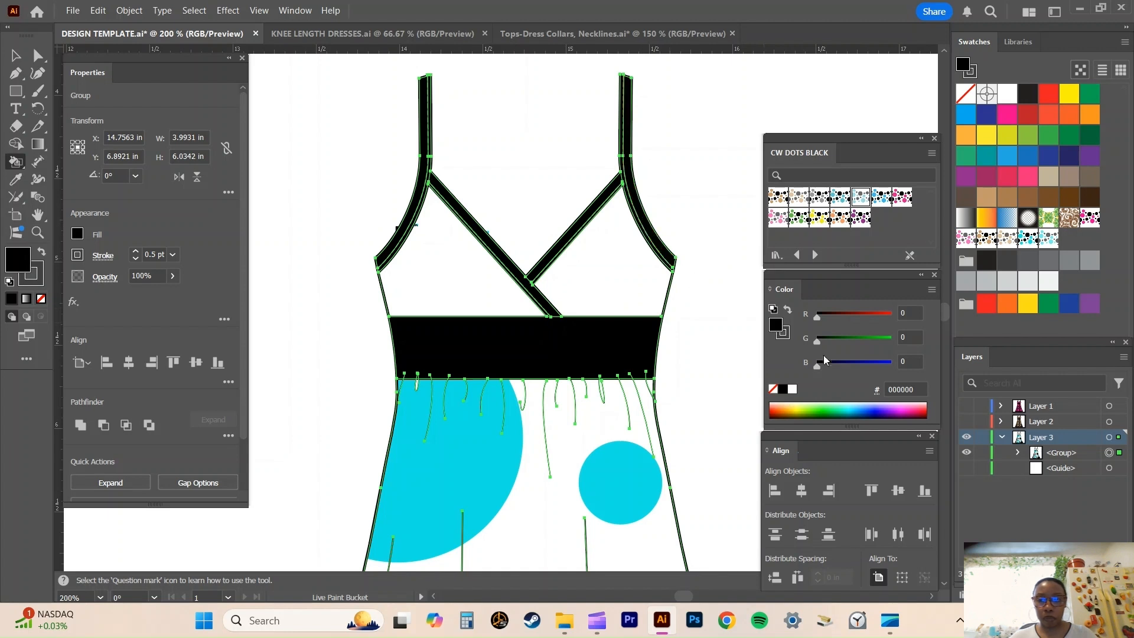
Set the fill colour to hex 17e5e5 and fill both surplice bodice panels with it.
click(921, 390)
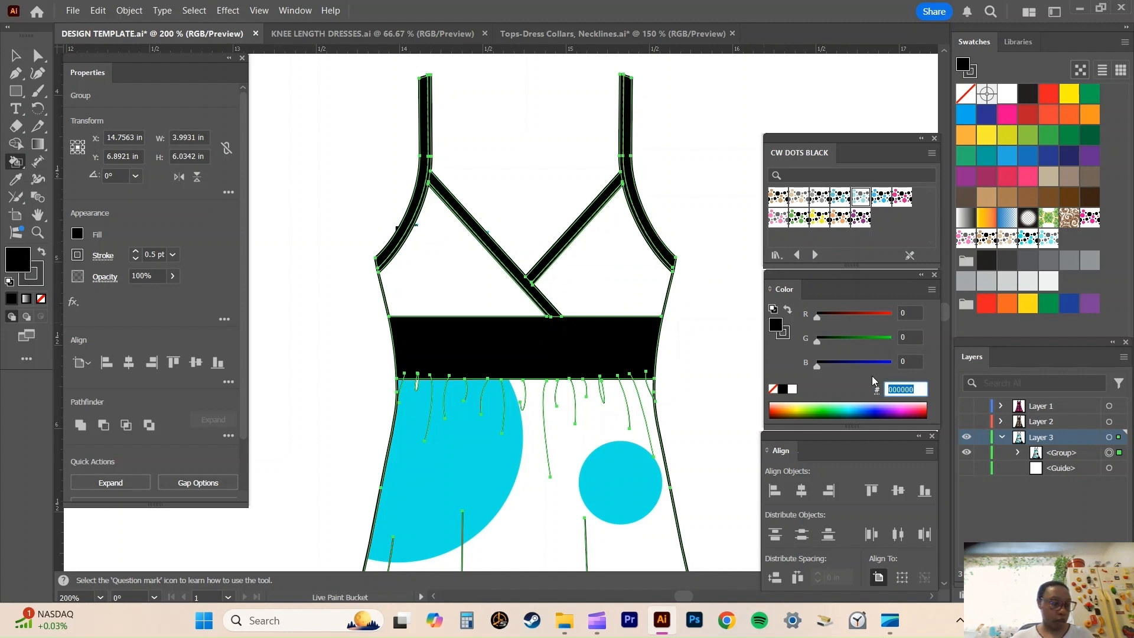
text(17)
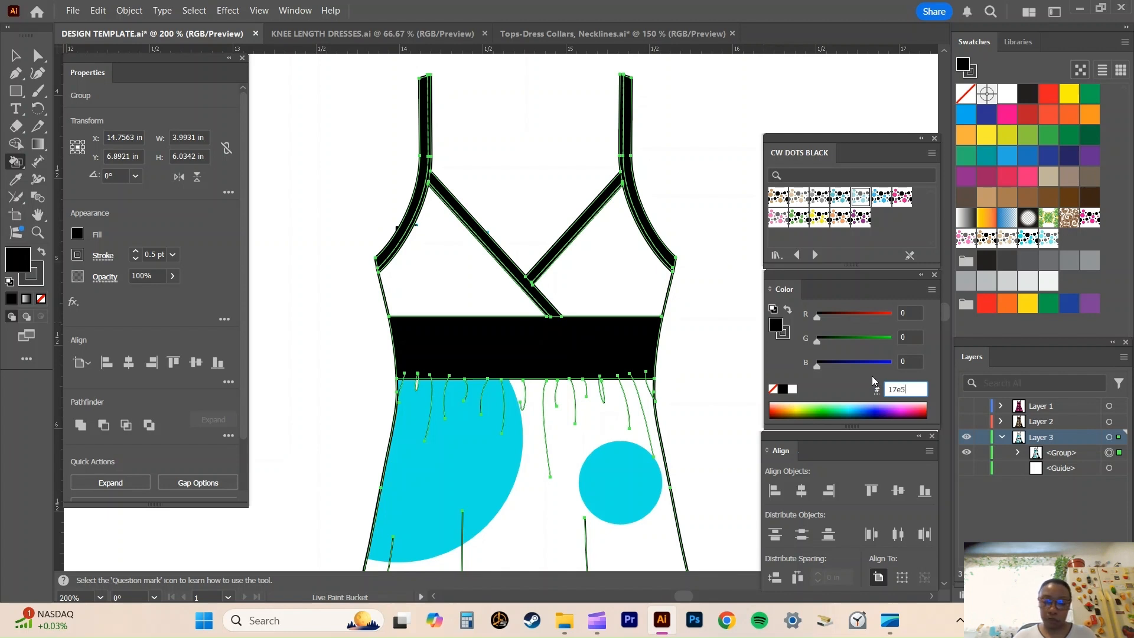
text(e5)
key(Return)
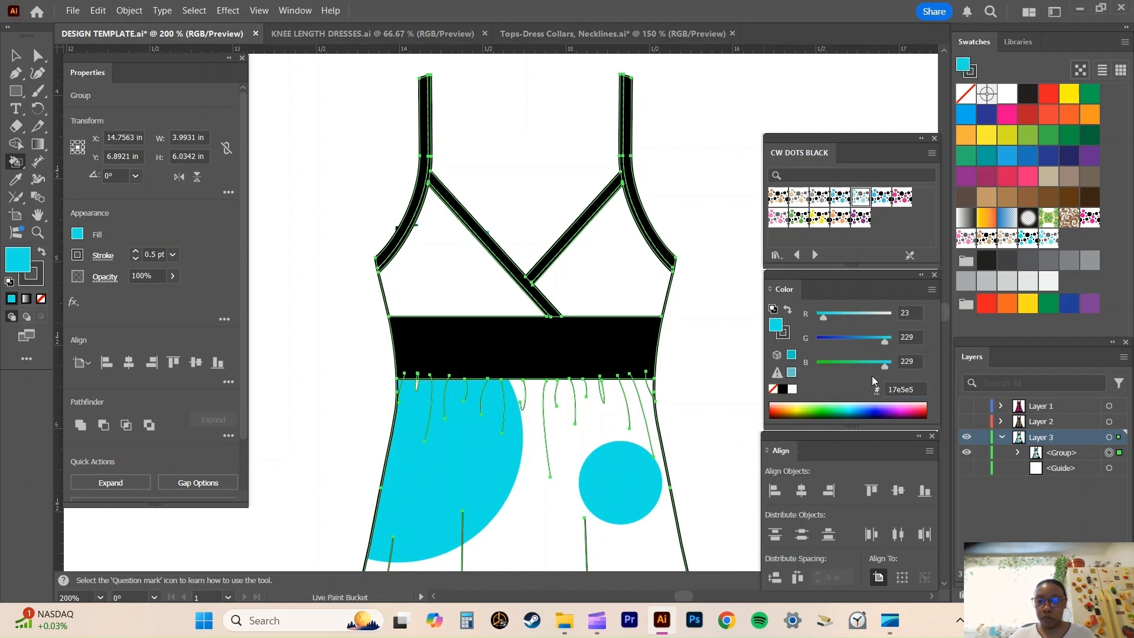
click(427, 284)
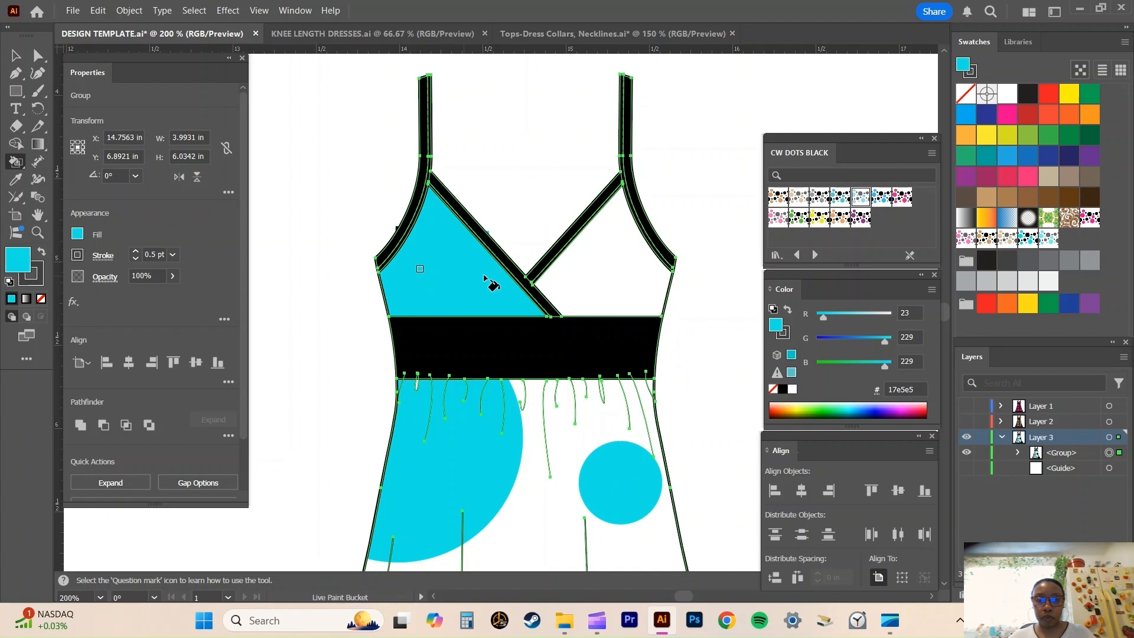
click(599, 276)
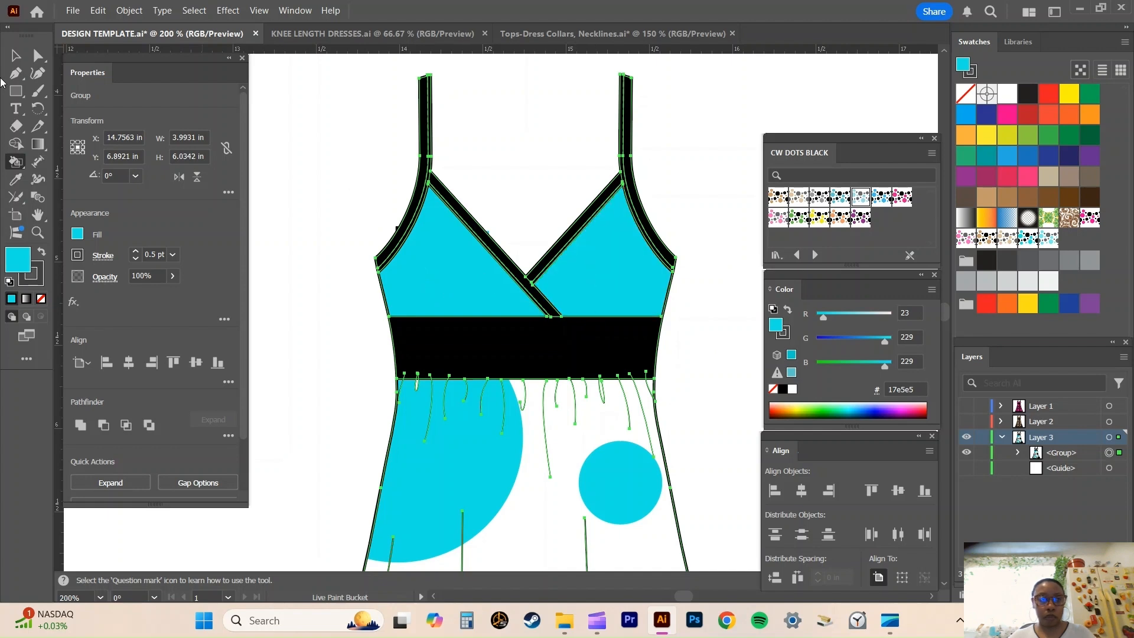
Scale only the patterns of the dress group uniformly to 20%, with Transform Objects turned off, and deselect the dress.
click(9, 53)
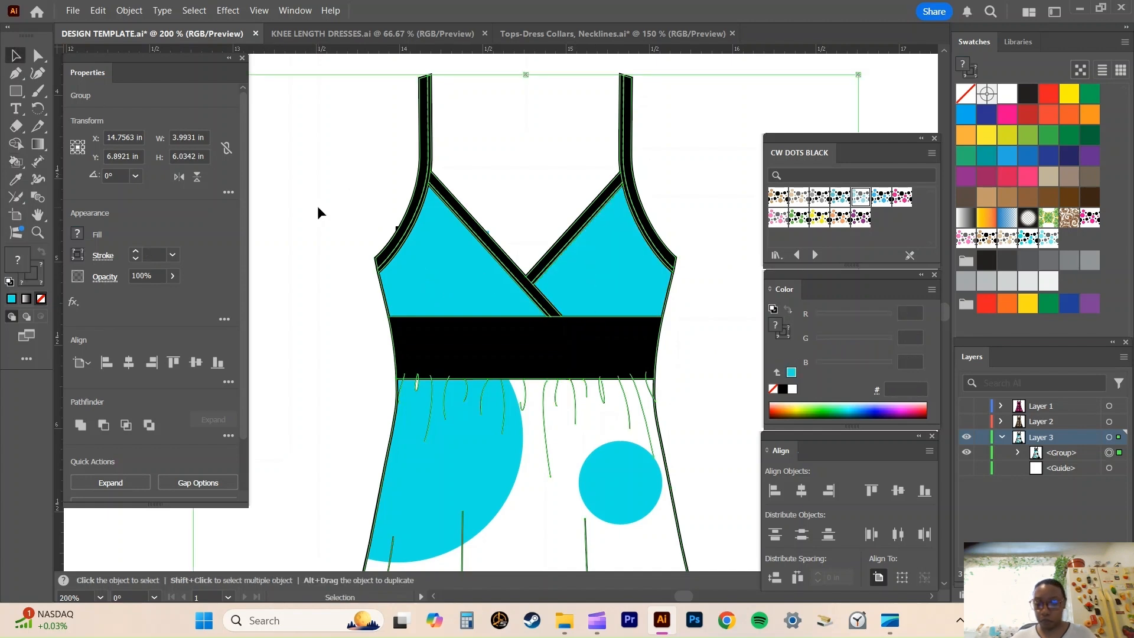
key(ctrl+1)
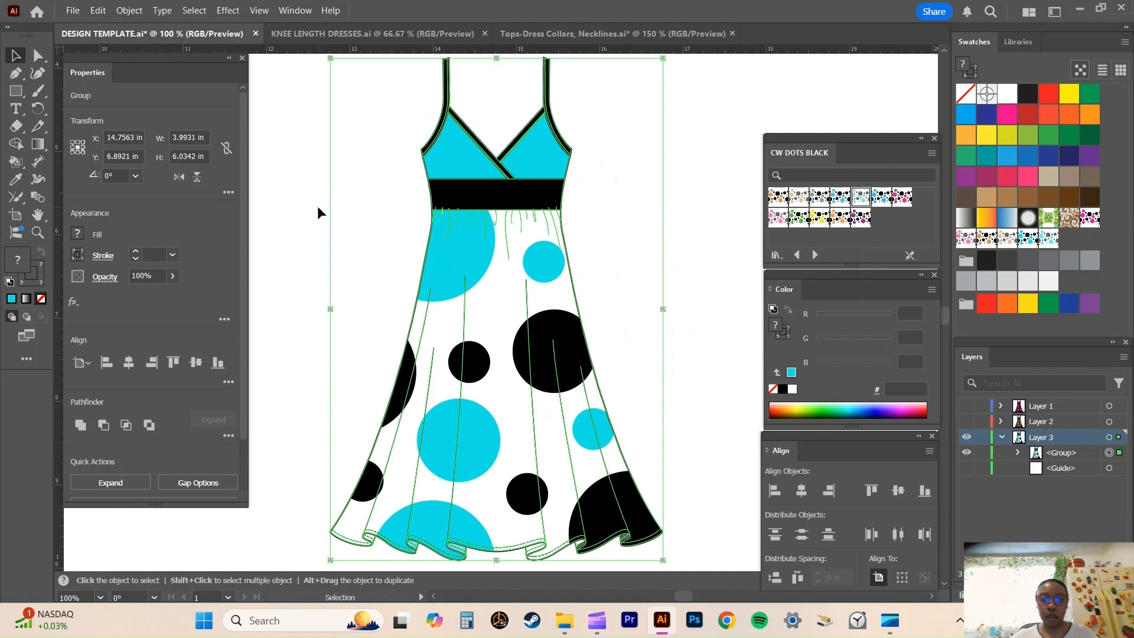
right_click(484, 343)
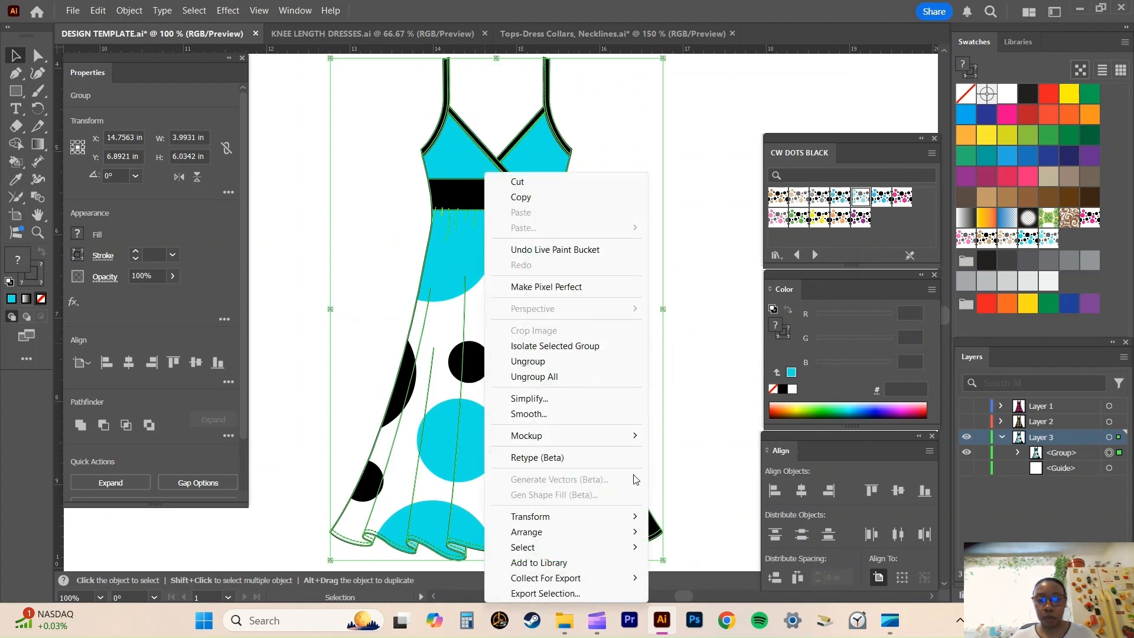
mouse_move(610, 521)
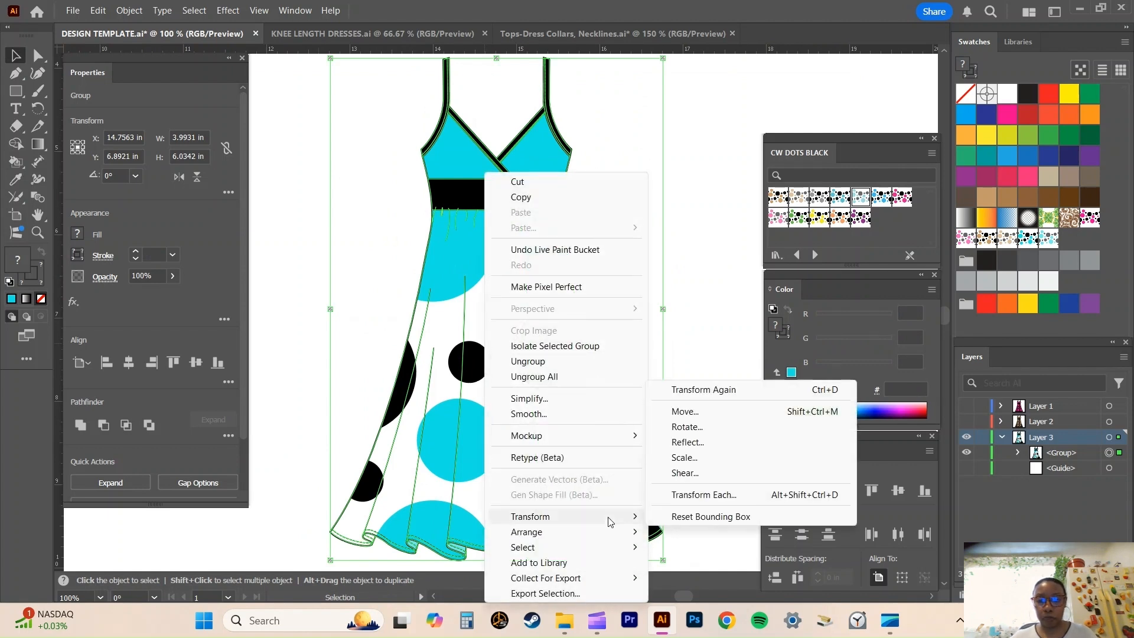
click(684, 458)
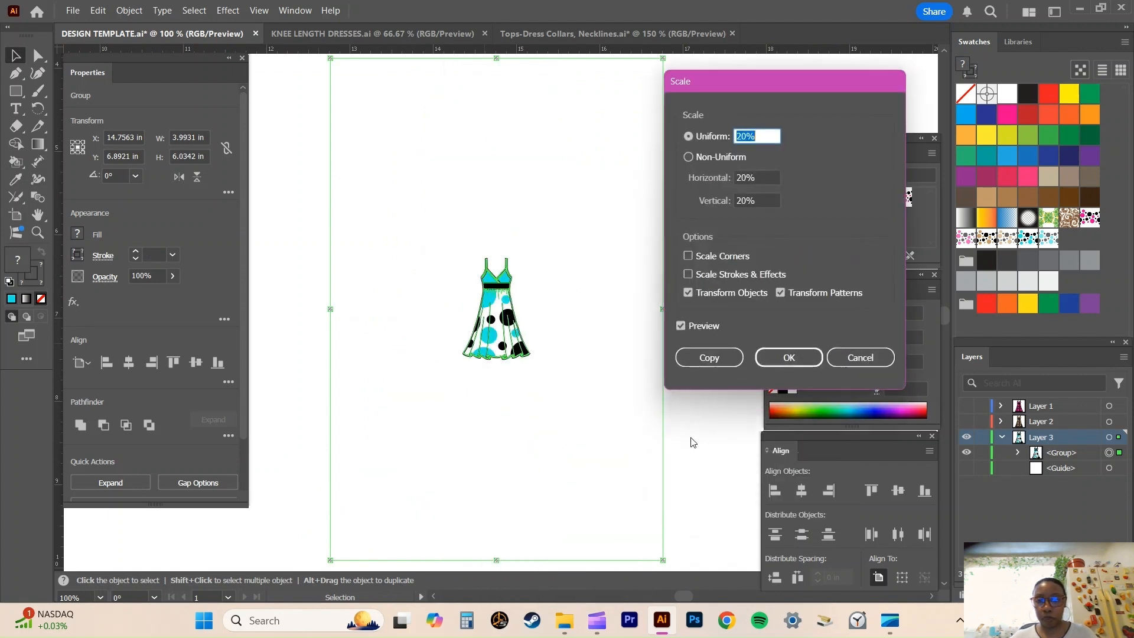
click(687, 293)
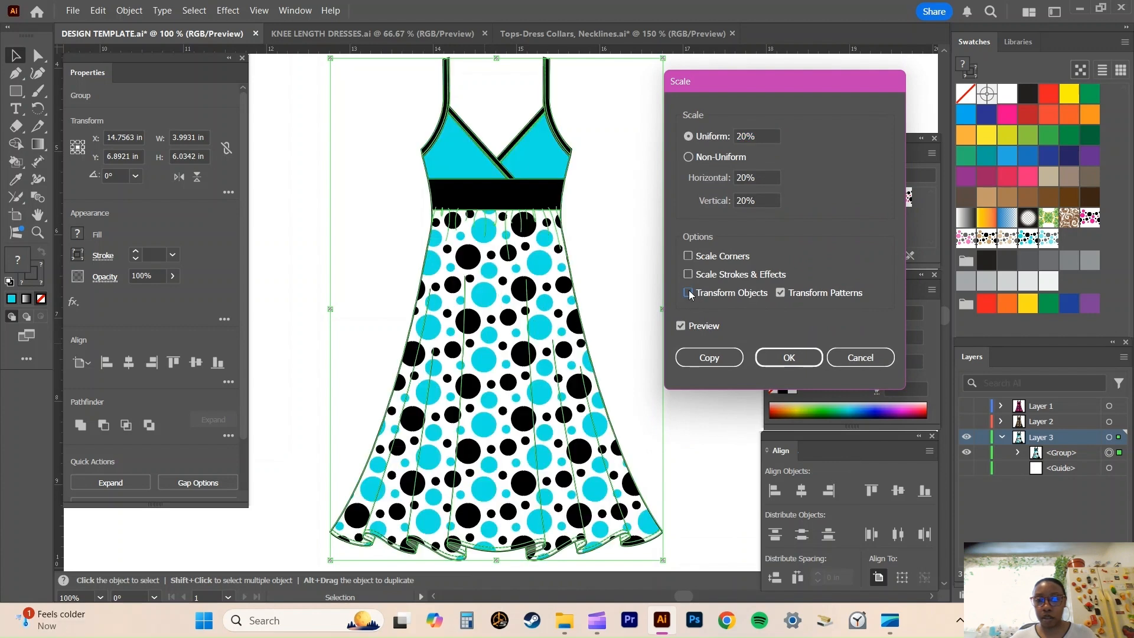
click(801, 361)
click(722, 308)
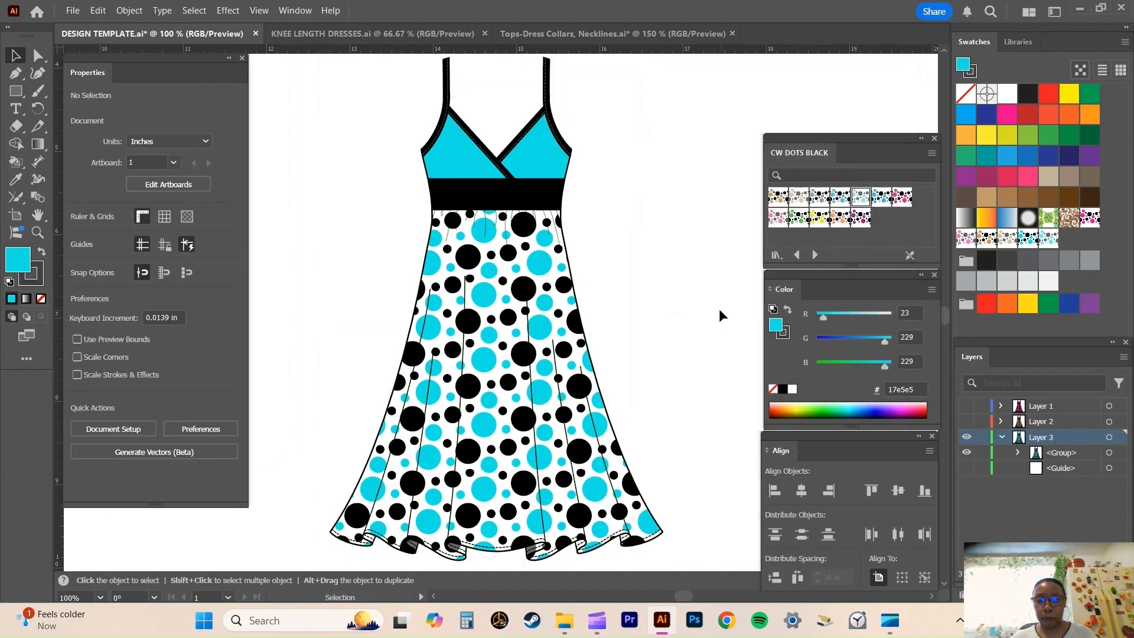
Collapse and hide Layer 3, and show Layer 1 with its pink dotted dress in view.
scroll(698, 311, up, 1)
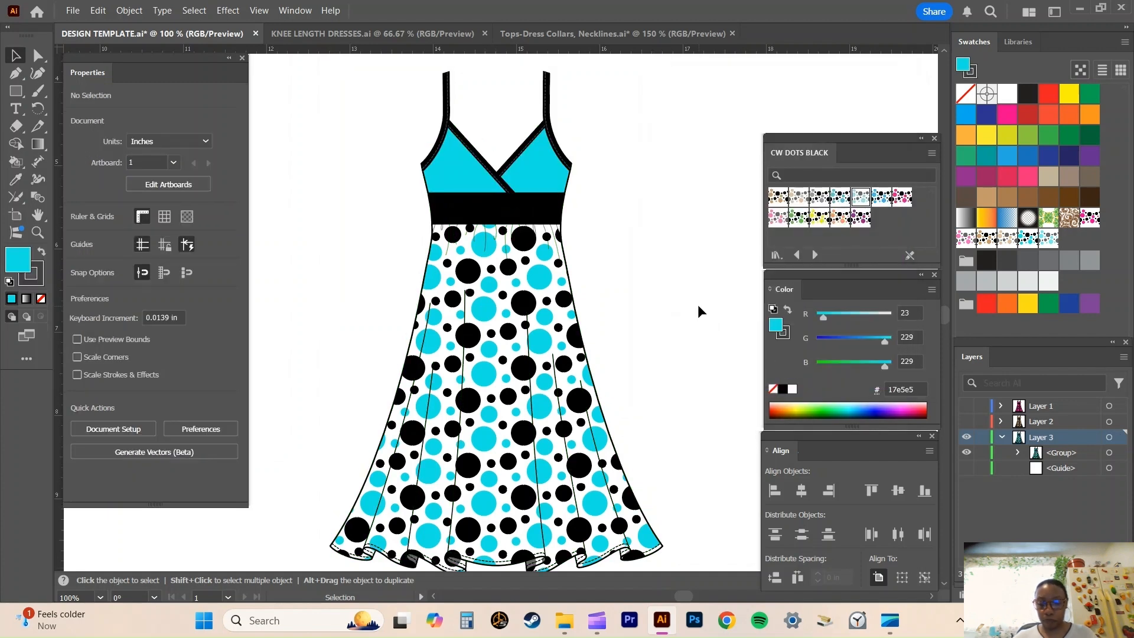
scroll(593, 319, down, 1)
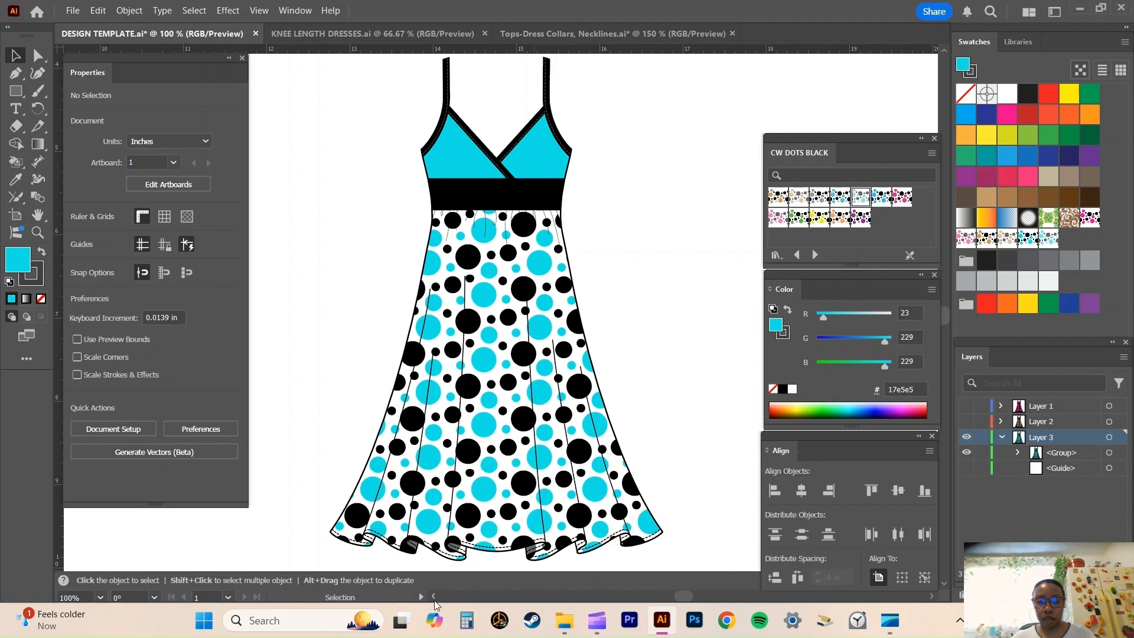
scroll(436, 603, left, 3)
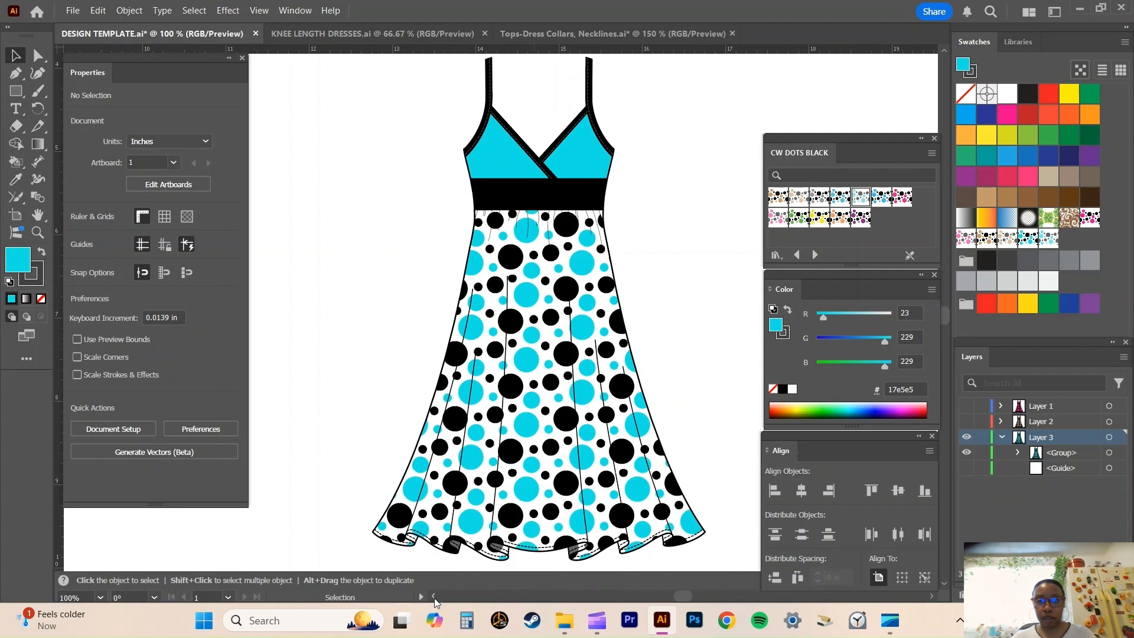
key(ctrl+minus)
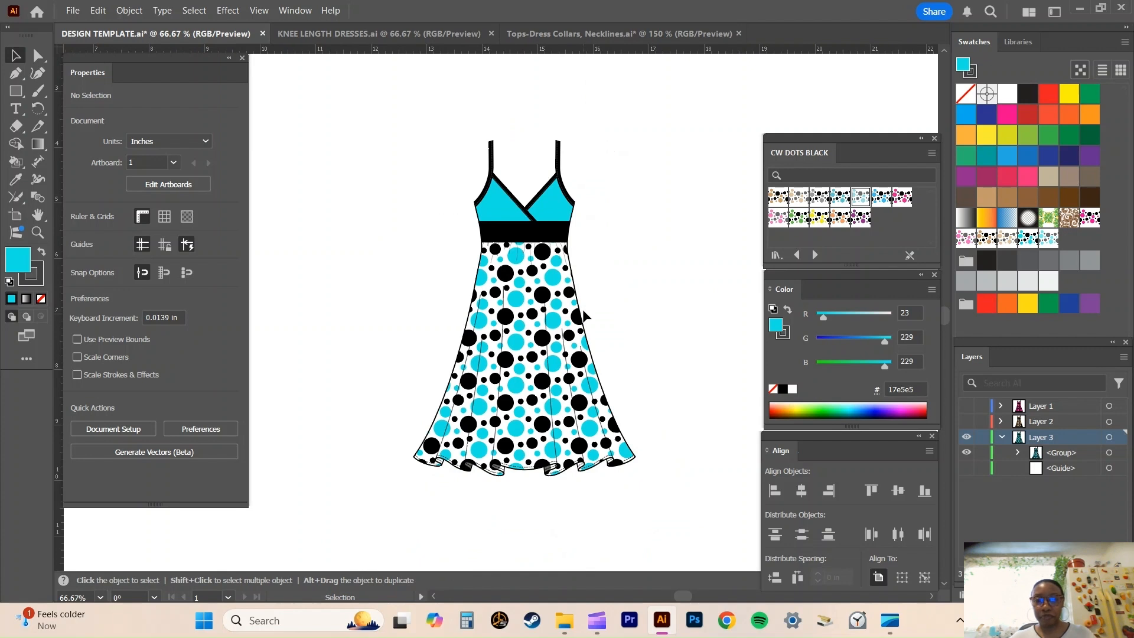
click(1003, 437)
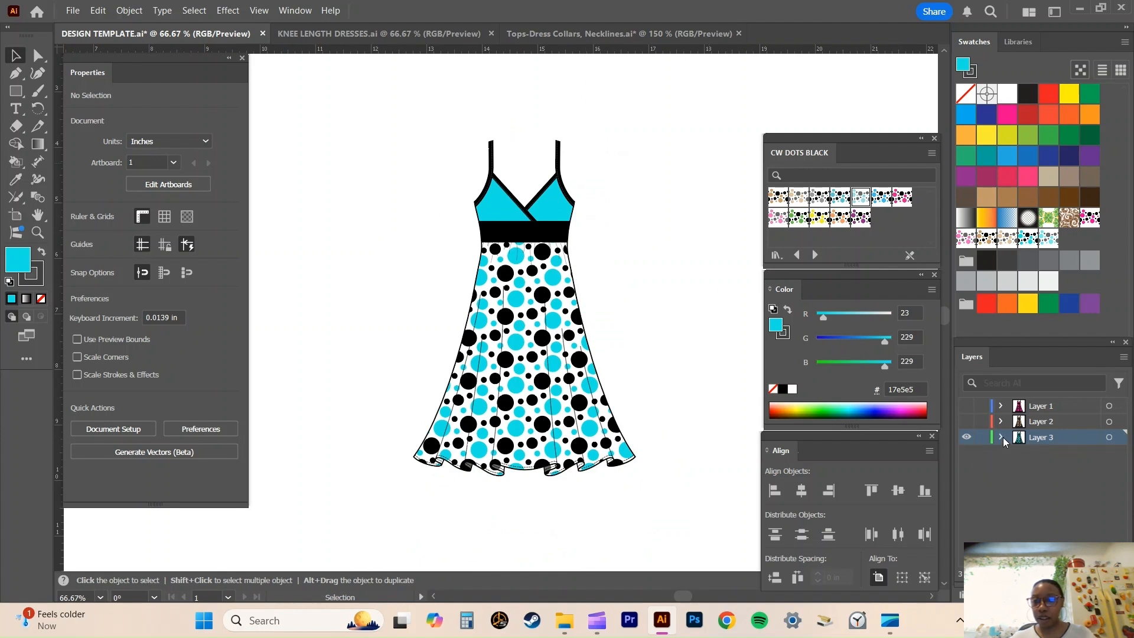
click(966, 438)
click(965, 407)
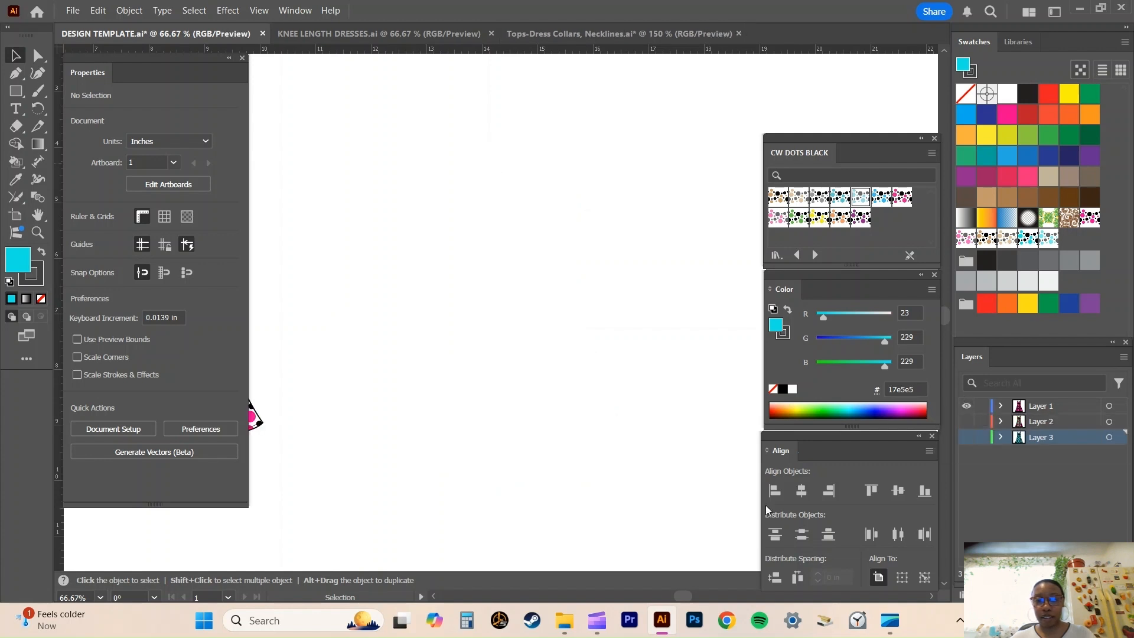
click(434, 593)
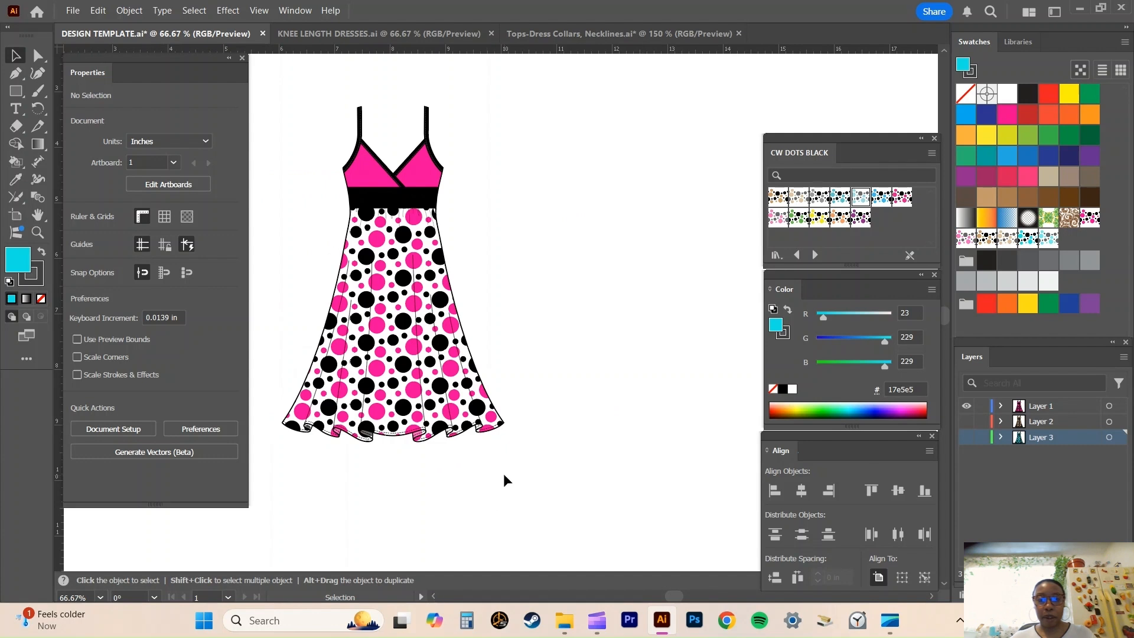
scroll(503, 473, up, 2)
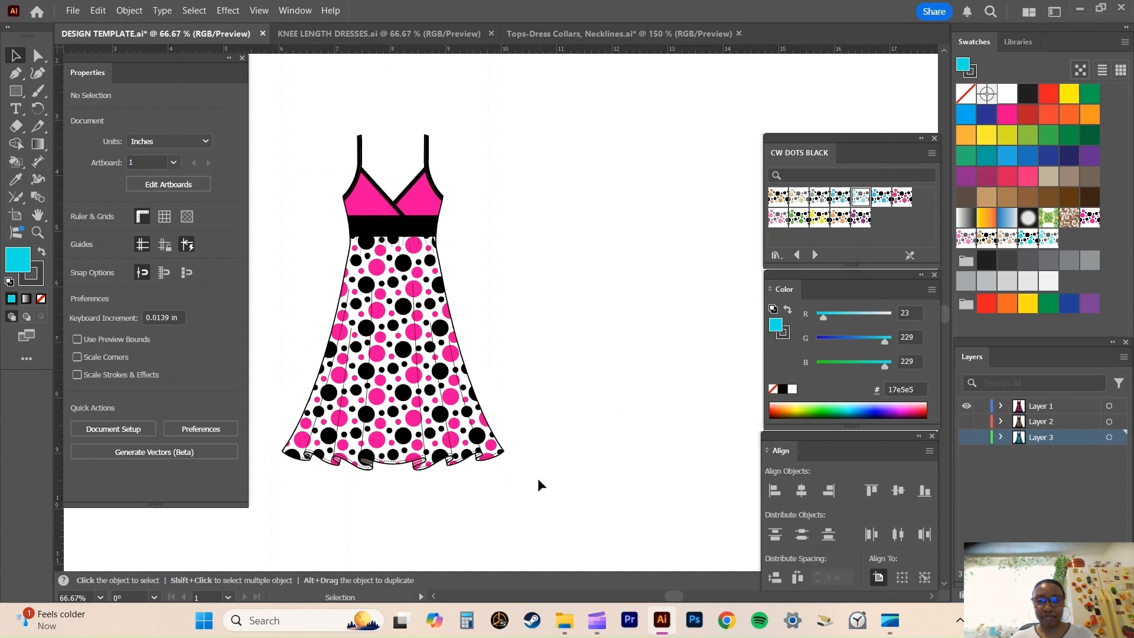
Close the CW DOTS BLACK library and the Color panel, and show Layer 2 and Layer 3 together with Layer 1.
click(935, 138)
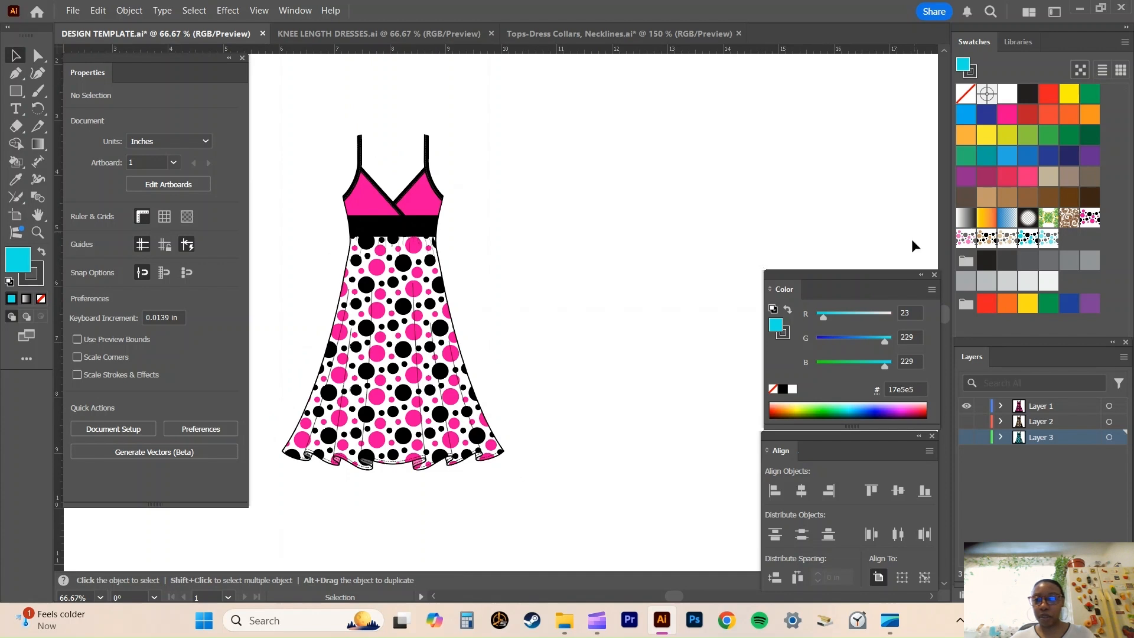
click(935, 275)
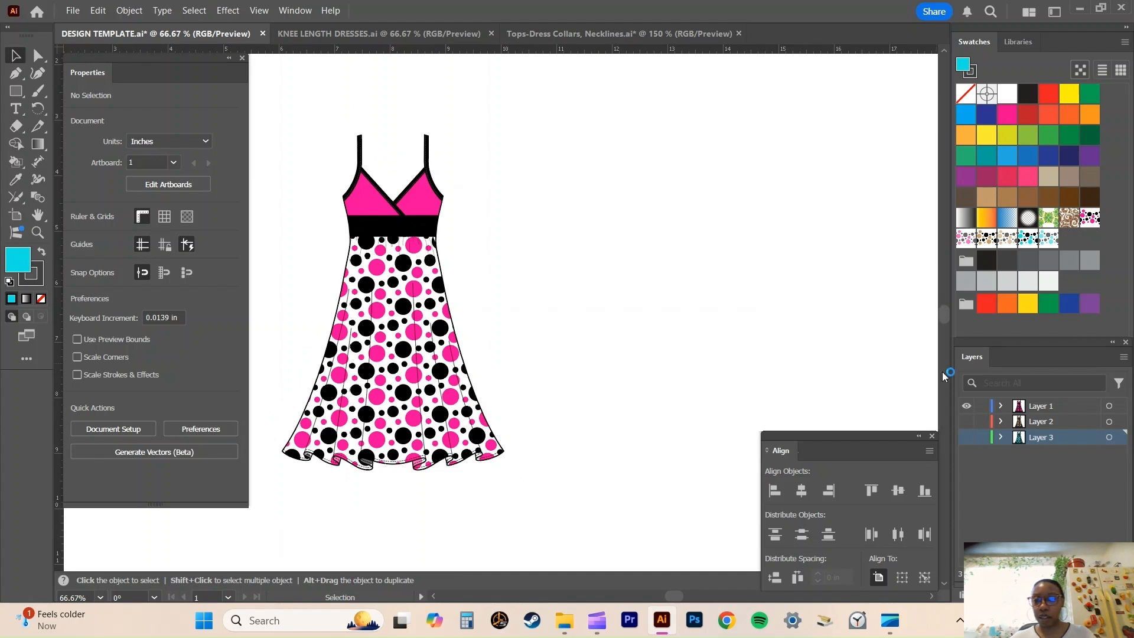
click(967, 422)
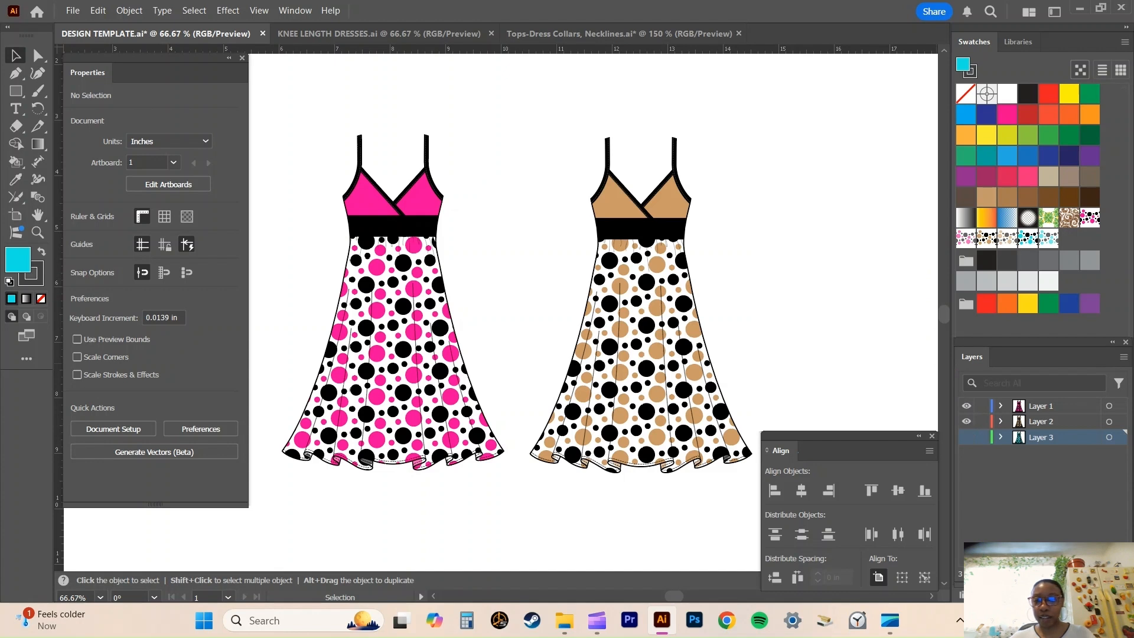
click(932, 596)
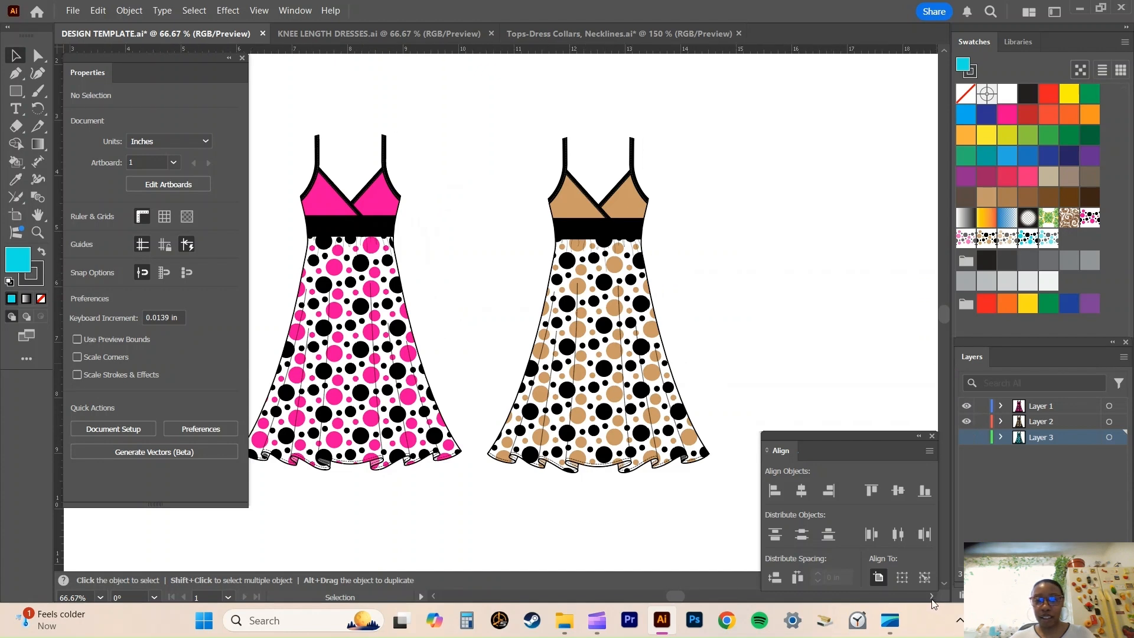
click(932, 598)
click(966, 437)
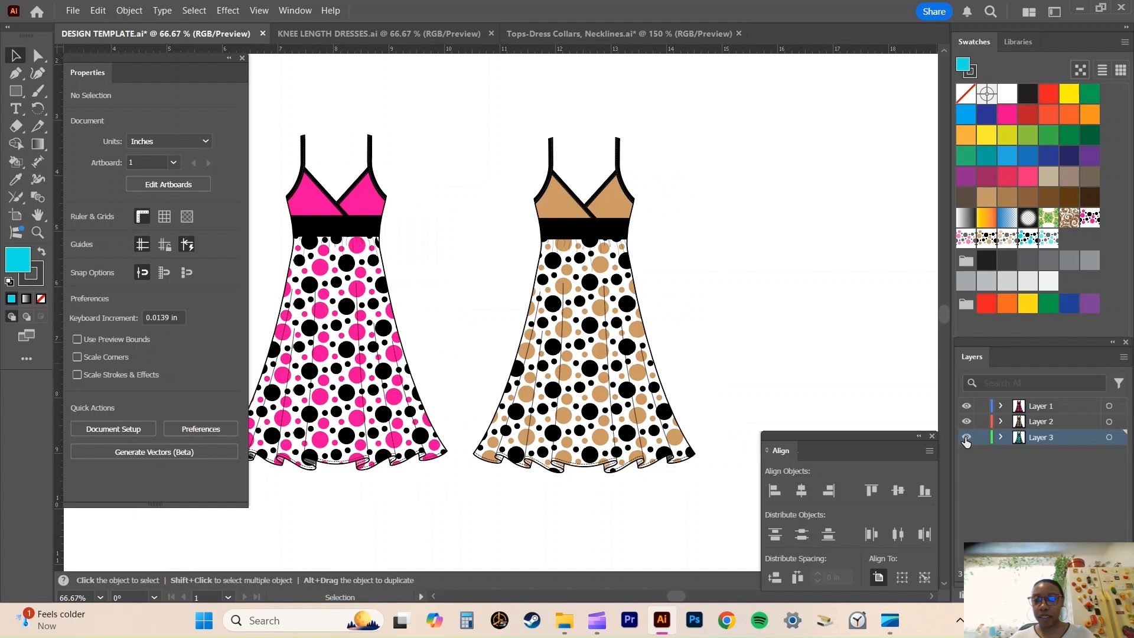
Select all artwork on Layer 3 and move the turquoise dress clear of the tan one, level with the other dresses.
click(1108, 437)
drag(745, 262, 860, 229)
scroll(755, 294, down, 1)
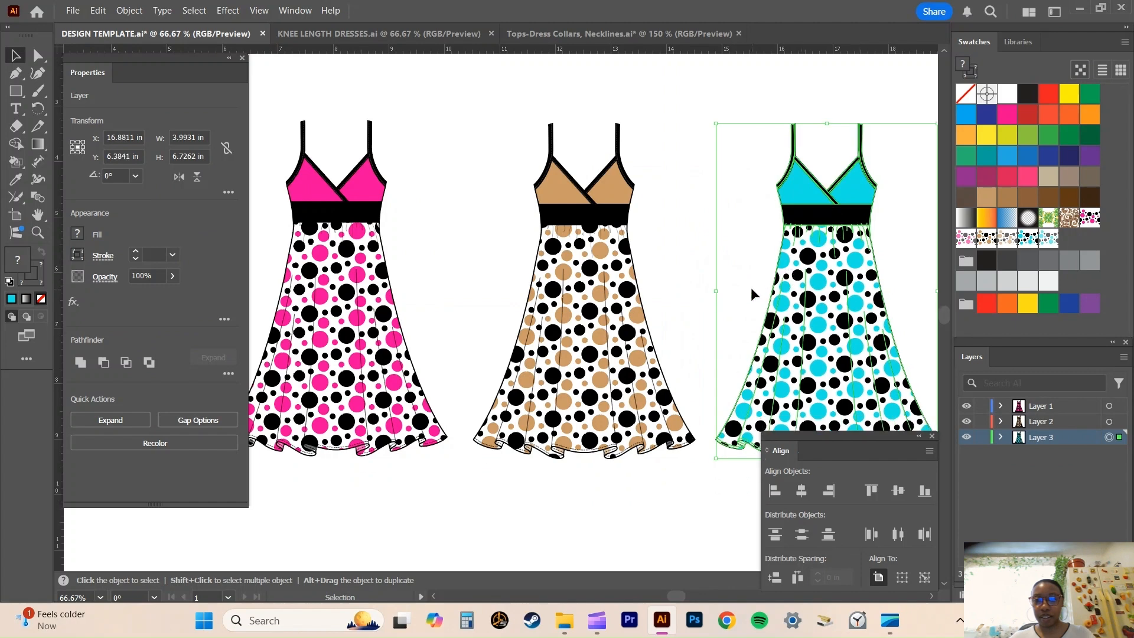
Close the Align and Properties panels, deselect the turquoise dress, and bring all three dresses fully into view.
click(932, 436)
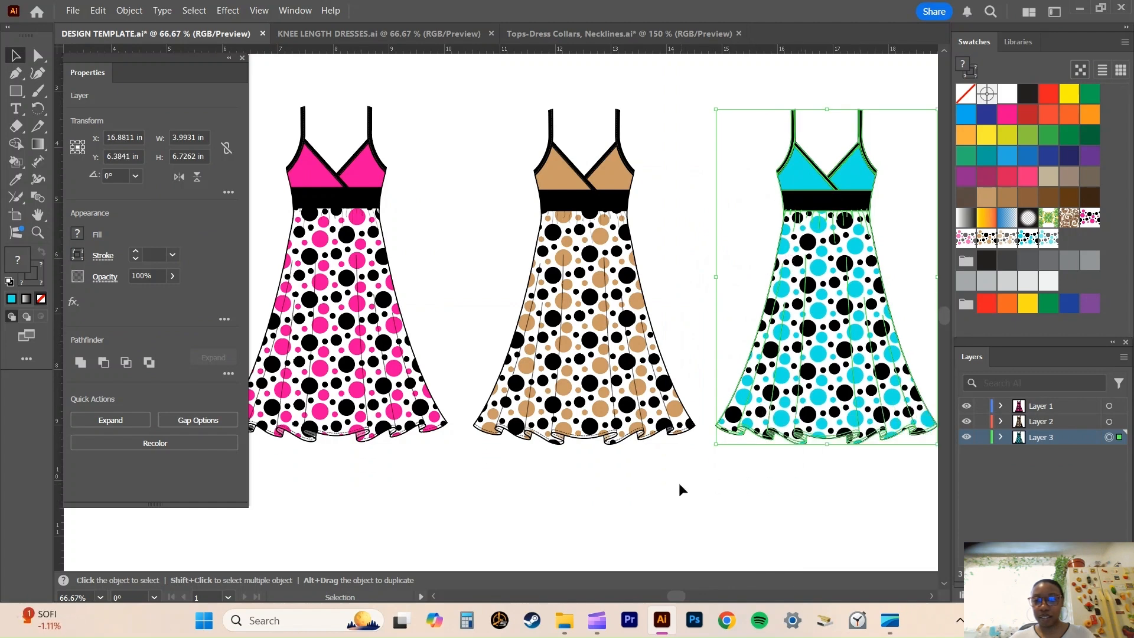
scroll(649, 502, up, 1)
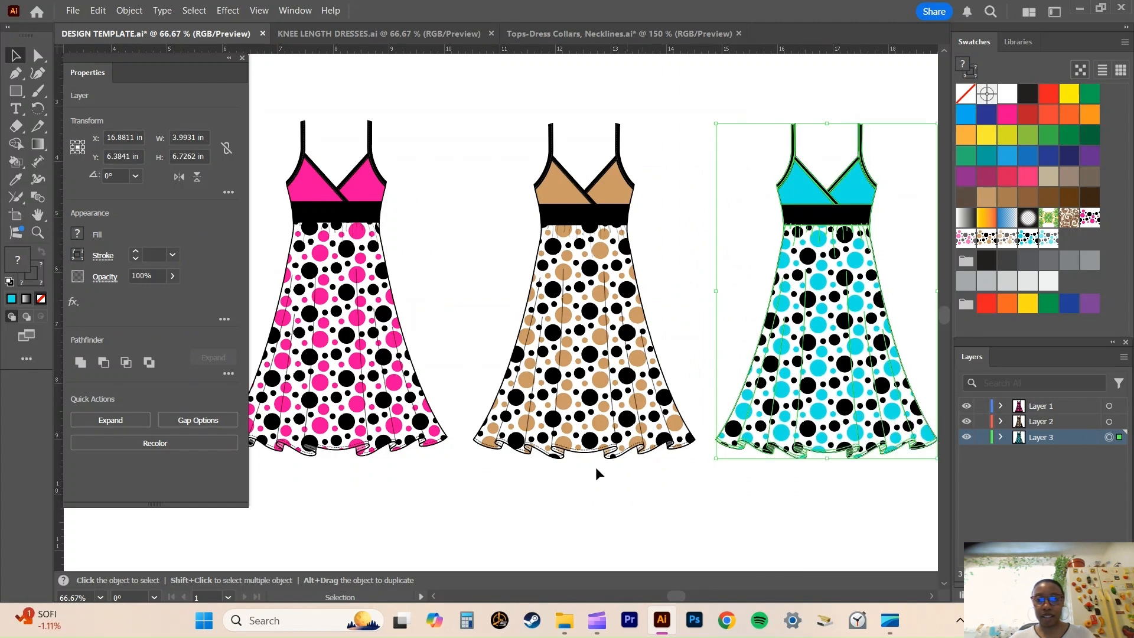
click(243, 58)
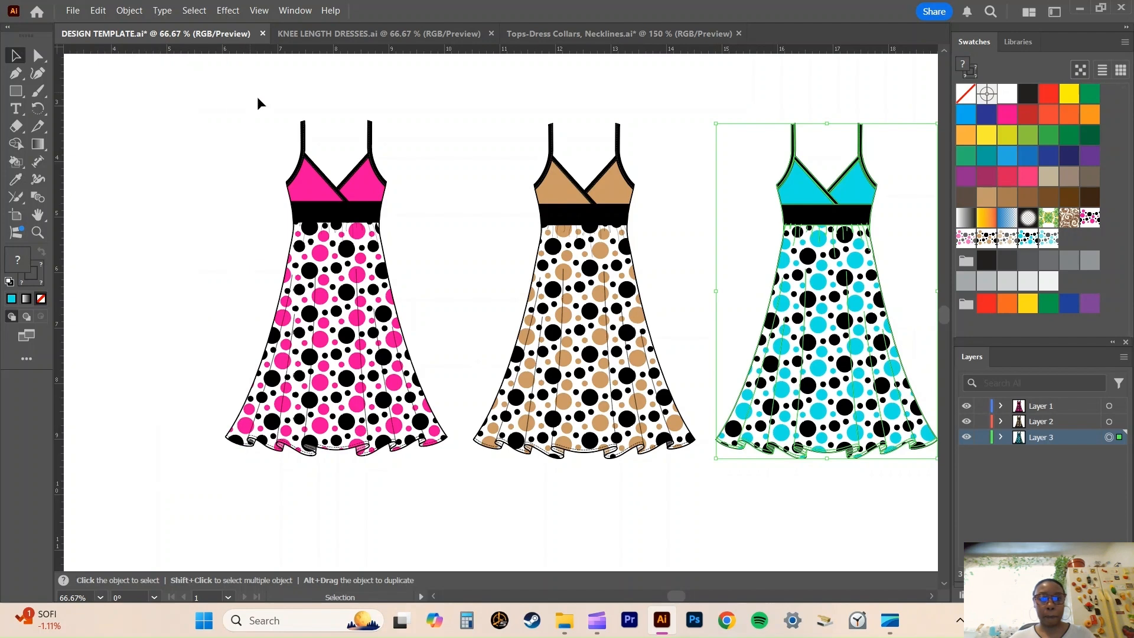
click(932, 595)
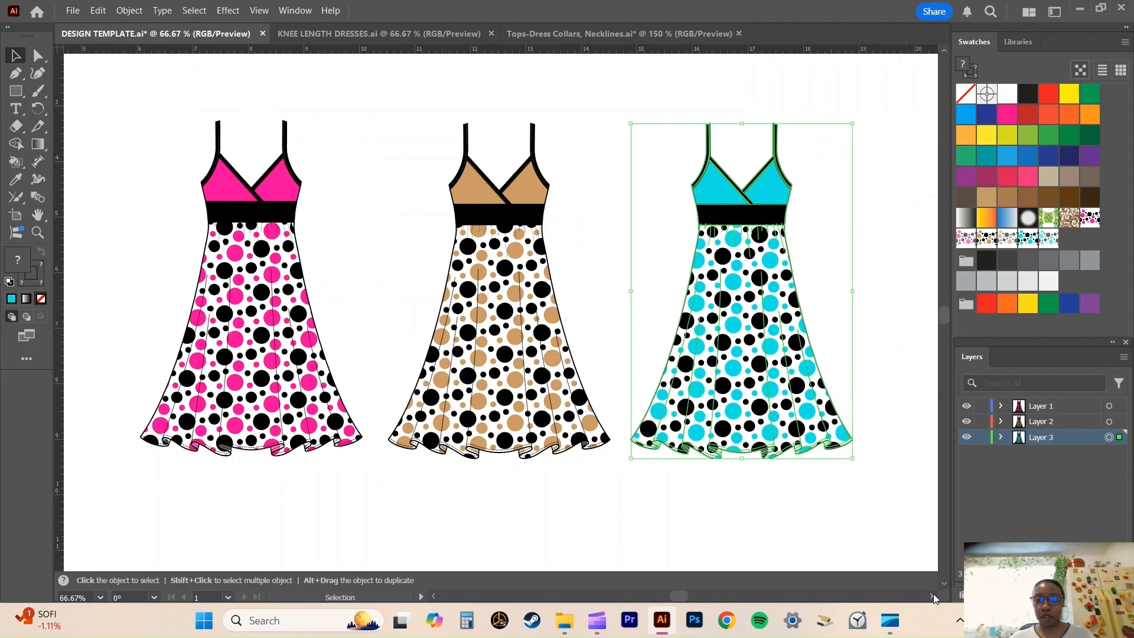
click(775, 517)
scroll(776, 520, up, 1)
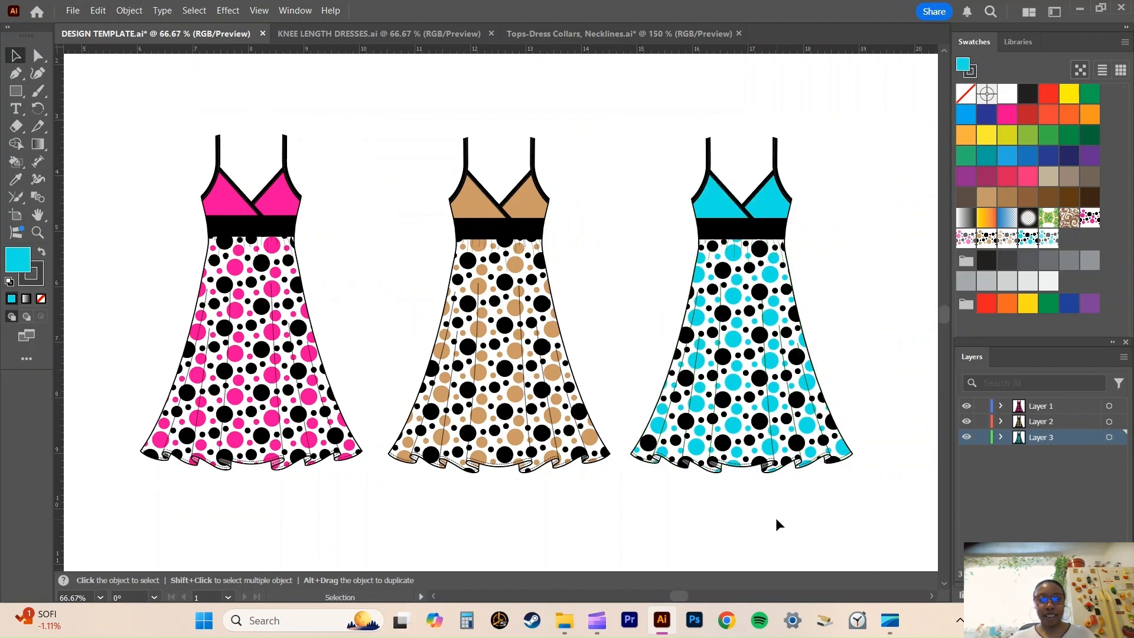